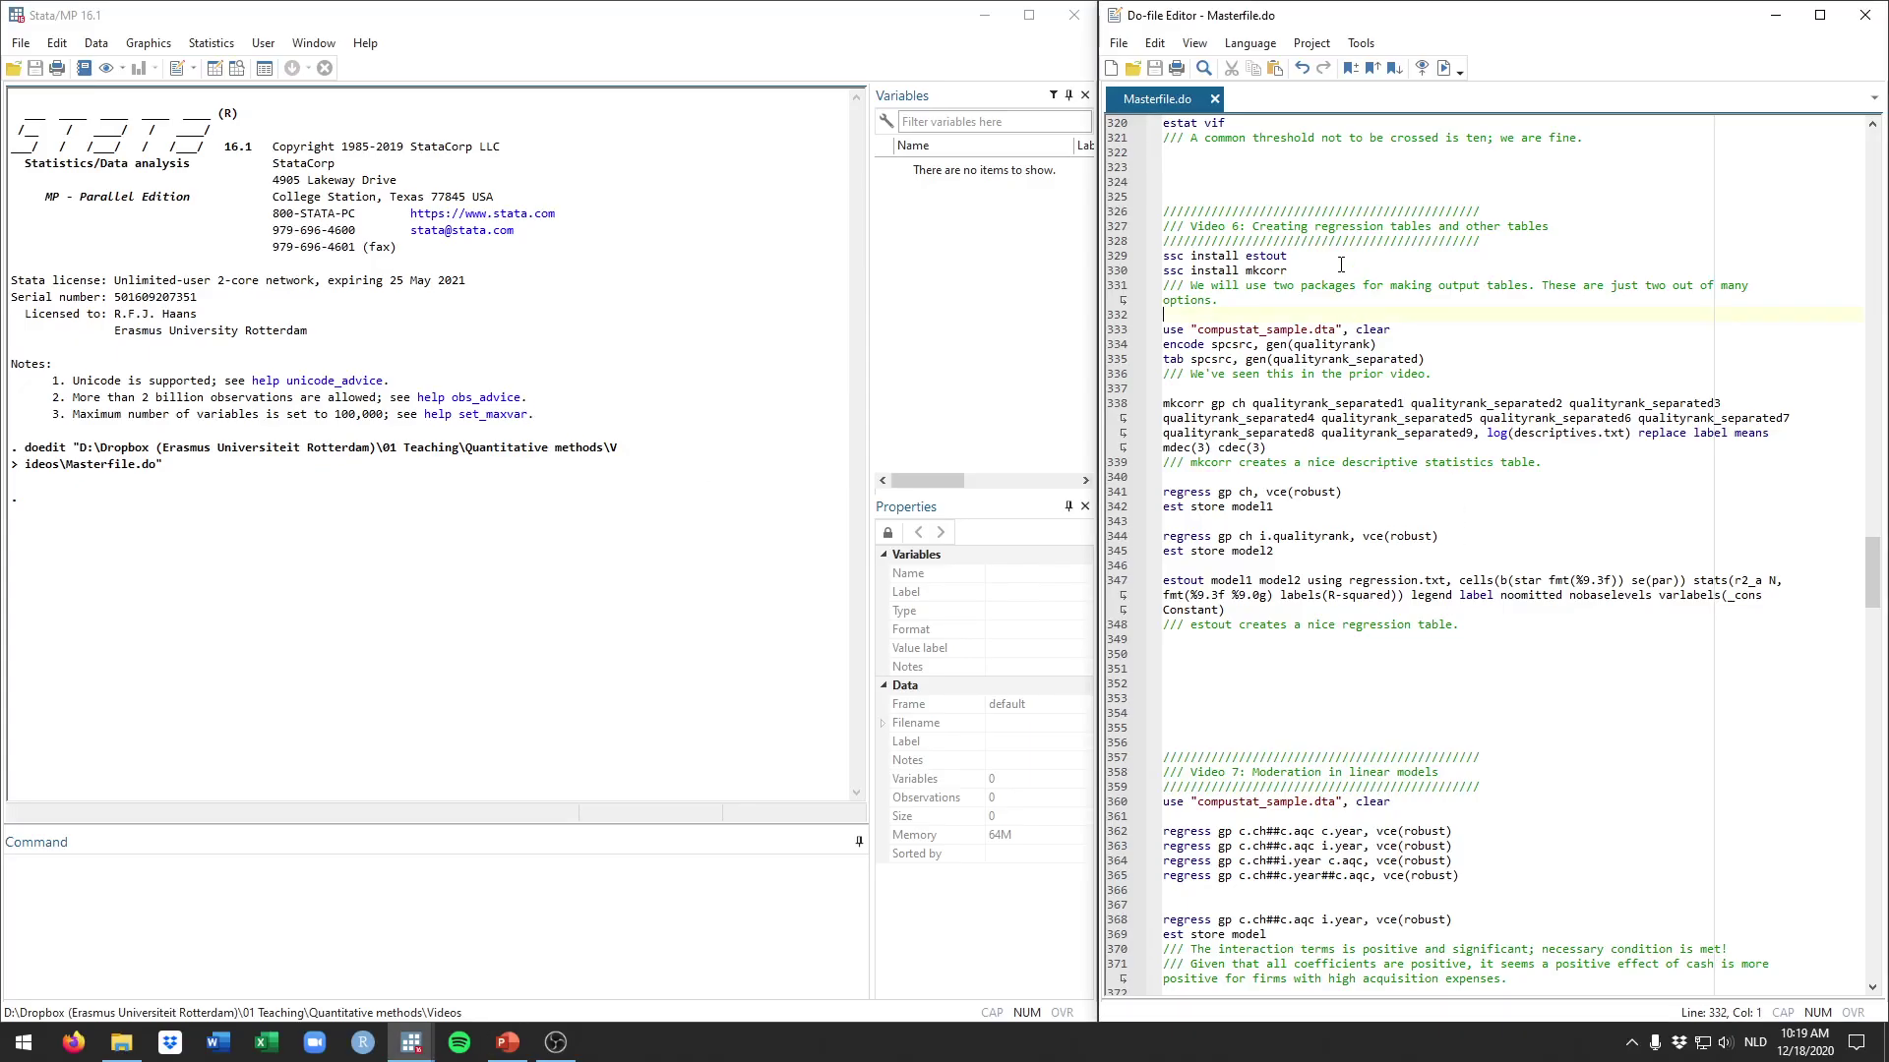
# Run the 'ssc install estout' and 'ssc install mkcorr' lines from the do-file
pyautogui.click(1336, 270)
pyautogui.hotkey('shift', 'Up')
pyautogui.hotkey('shift', 'Home')
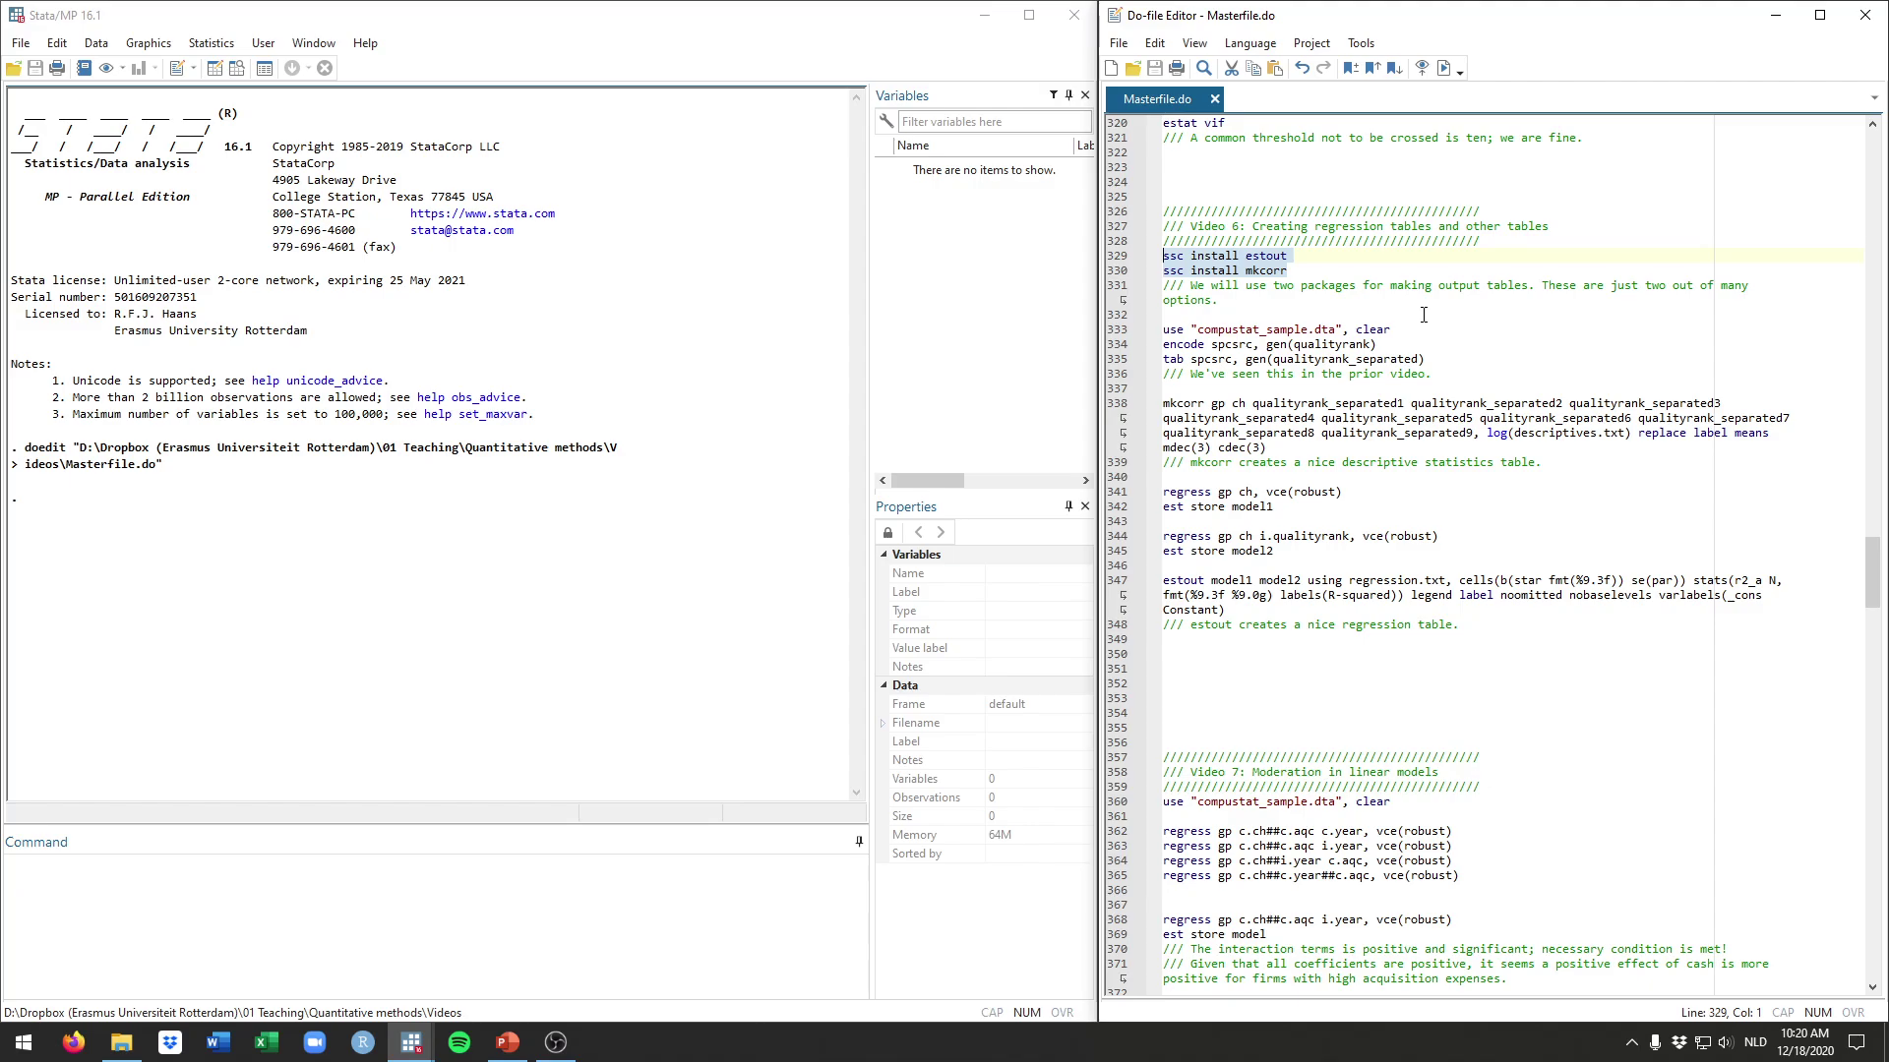
pyautogui.moveTo(1288, 257); pyautogui.dragTo(1246, 257)
pyautogui.click(1294, 255)
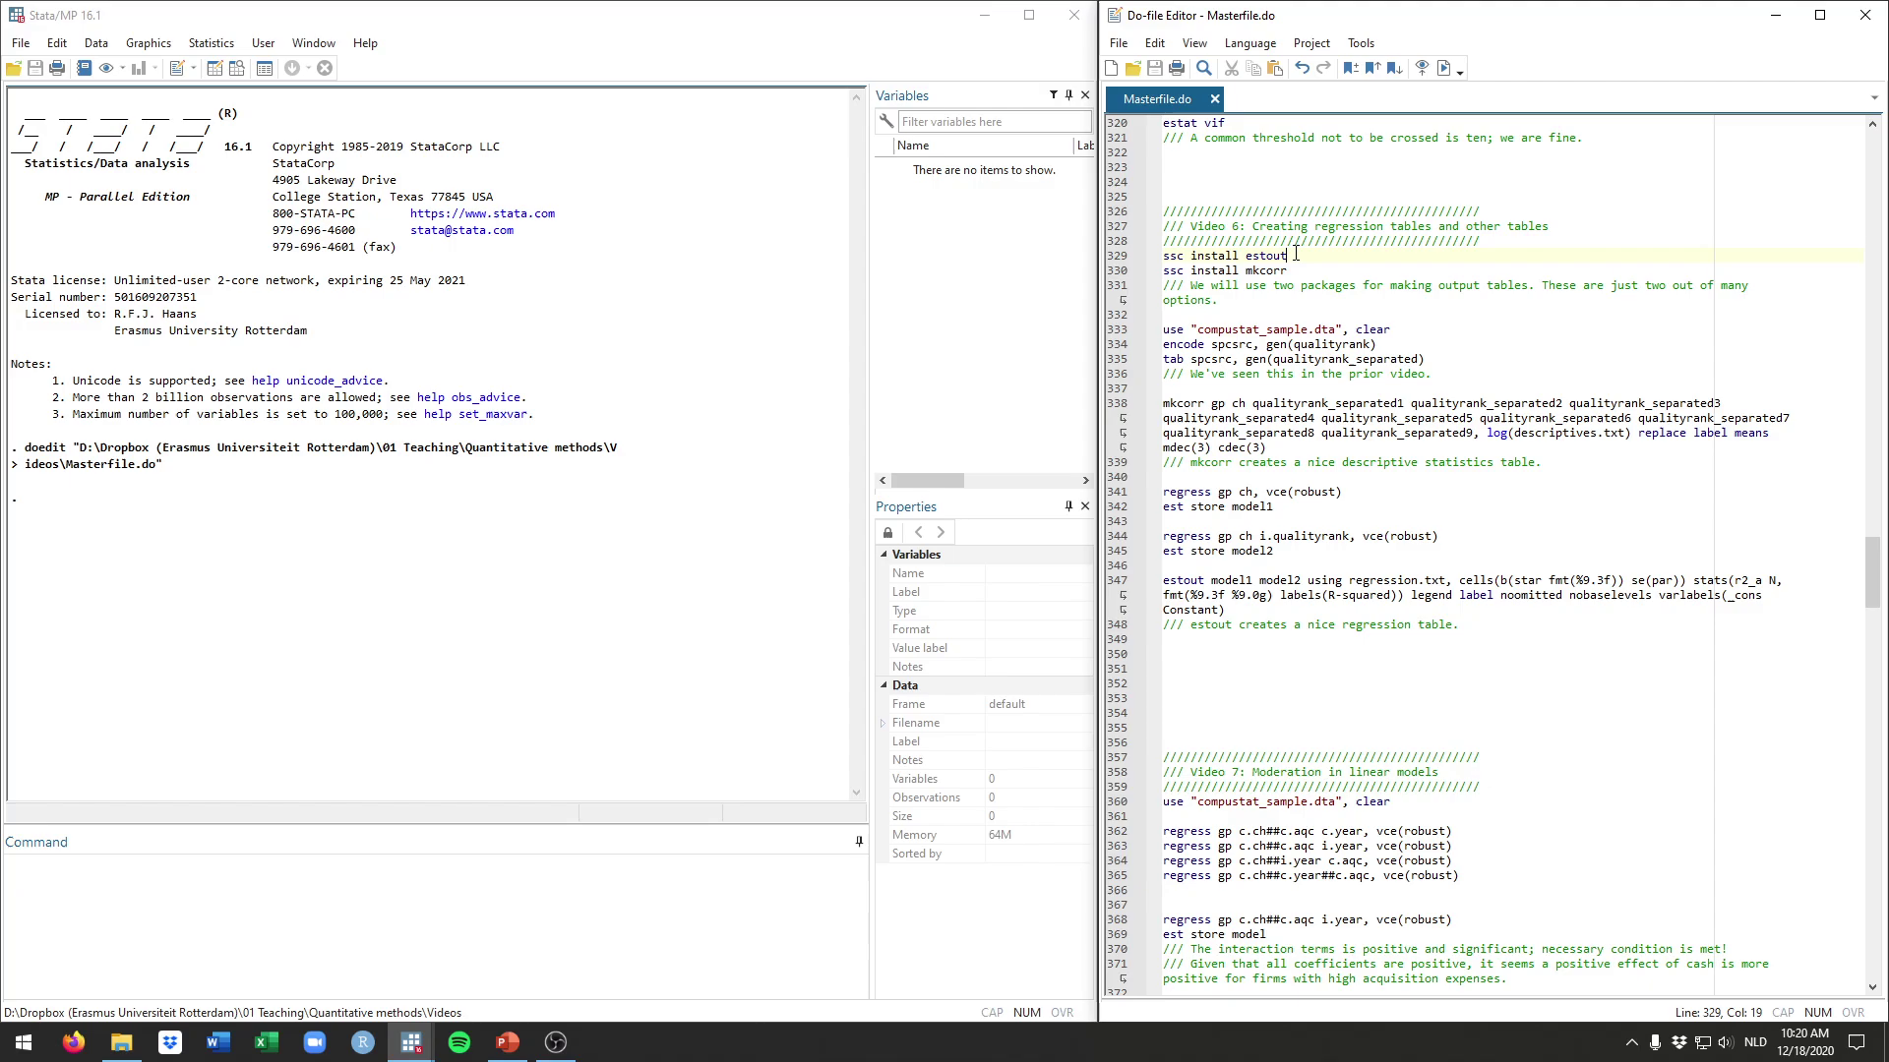
pyautogui.moveTo(1288, 272); pyautogui.dragTo(1147, 268)
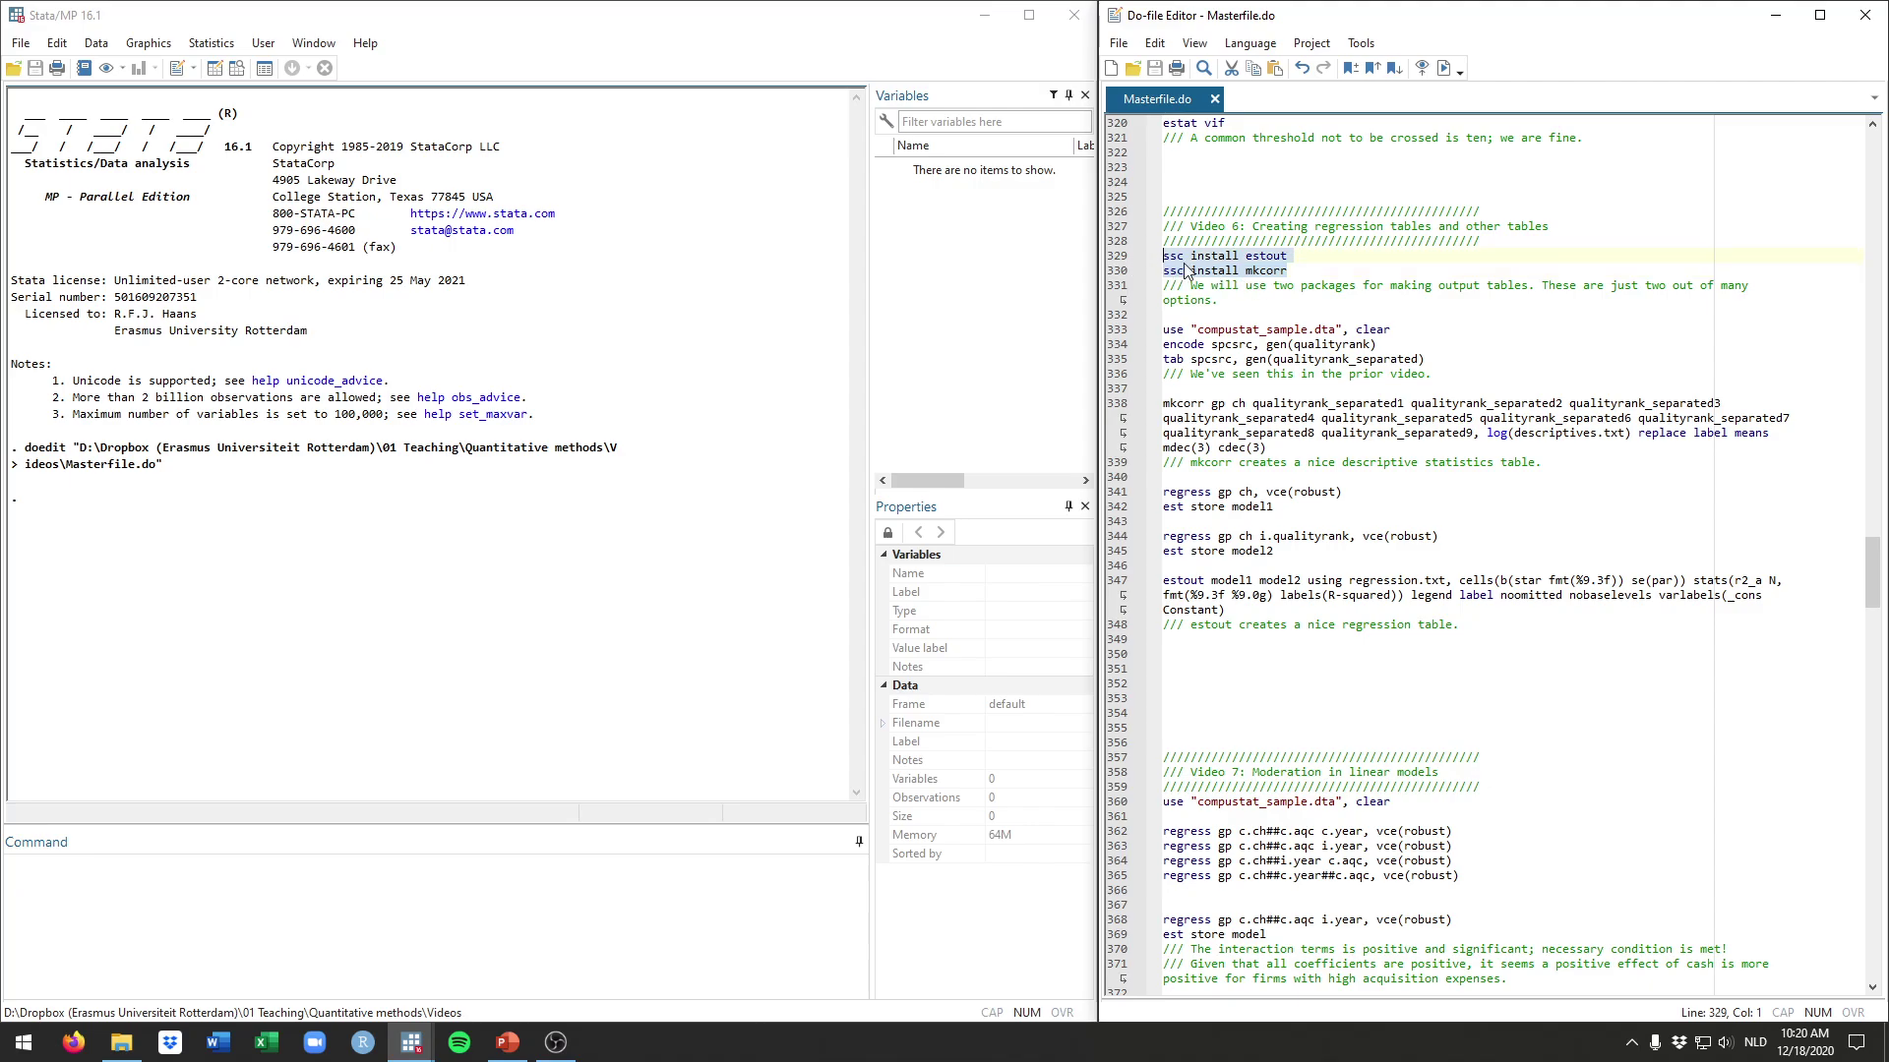
pyautogui.hotkey('ctrl', 'd')
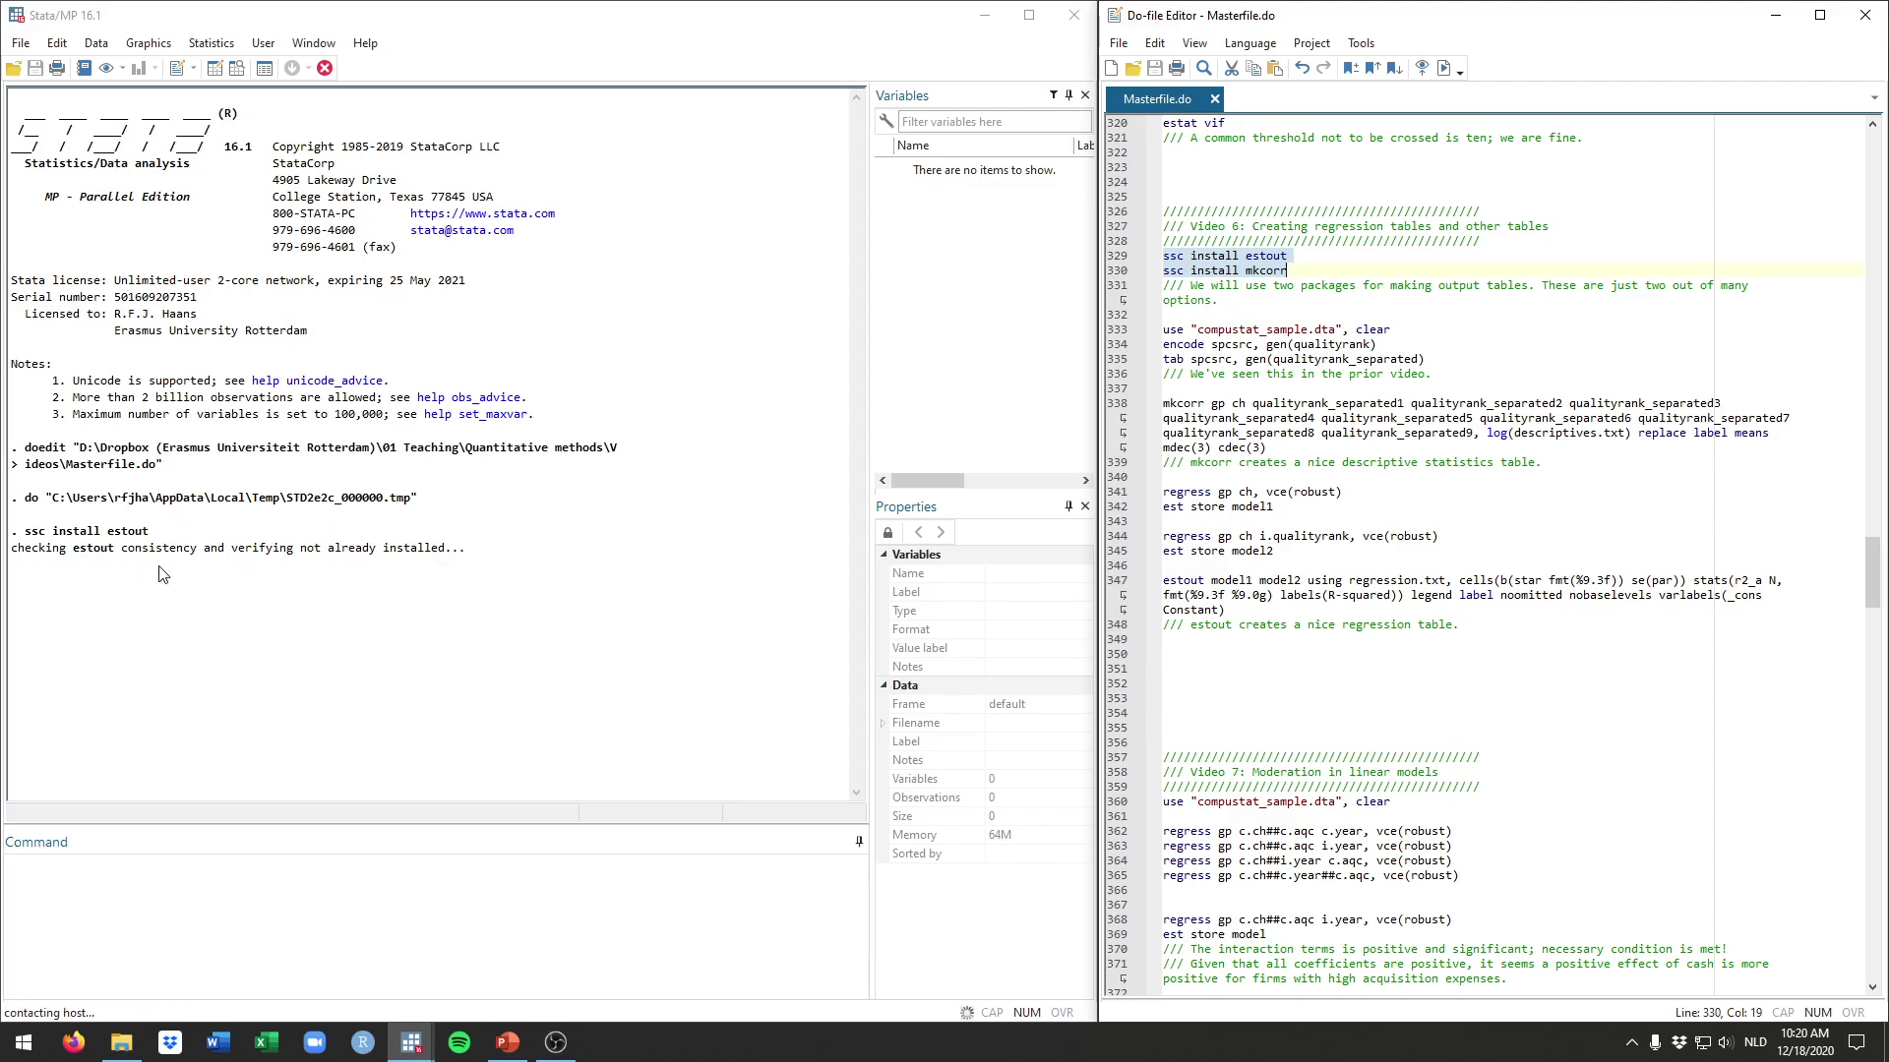
# Check the results confirming both packages are already installed and up to date
pyautogui.click(1253, 306)
pyautogui.scroll(-1, 1253, 306)
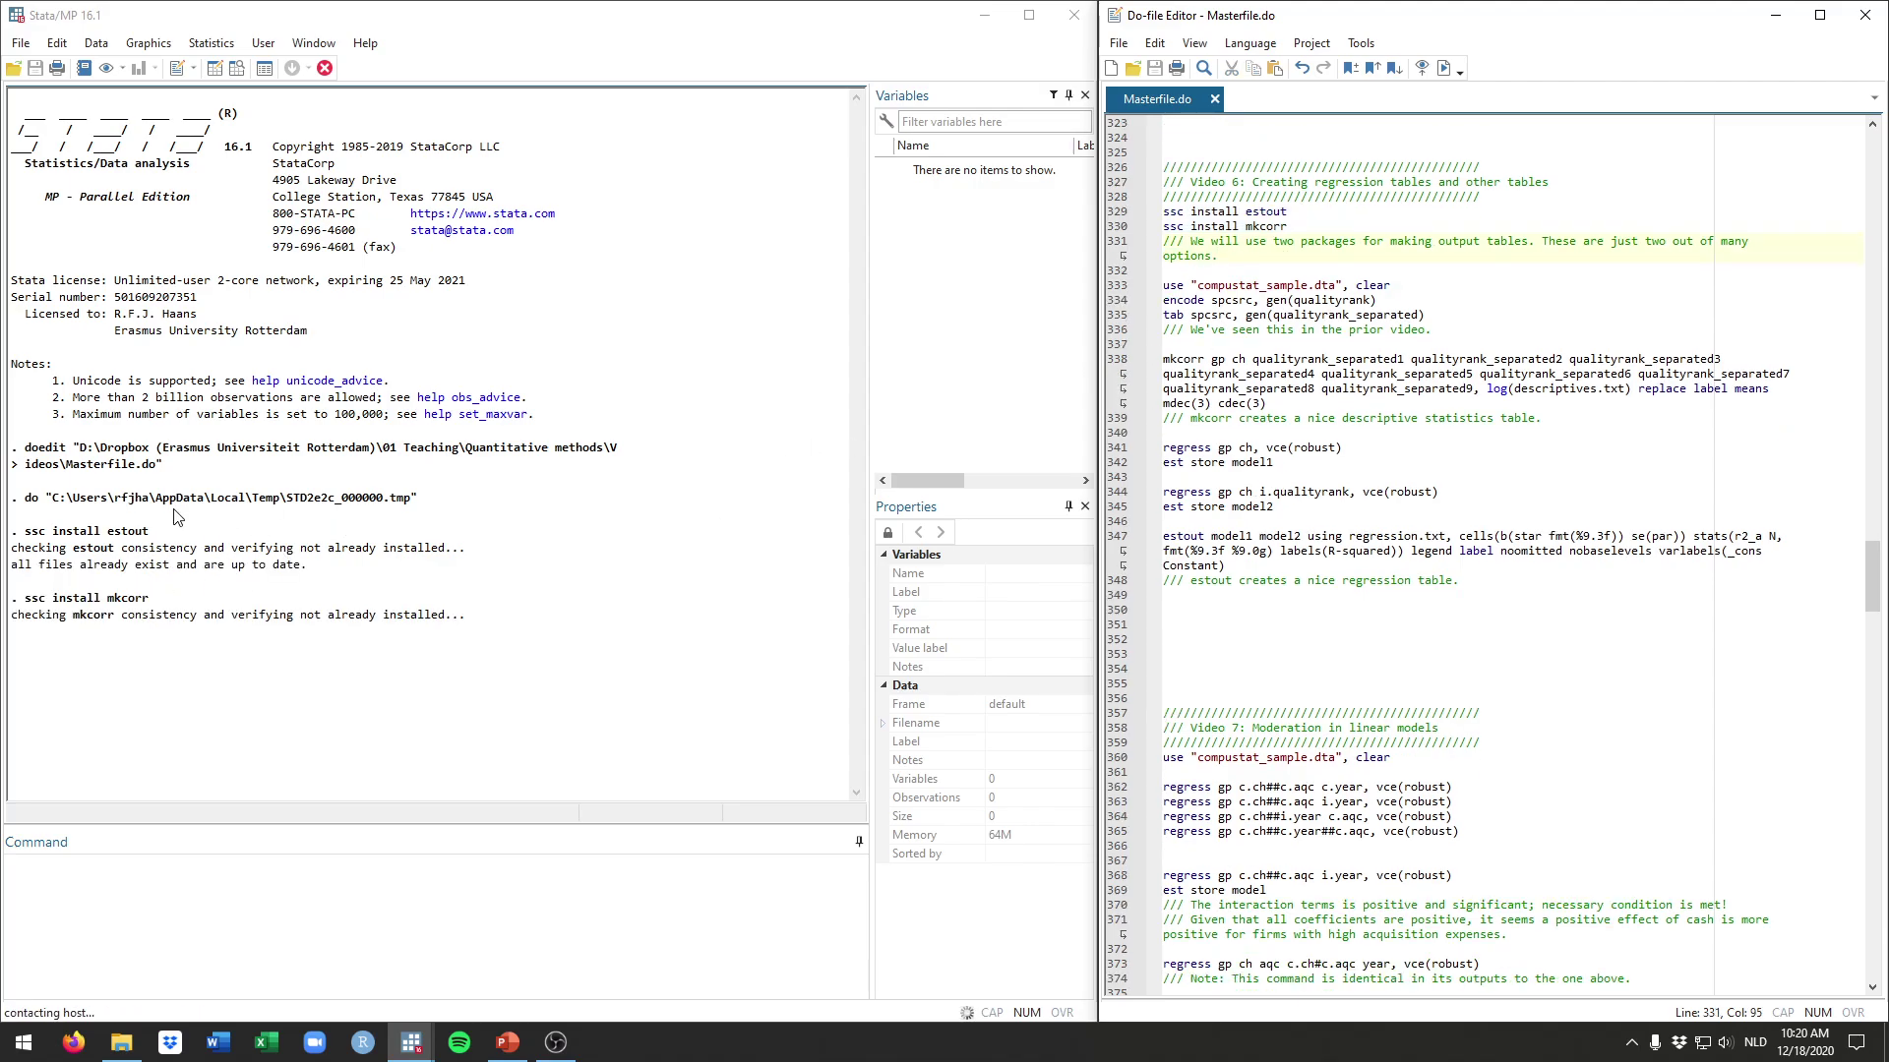
pyautogui.click(100, 538)
pyautogui.moveTo(100, 538); pyautogui.dragTo(27, 539)
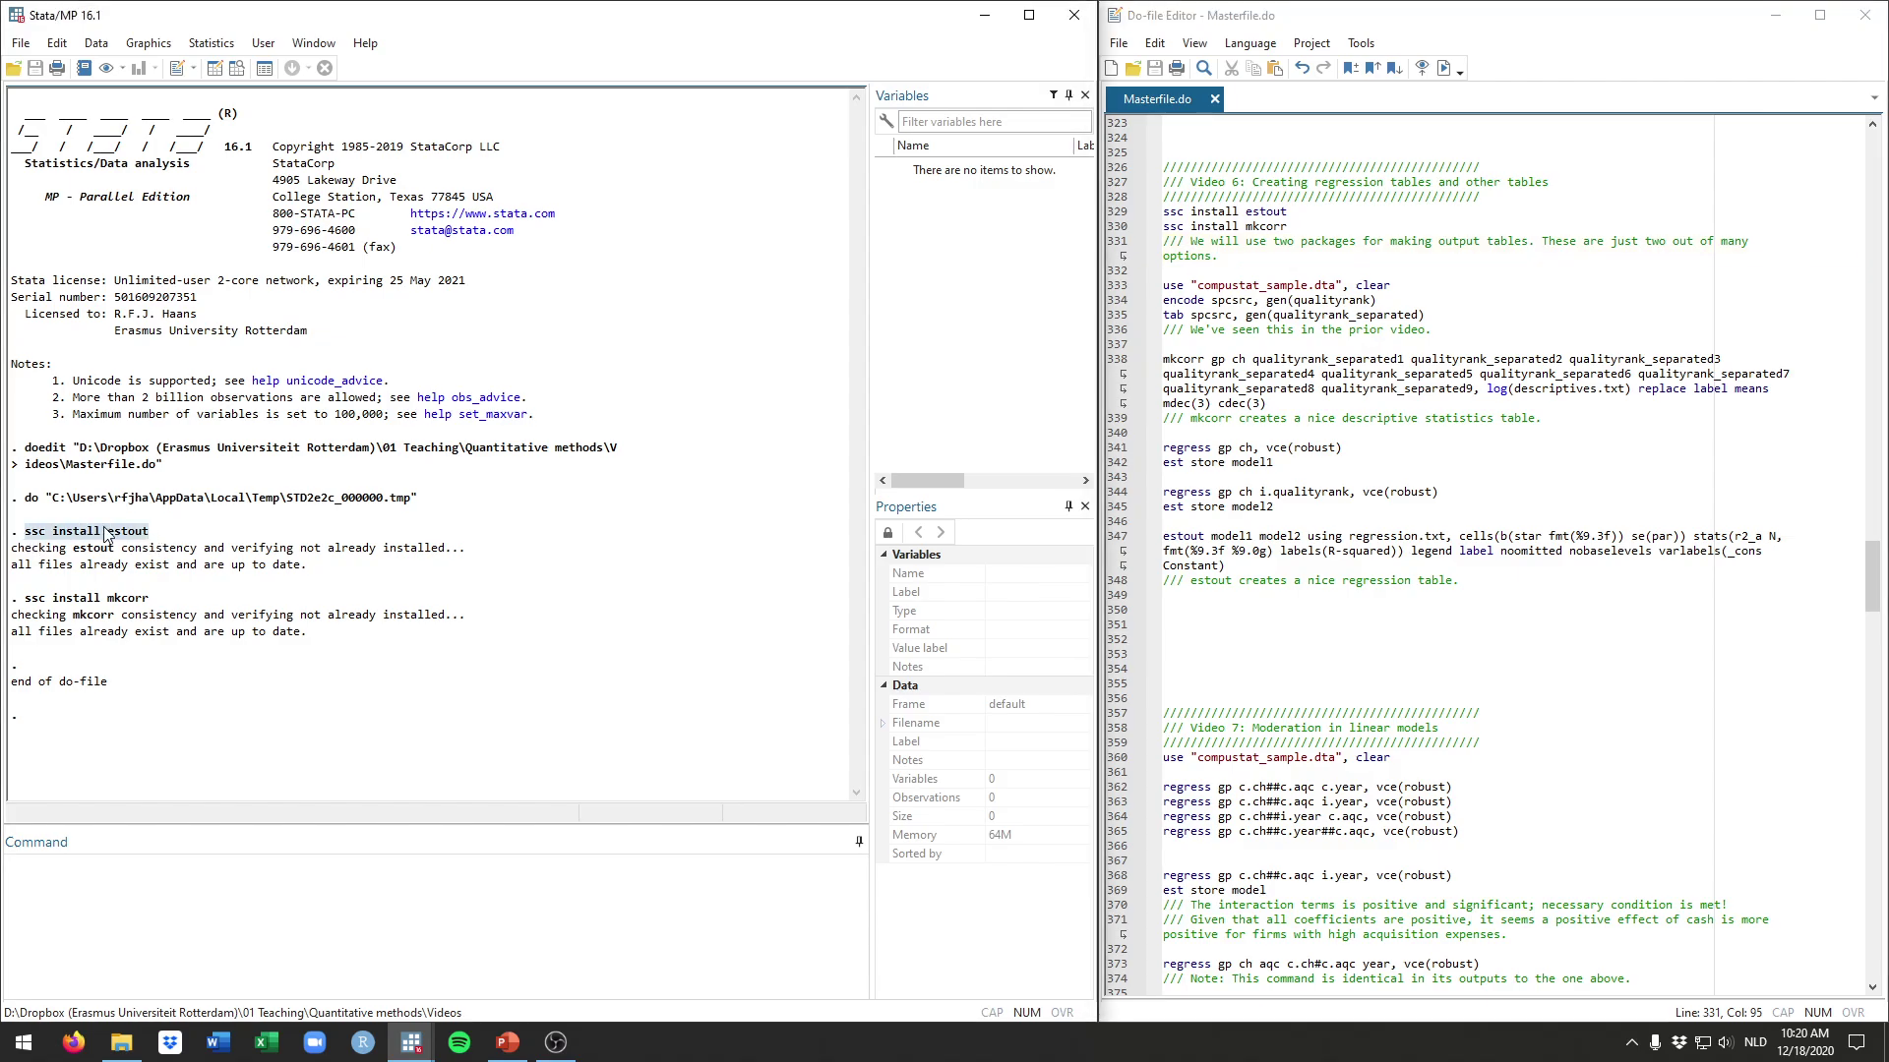
pyautogui.moveTo(149, 599); pyautogui.dragTo(25, 599)
pyautogui.click(155, 602)
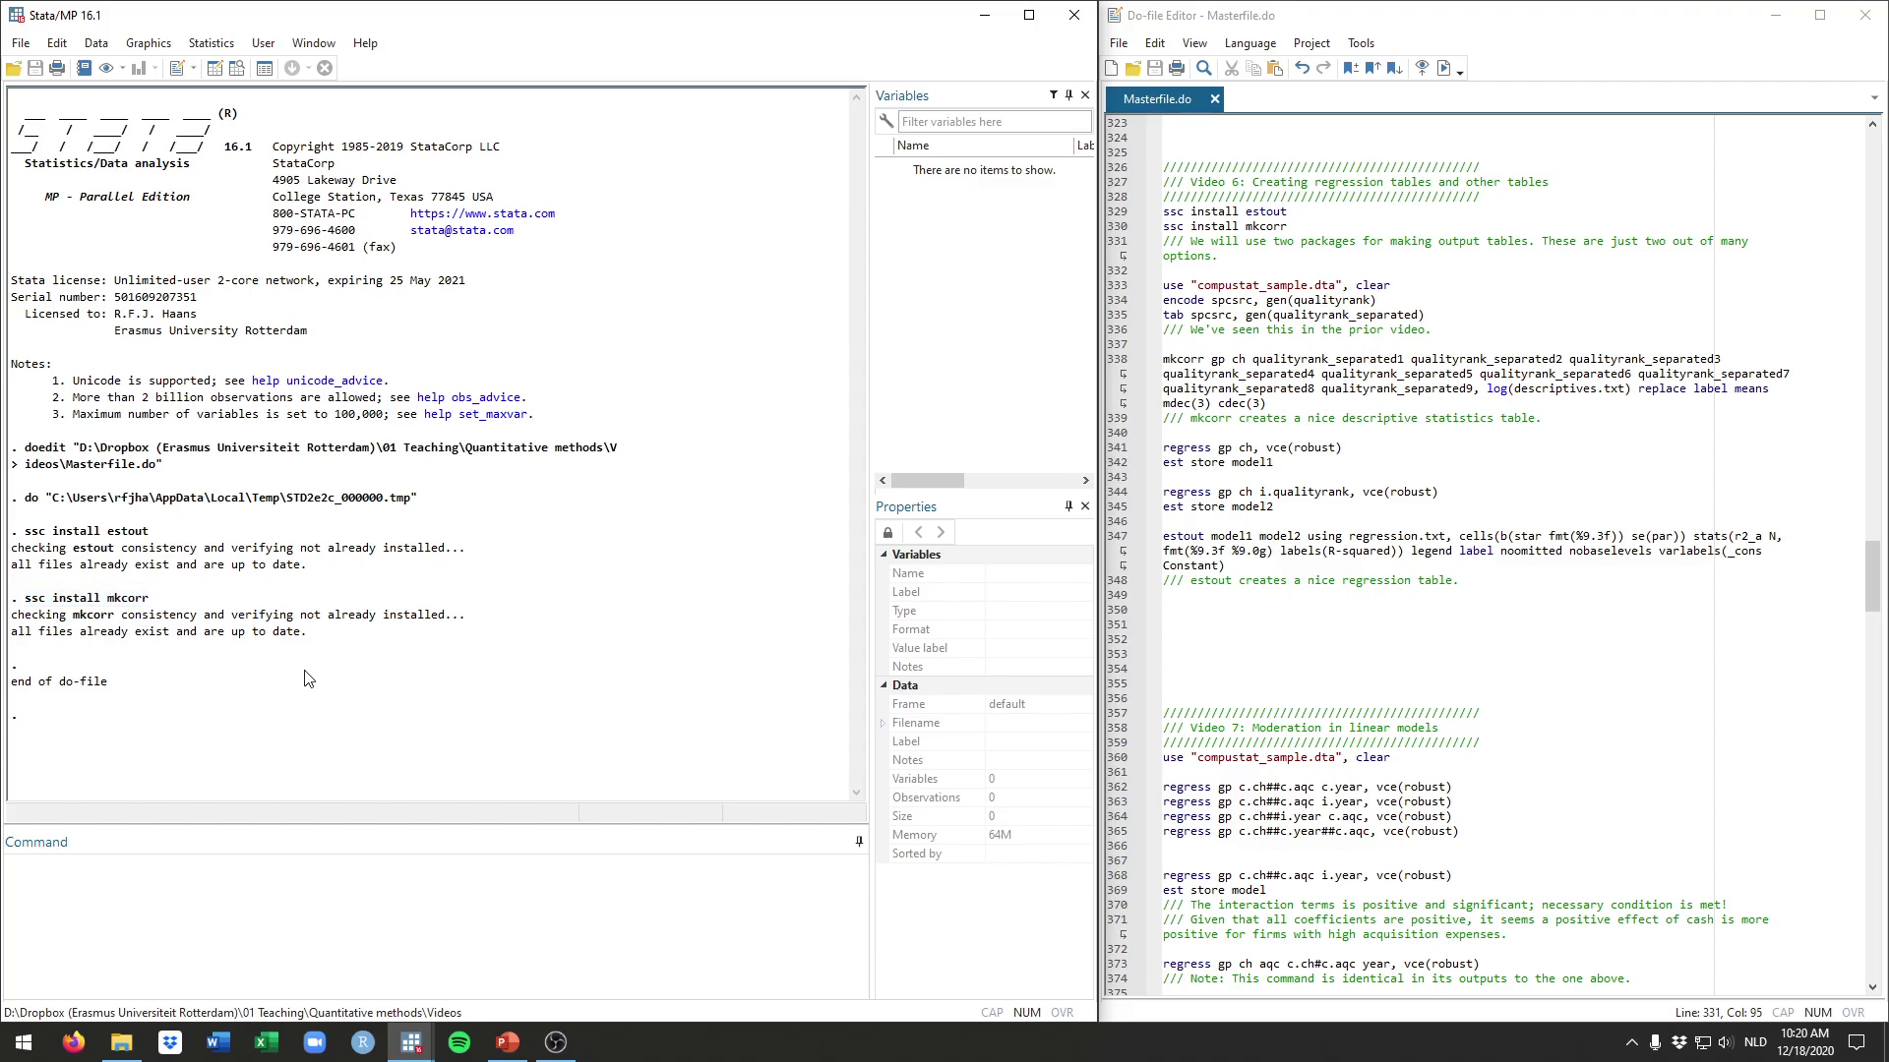
pyautogui.click(1372, 266)
# Load compustat_sample.dta by running its use line
pyautogui.press('Down')
pyautogui.press('Down')
pyautogui.press('Home')
pyautogui.hotkey('shift', 'End')
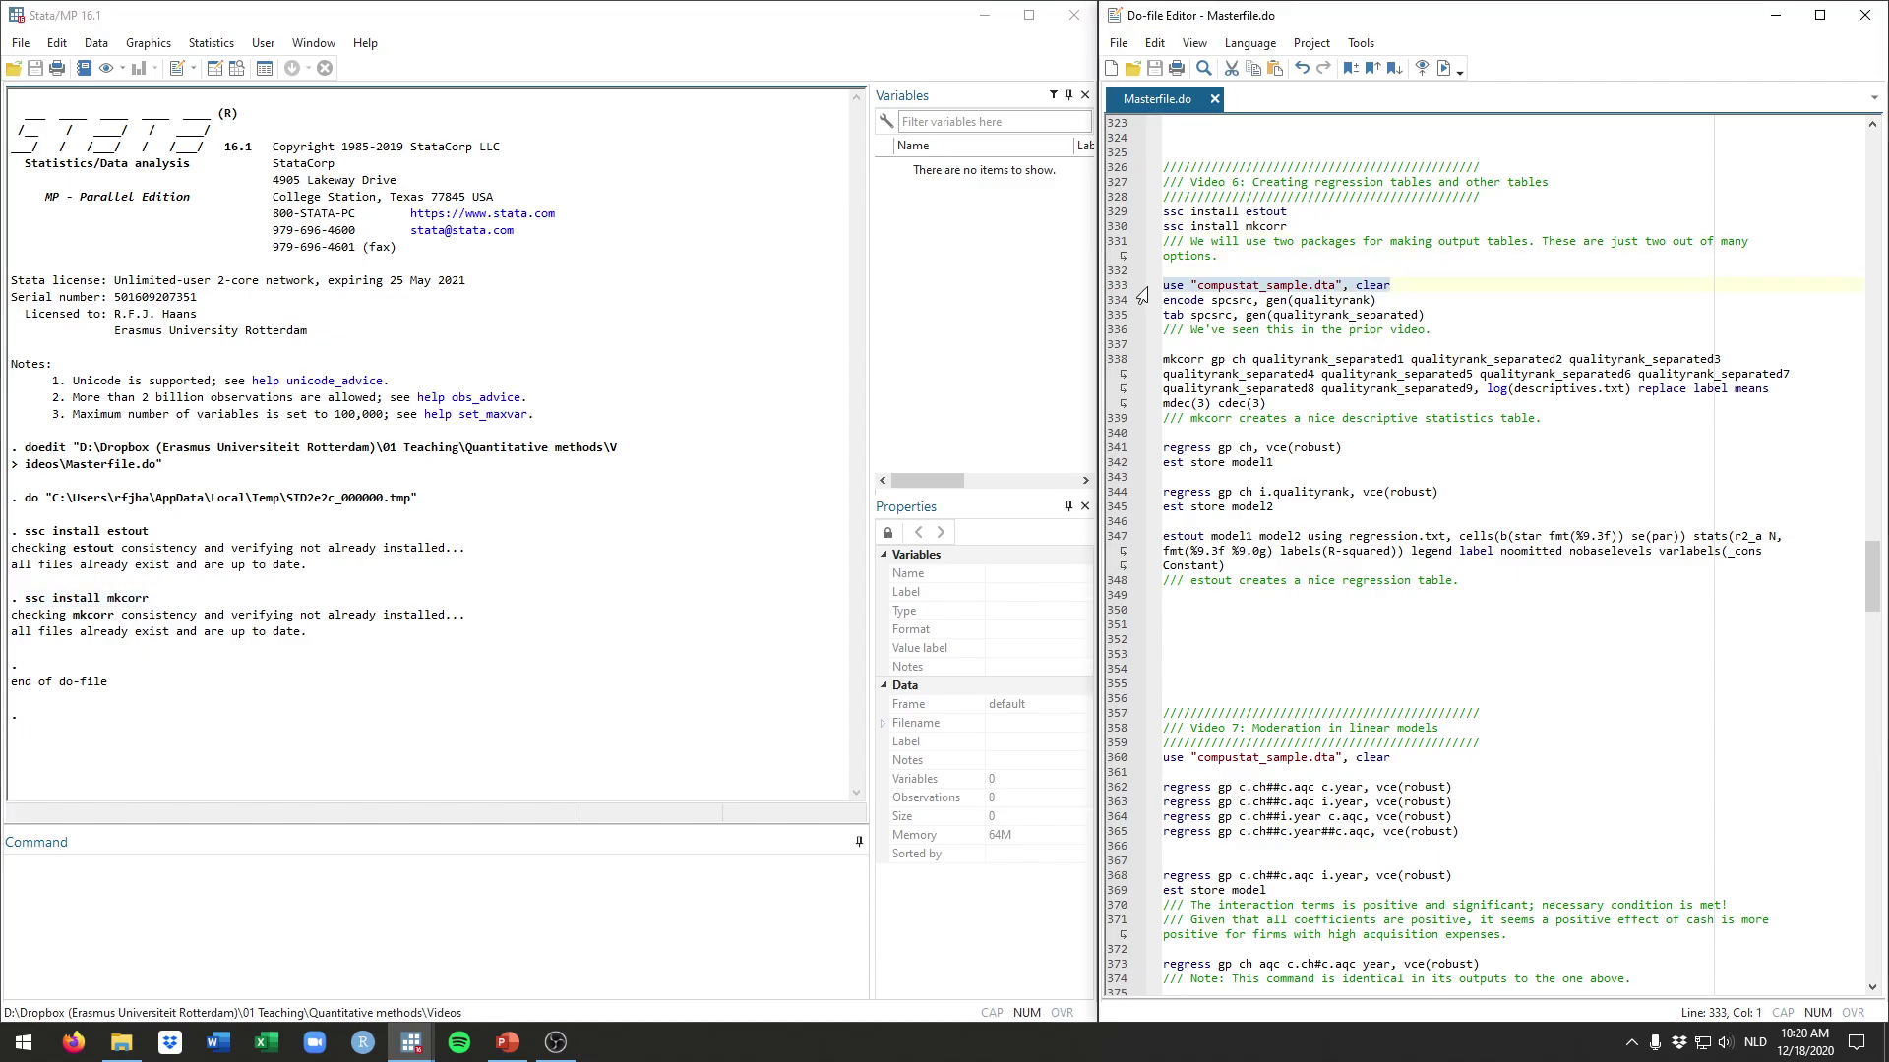
pyautogui.hotkey('ctrl', 'd')
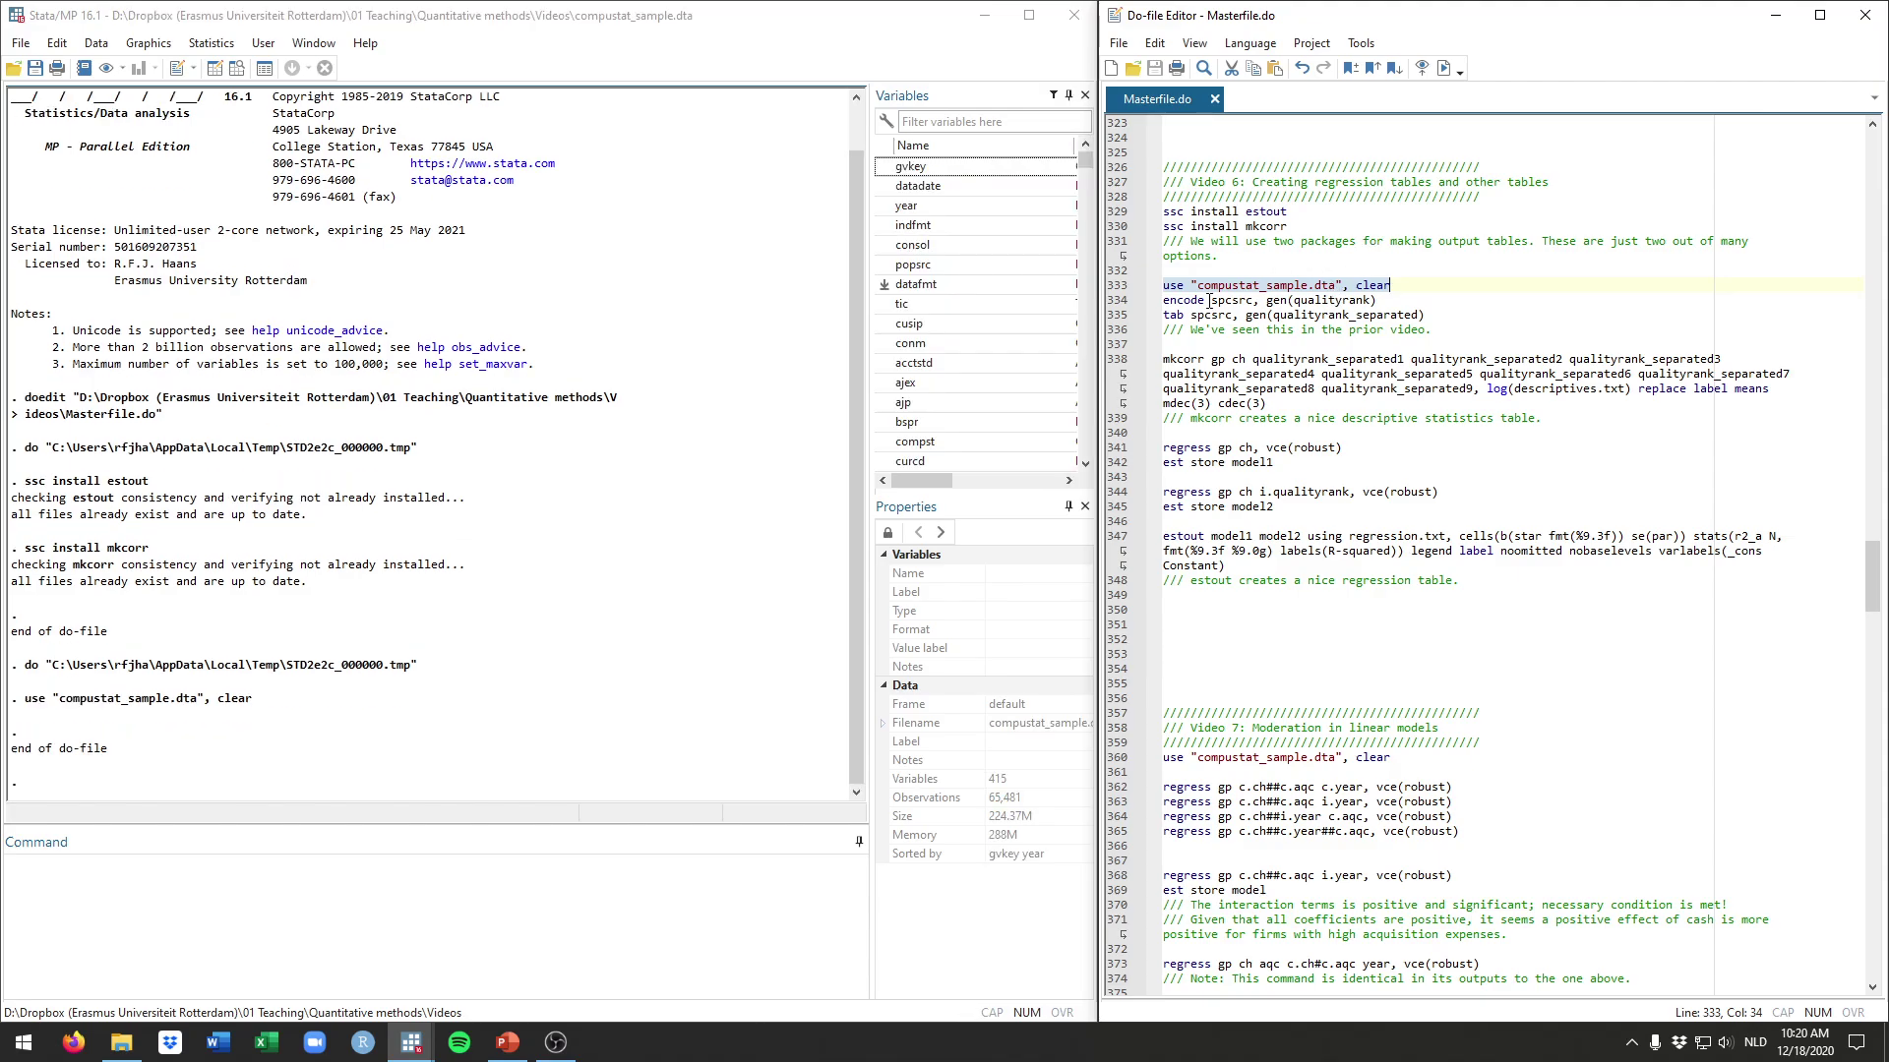
# Encode spscsrc into qualityrank with nine dummies, tabulate it, and widen the variable list to show labels
pyautogui.press('Down')
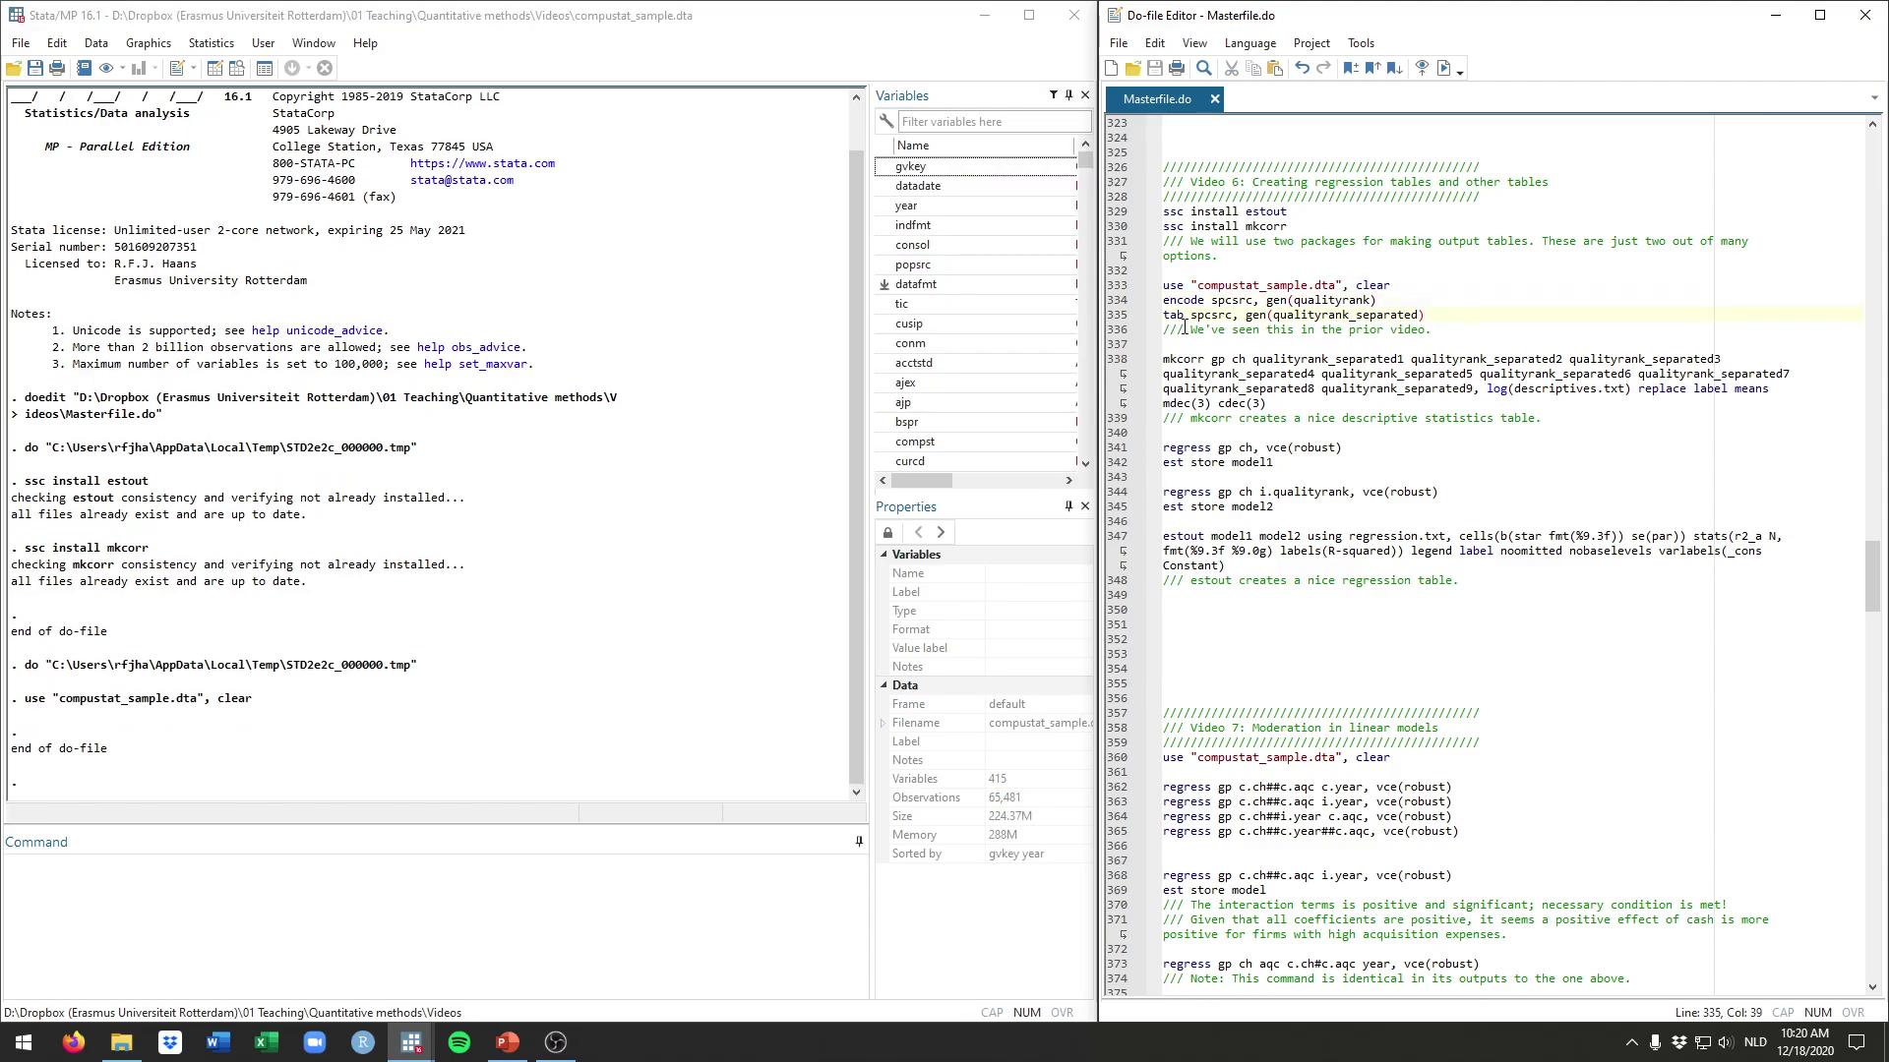
pyautogui.moveTo(1164, 300); pyautogui.dragTo(1443, 310)
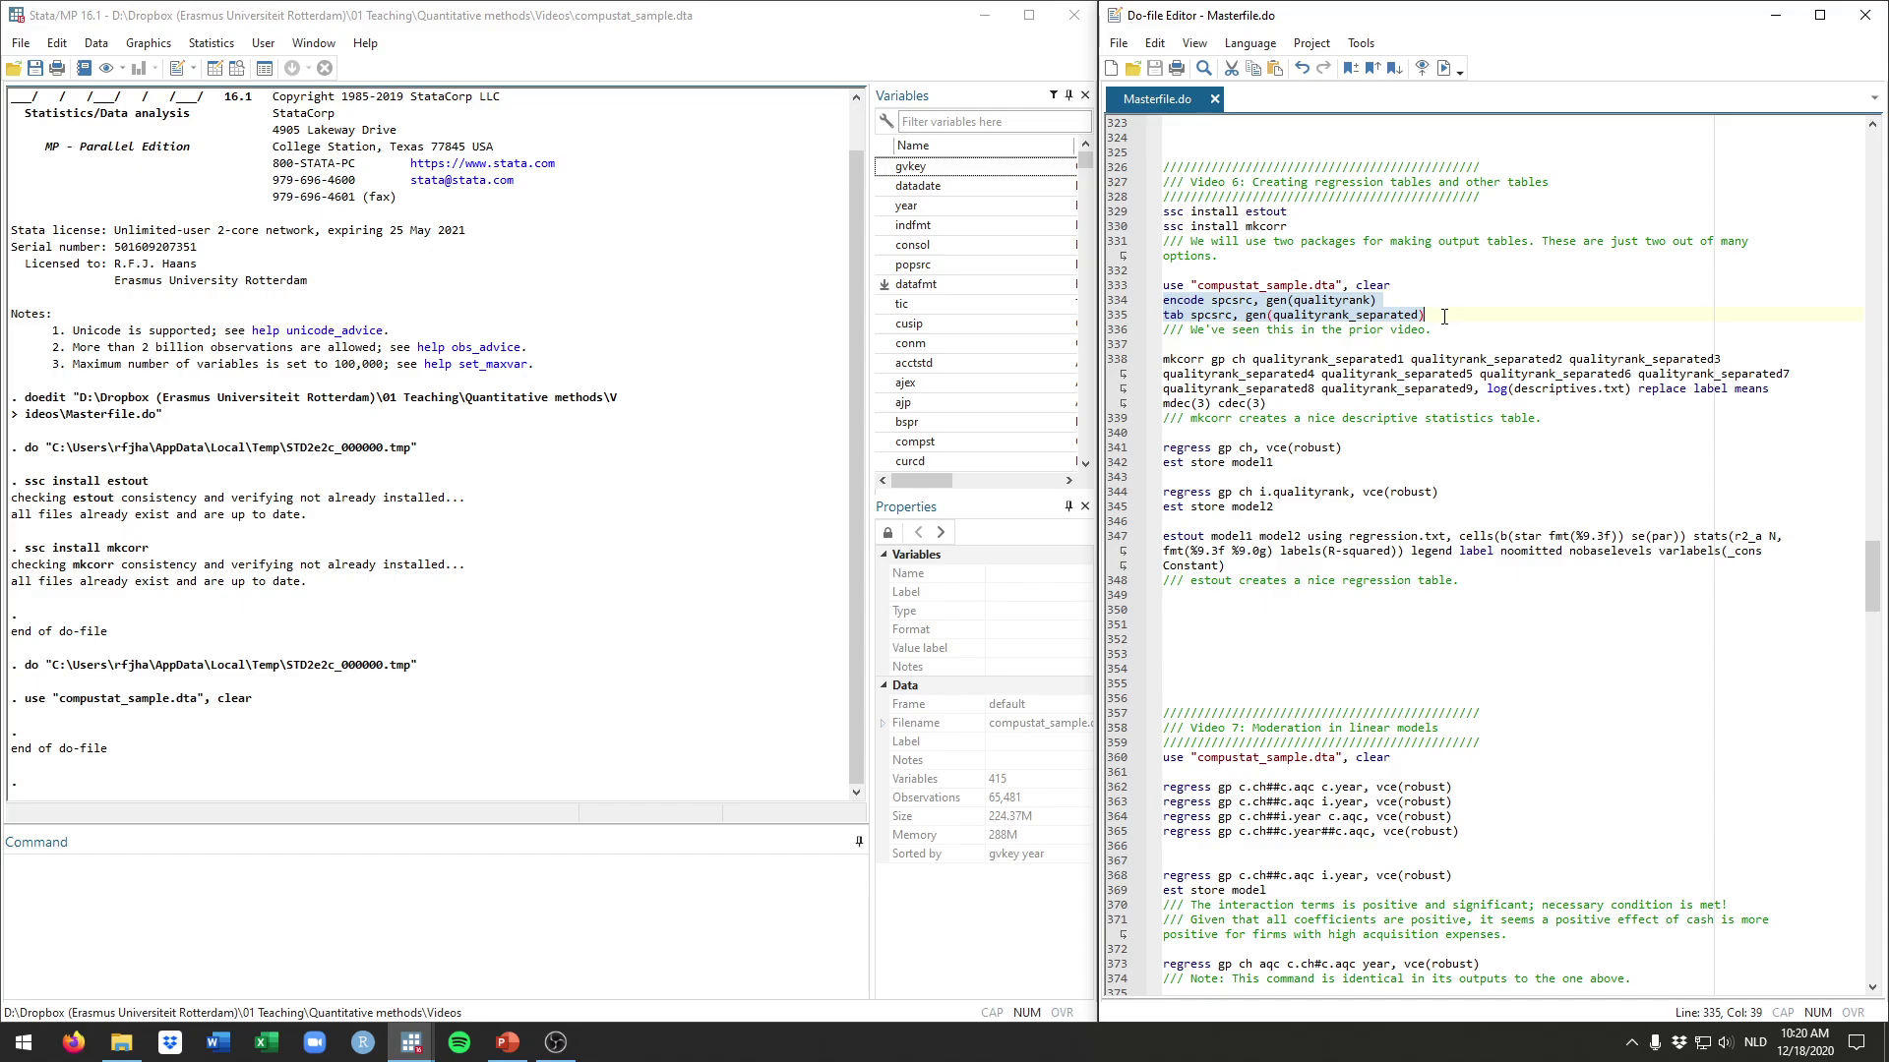
pyautogui.hotkey('ctrl', 'd')
pyautogui.moveTo(1089, 166); pyautogui.dragTo(1077, 467)
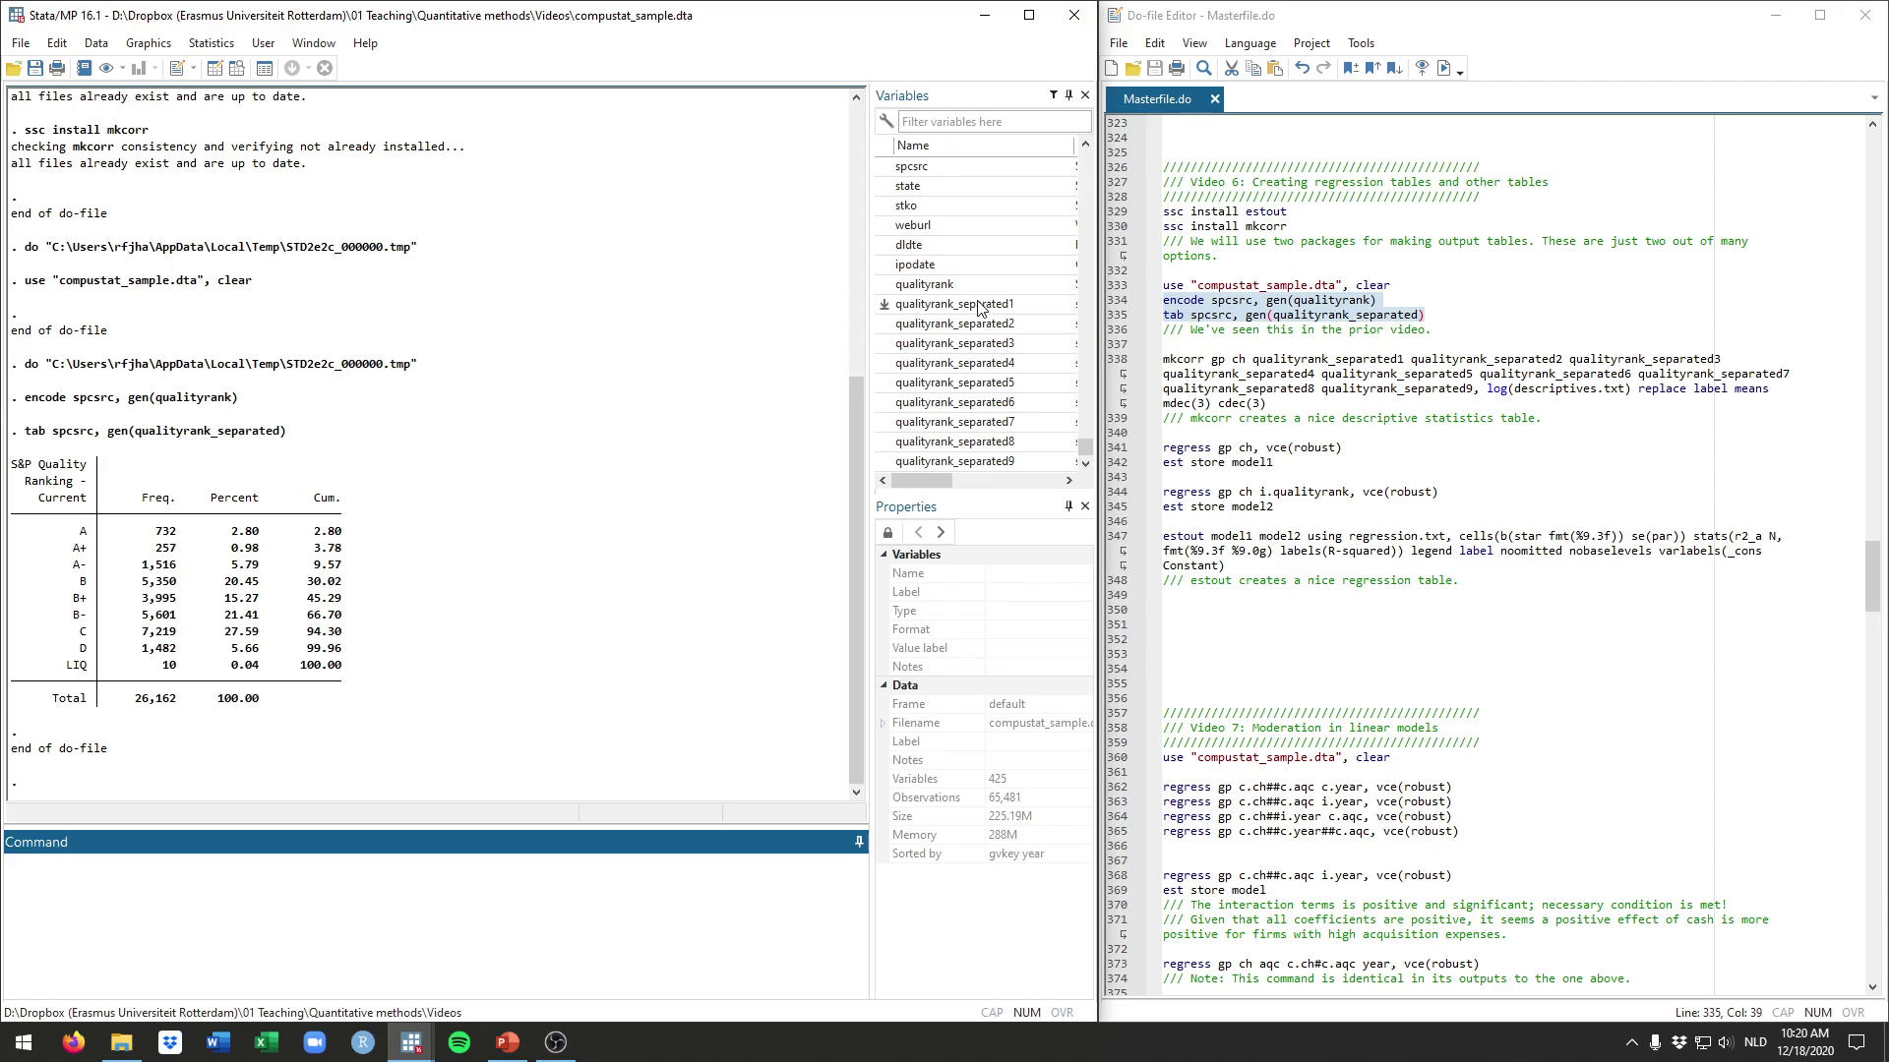
pyautogui.moveTo(930, 481)
pyautogui.mouseDown()
pyautogui.moveTo(977, 492)
pyautogui.moveTo(910, 472)
pyautogui.mouseUp()
pyautogui.moveTo(869, 351); pyautogui.dragTo(737, 334)
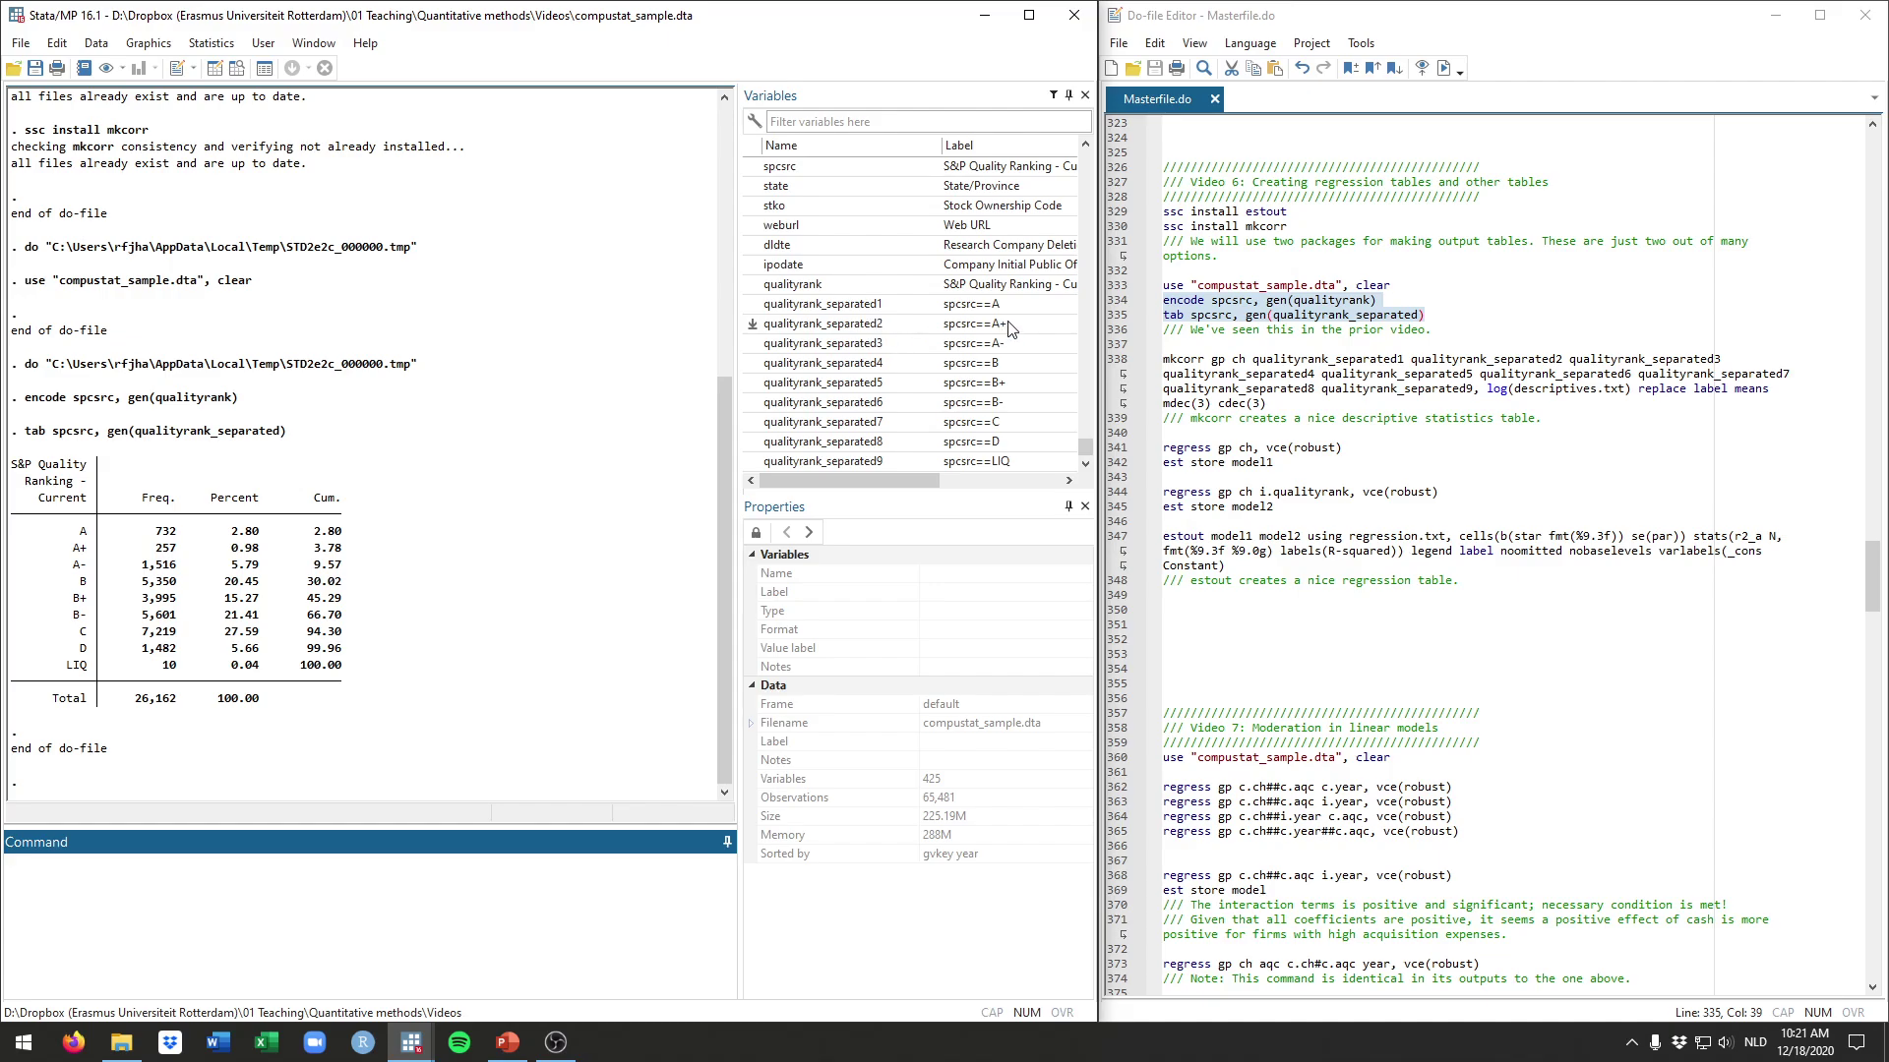
pyautogui.click(1234, 338)
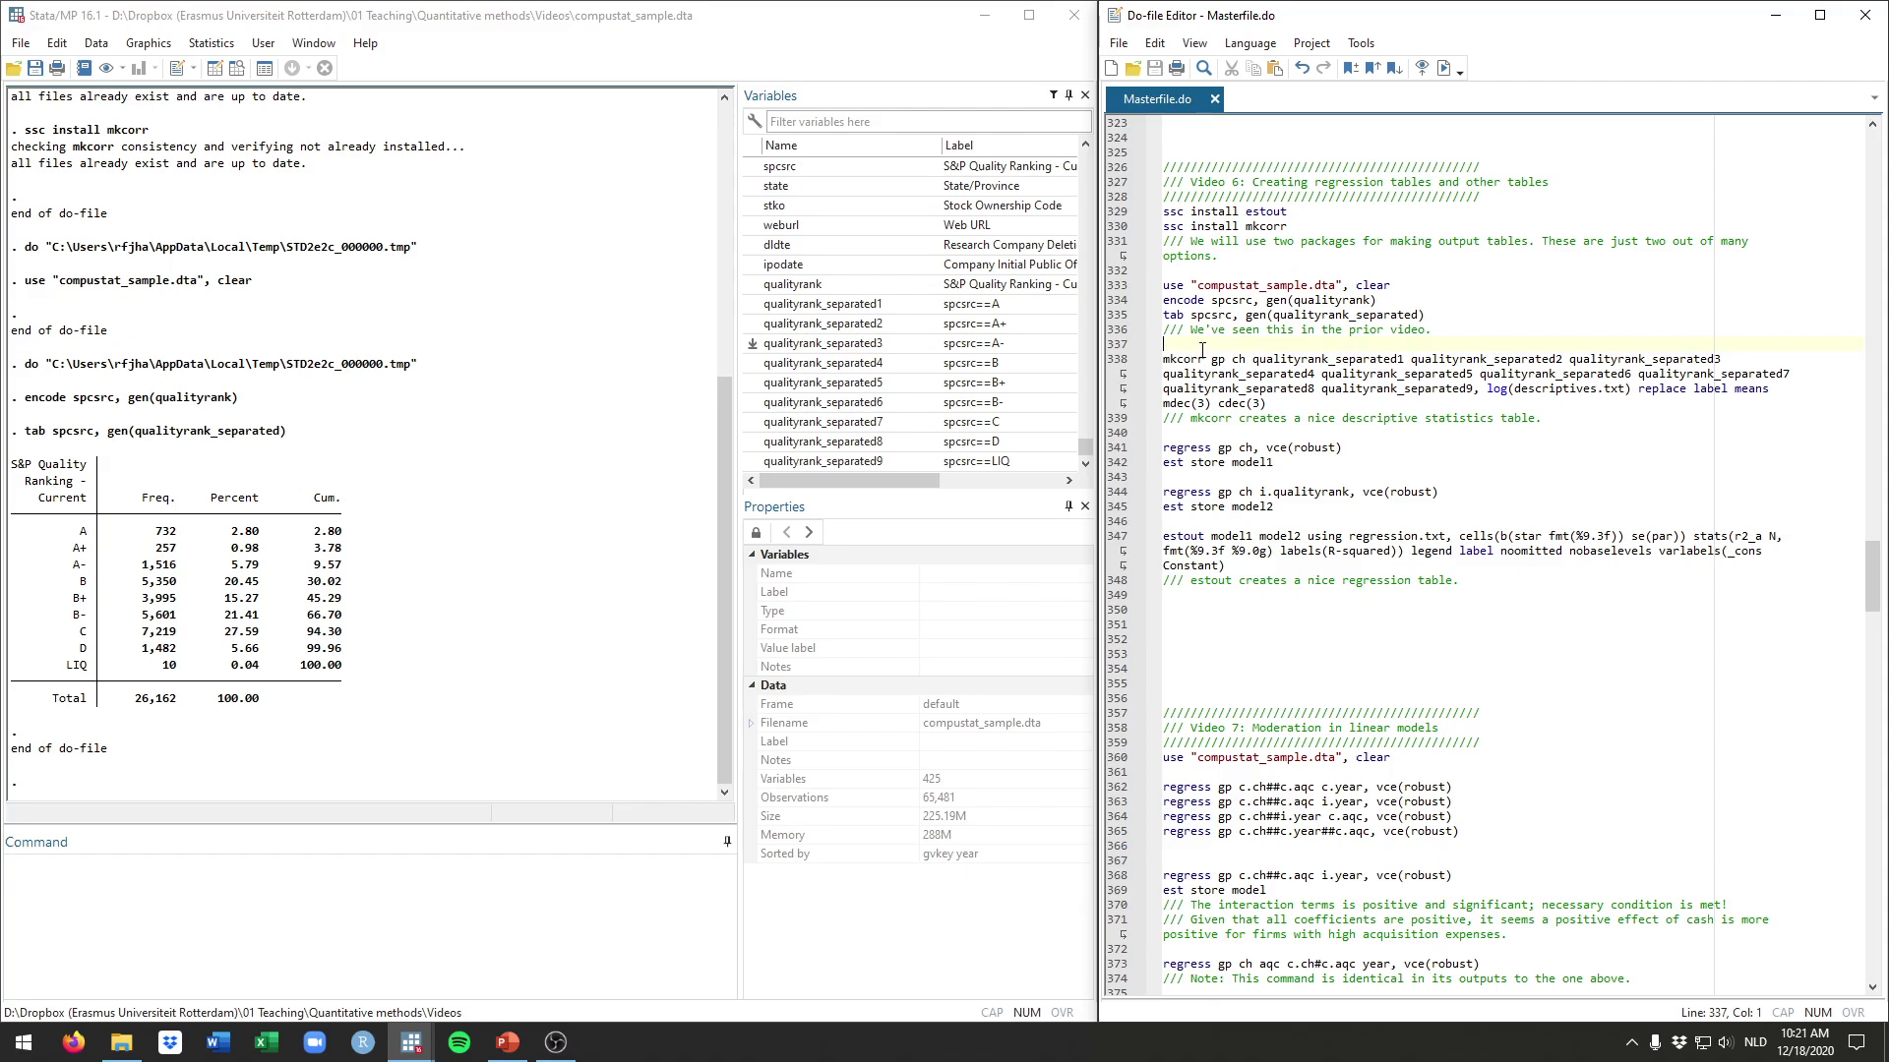
# Narrow the Variables panel so the results output gets its width back
pyautogui.moveTo(1213, 360); pyautogui.dragTo(1156, 364)
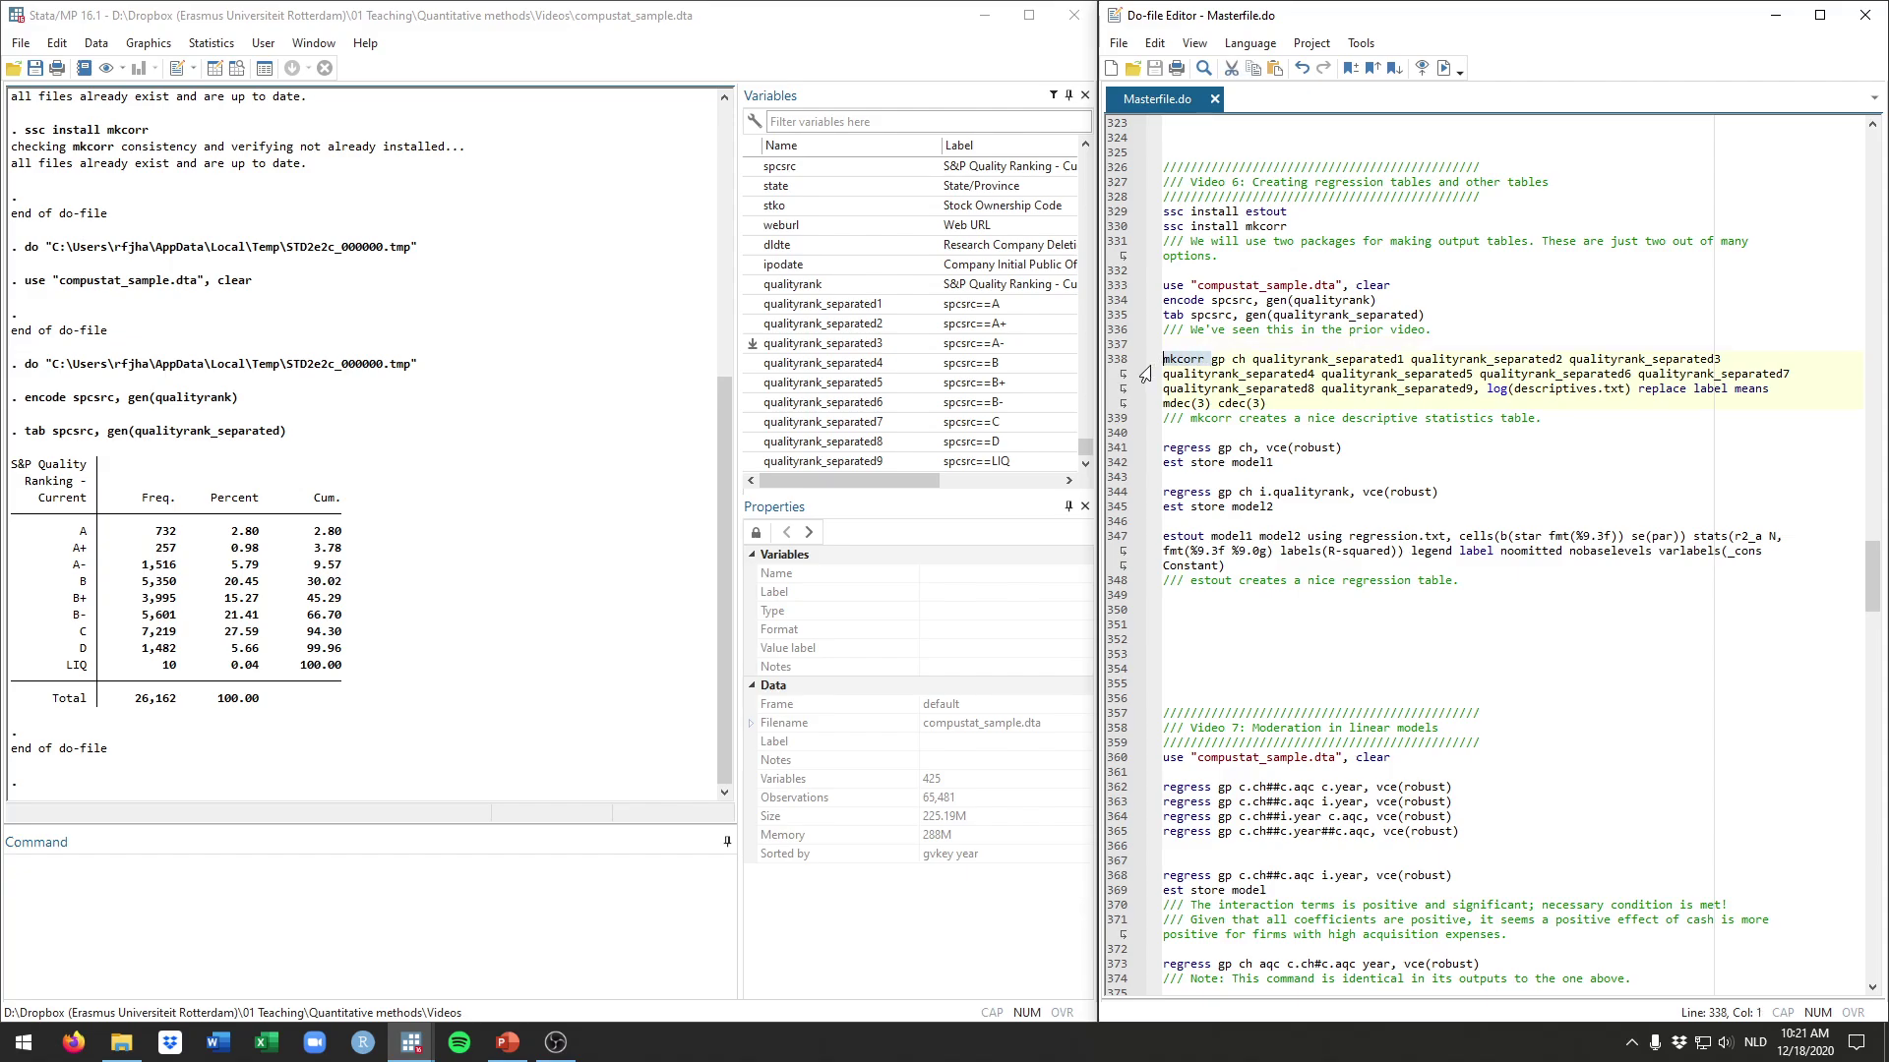
pyautogui.click(1280, 403)
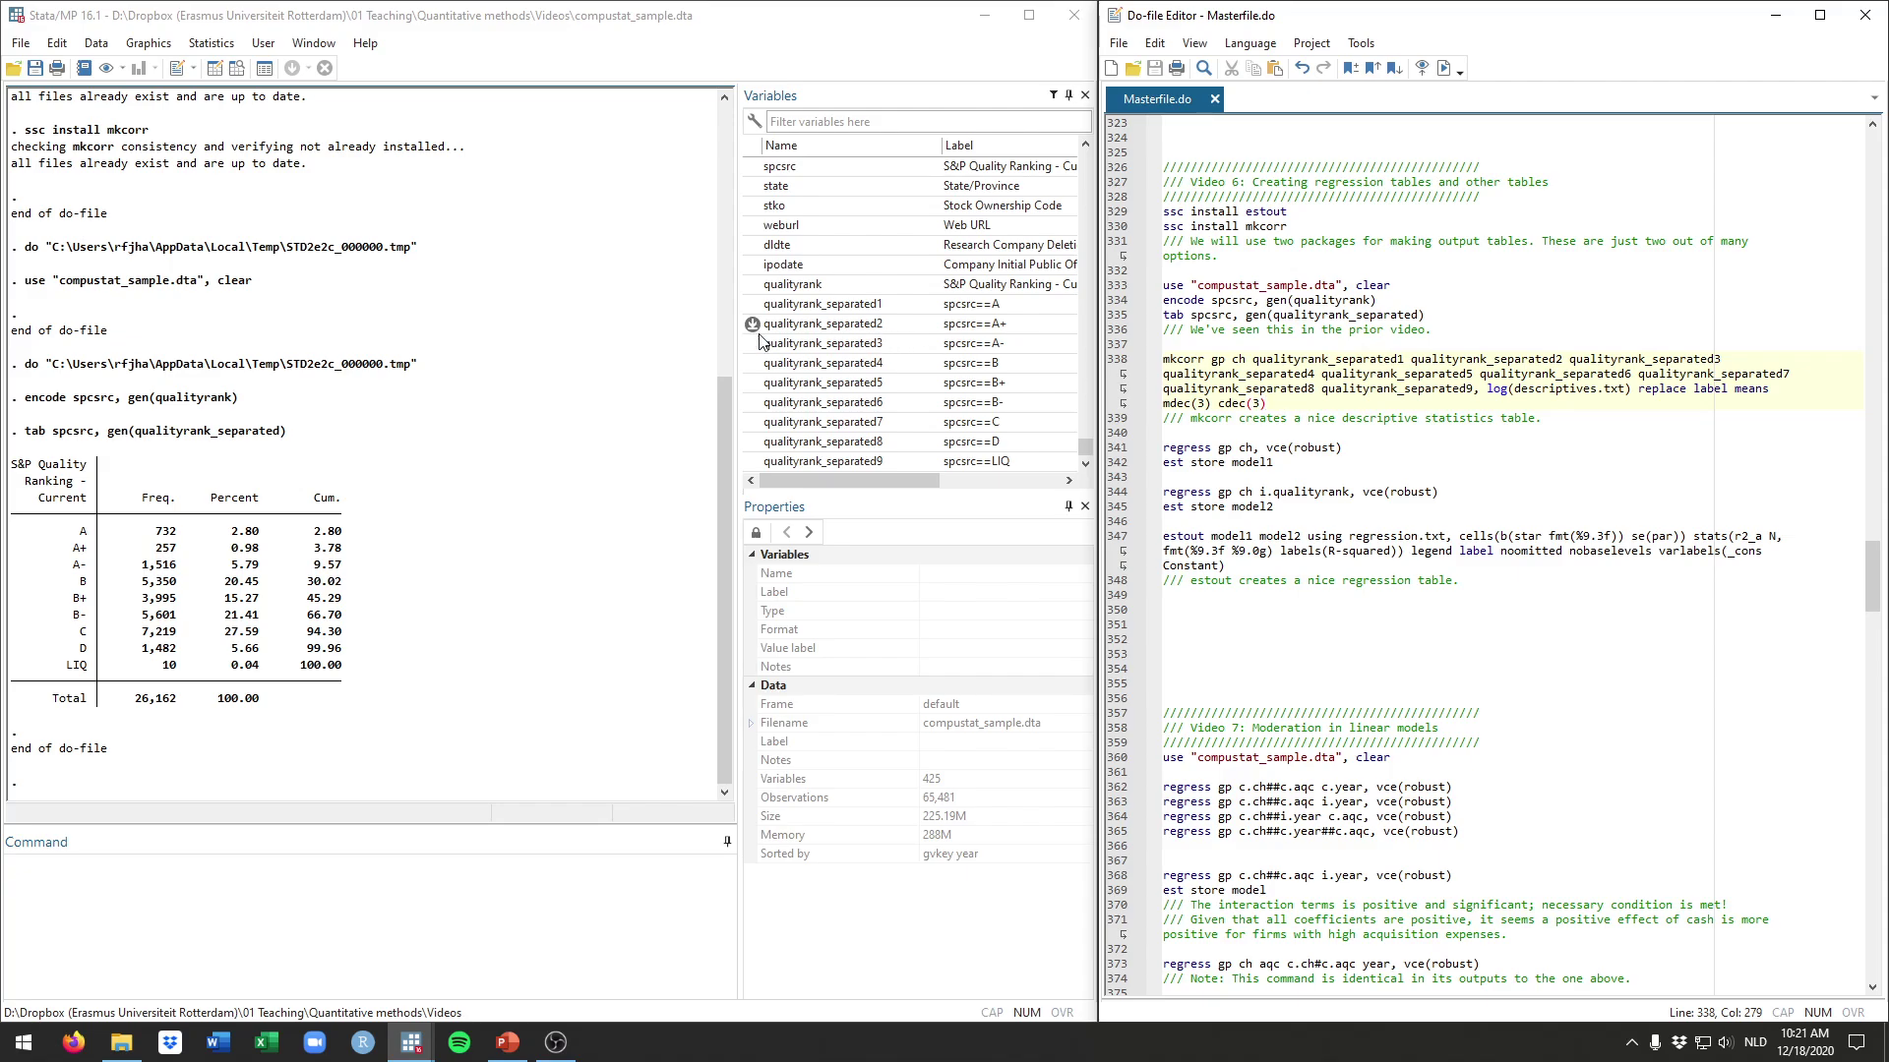
pyautogui.moveTo(738, 331); pyautogui.dragTo(880, 333)
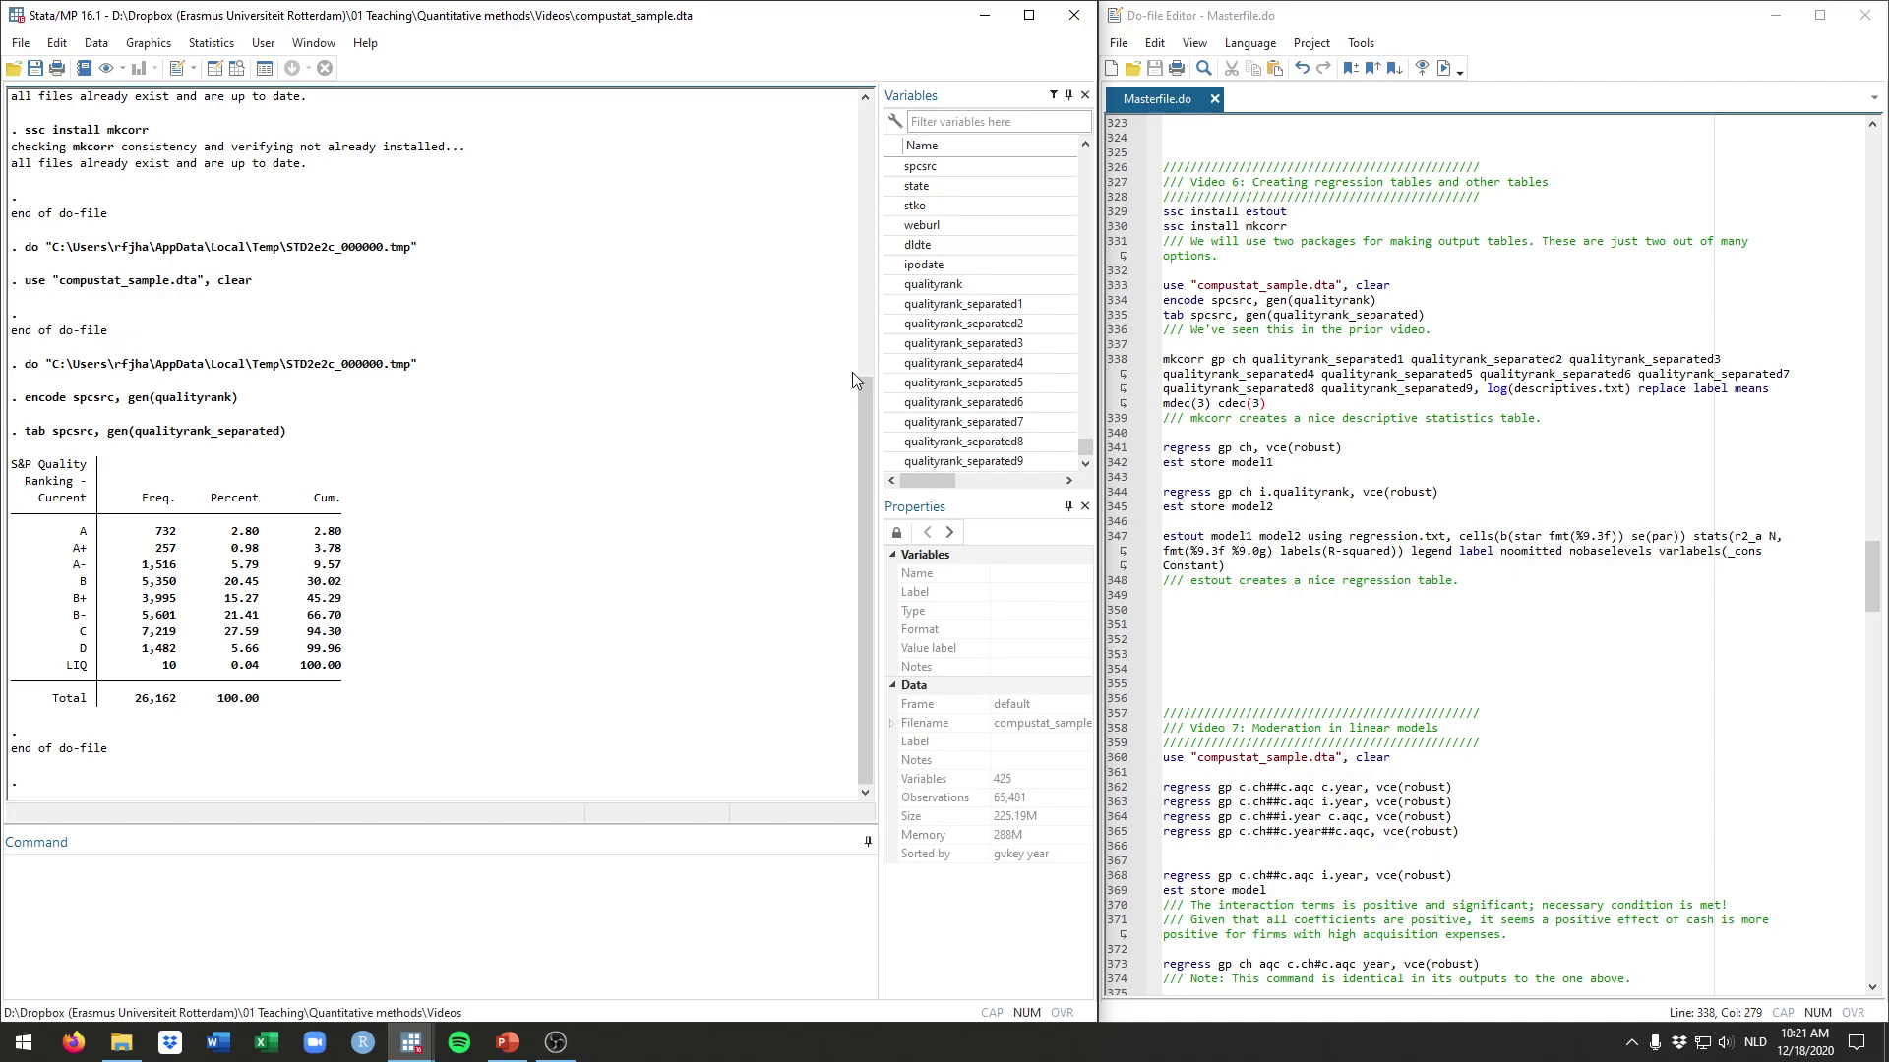
pyautogui.click(1301, 404)
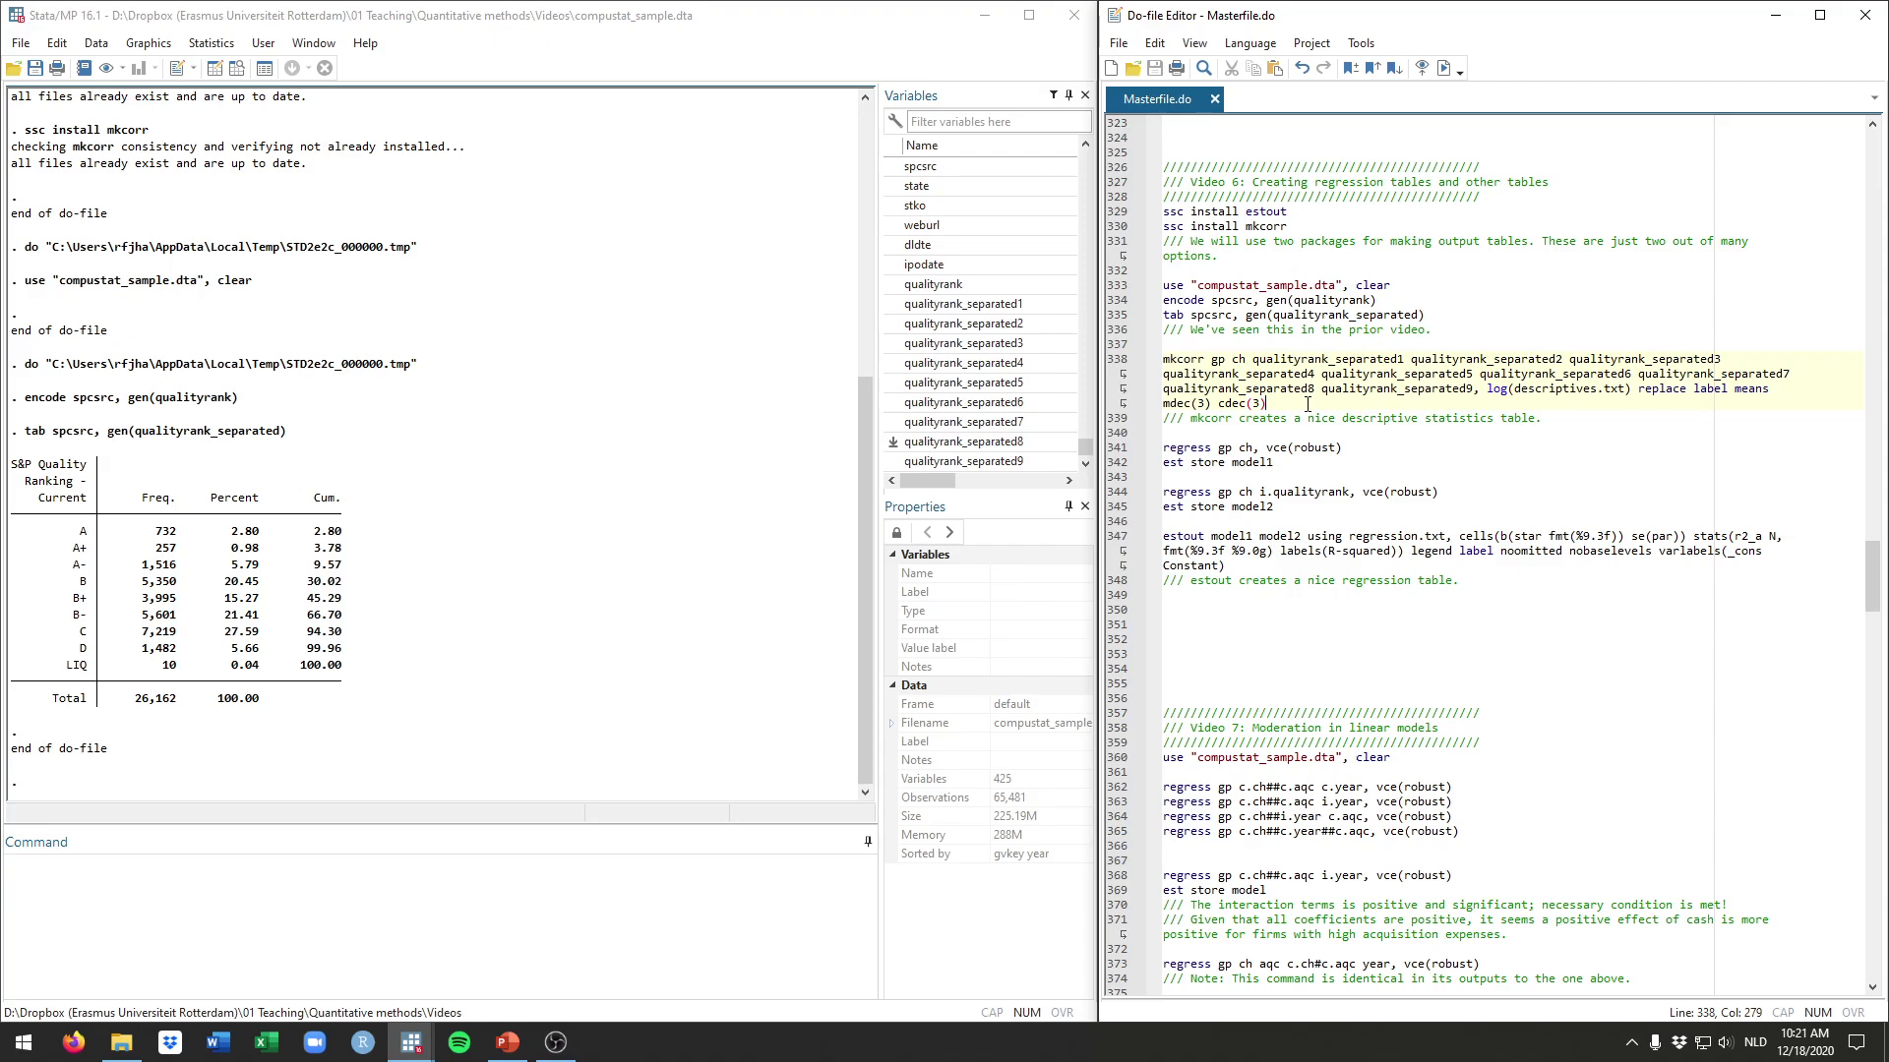
# Highlight the mkcorr command, its variable list and the nine quality rank dummies
pyautogui.hotkey('shift', 'Home')
pyautogui.hotkey('shift', 'Home')
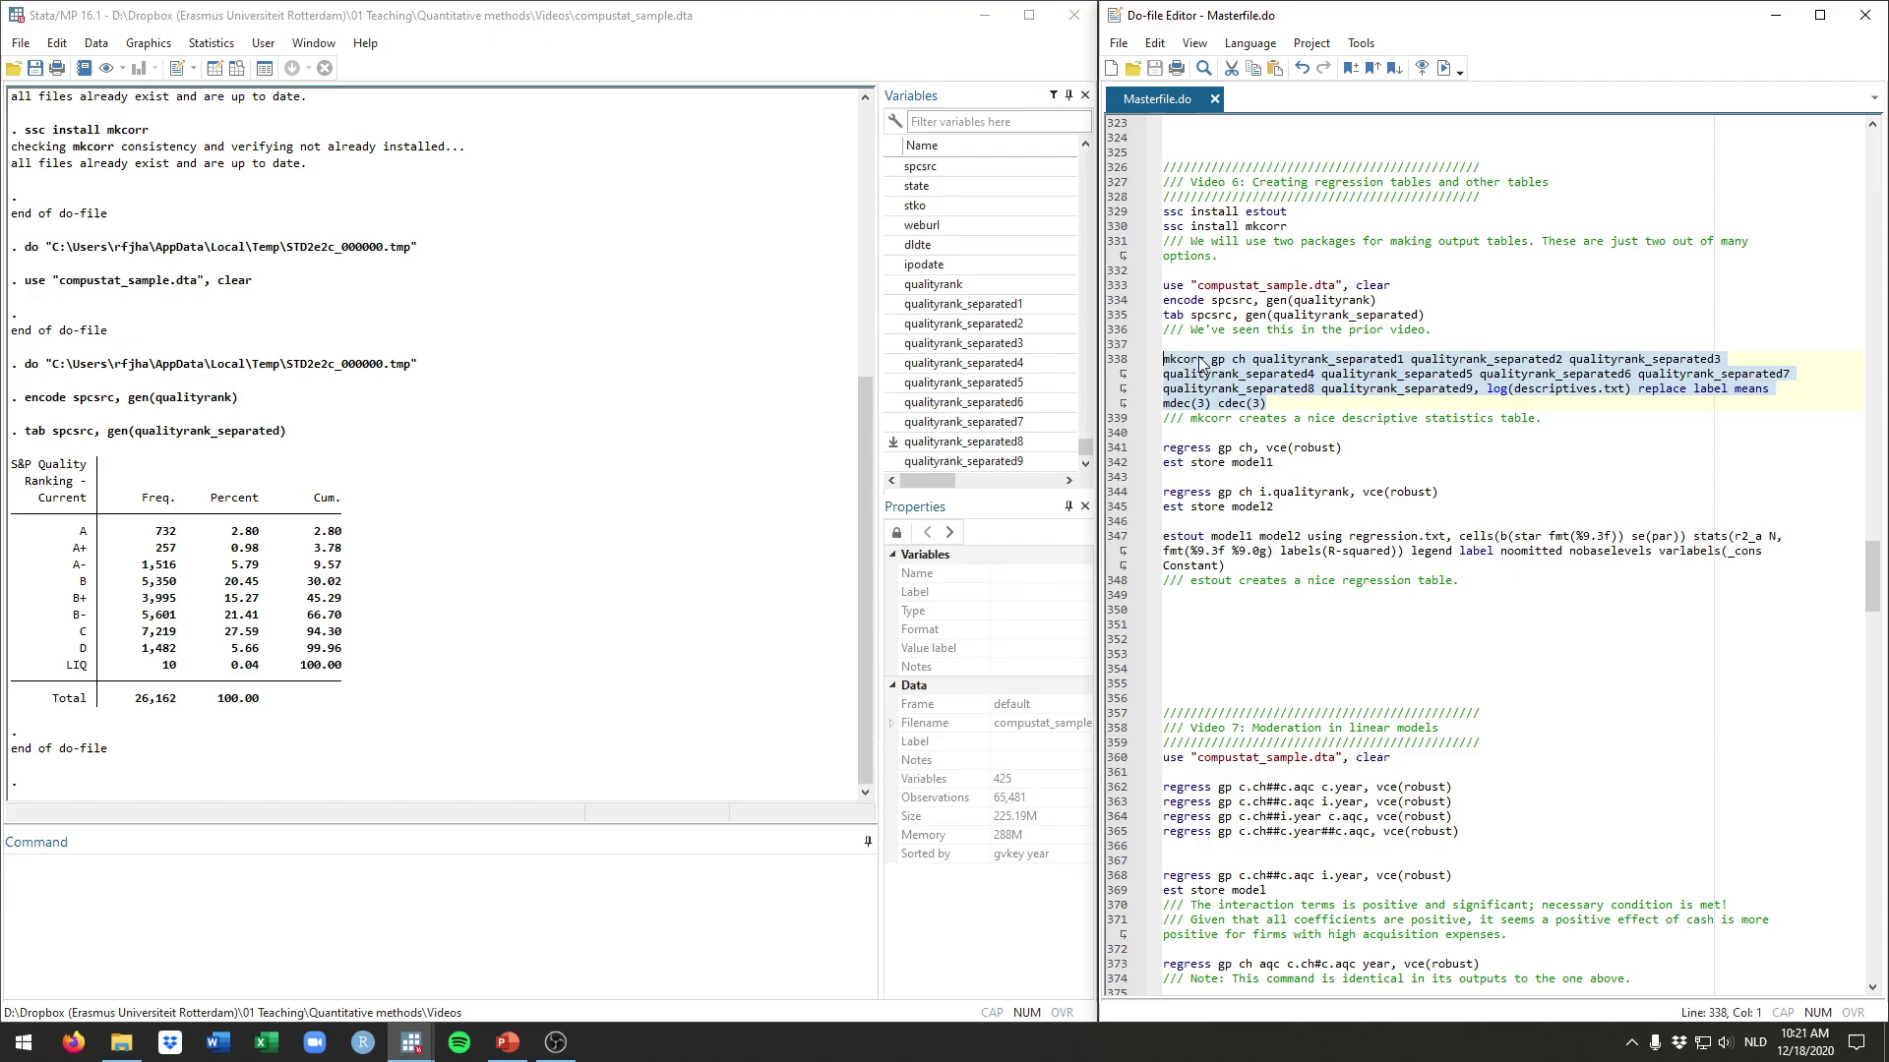
pyautogui.click(1201, 360)
pyautogui.moveTo(1165, 360); pyautogui.dragTo(1202, 361)
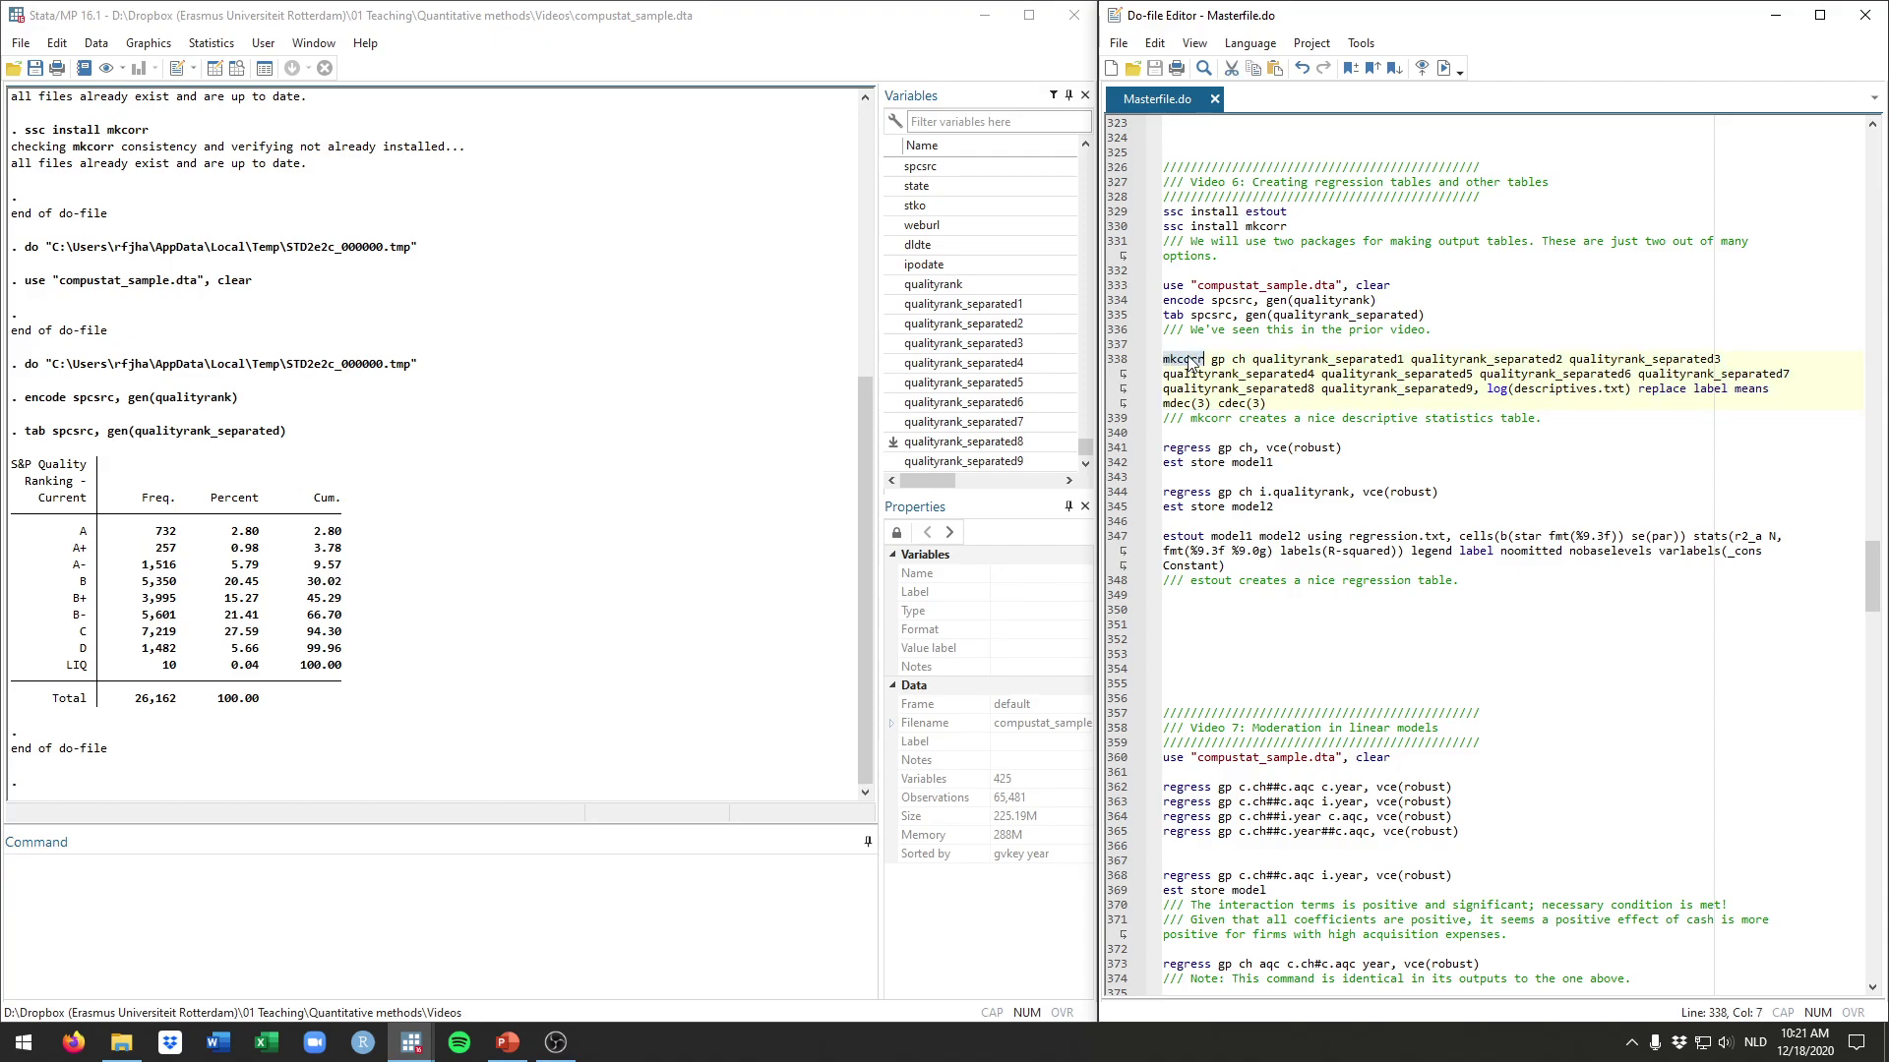
pyautogui.moveTo(1211, 360); pyautogui.dragTo(1472, 389)
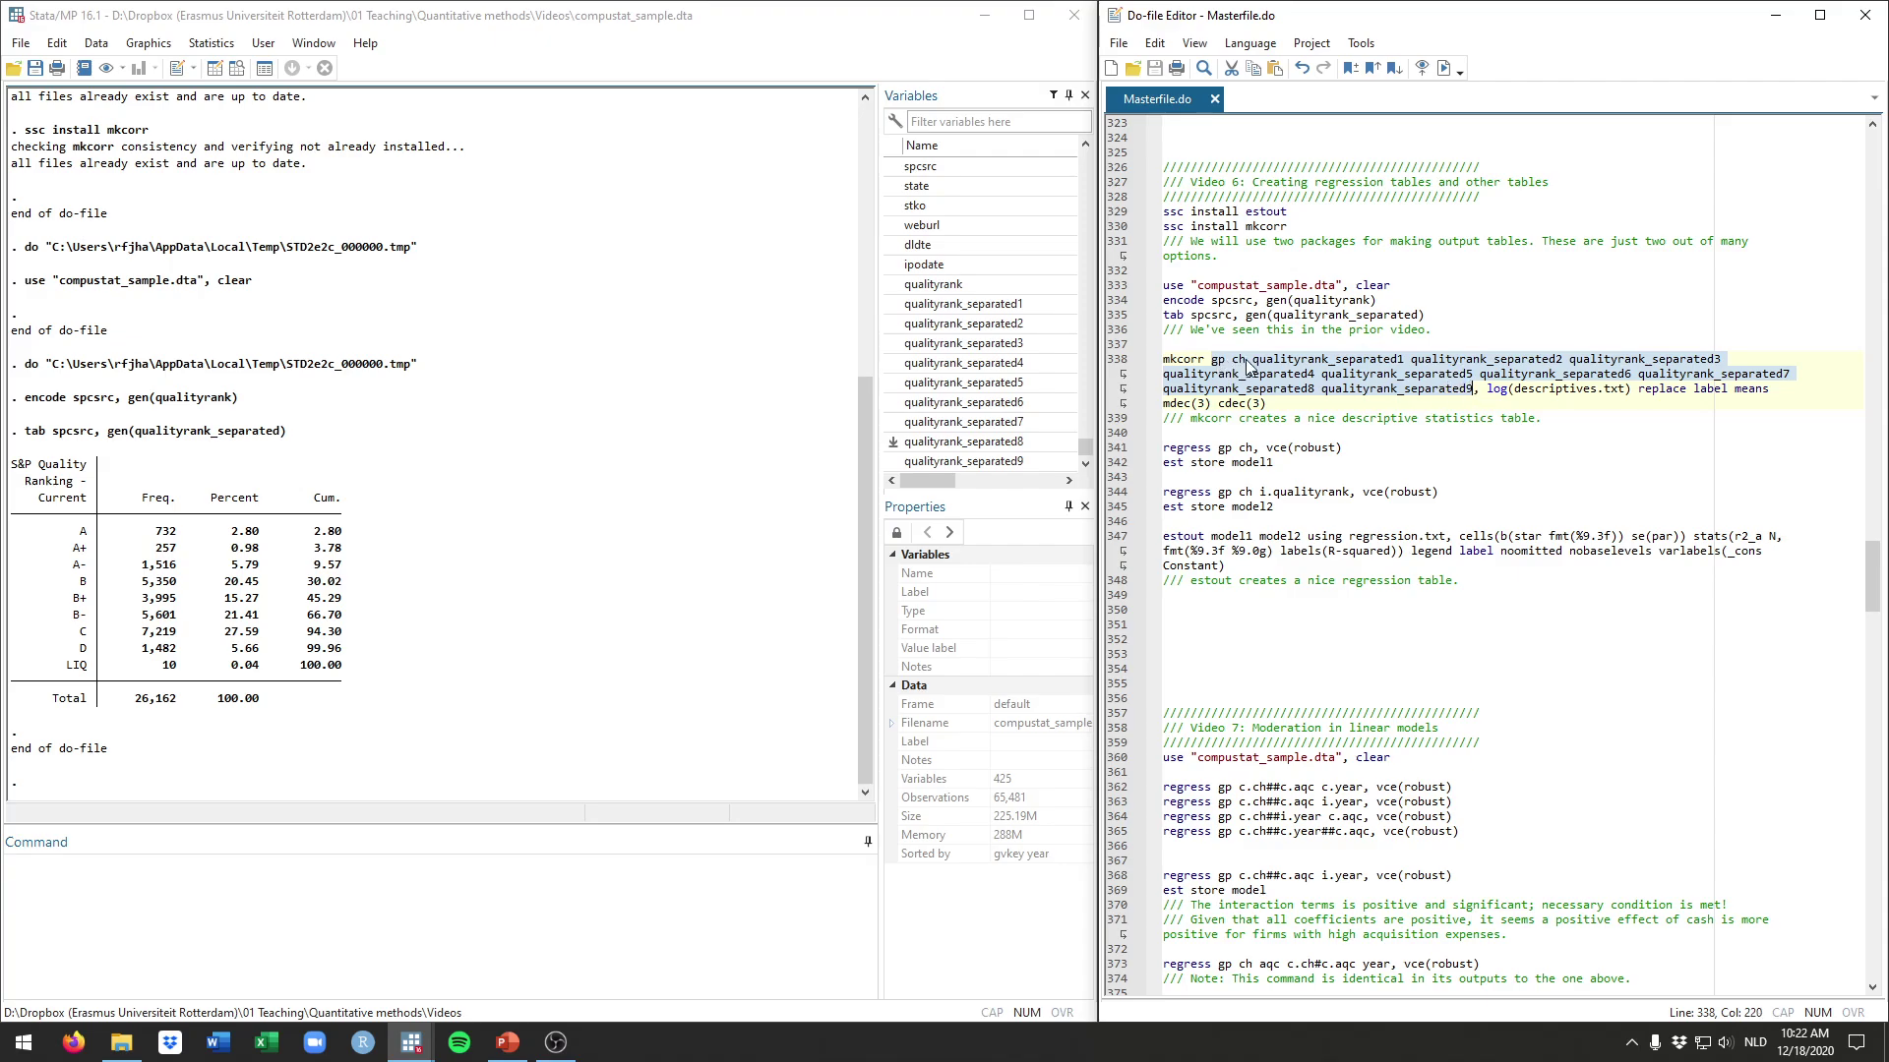
pyautogui.moveTo(1252, 360); pyautogui.dragTo(1472, 391)
# Run 'tab qualityrank' to list the rating frequencies from A to LIQ
pyautogui.doubleClick(946, 286)
pyautogui.click(276, 891)
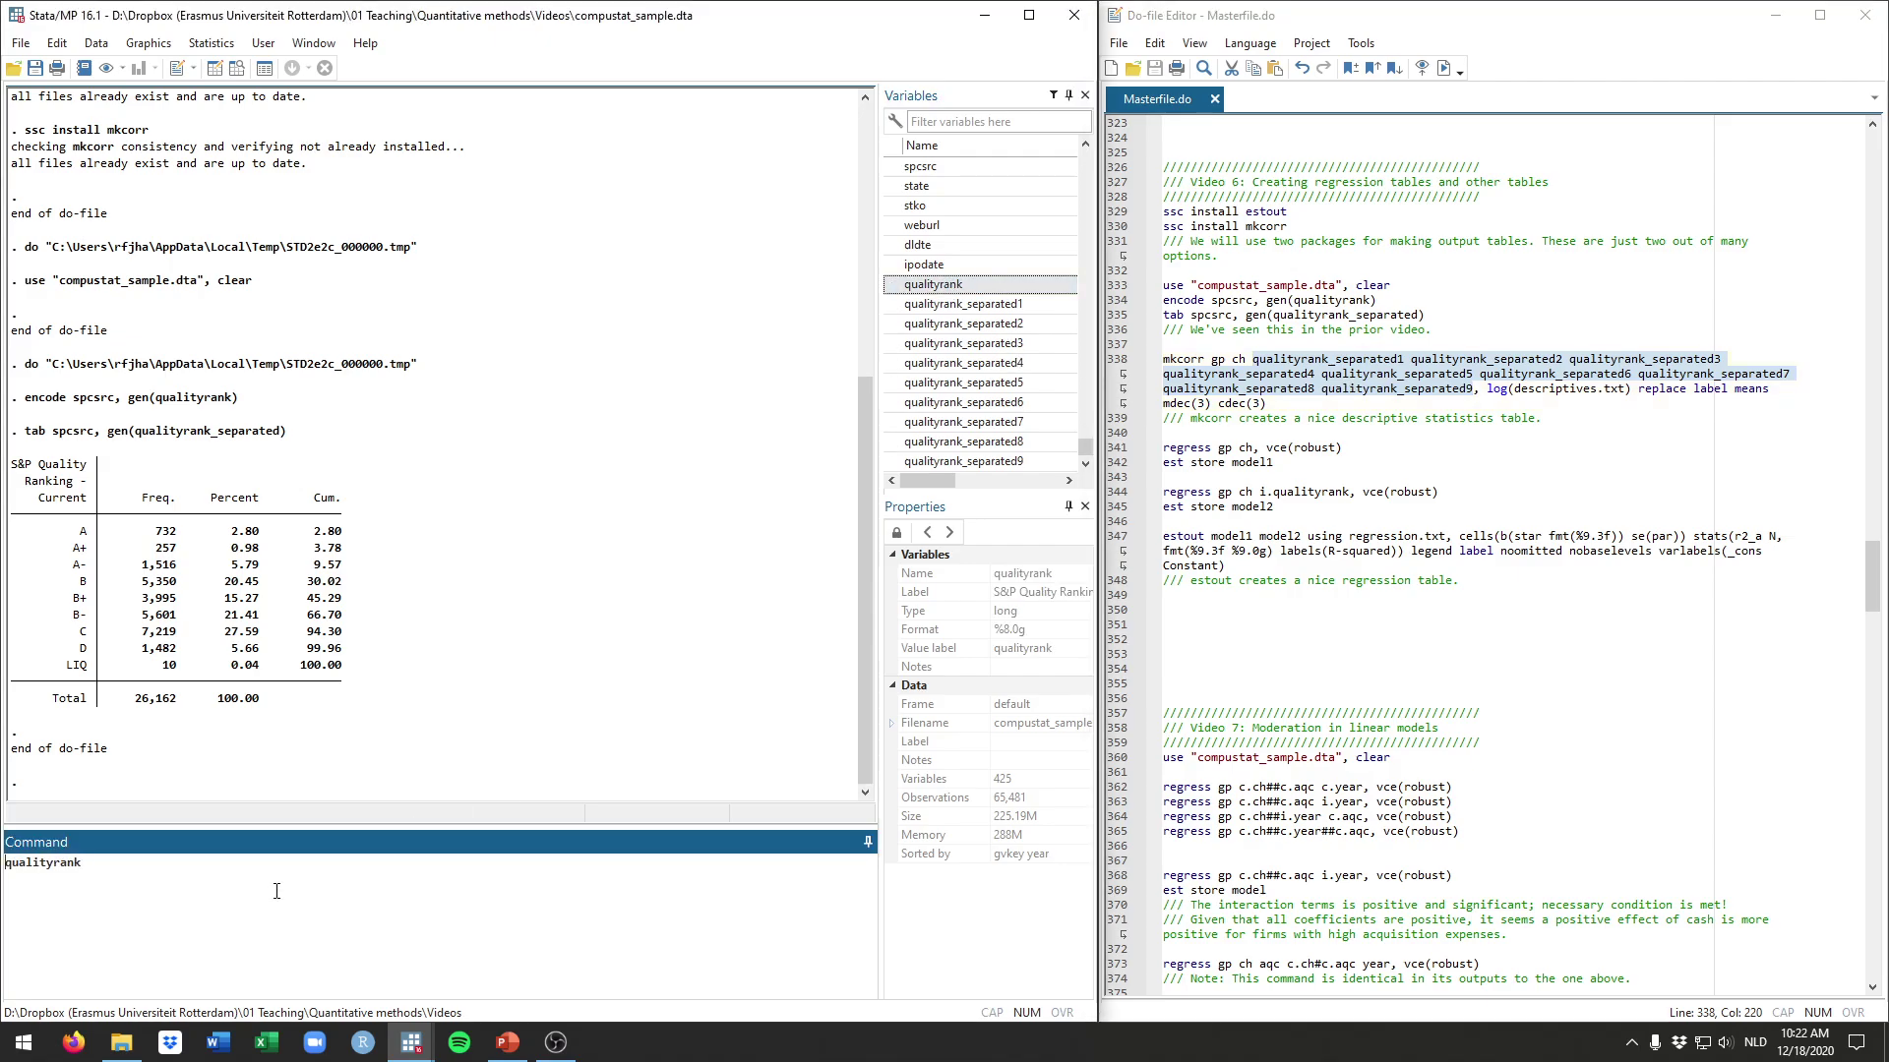
pyautogui.write('tab')
pyautogui.press('Return')
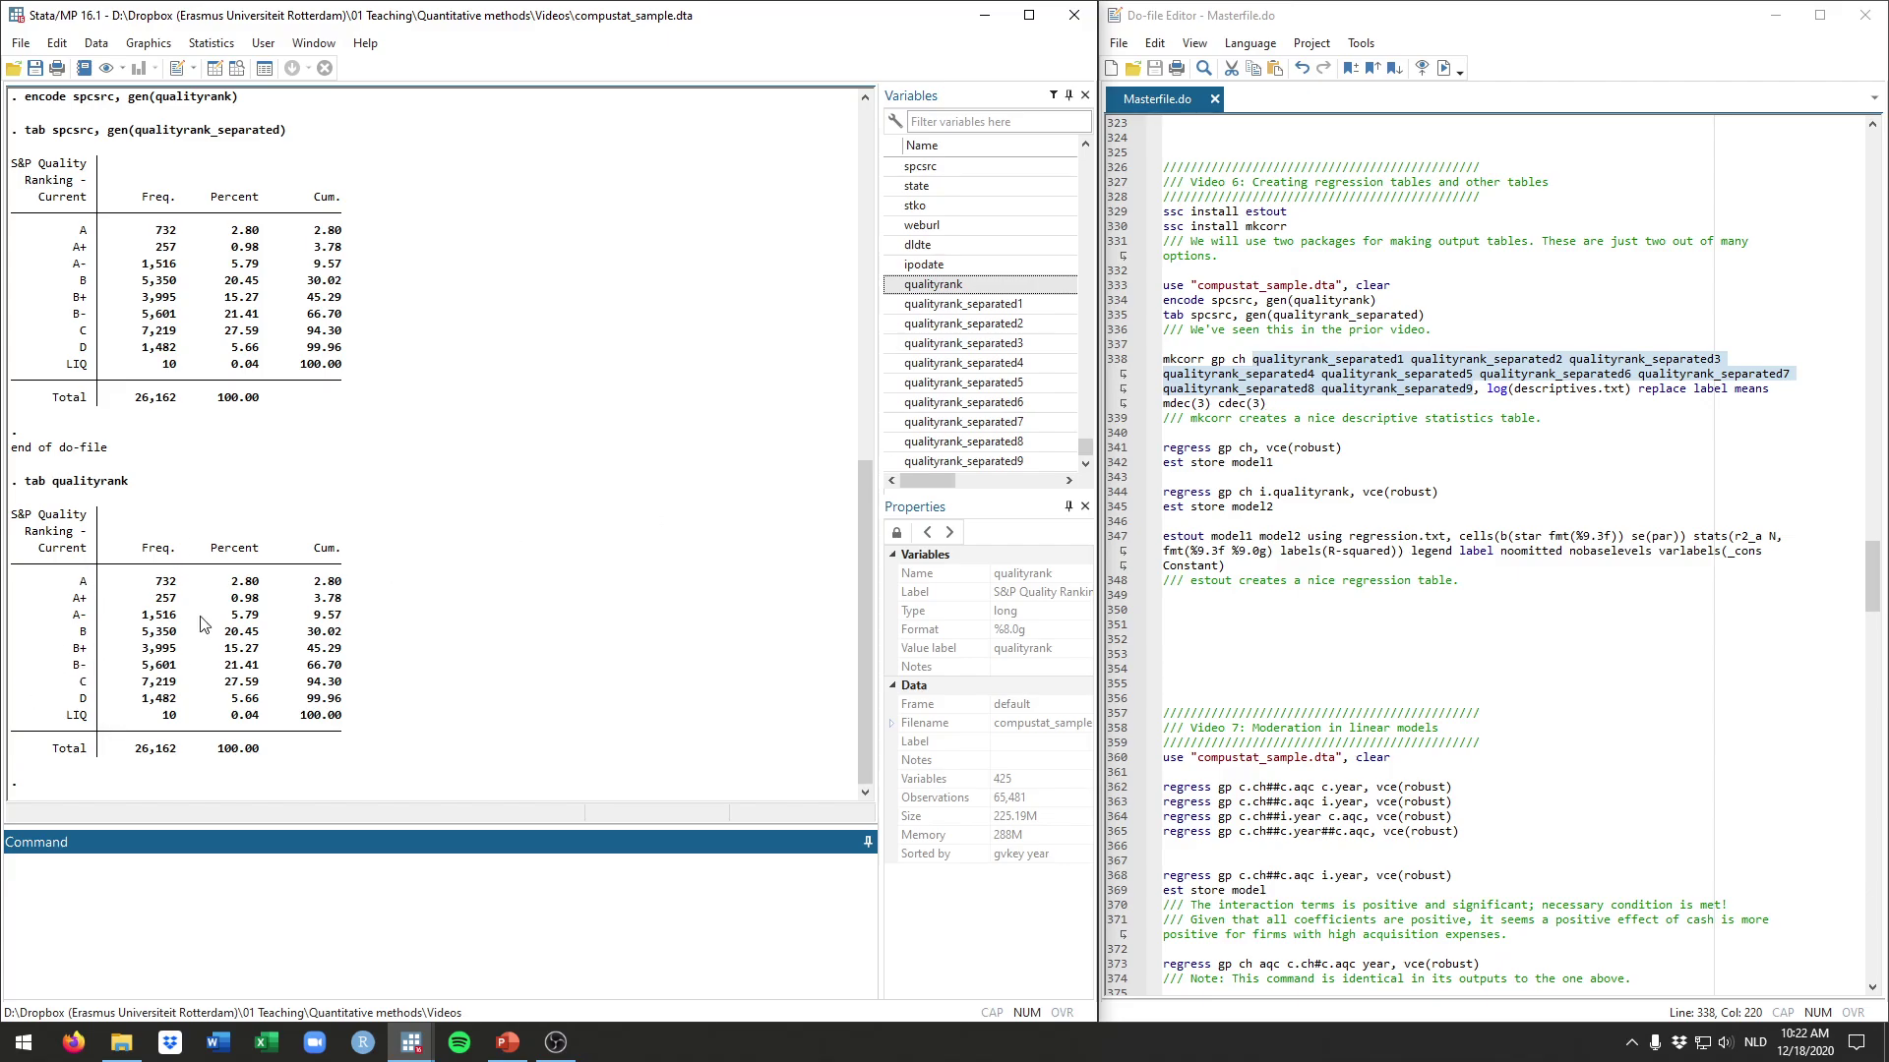
# Review the mkcorr options log(descriptives.txt), replace, label and means
pyautogui.click(1481, 390)
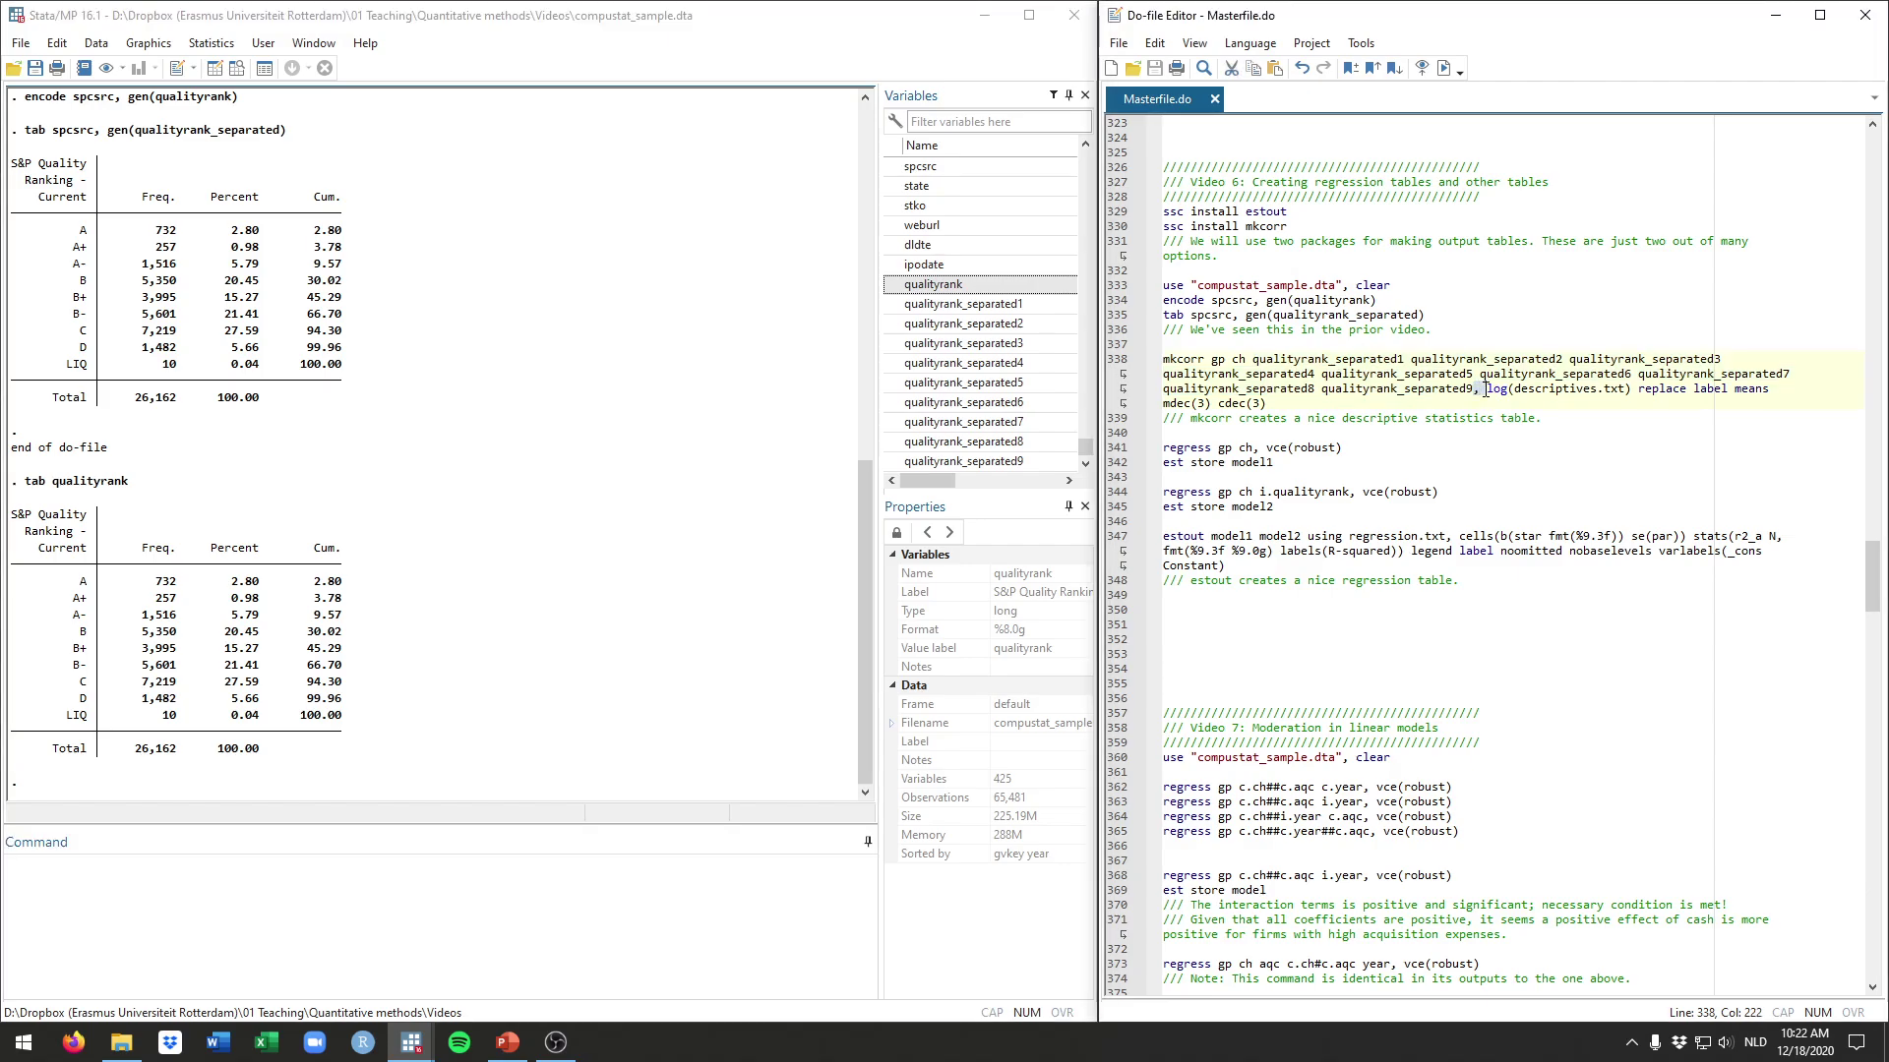
pyautogui.press('Right')
pyautogui.press('Right')
pyautogui.click(1489, 391)
pyautogui.keyDown('shift'); pyautogui.click(1632, 390); pyautogui.keyUp('shift')
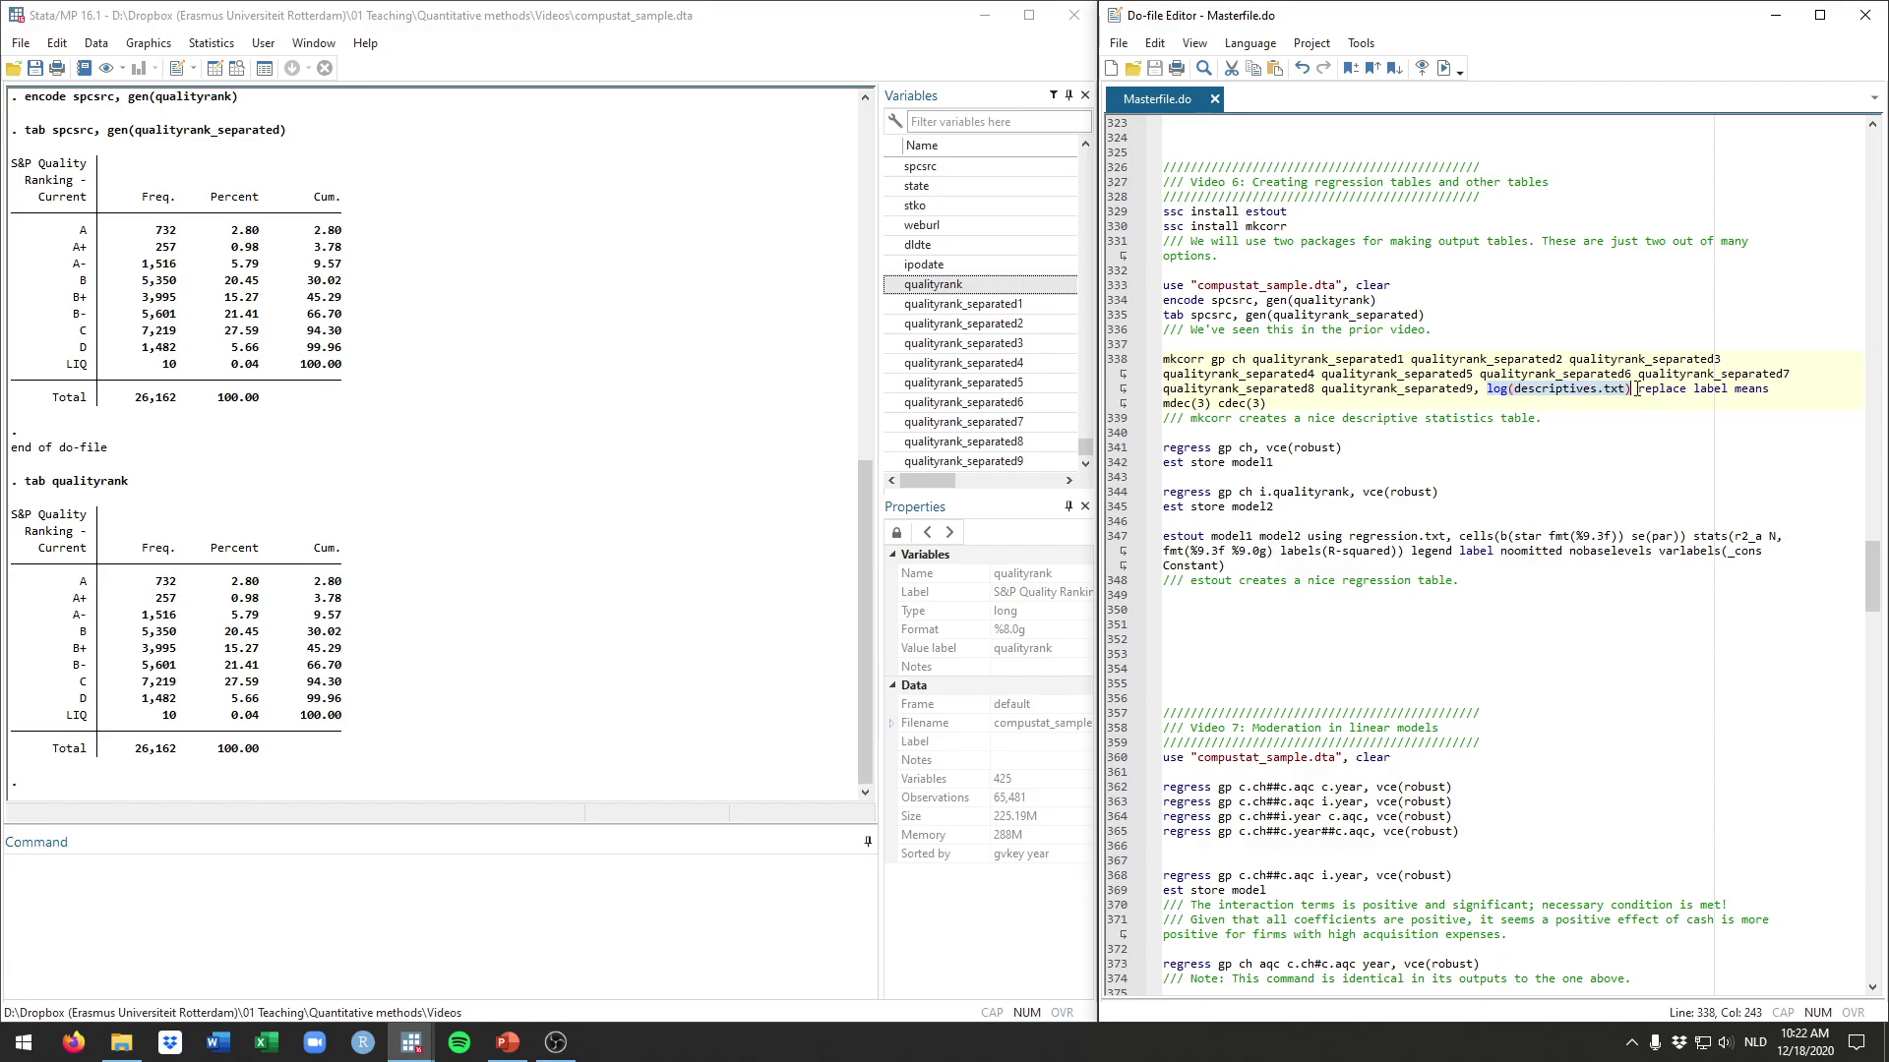
pyautogui.moveTo(1635, 390); pyautogui.dragTo(1672, 388)
pyautogui.rightClick(1690, 389)
pyautogui.press('Escape')
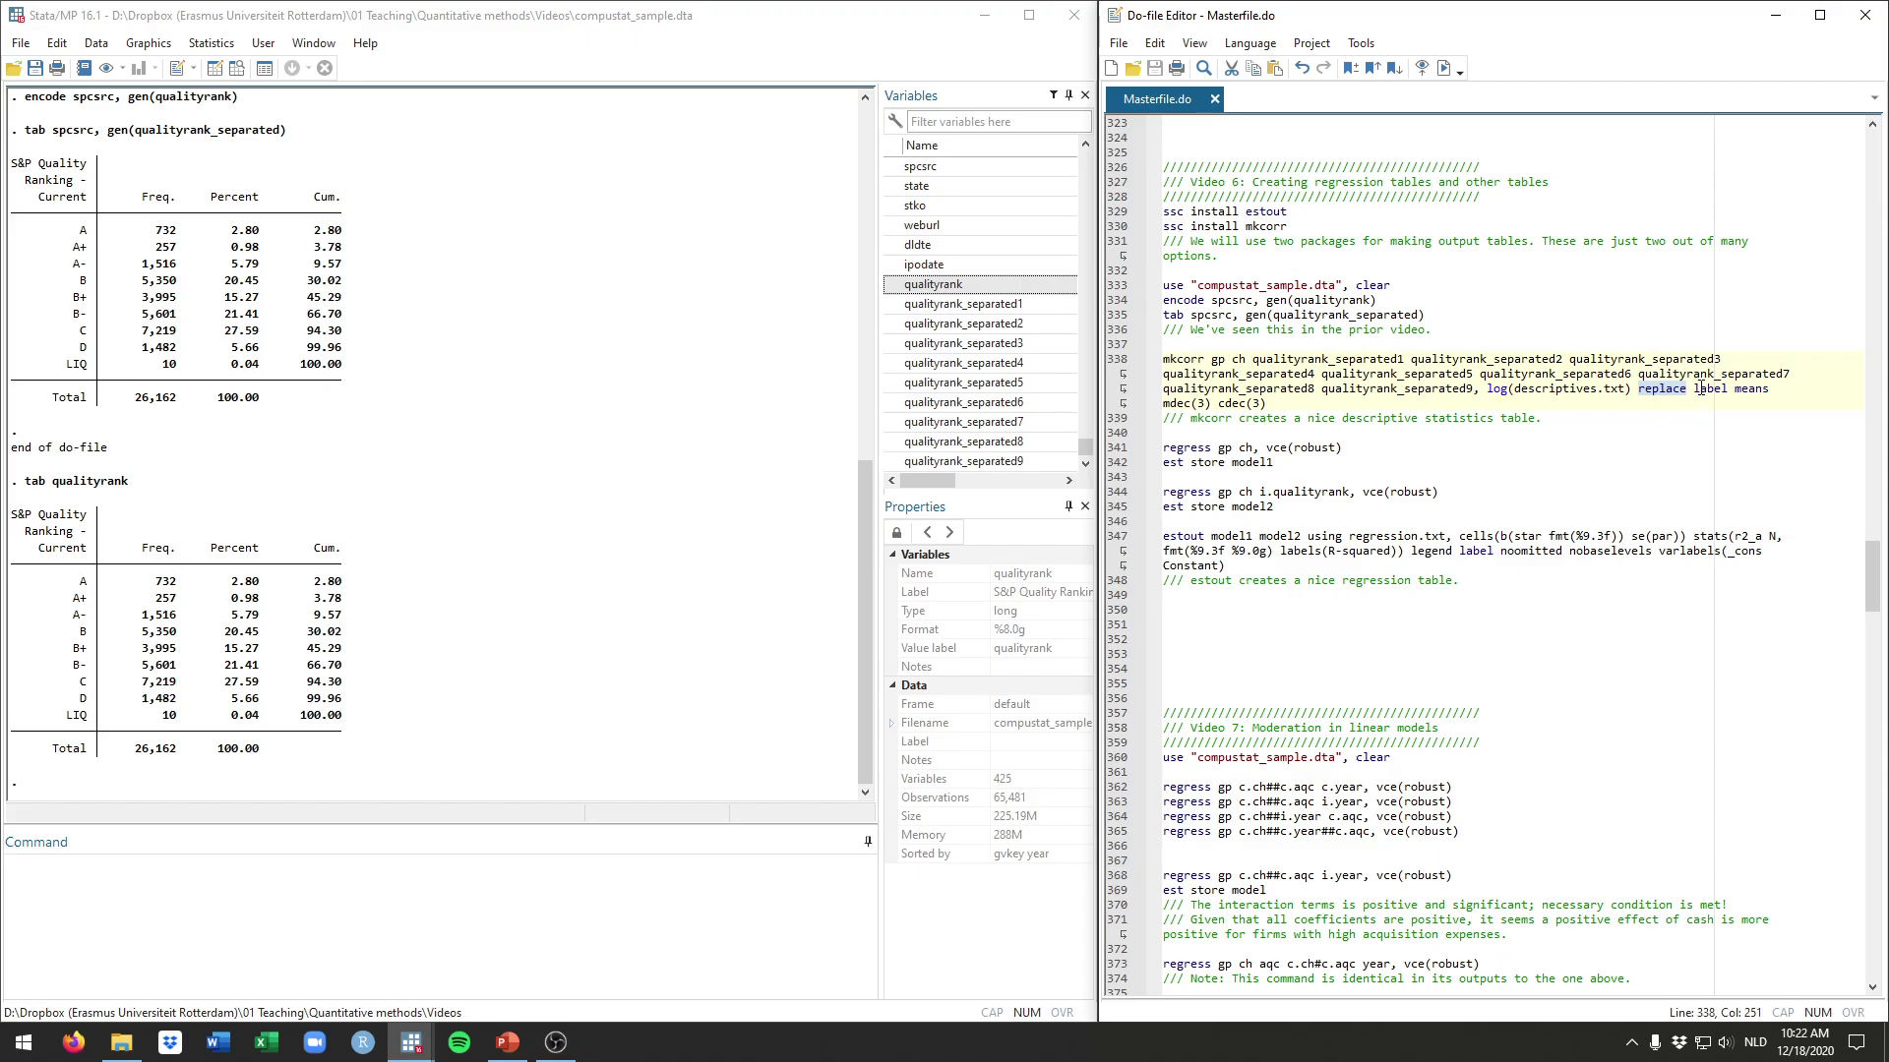
pyautogui.moveTo(1694, 390); pyautogui.dragTo(1735, 391)
pyautogui.click(1714, 392)
pyautogui.doubleClick(1714, 391)
pyautogui.click(1738, 392)
pyautogui.doubleClick(1744, 392)
# Review the mdec(3) and cdec(3) decimal options of mkcorr
pyautogui.moveTo(1215, 403)
pyautogui.mouseDown()
pyautogui.moveTo(1168, 403)
pyautogui.moveTo(1220, 404)
pyautogui.mouseUp()
pyautogui.click(1212, 403)
pyautogui.click(1206, 404)
pyautogui.click(1199, 404)
pyautogui.click(1217, 403)
pyautogui.doubleClick(1235, 404)
pyautogui.press('Right')
# Run mkcorr to write descriptives.txt and widen its Notepad window to show all columns
pyautogui.moveTo(1271, 403); pyautogui.dragTo(1147, 370)
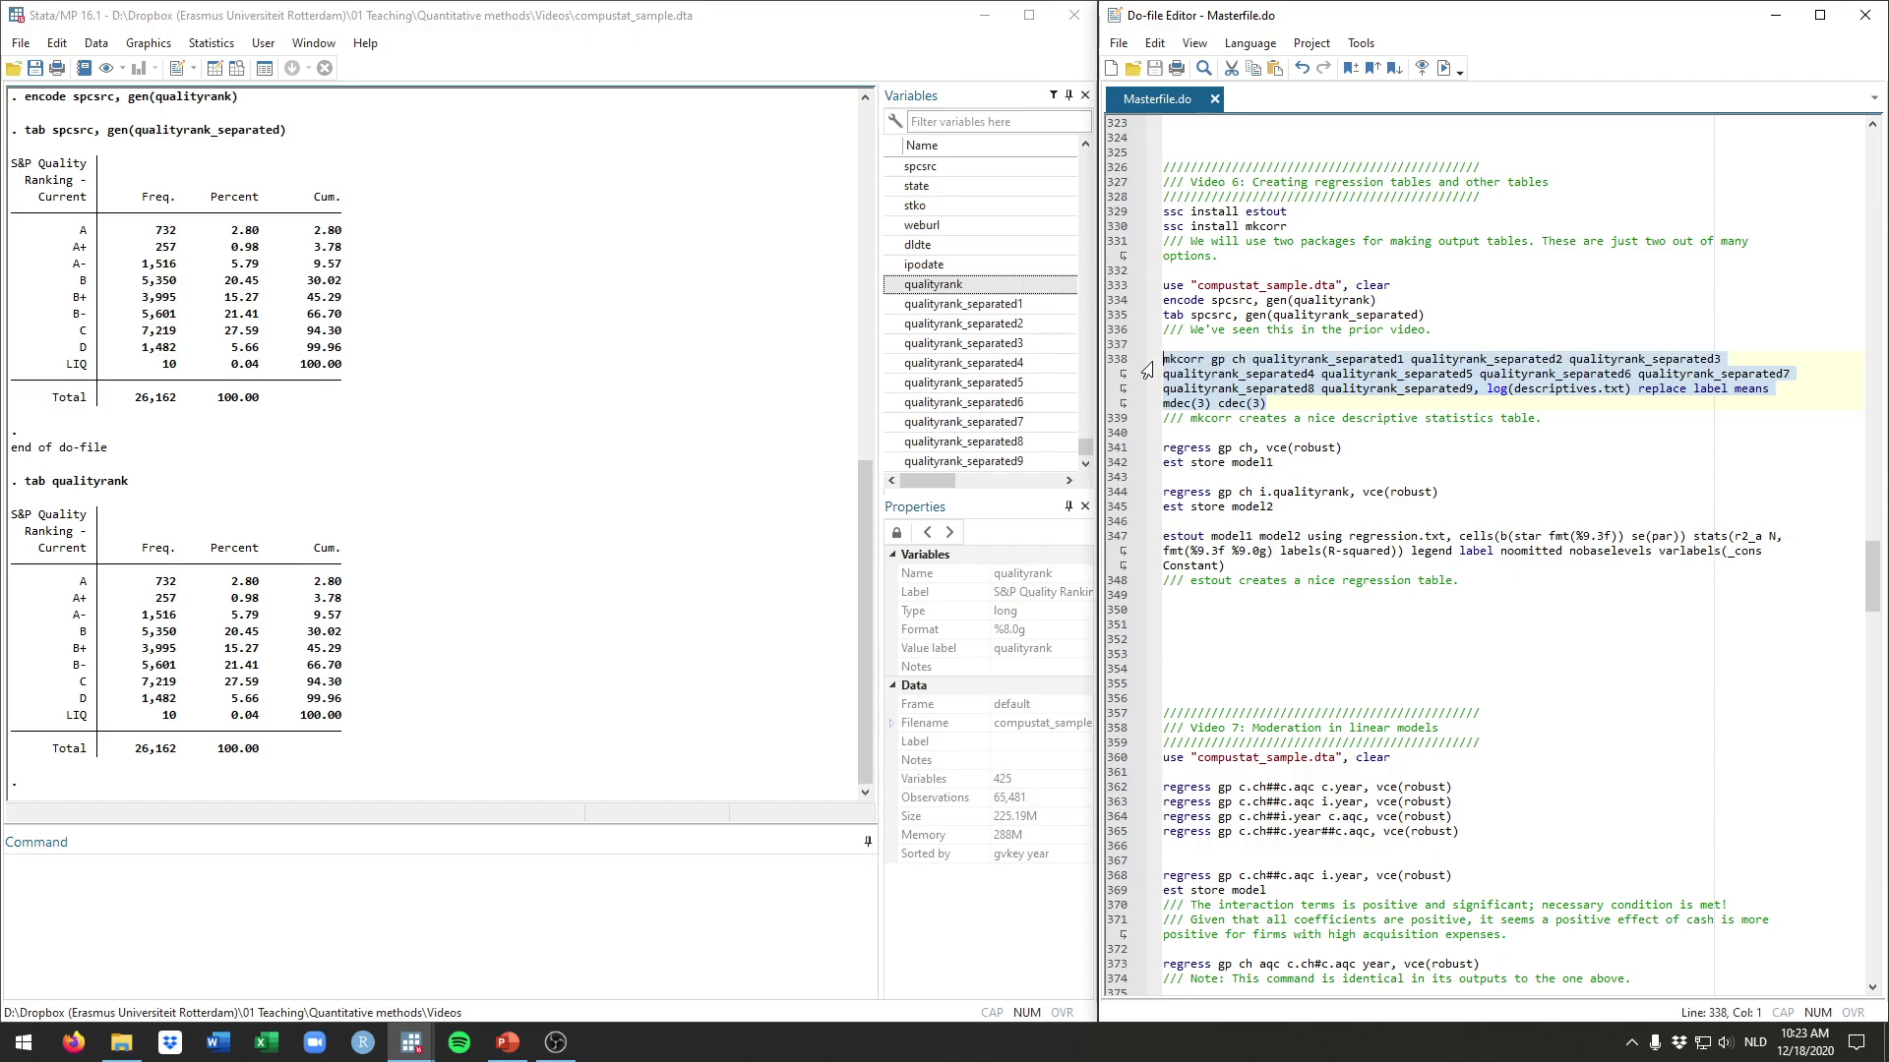
pyautogui.hotkey('ctrl', 'd')
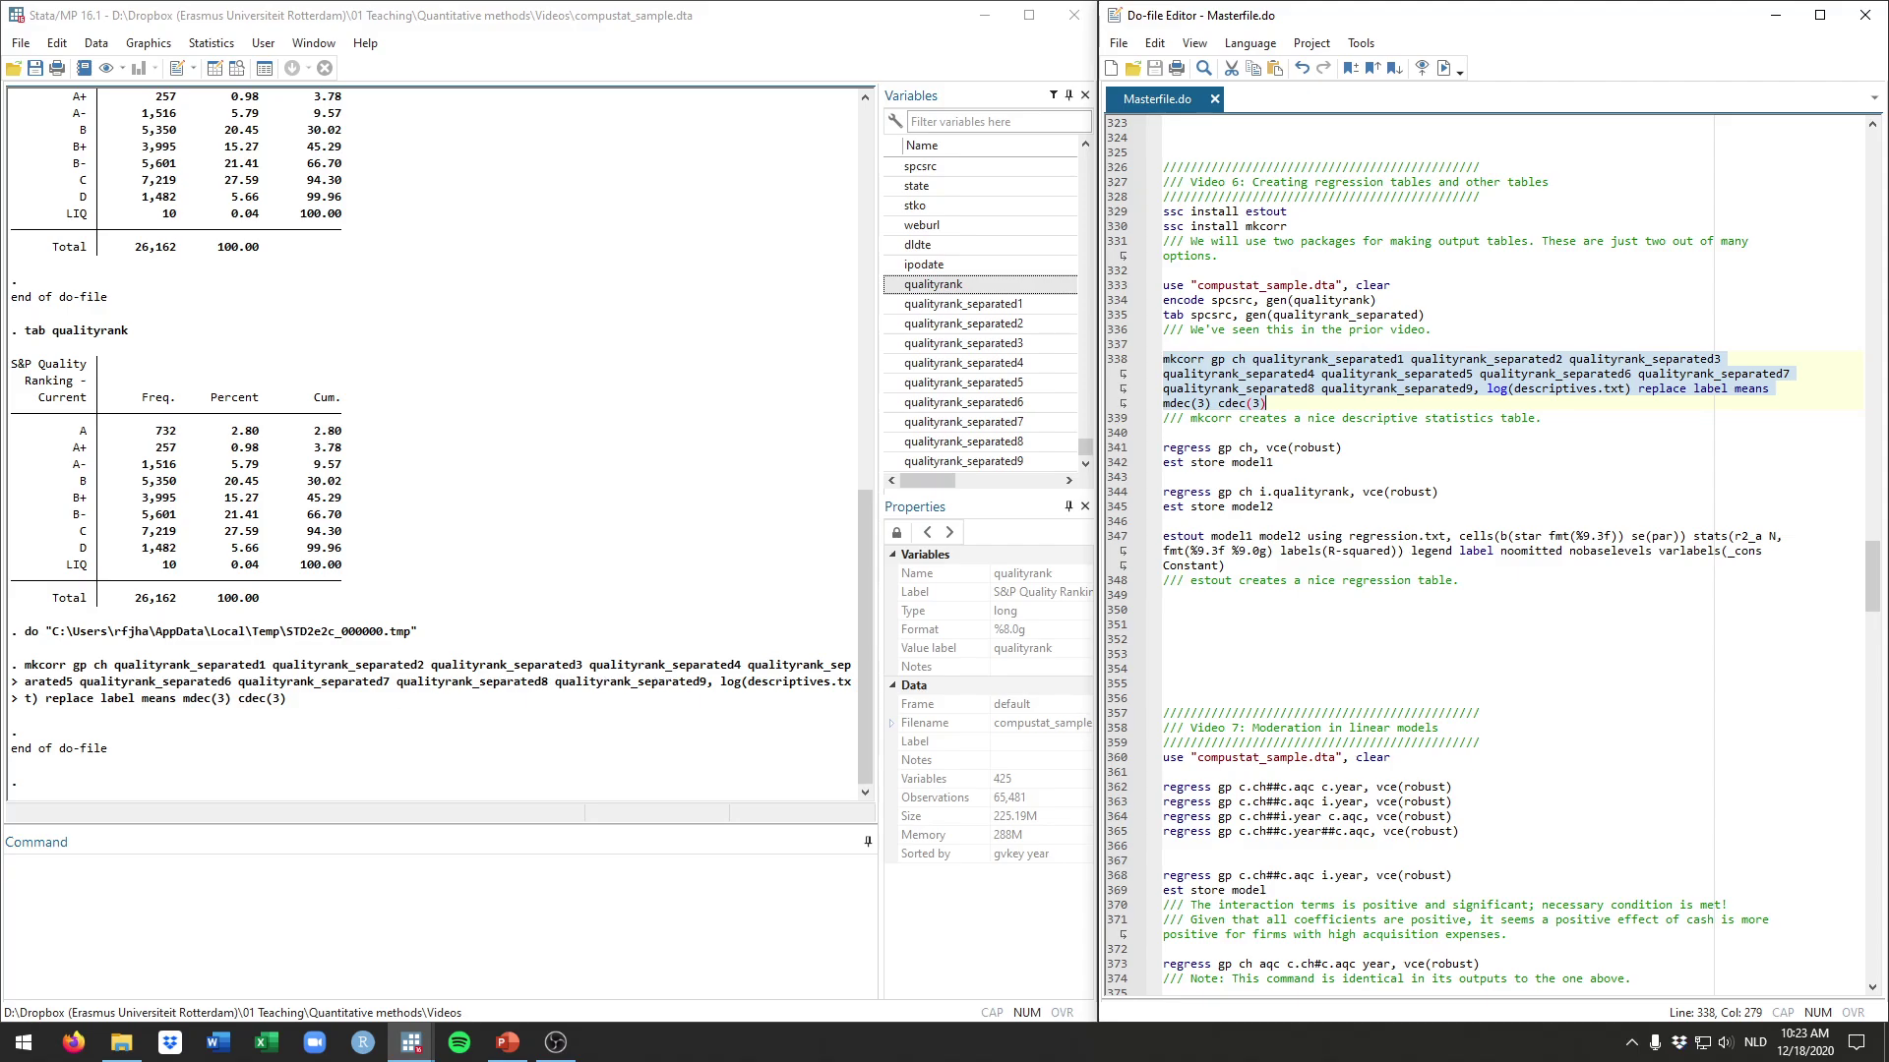
pyautogui.moveTo(536, 285); pyautogui.dragTo(169, 284)
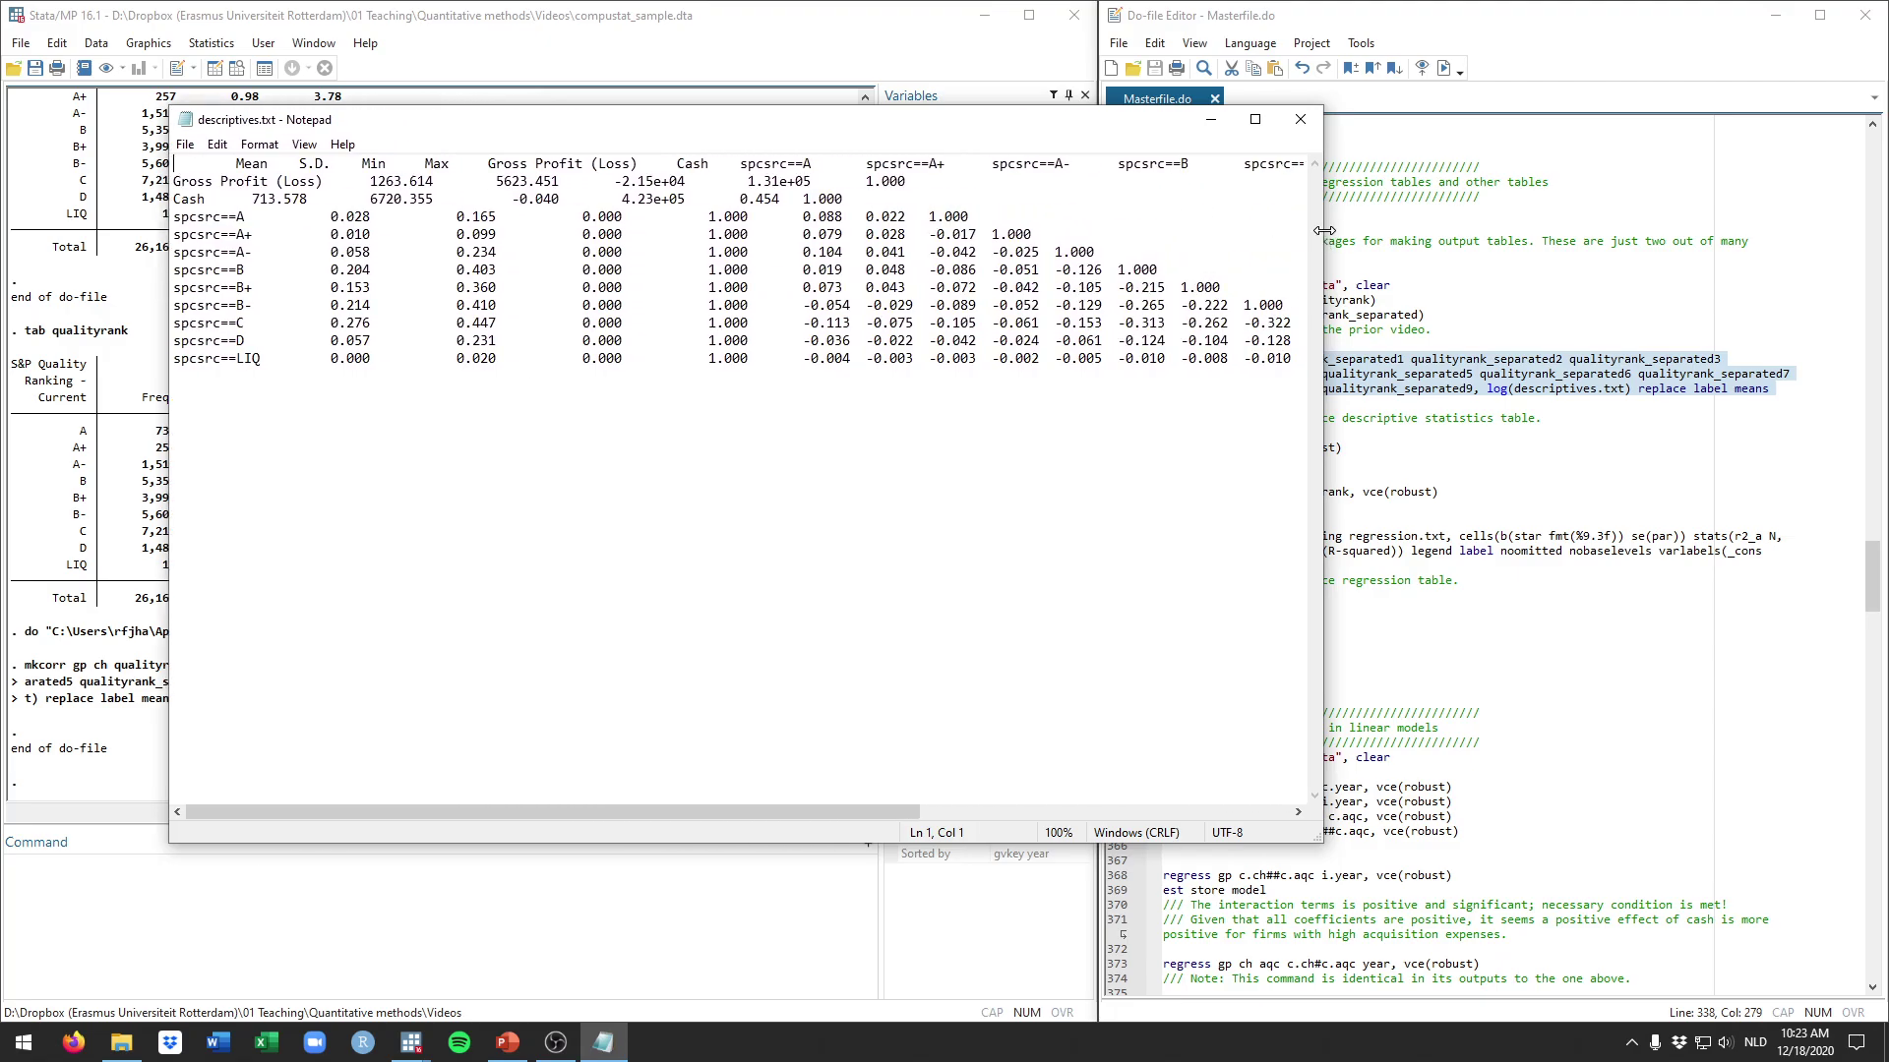
pyautogui.moveTo(1328, 232); pyautogui.dragTo(1849, 231)
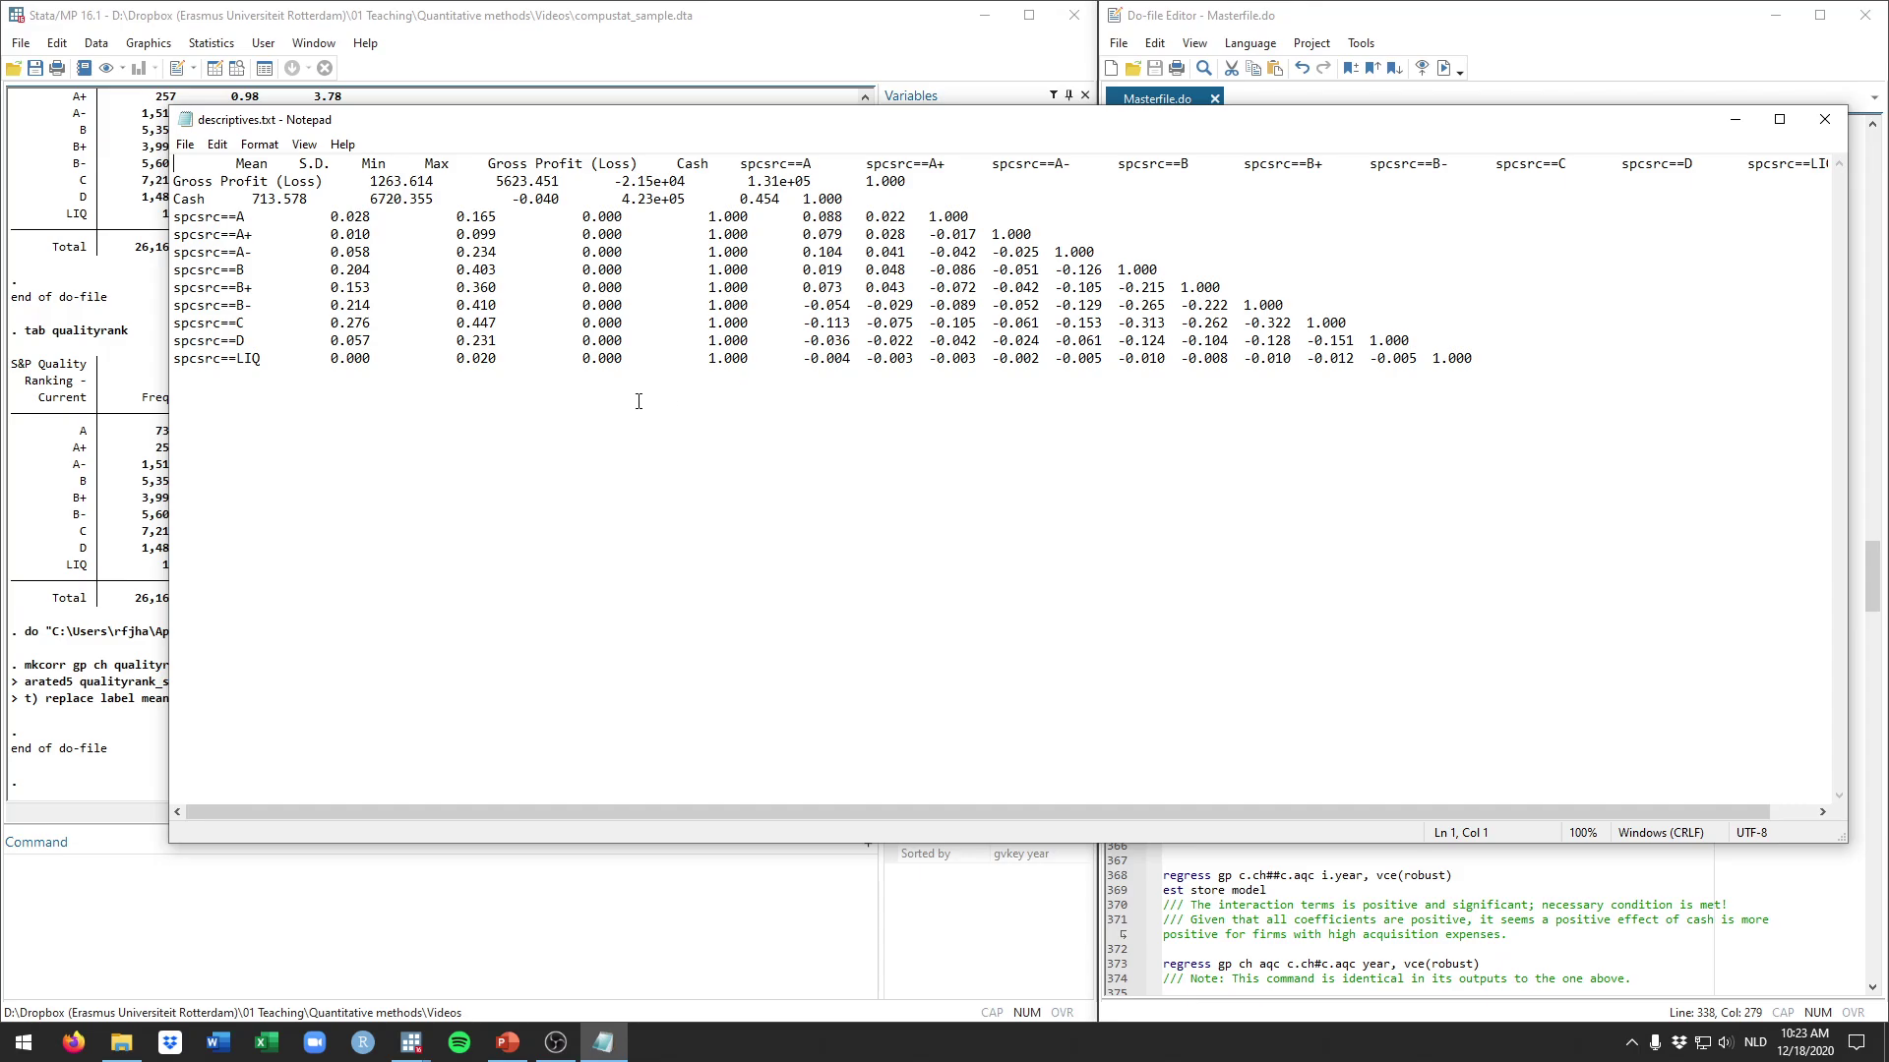
# Copy the whole descriptives table and launch Excel
pyautogui.click(497, 443)
pyautogui.hotkey('ctrl', 'a')
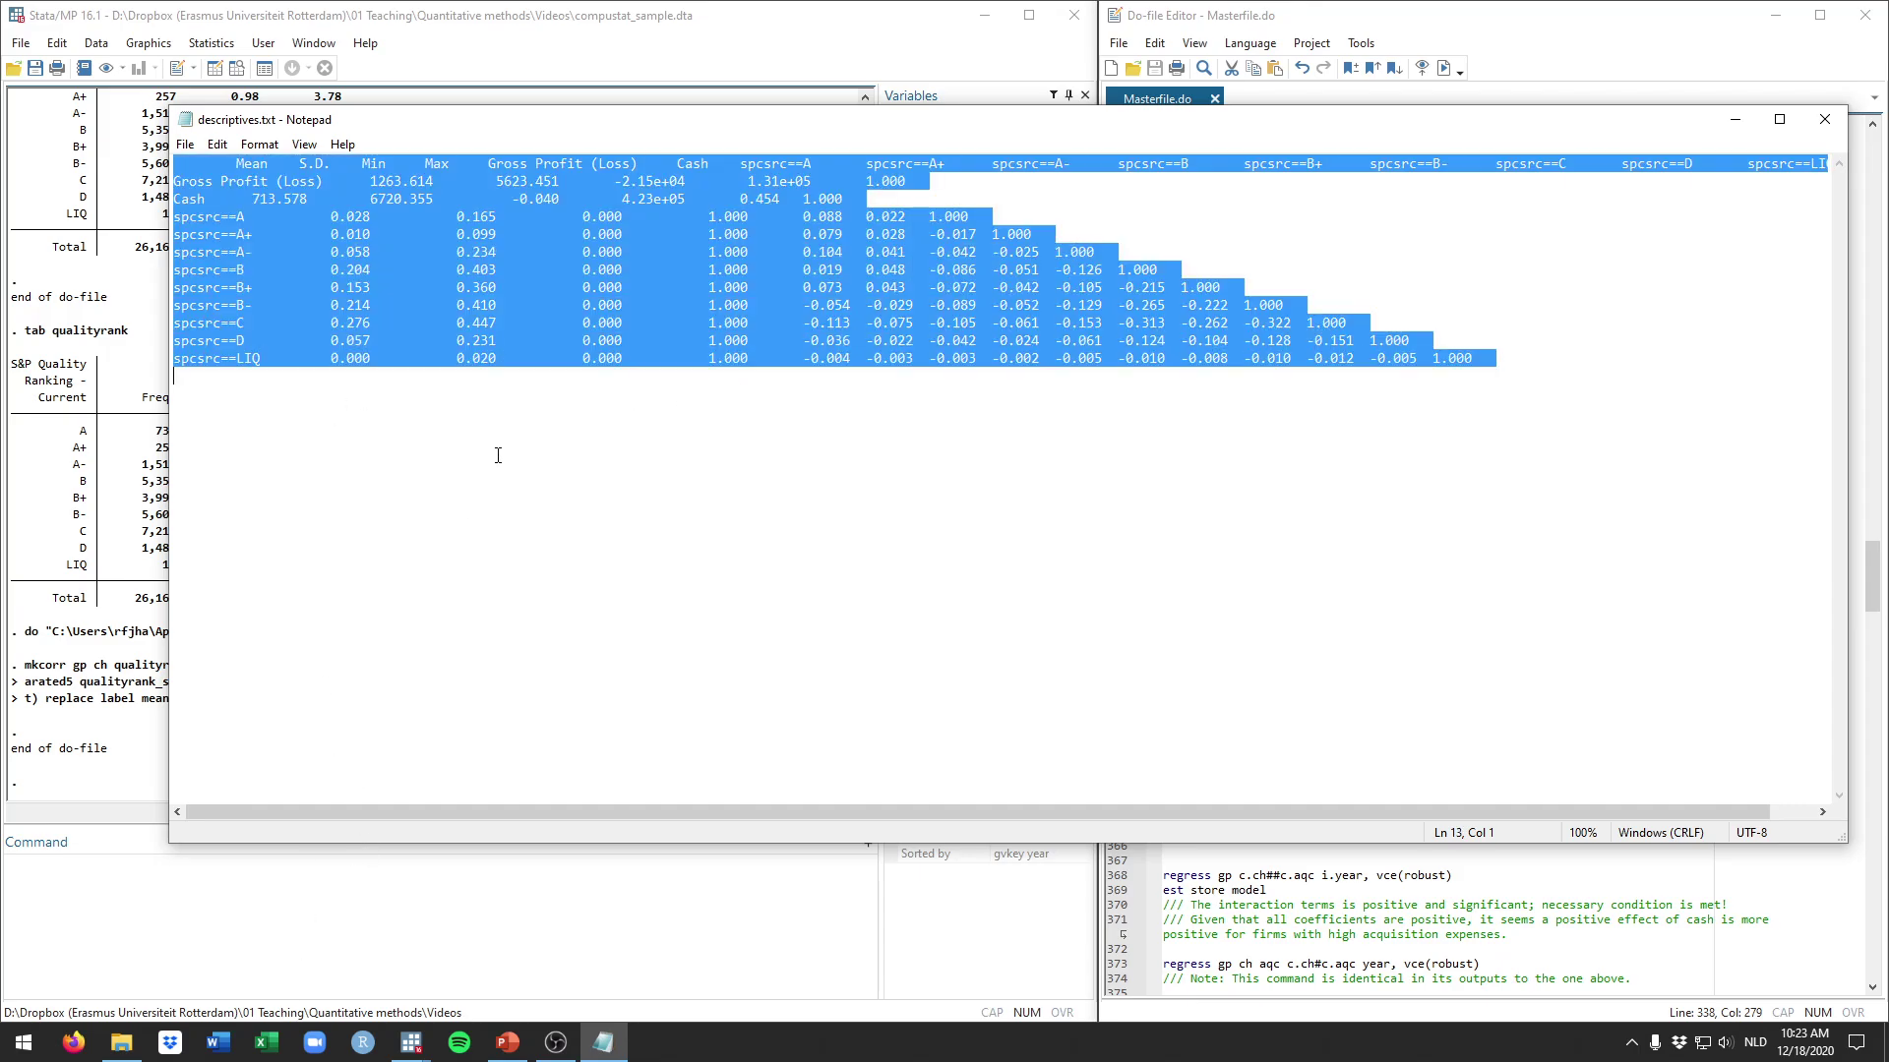
pyautogui.click(280, 1045)
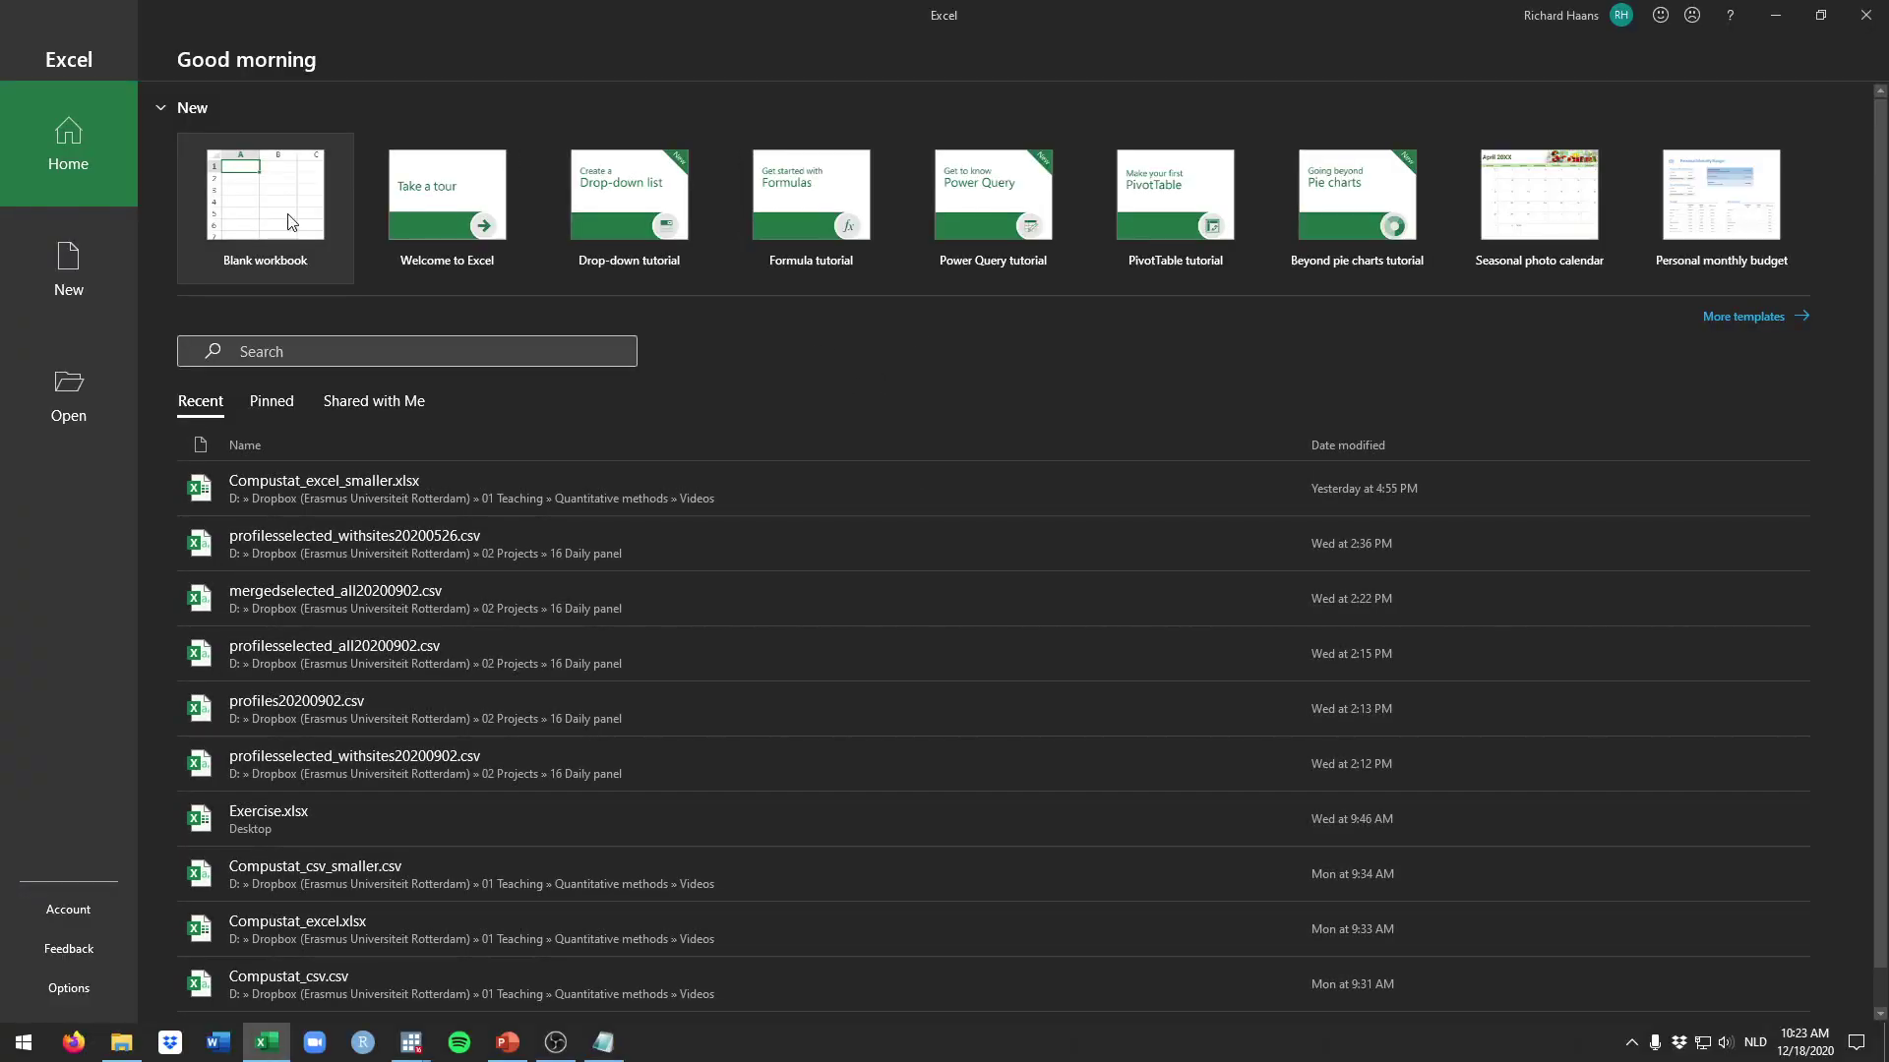
# Paste the descriptives table into a blank workbook and autofit columns A and F through P
pyautogui.click(246, 246)
pyautogui.hotkey('ctrl', 'v')
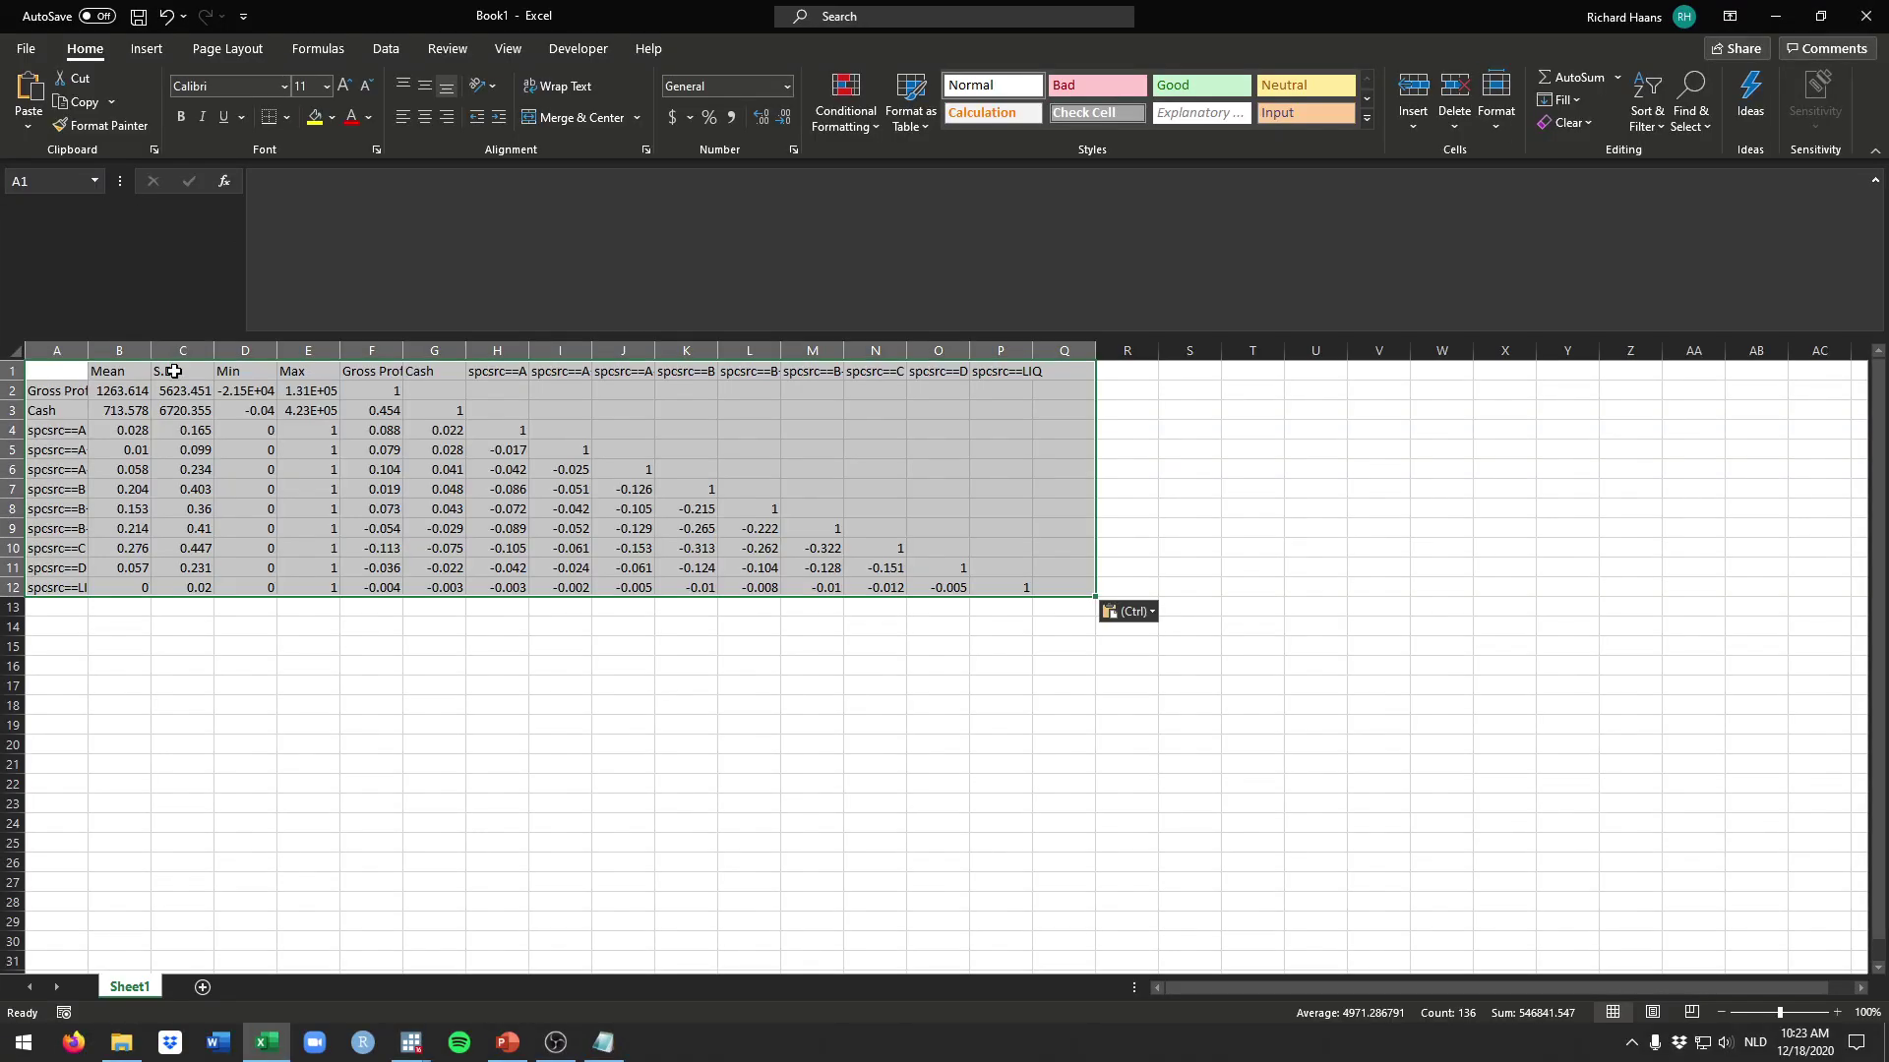
pyautogui.doubleClick(89, 351)
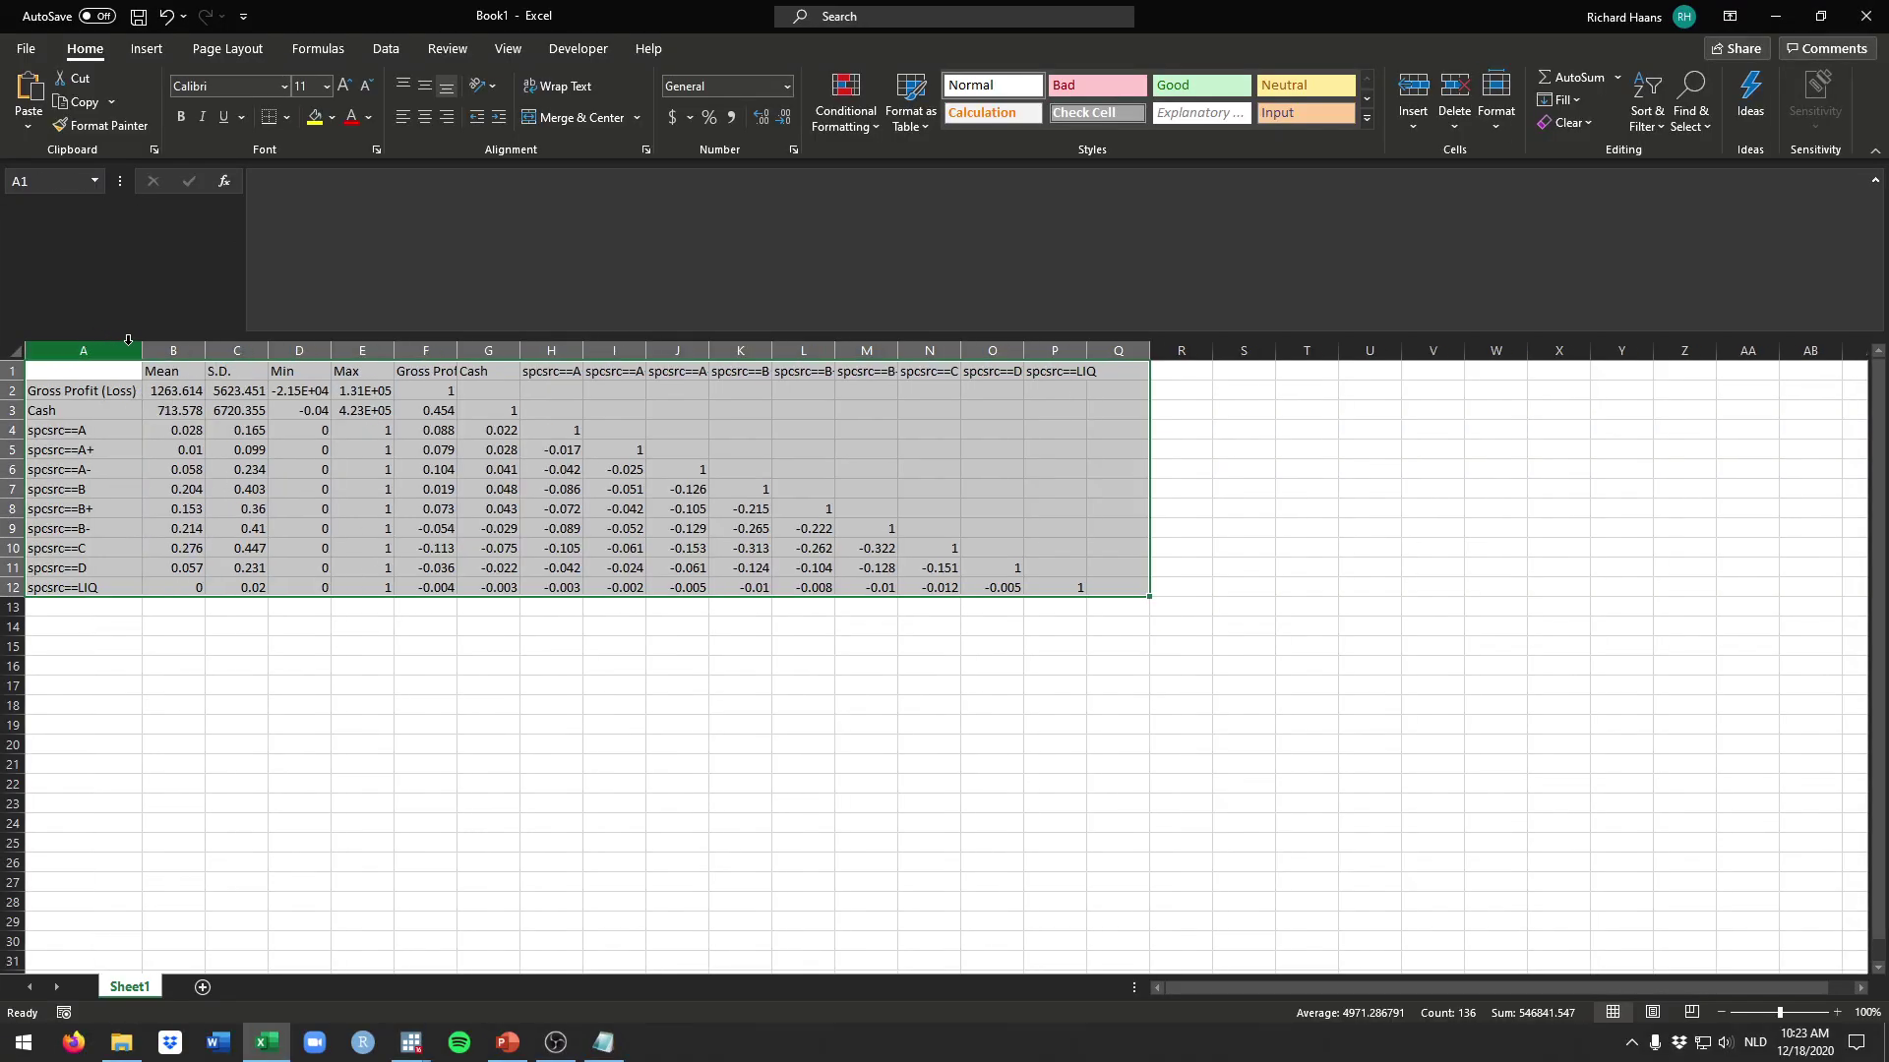
pyautogui.moveTo(1081, 351); pyautogui.dragTo(446, 338)
pyautogui.doubleClick(457, 349)
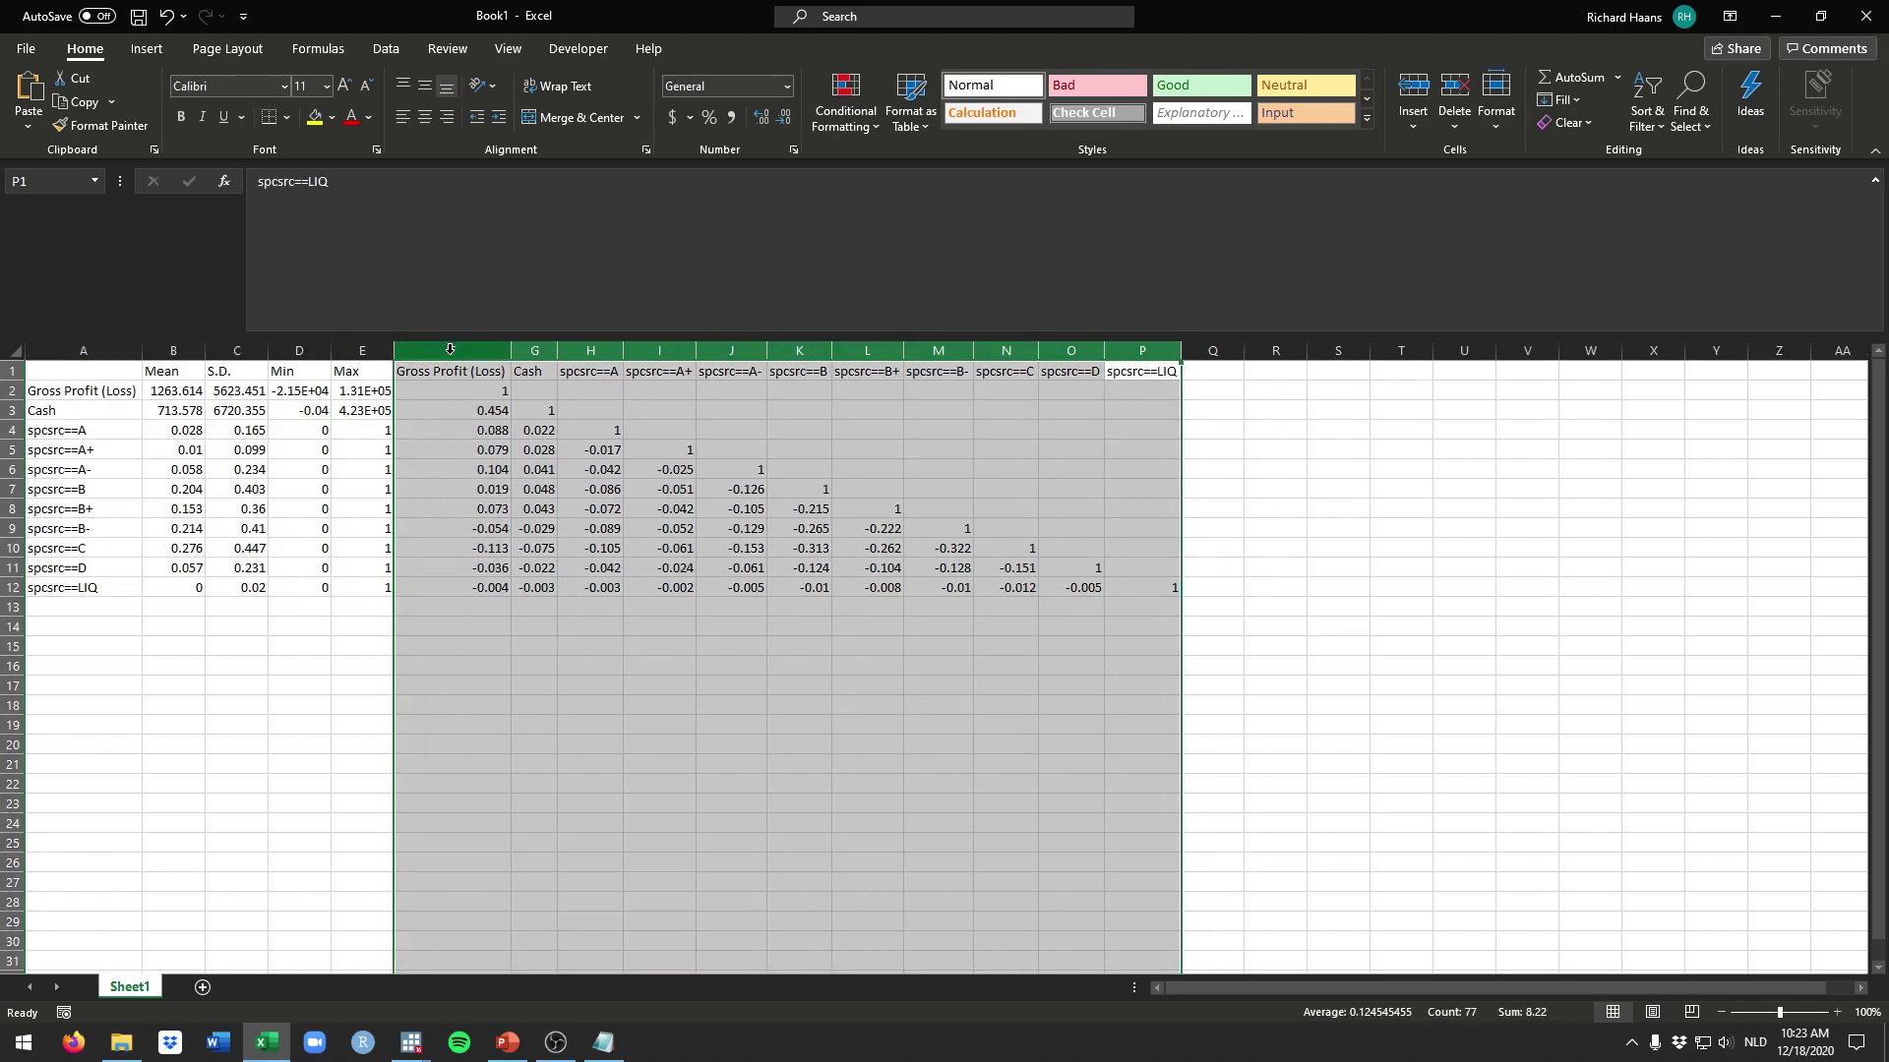
# Review the pasted correlations, the Mean to Max columns and the variable labels in column A
pyautogui.moveTo(1087, 588); pyautogui.dragTo(460, 389)
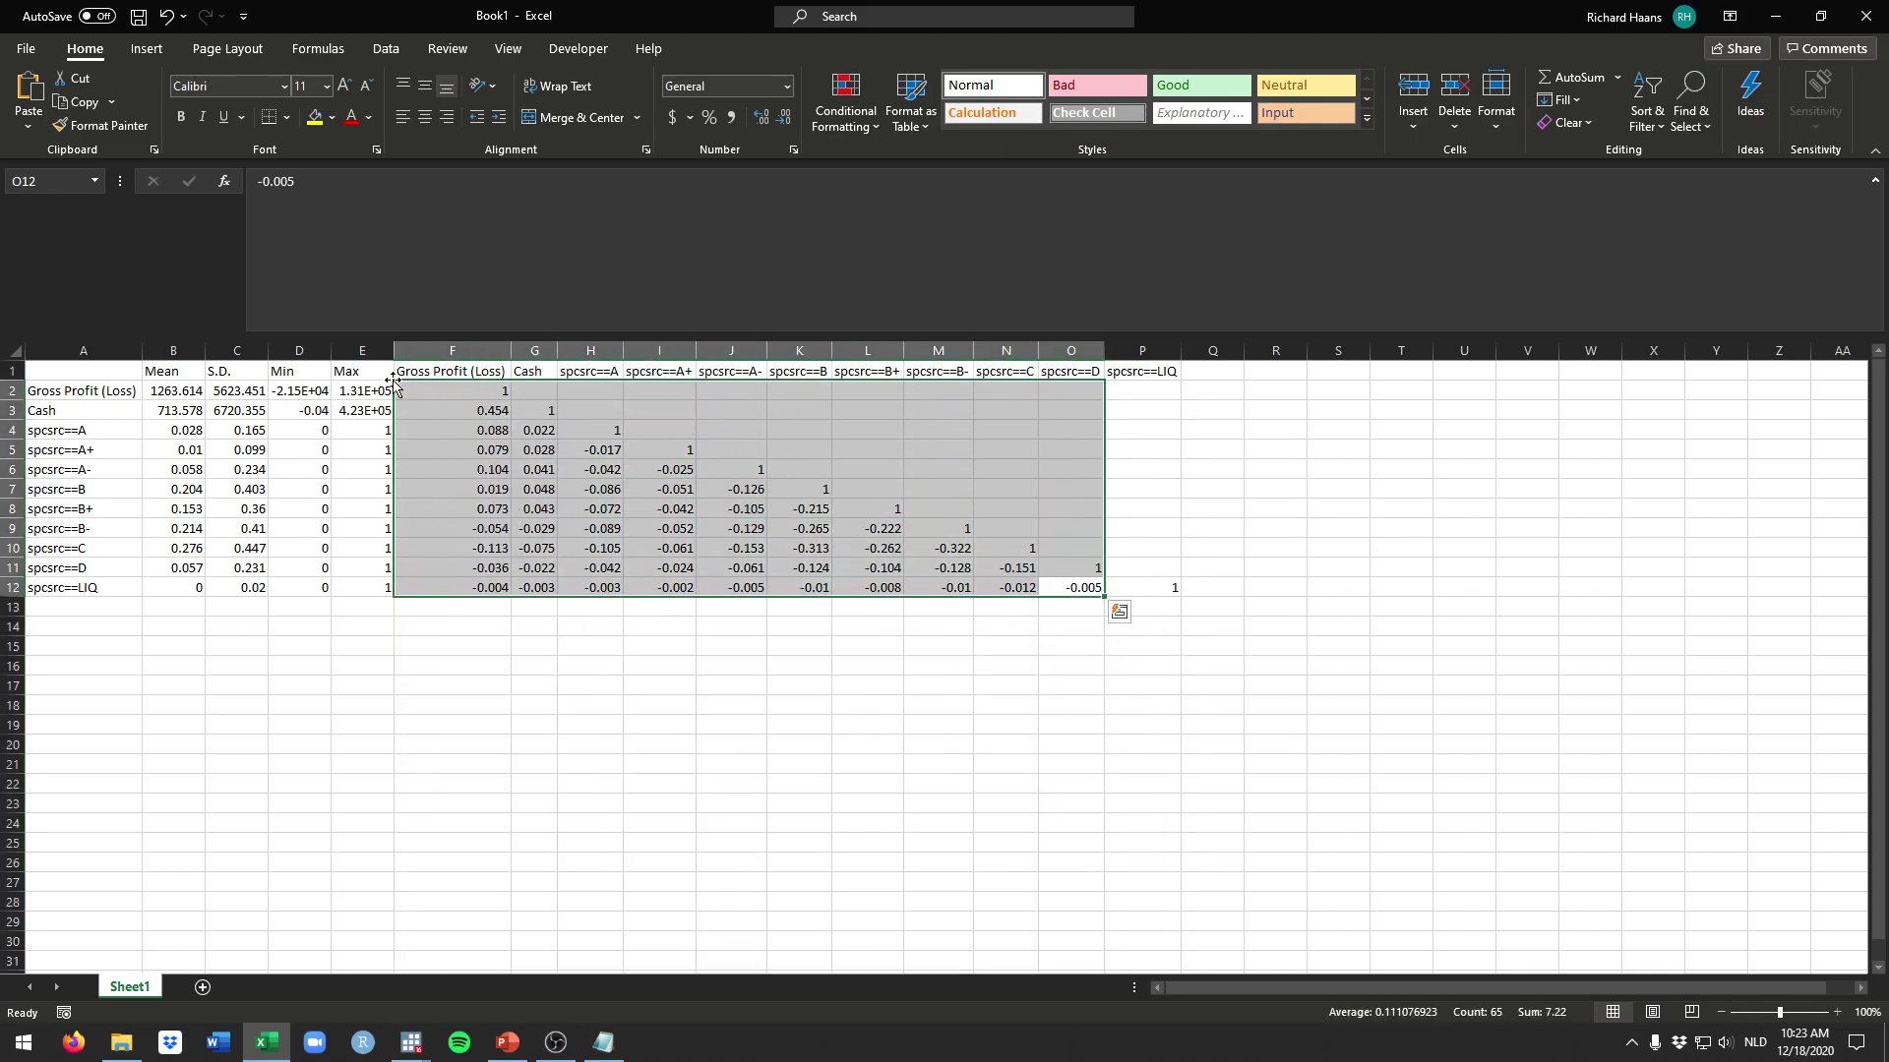
pyautogui.click(340, 370)
pyautogui.click(354, 351)
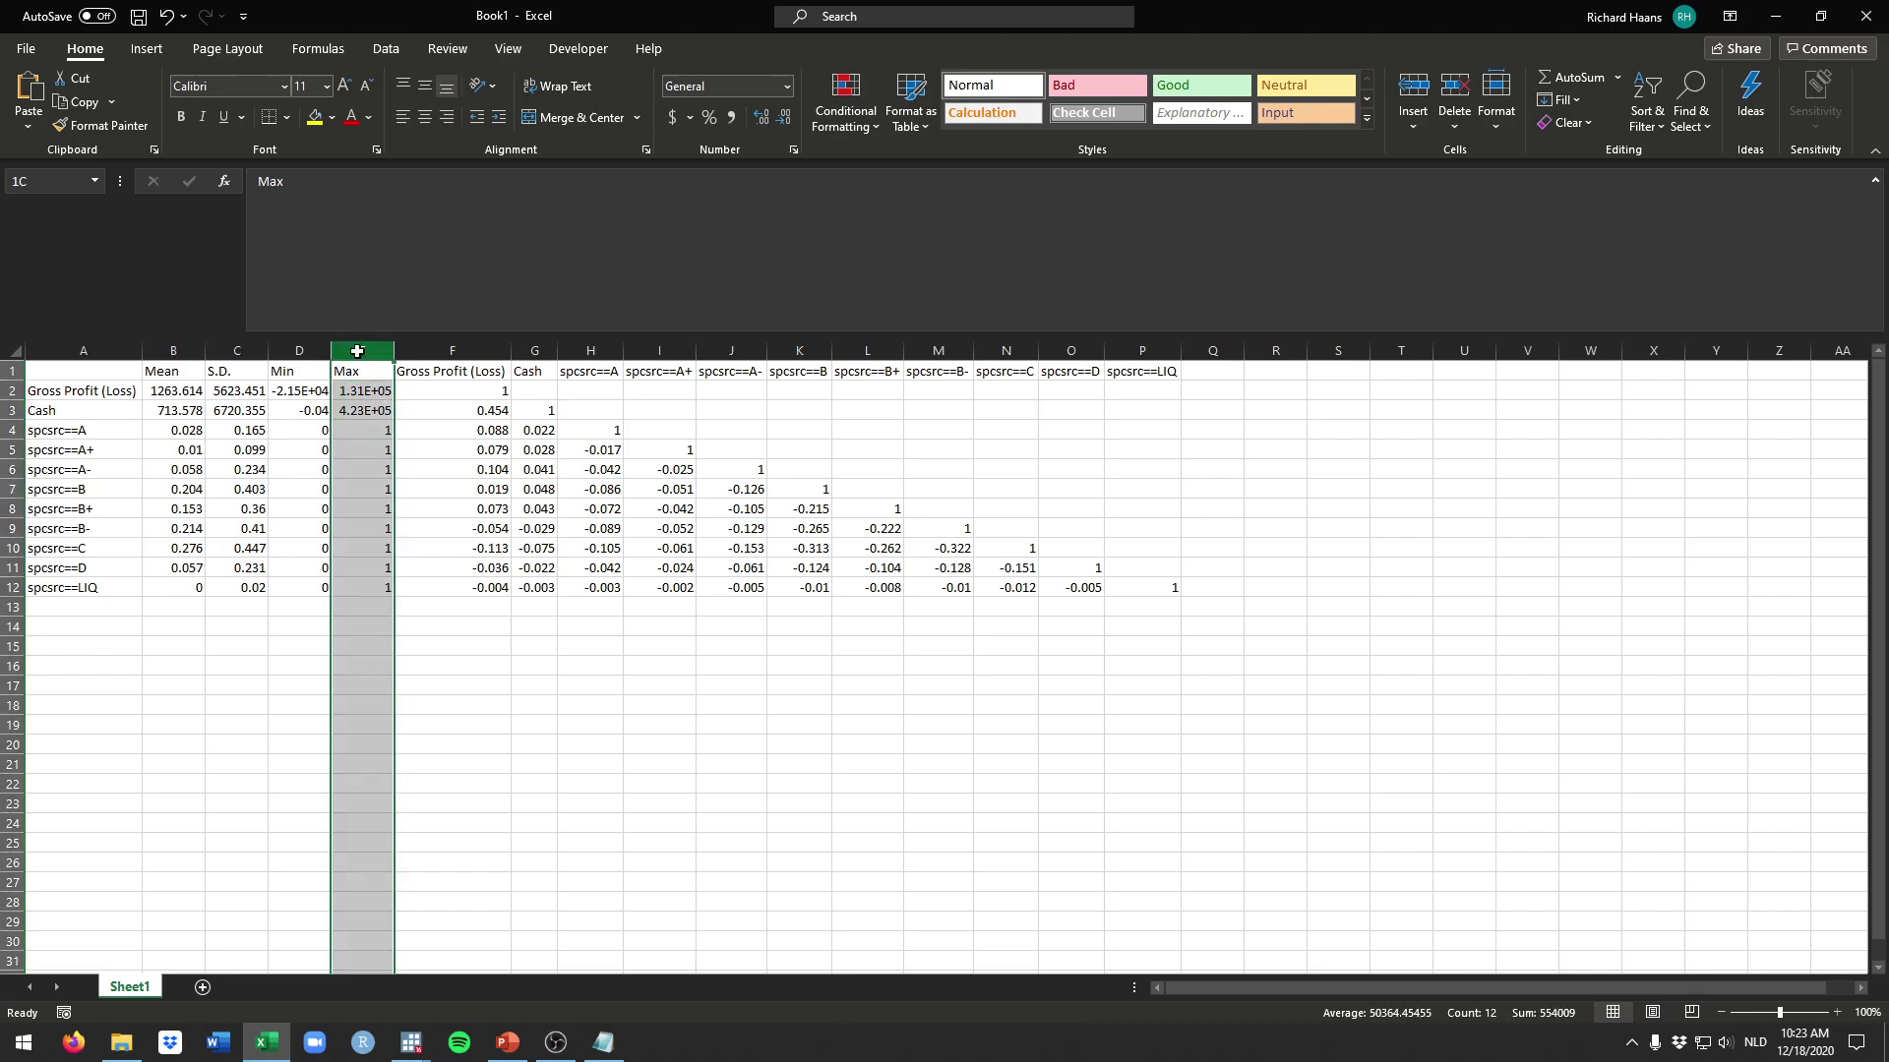
pyautogui.click(297, 351)
pyautogui.click(227, 352)
pyautogui.click(173, 351)
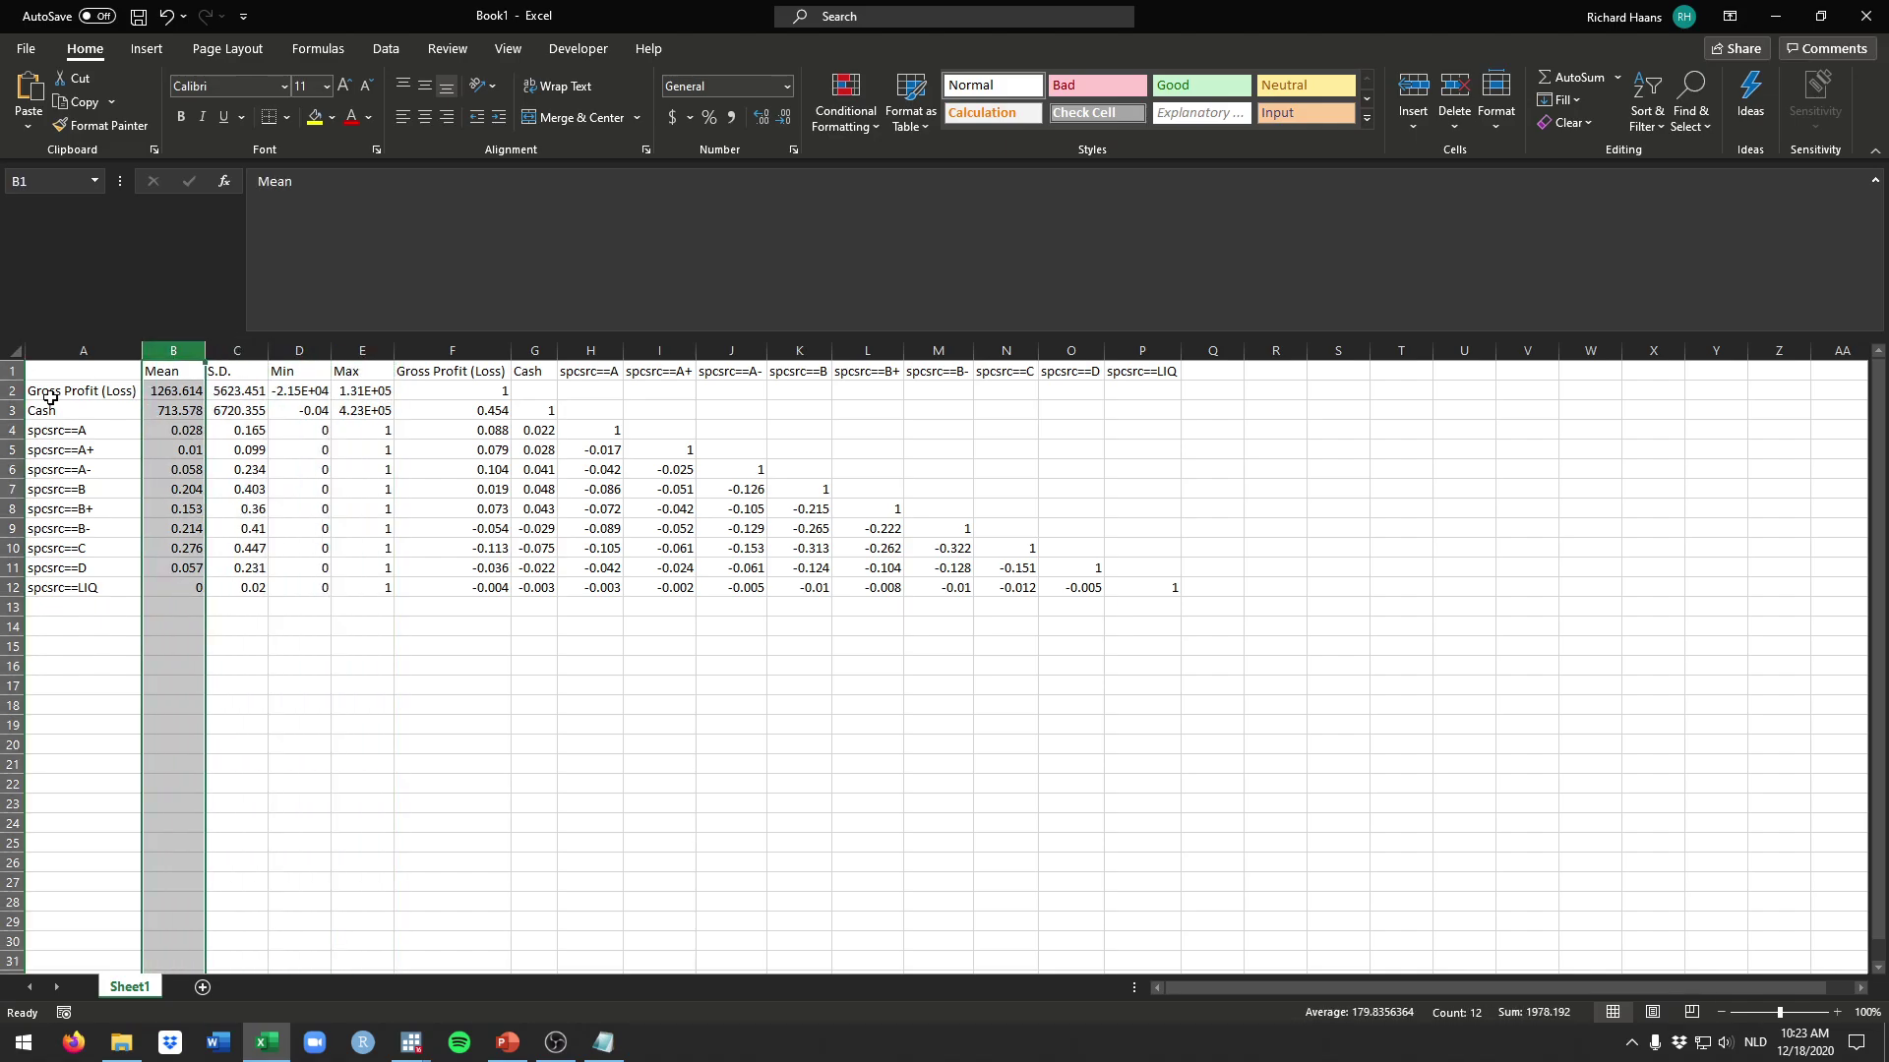
pyautogui.moveTo(59, 391); pyautogui.dragTo(61, 588)
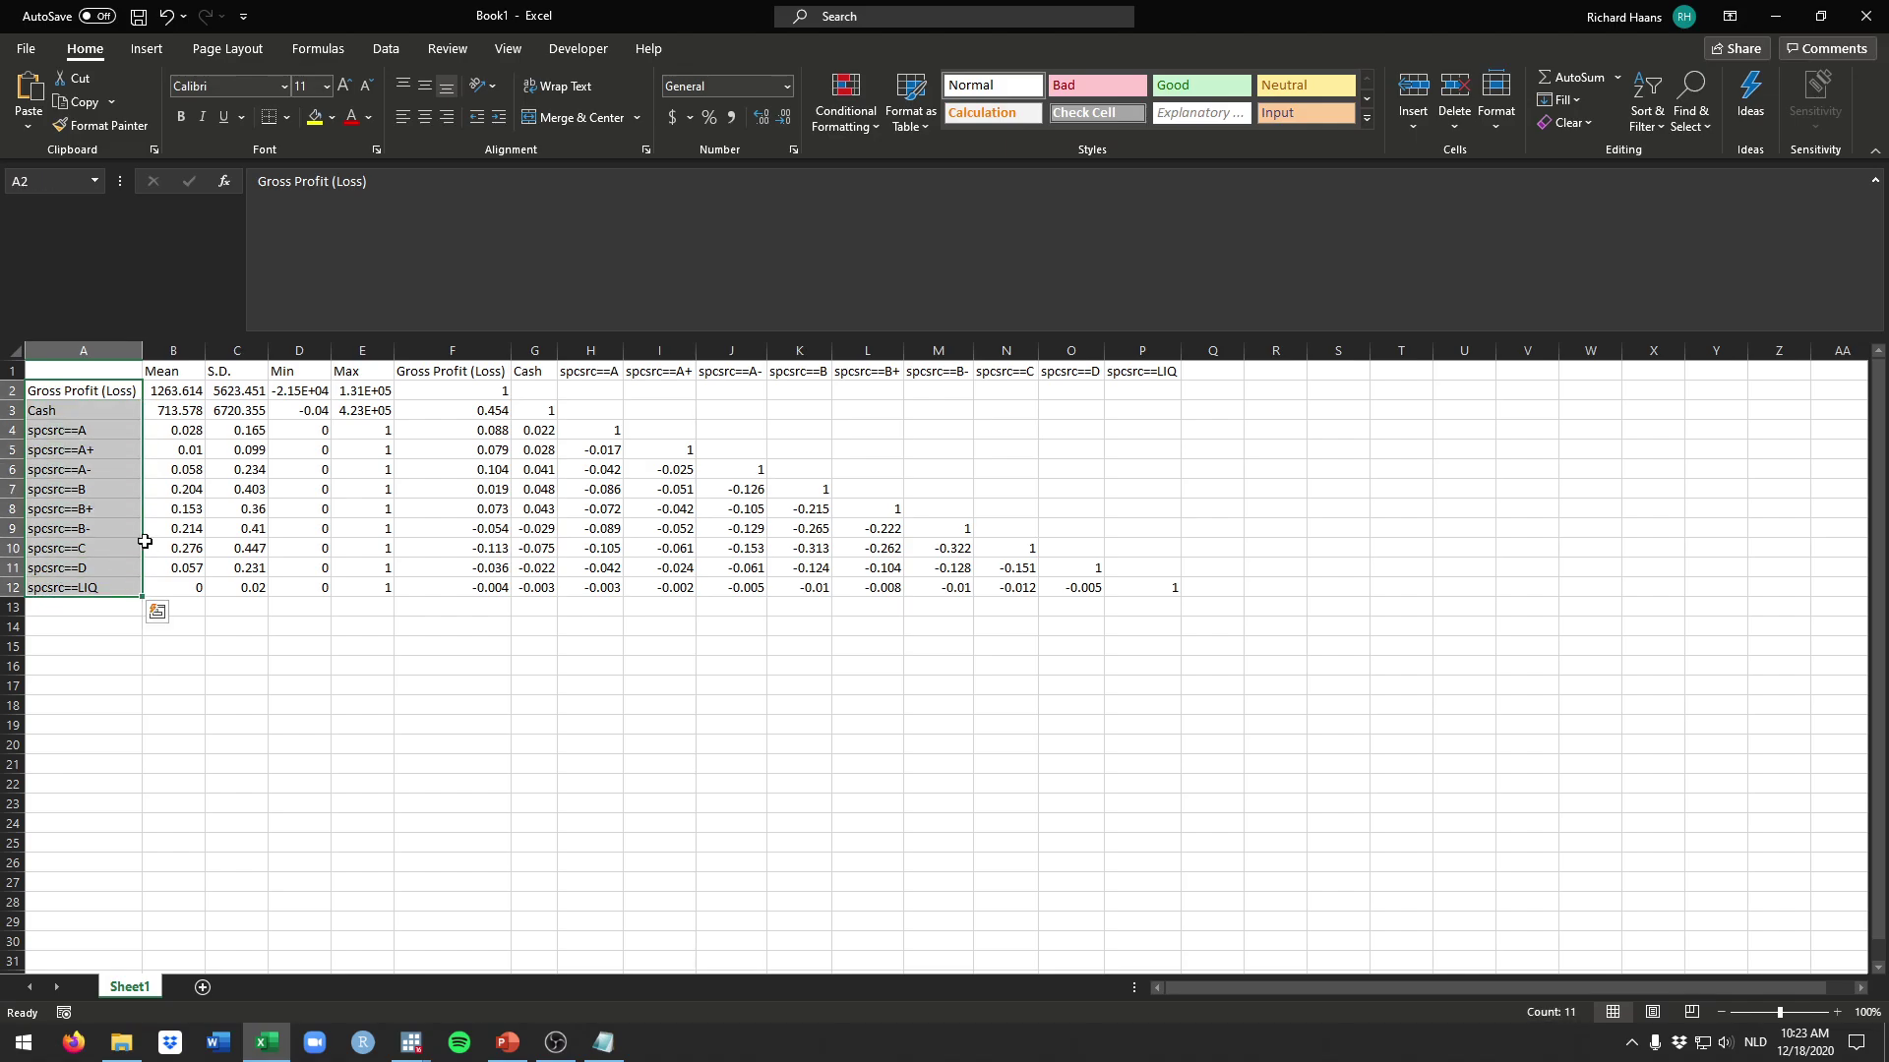
pyautogui.click(94, 430)
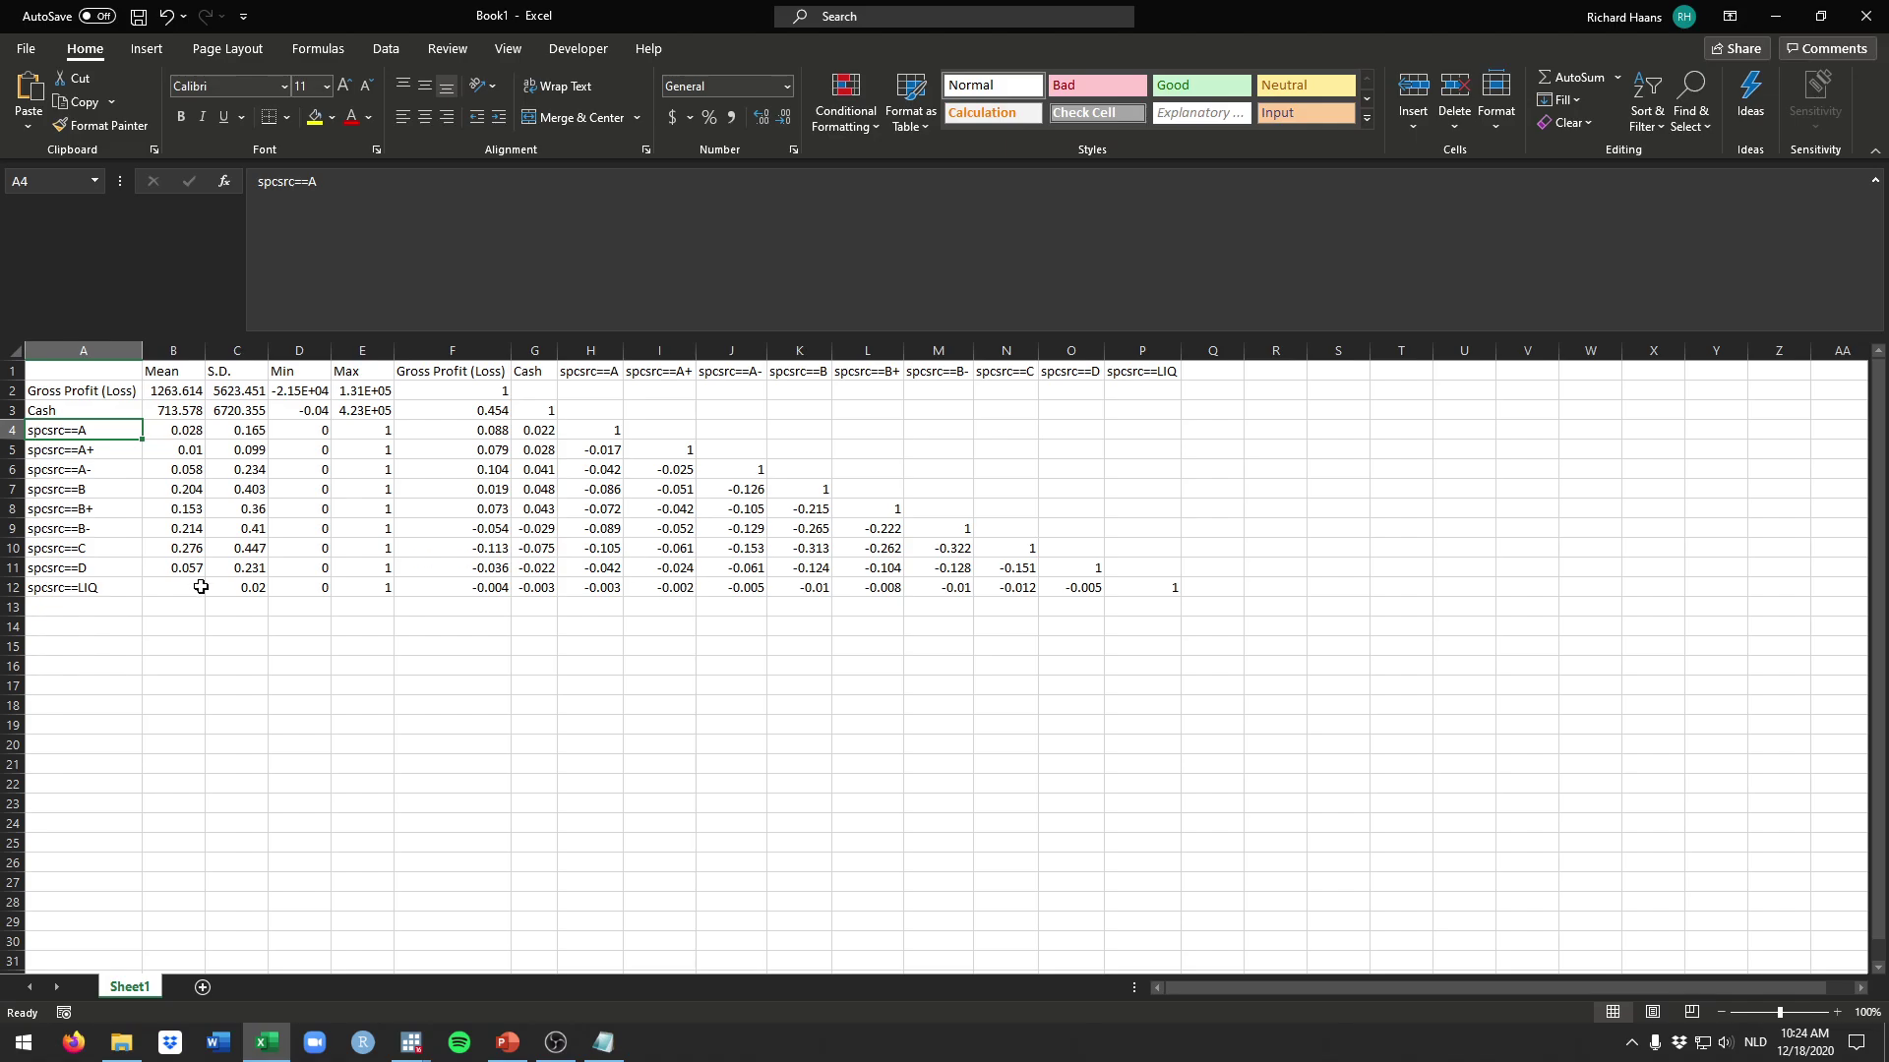
pyautogui.click(116, 588)
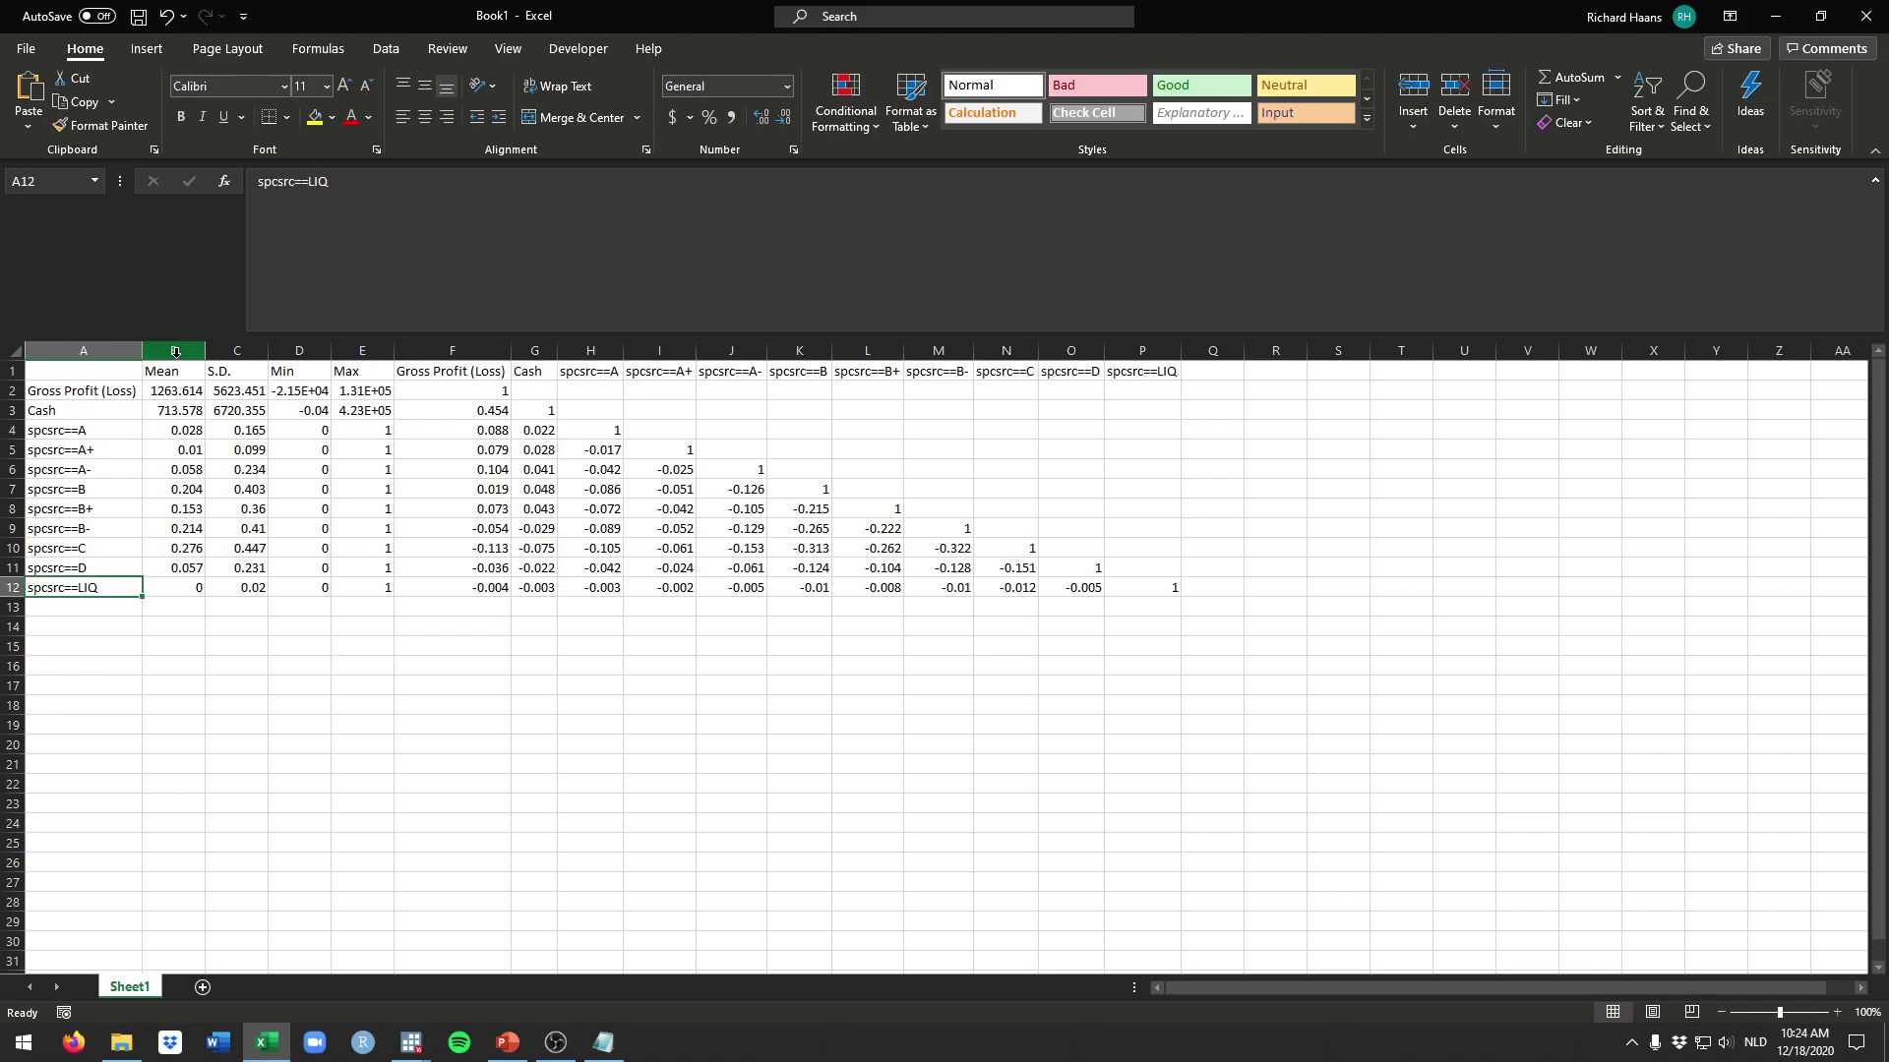
pyautogui.moveTo(173, 351); pyautogui.dragTo(349, 351)
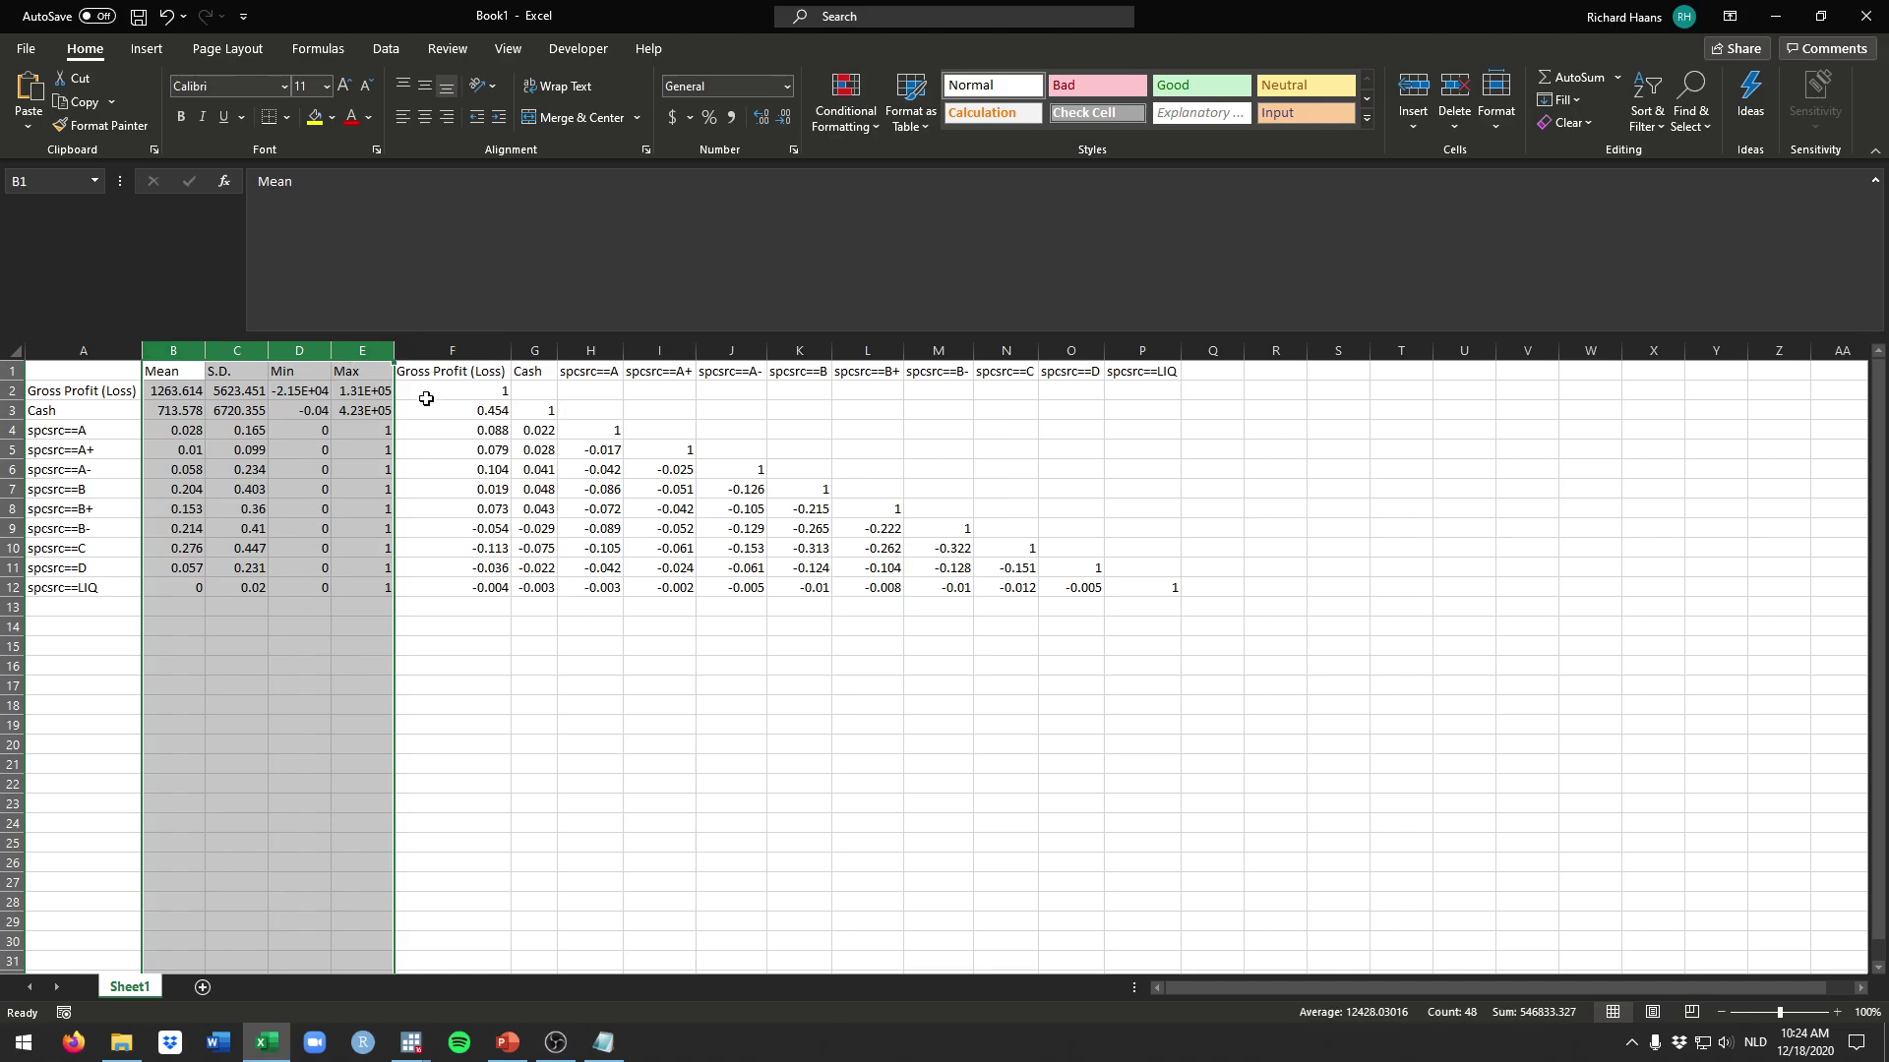
pyautogui.click(1153, 590)
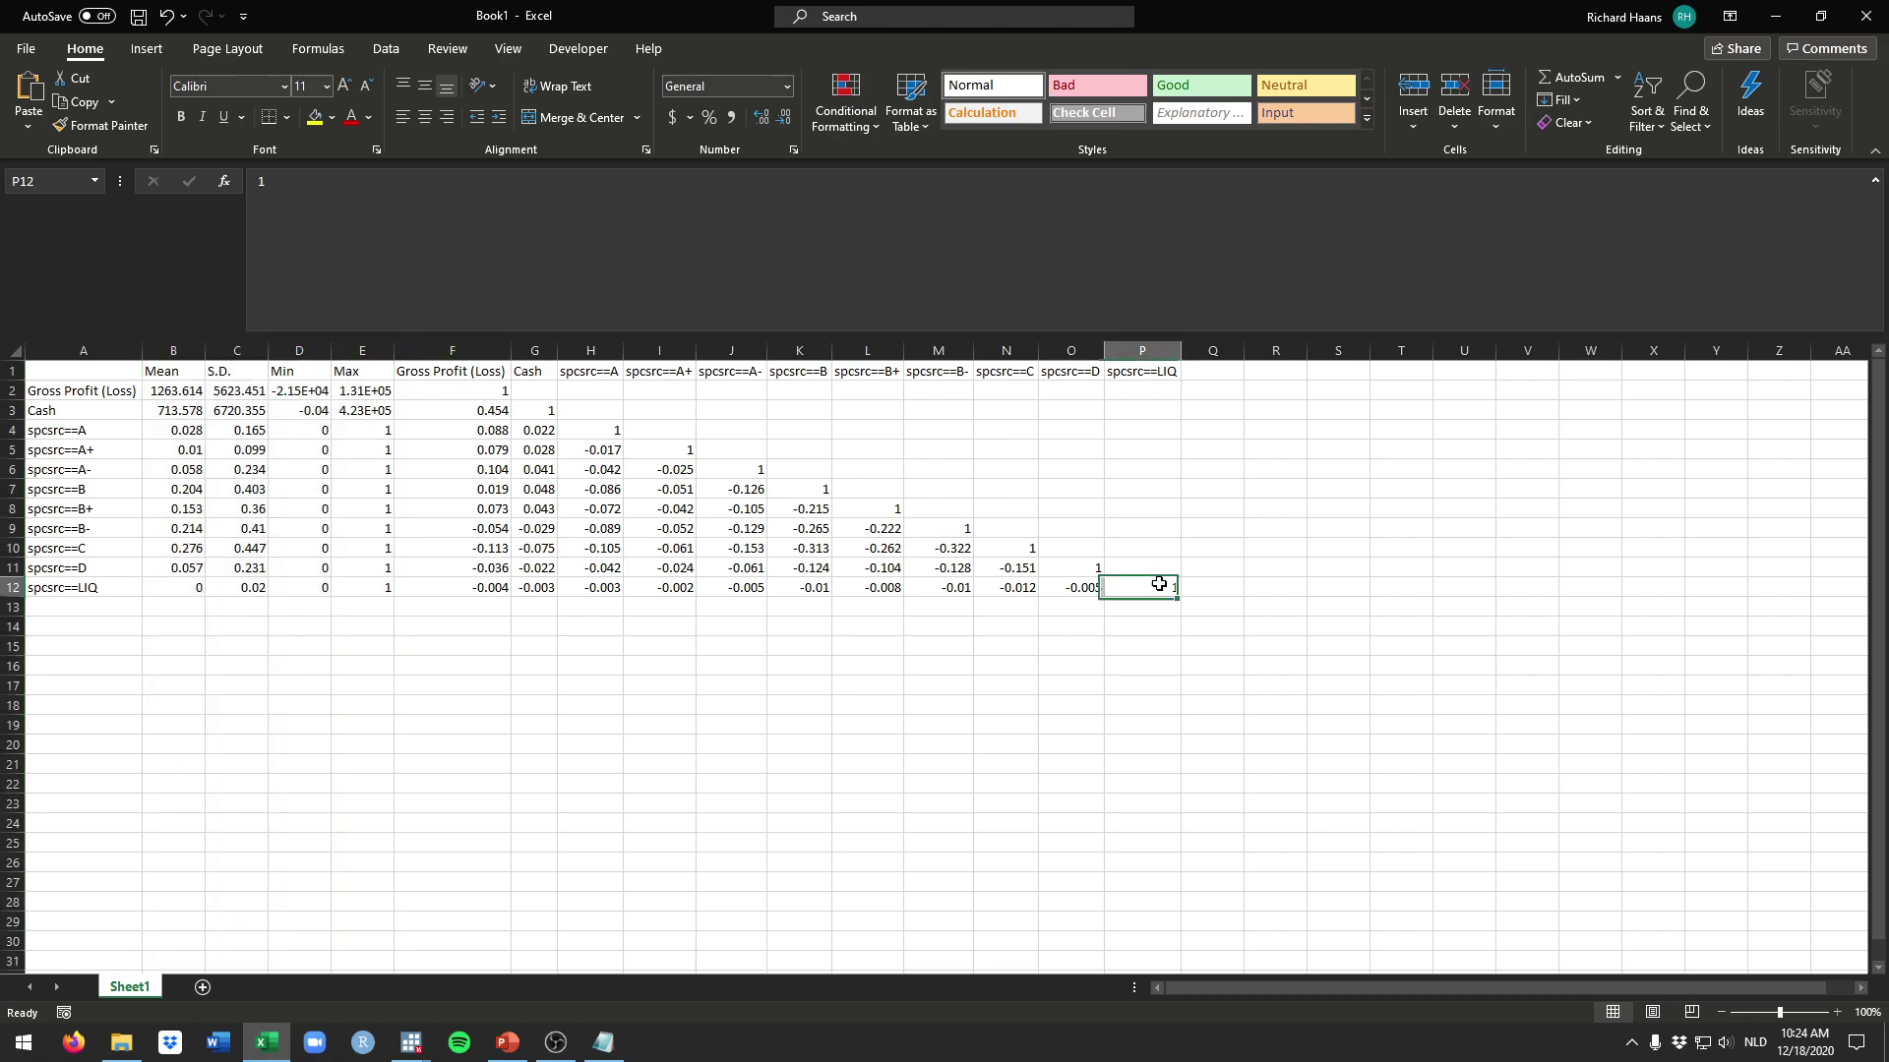
# Select the mkcorr variable list in the Masterfile.do editor
pyautogui.moveTo(411, 1043)
pyautogui.click(311, 969)
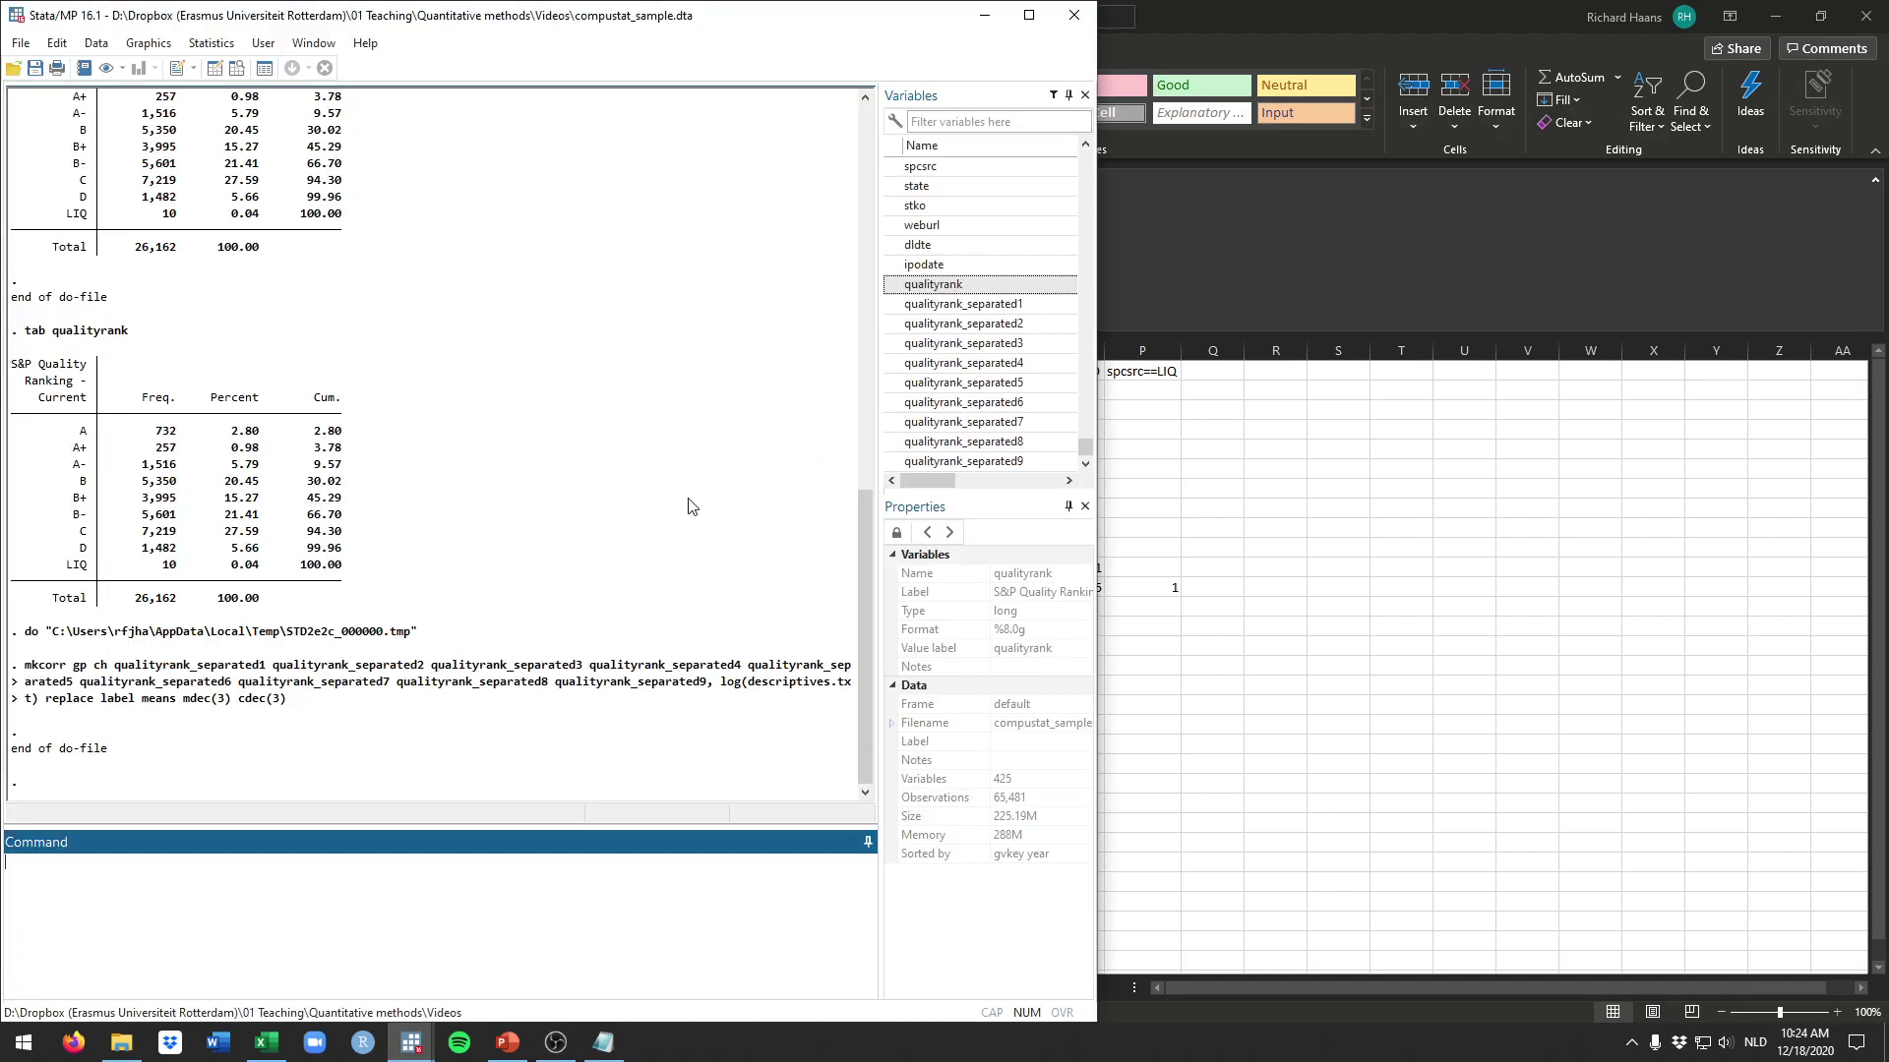
pyautogui.click(478, 959)
pyautogui.click(1294, 421)
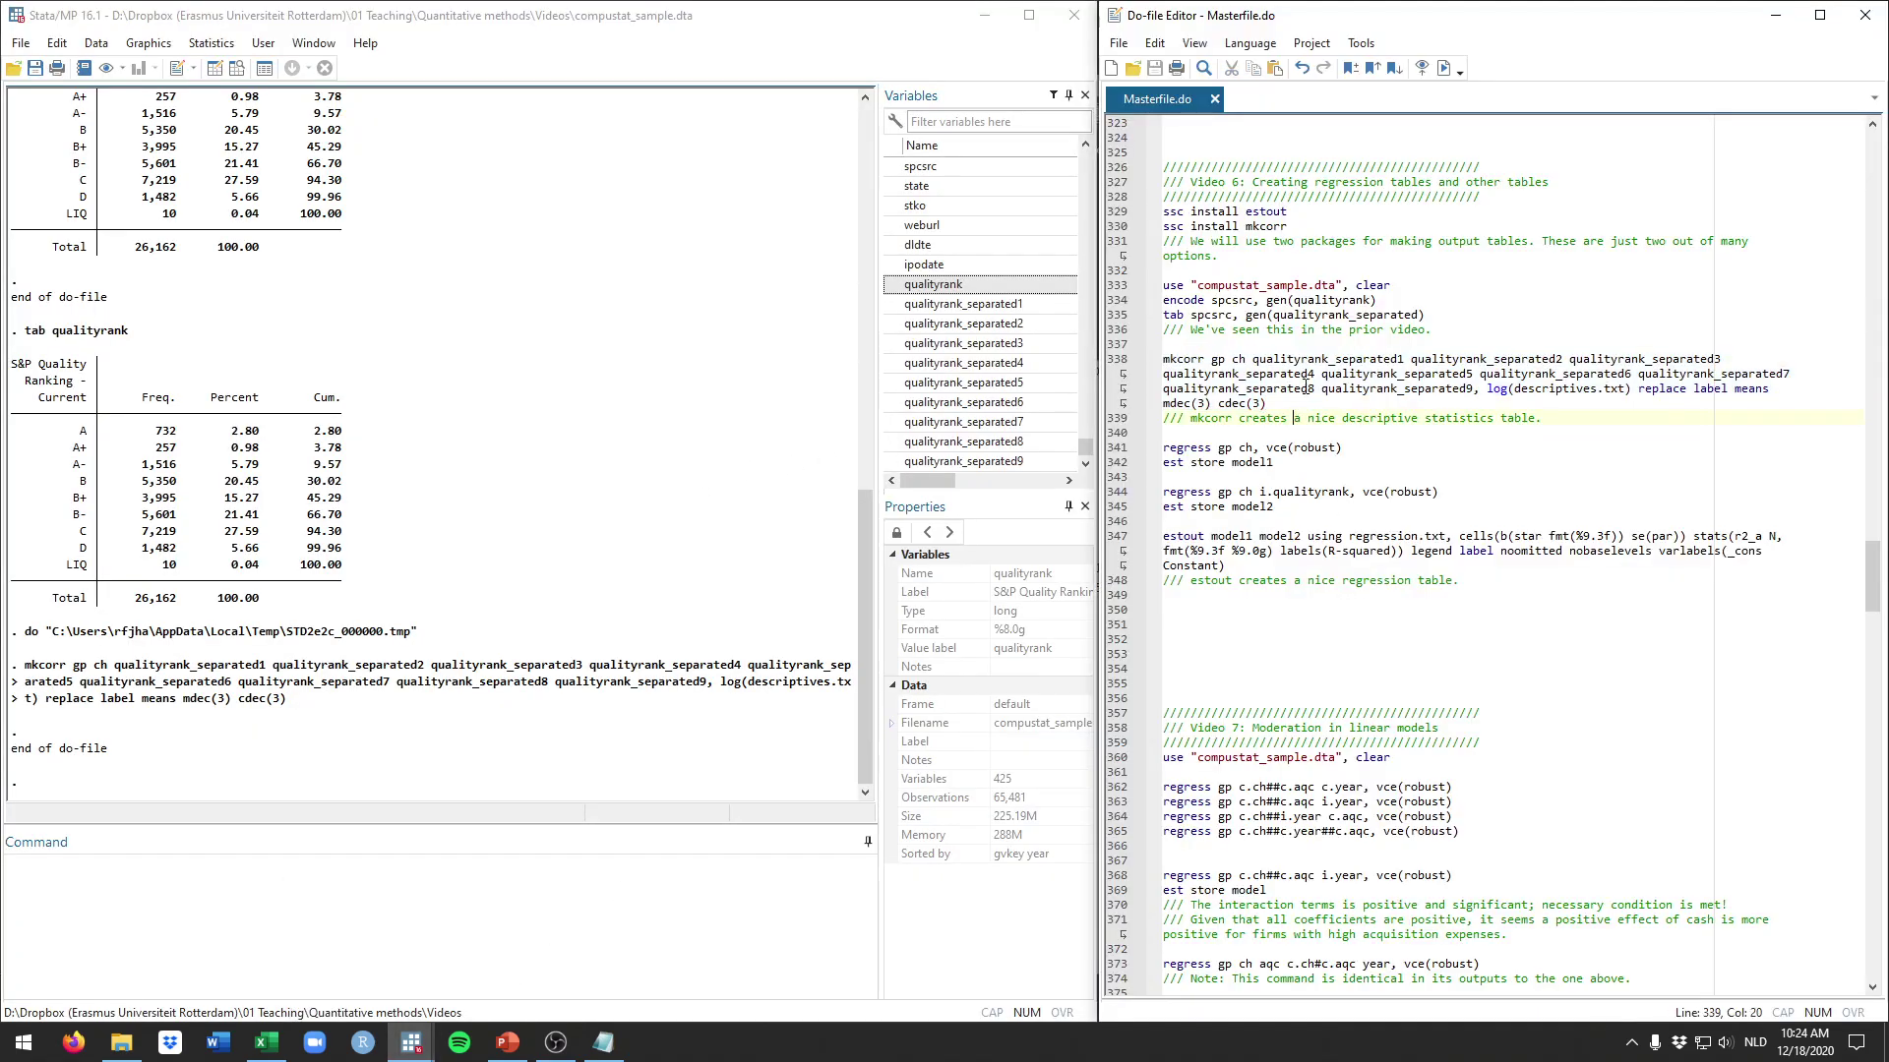
pyautogui.moveTo(1212, 359); pyautogui.dragTo(1472, 388)
pyautogui.hotkey('ctrl', 'c')
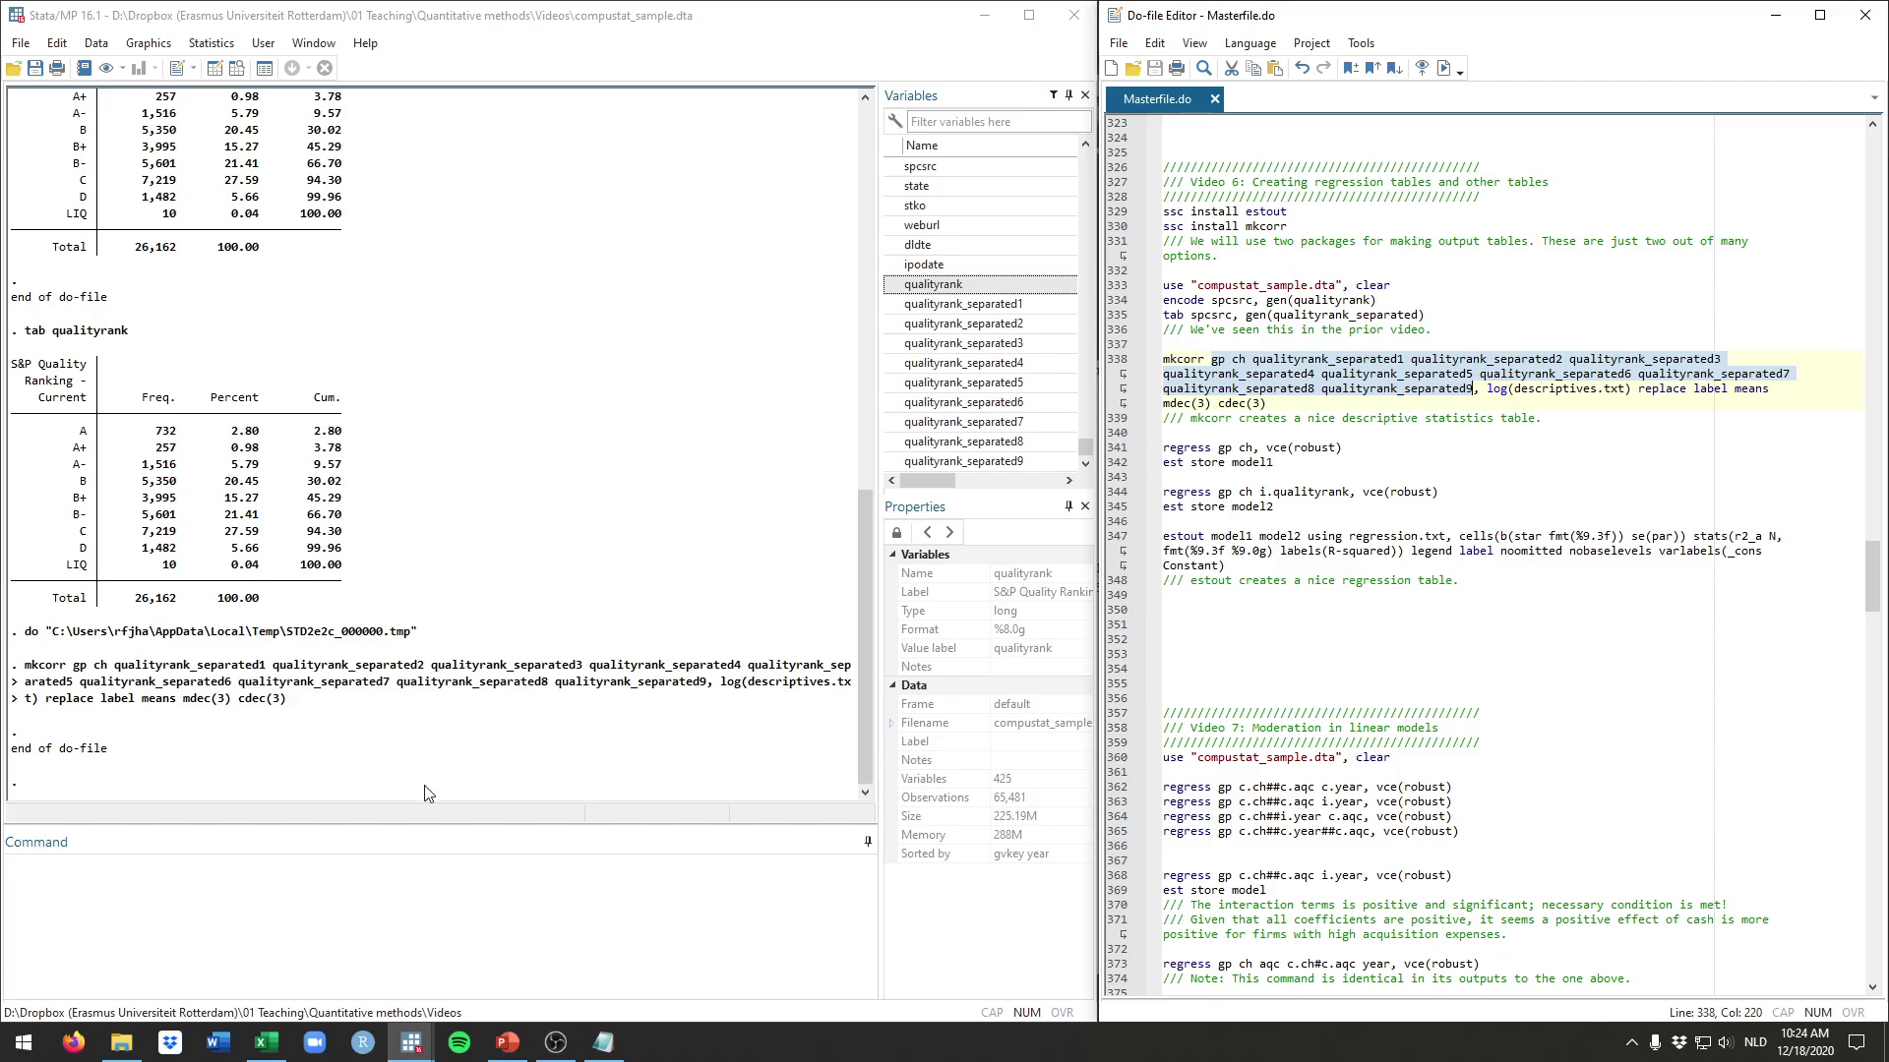
# Run corr on that variable list, review the matrix, and switch back to Excel
pyautogui.click(488, 874)
pyautogui.write('corr')
pyautogui.hotkey('ctrl', 'v')
pyautogui.press('Return')
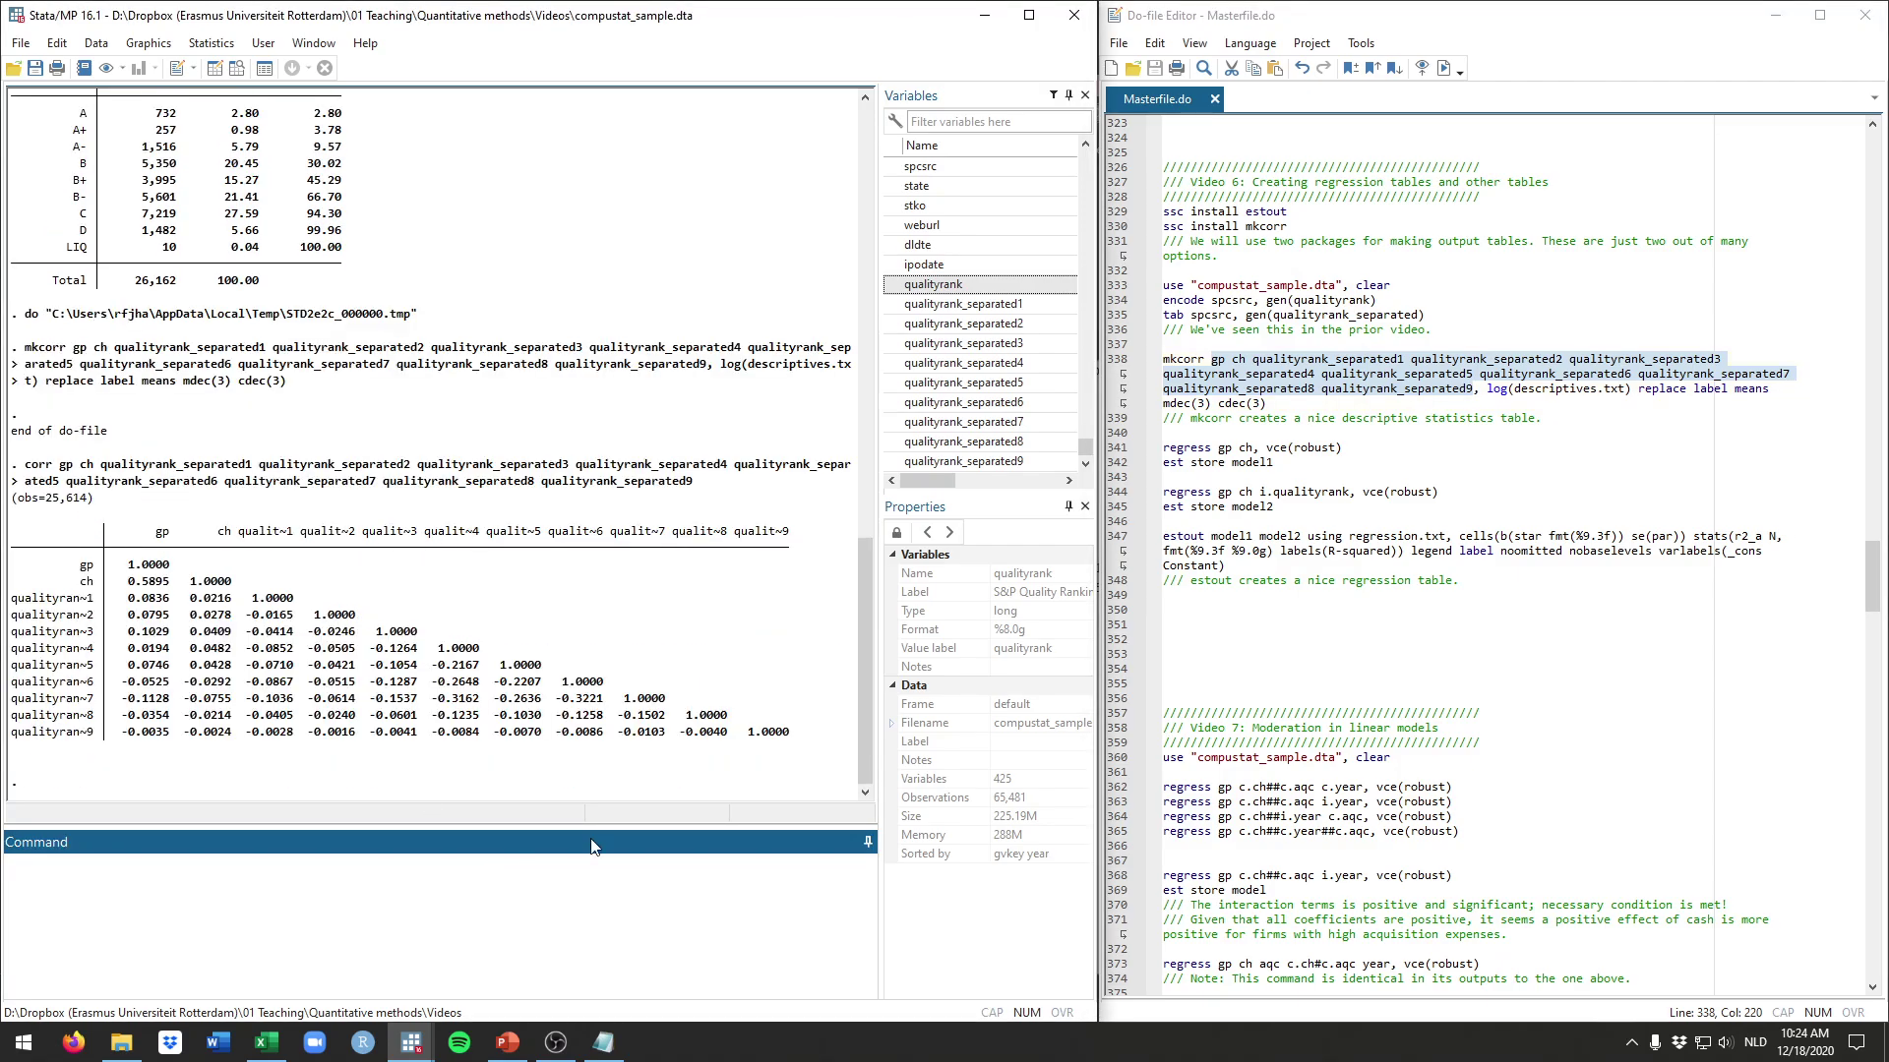
pyautogui.moveTo(794, 745); pyautogui.dragTo(15, 531)
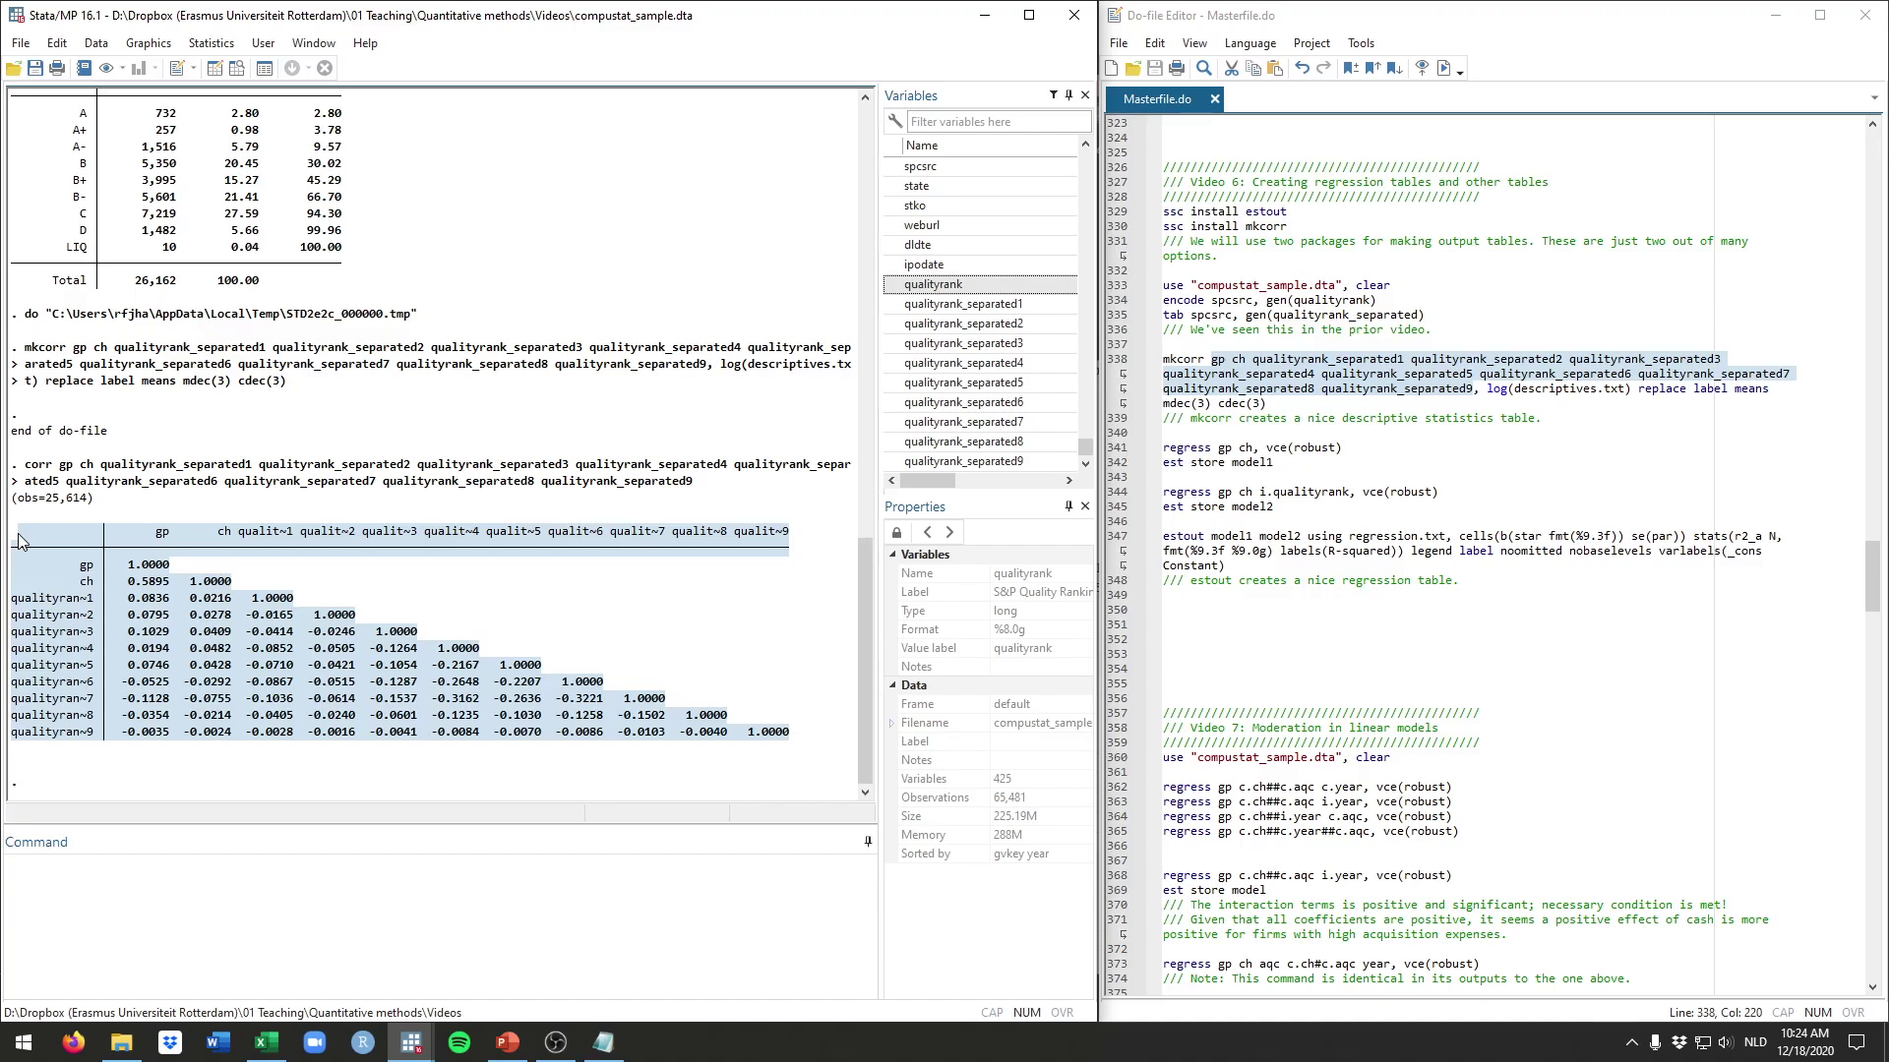
pyautogui.click(17, 541)
pyautogui.click(266, 1043)
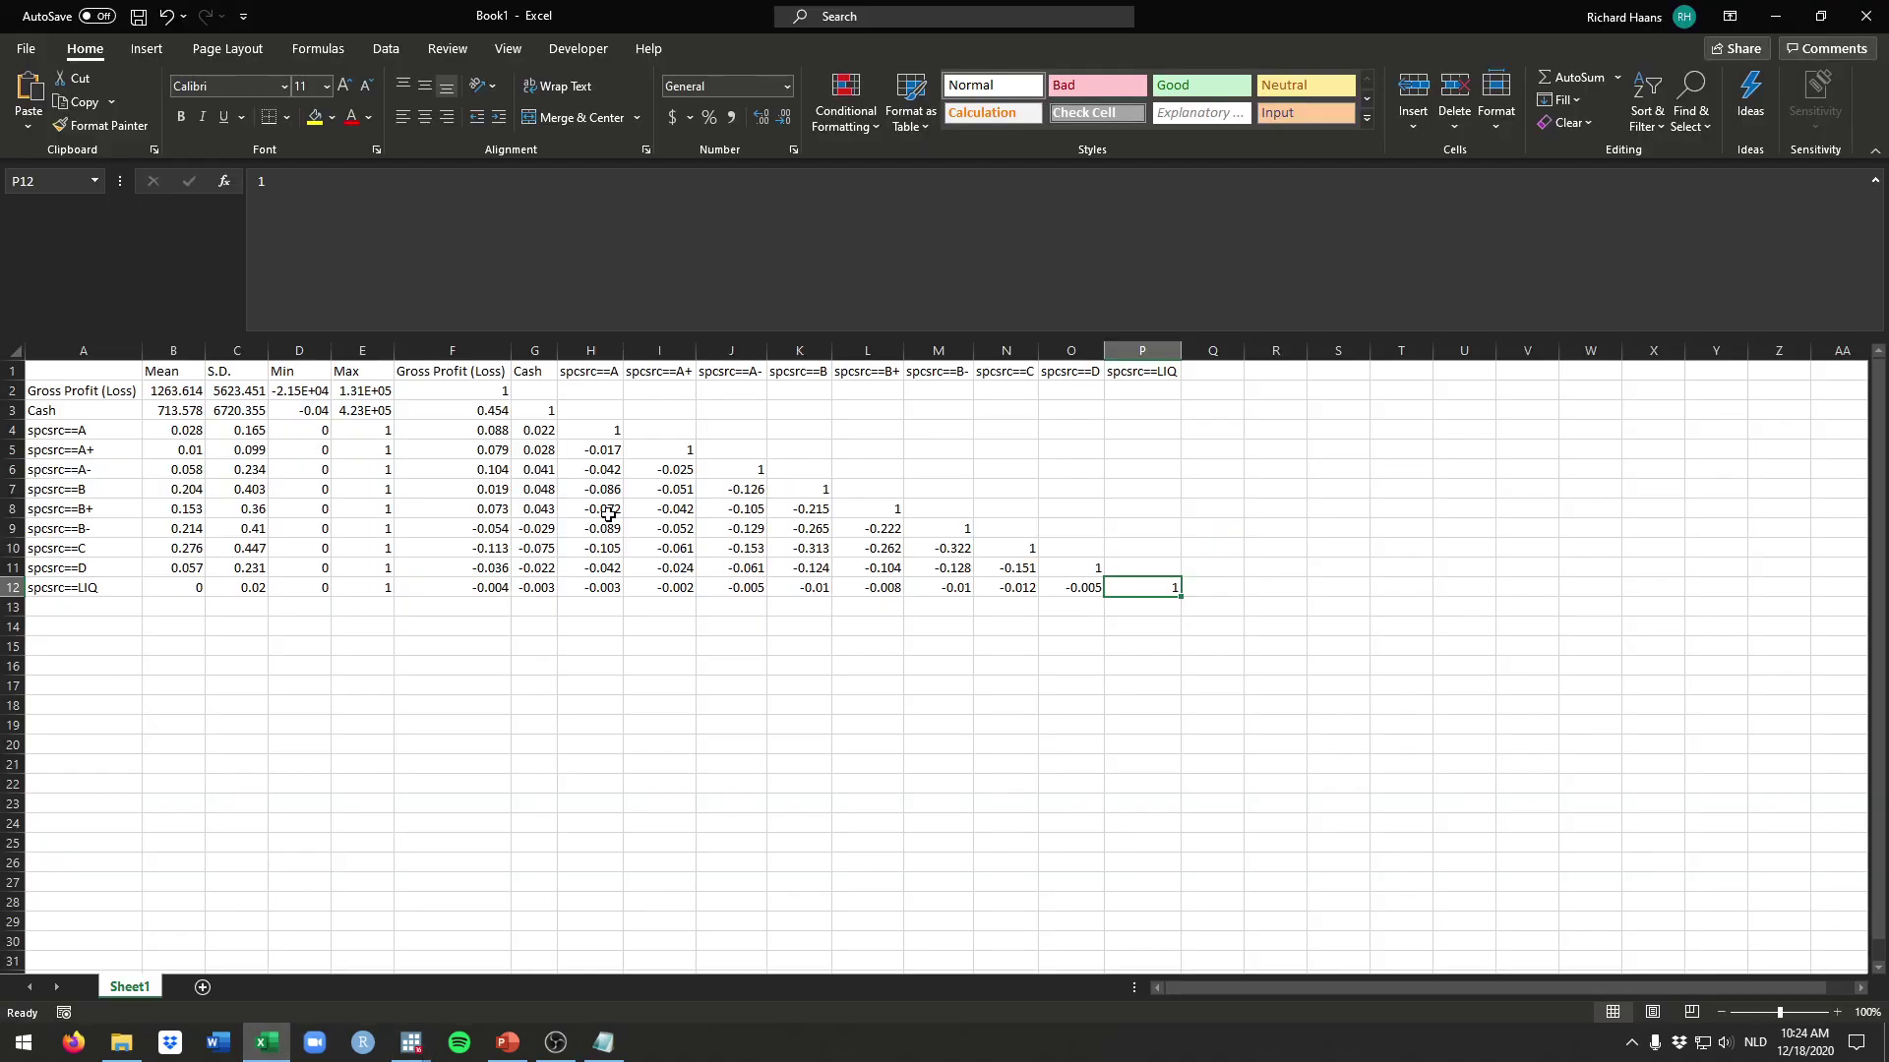
# Check the correlation values in F2:P12, such as 0.454 in F3, then close Excel
pyautogui.click(673, 643)
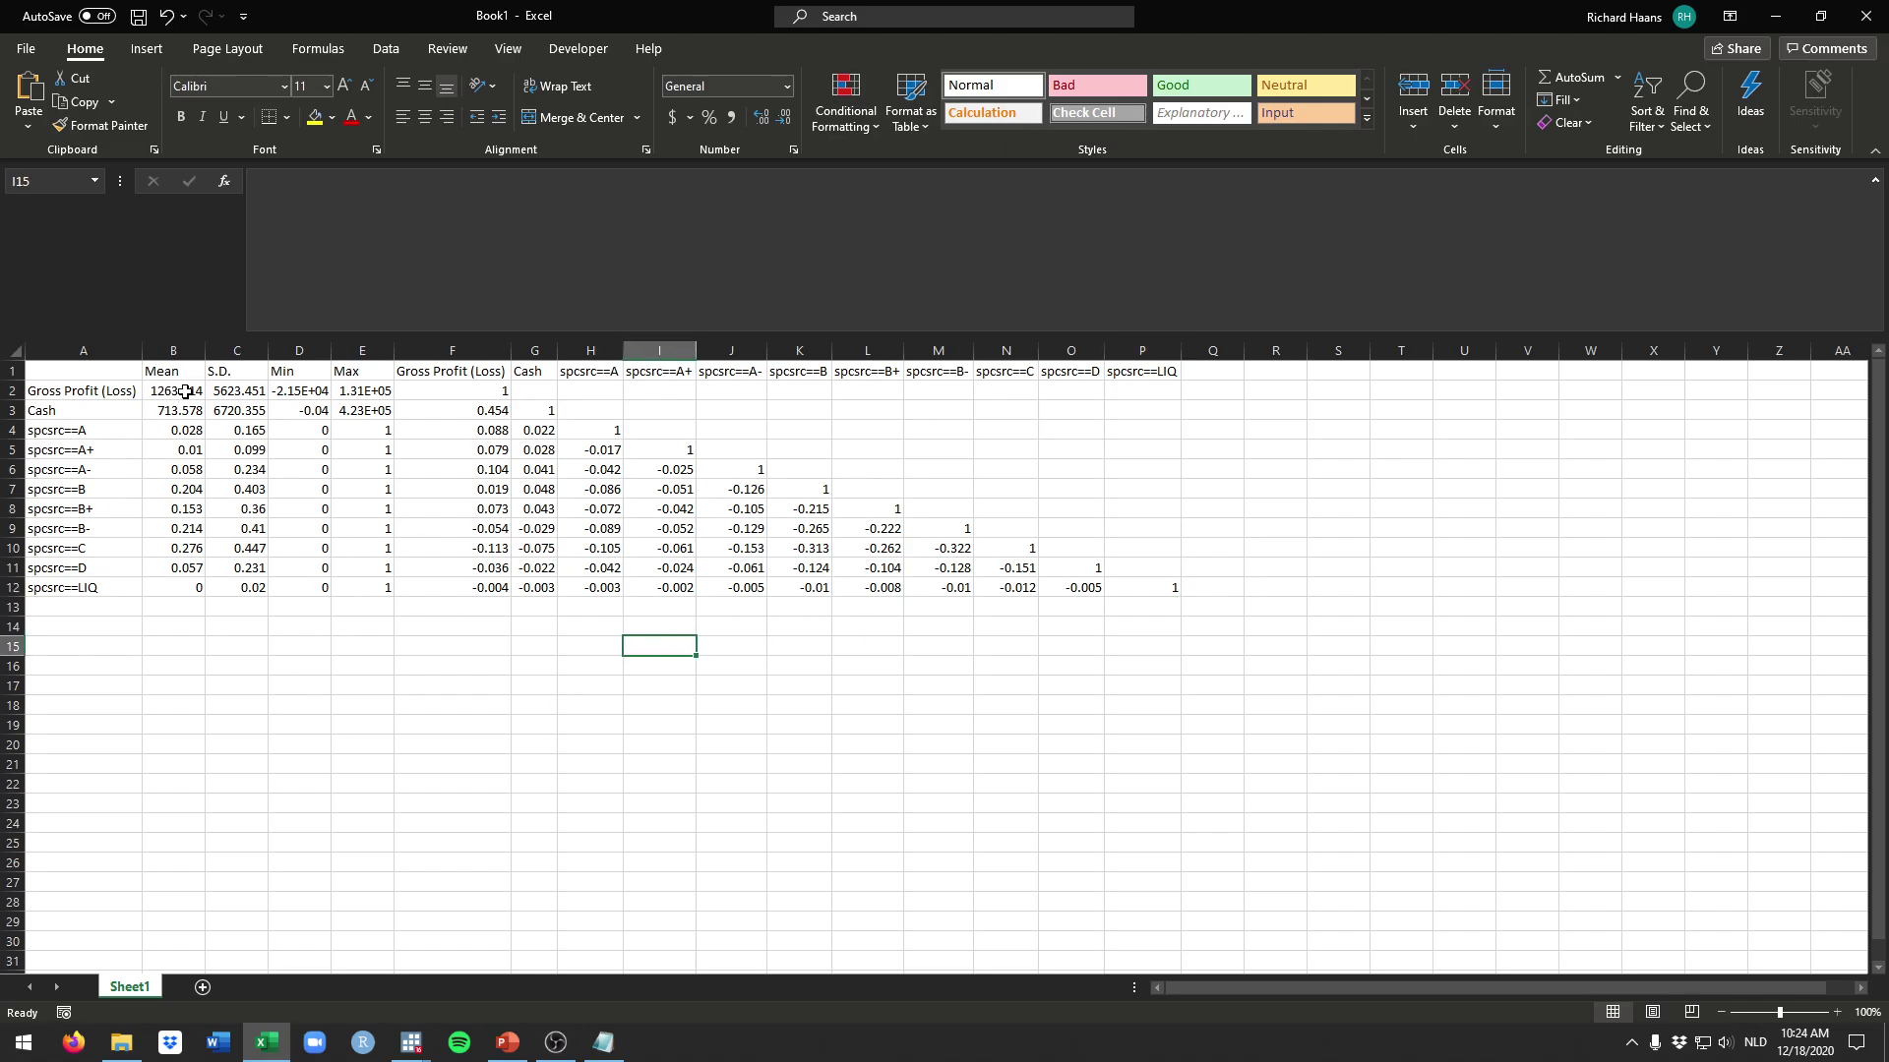
pyautogui.moveTo(491, 391); pyautogui.dragTo(1180, 595)
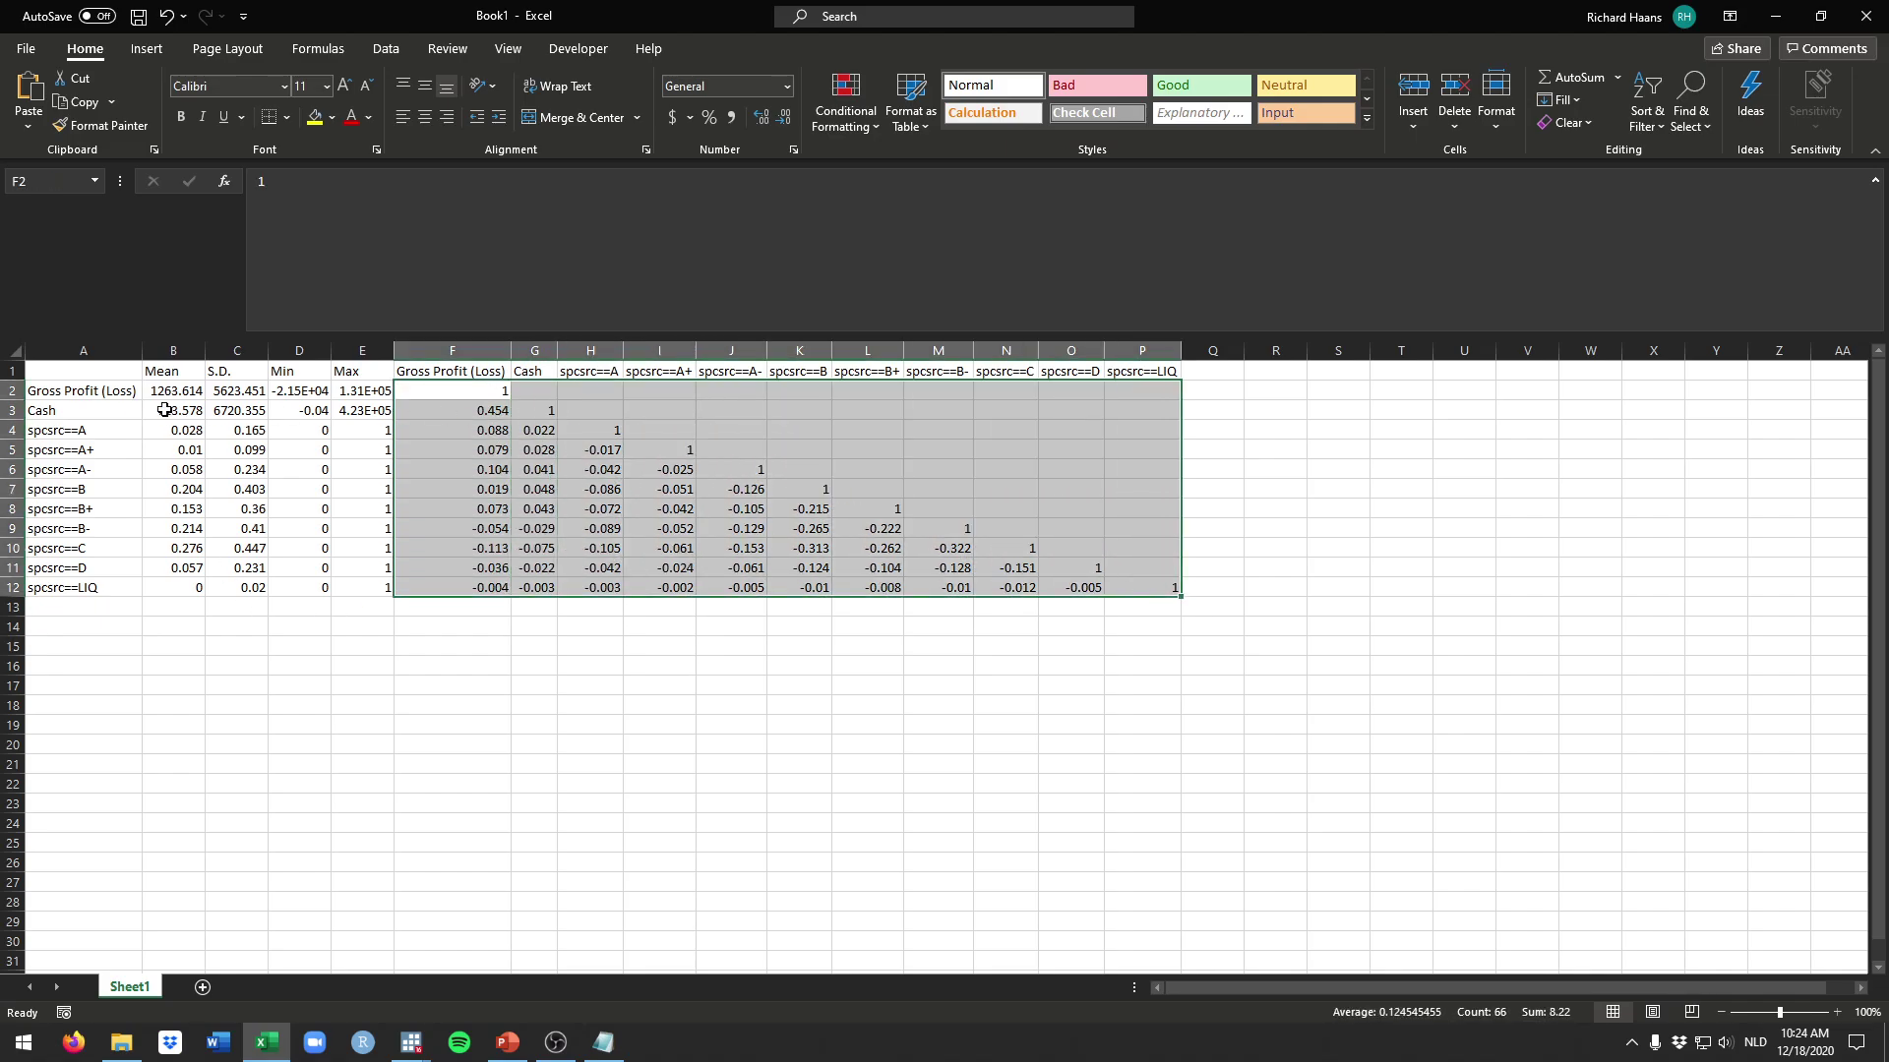
pyautogui.click(451, 366)
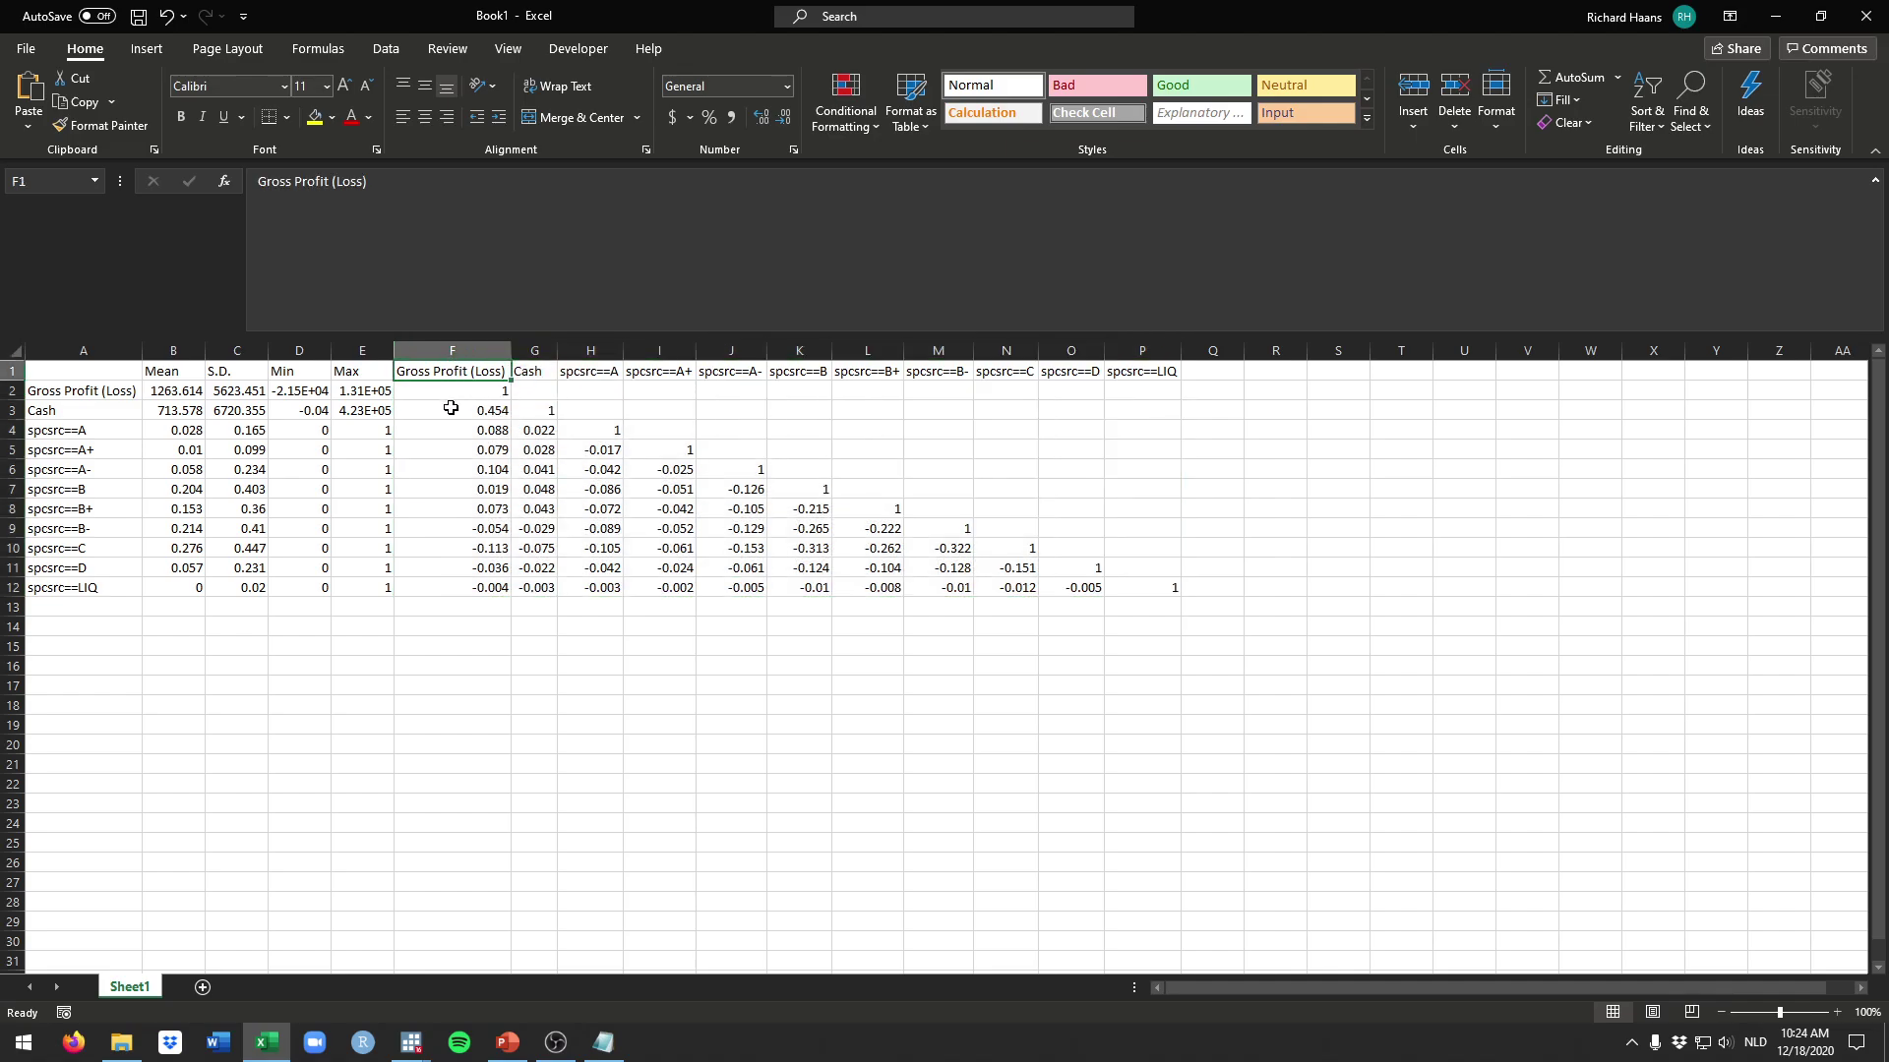
pyautogui.click(448, 406)
pyautogui.click(41, 407)
pyautogui.click(432, 414)
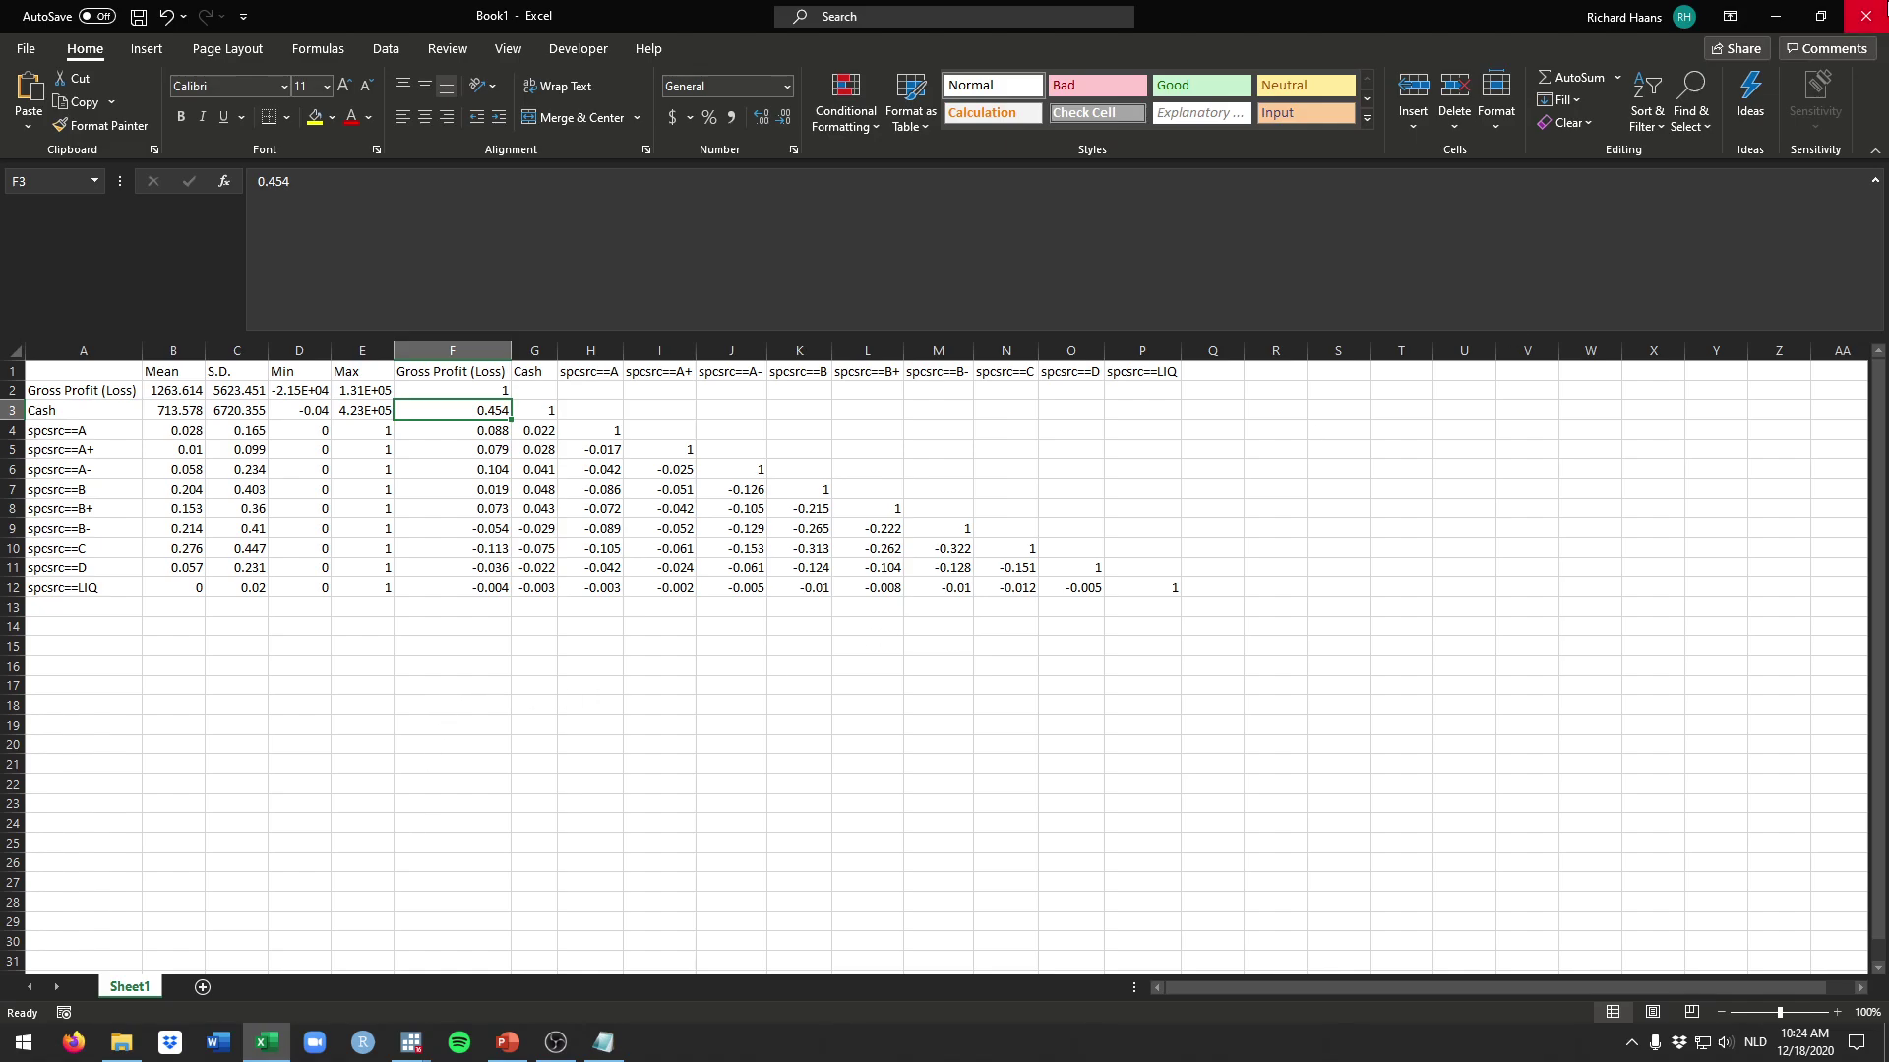
pyautogui.click(1866, 16)
# Discard the unsaved workbook and locate the two regression blocks in the do-file
pyautogui.click(1010, 638)
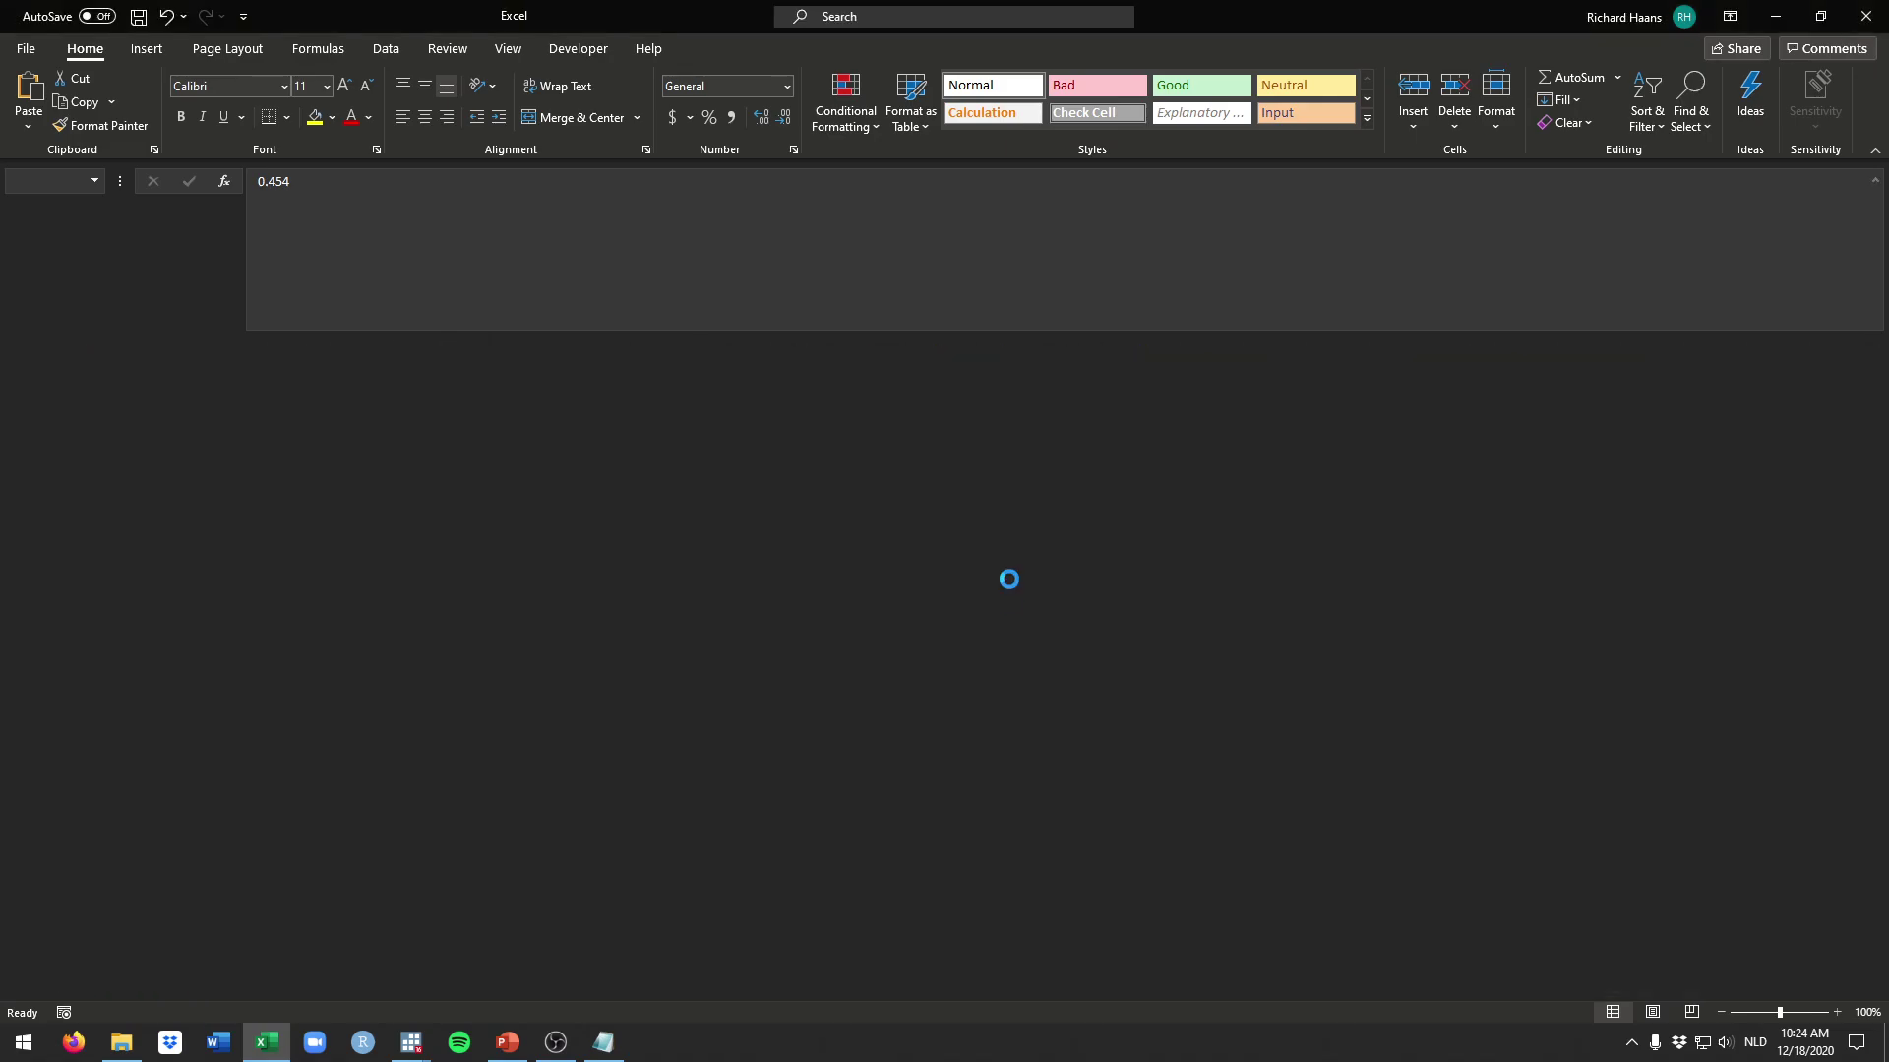
pyautogui.click(1272, 433)
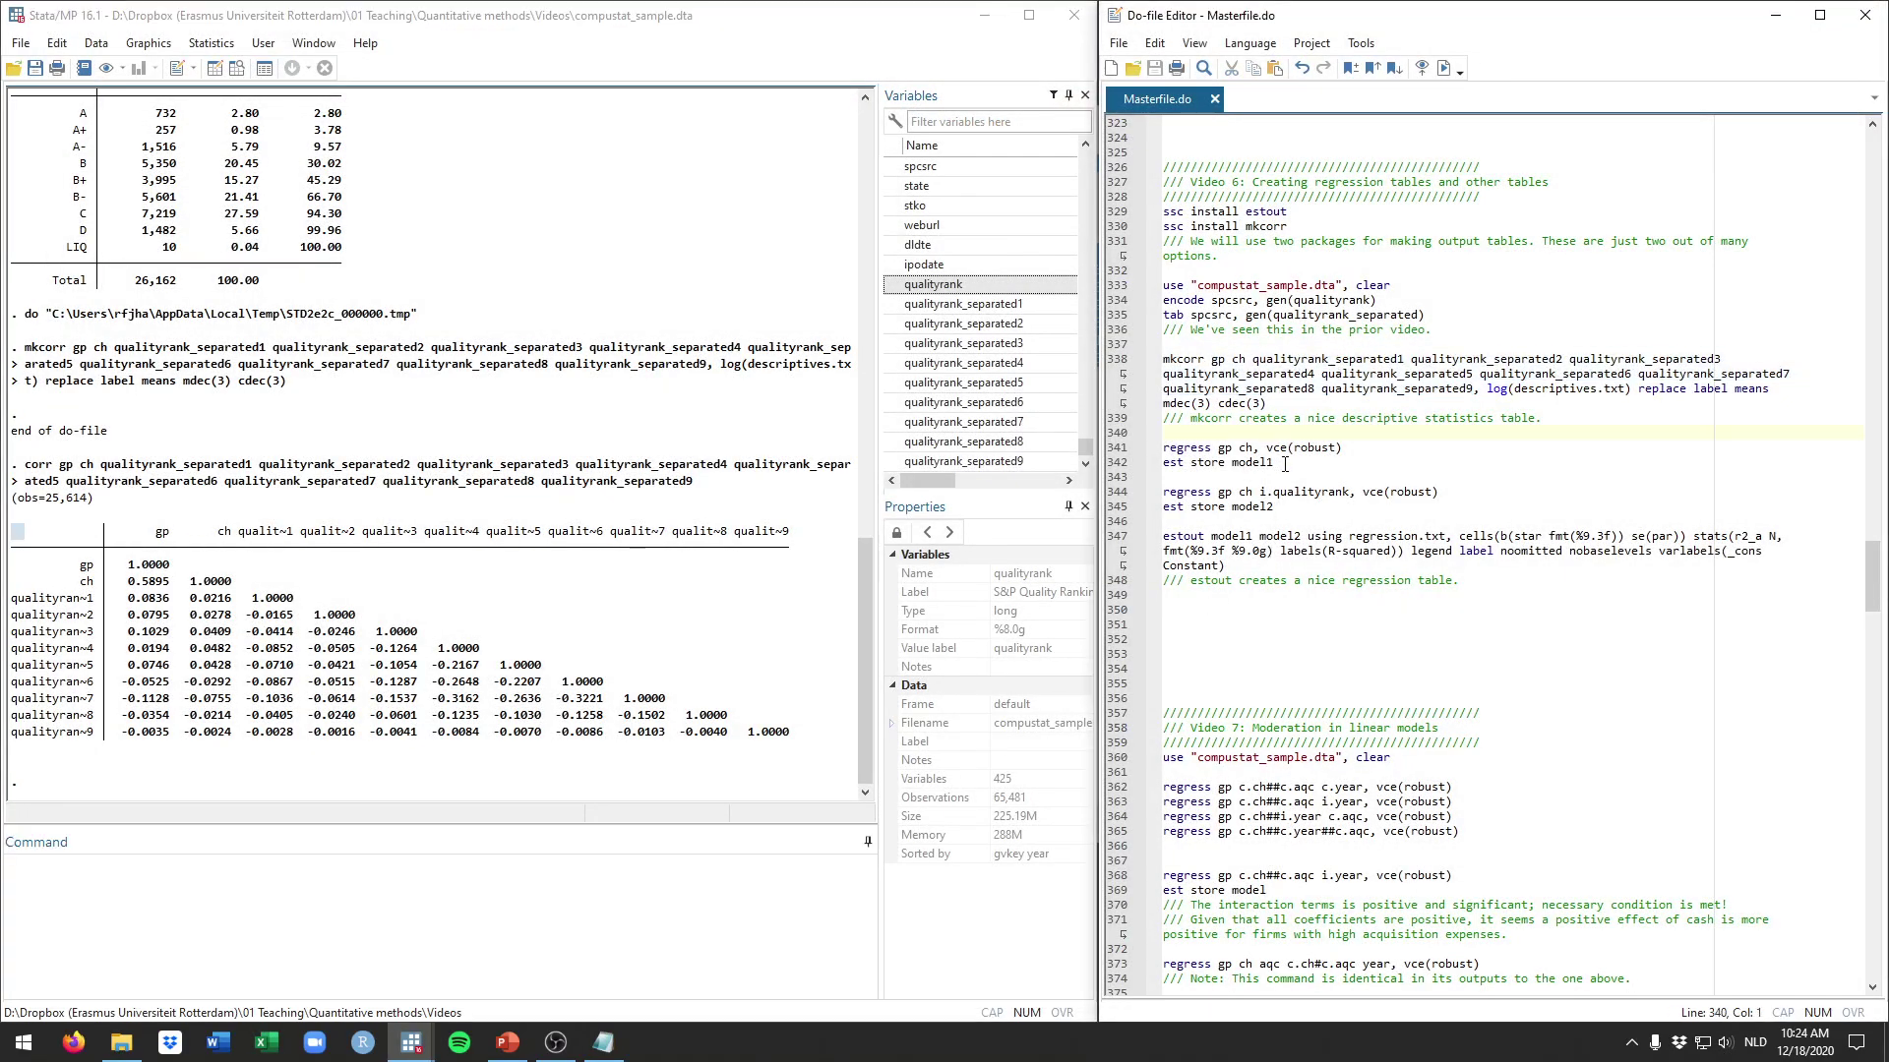
pyautogui.click(1268, 568)
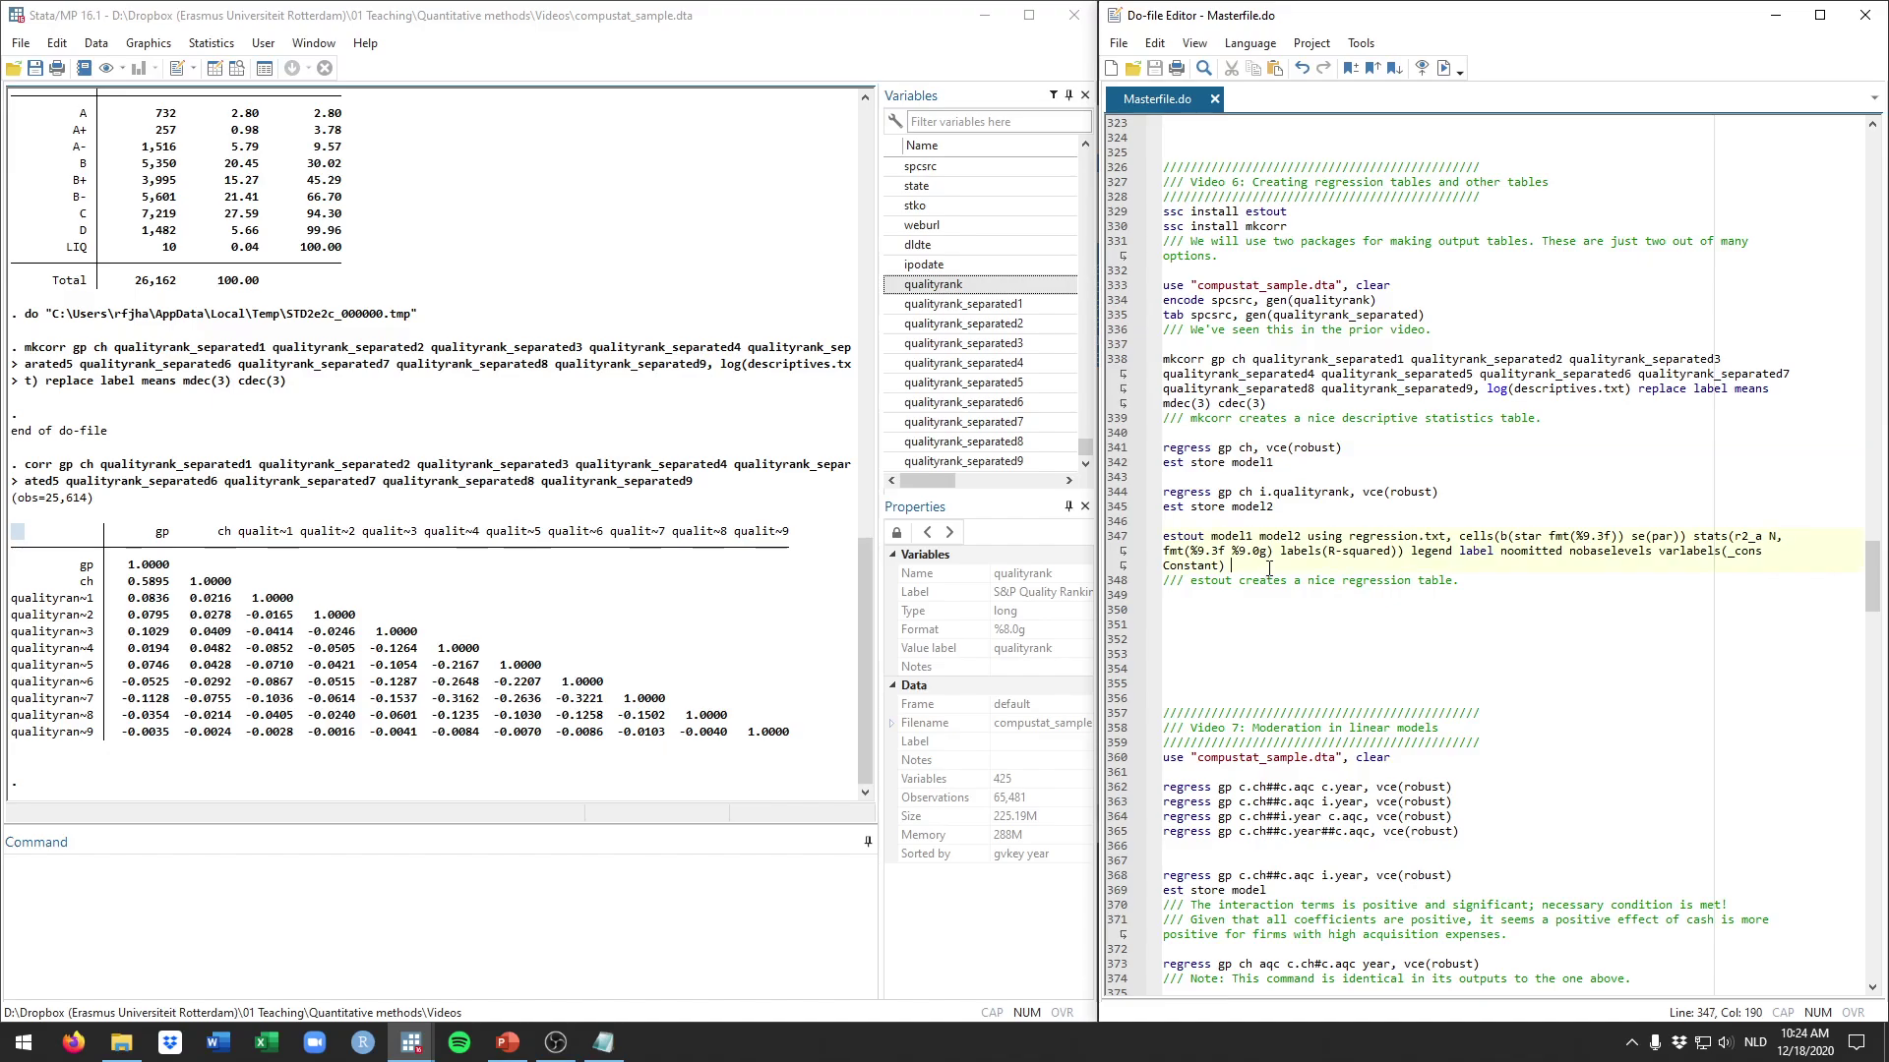
pyautogui.click(1298, 466)
pyautogui.click(1279, 432)
pyautogui.keyDown('shift'); pyautogui.click(1312, 513); pyautogui.keyUp('shift')
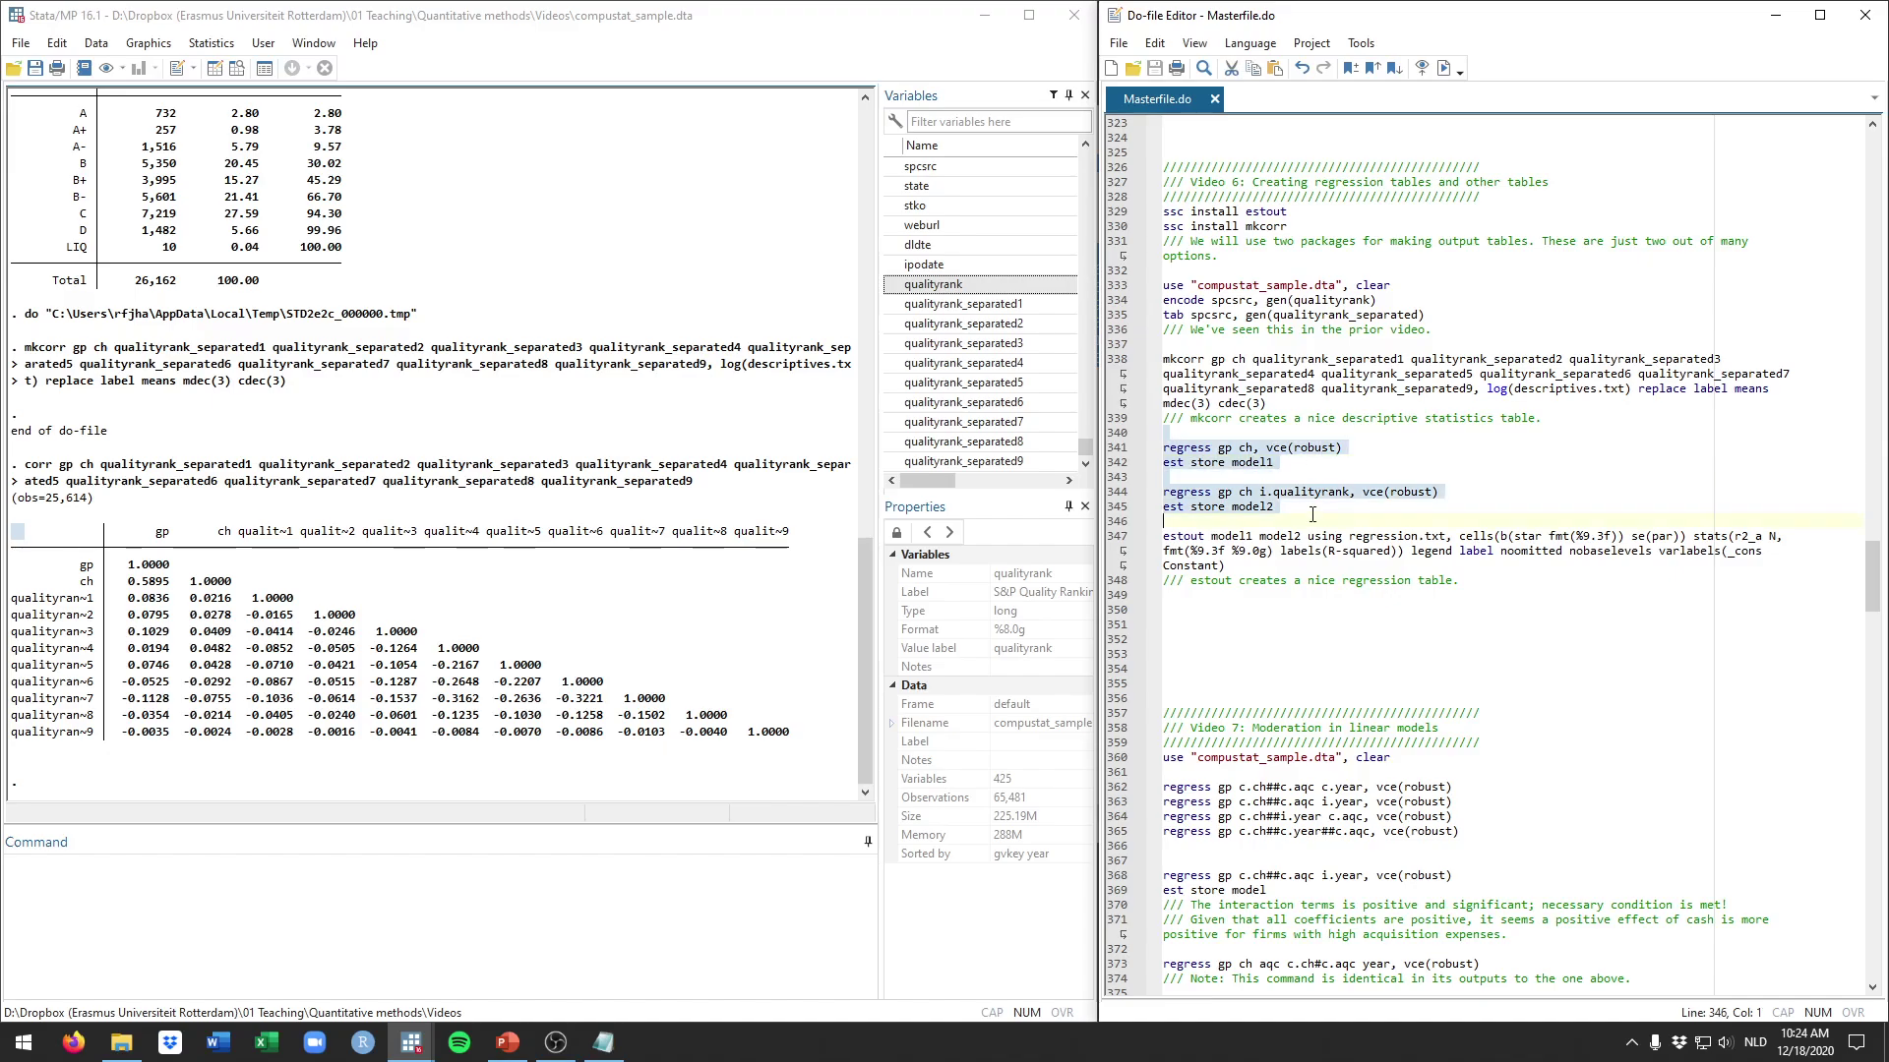
pyautogui.click(1276, 463)
# Run and store model1 (gp on ch) and model2 (adding qualityrank categories)
pyautogui.moveTo(1116, 463); pyautogui.dragTo(1116, 447)
pyautogui.hotkey('ctrl', 'd')
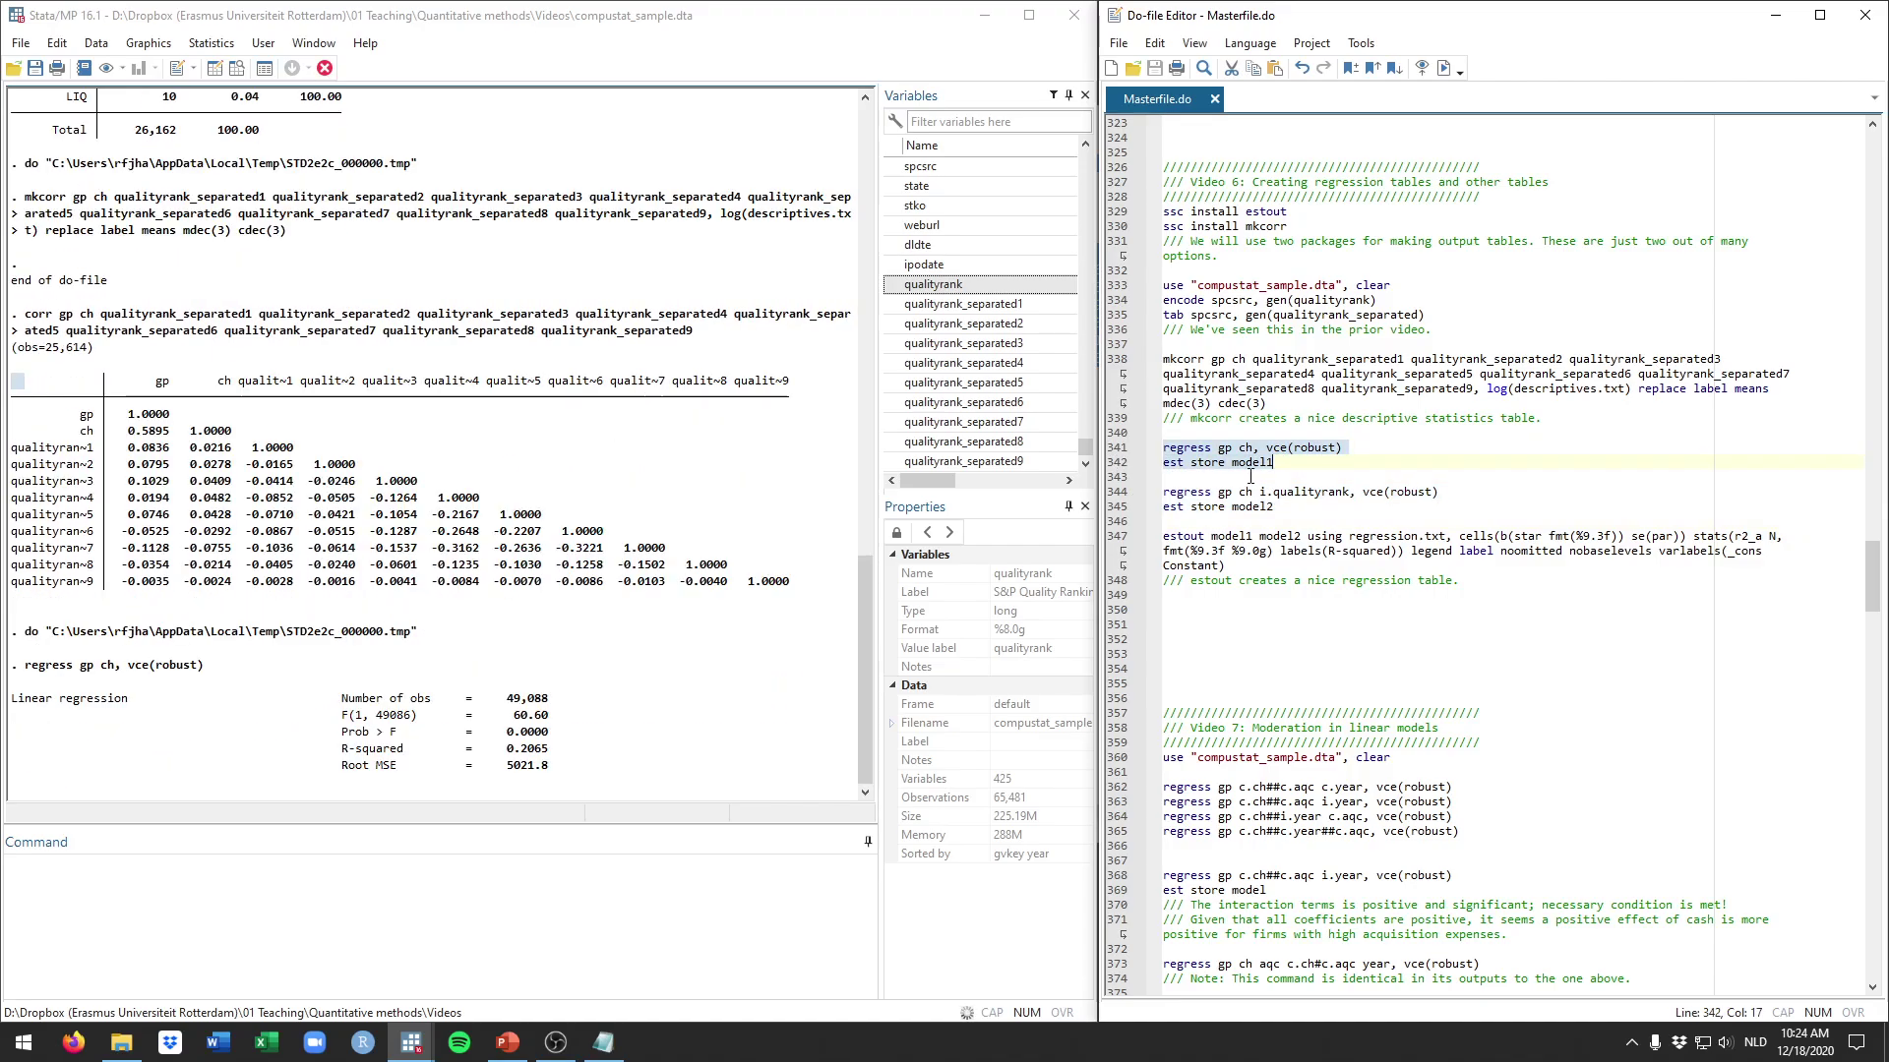
pyautogui.moveTo(1274, 506); pyautogui.dragTo(1162, 491)
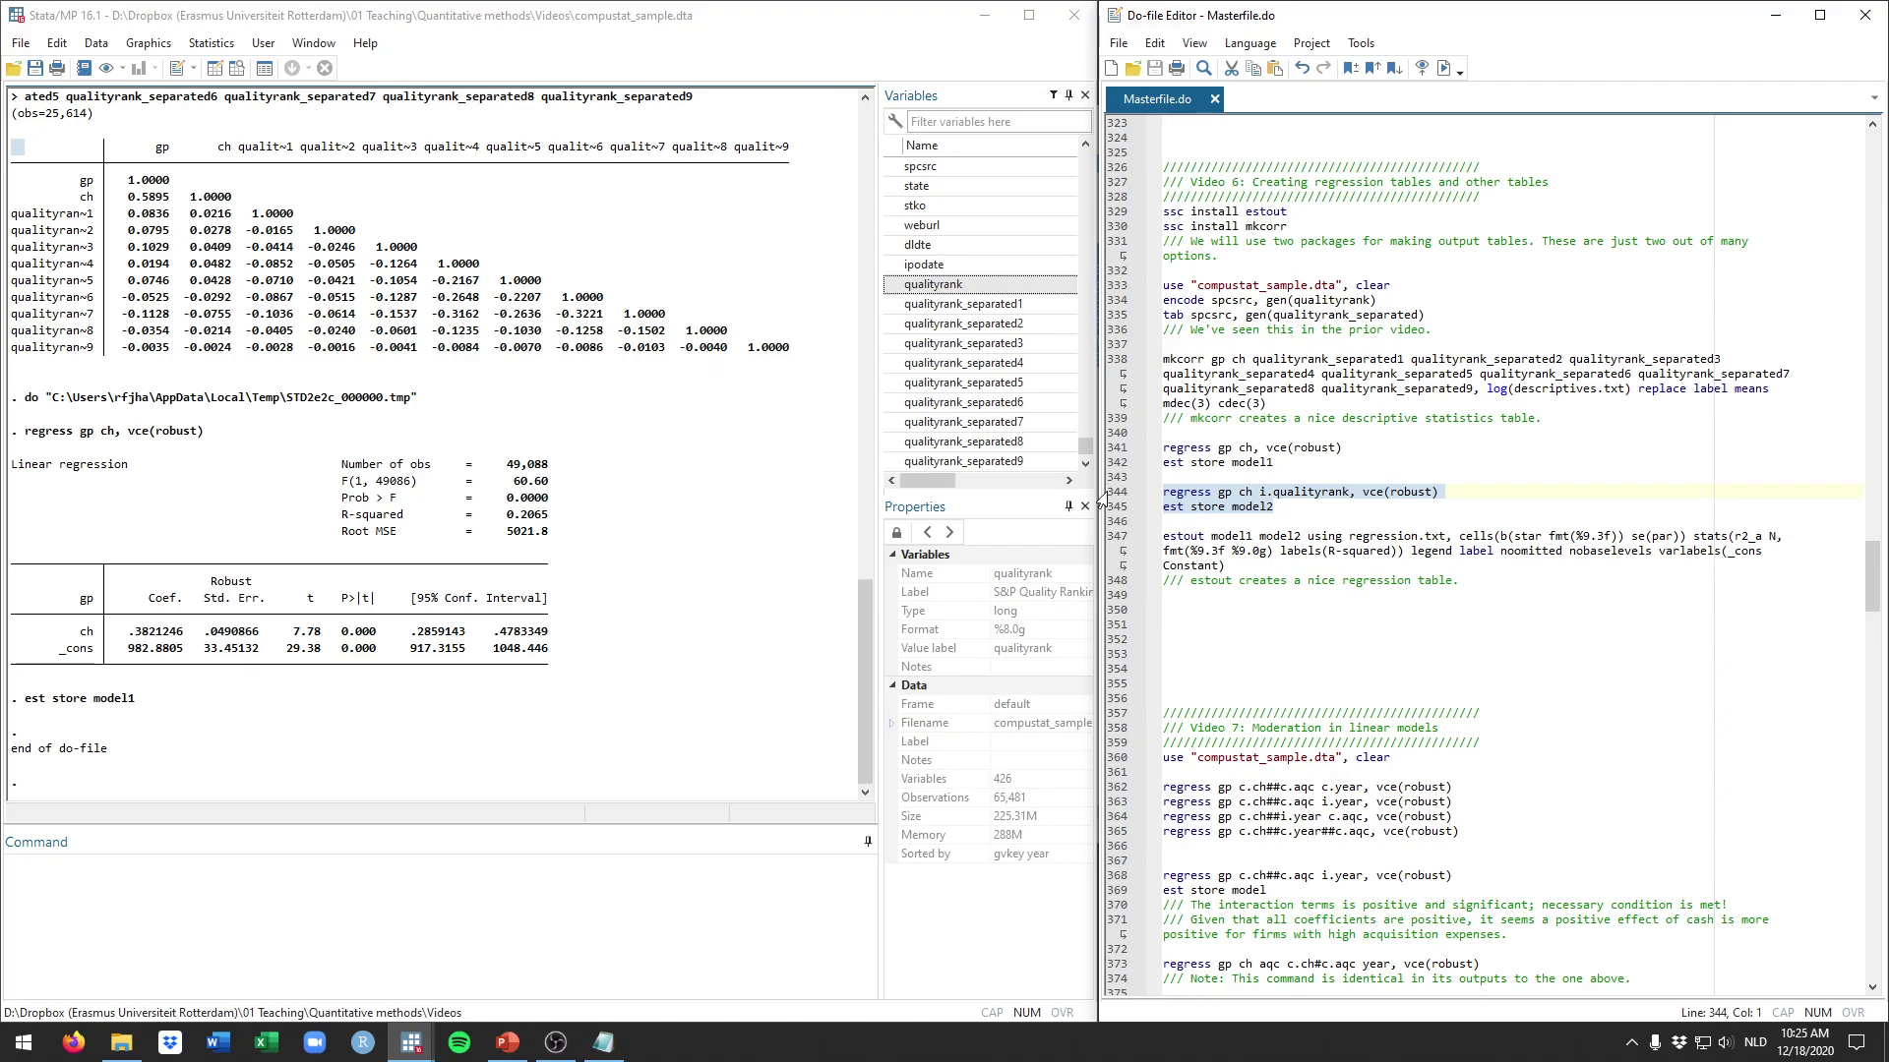
pyautogui.hotkey('ctrl', 'd')
pyautogui.doubleClick(1311, 492)
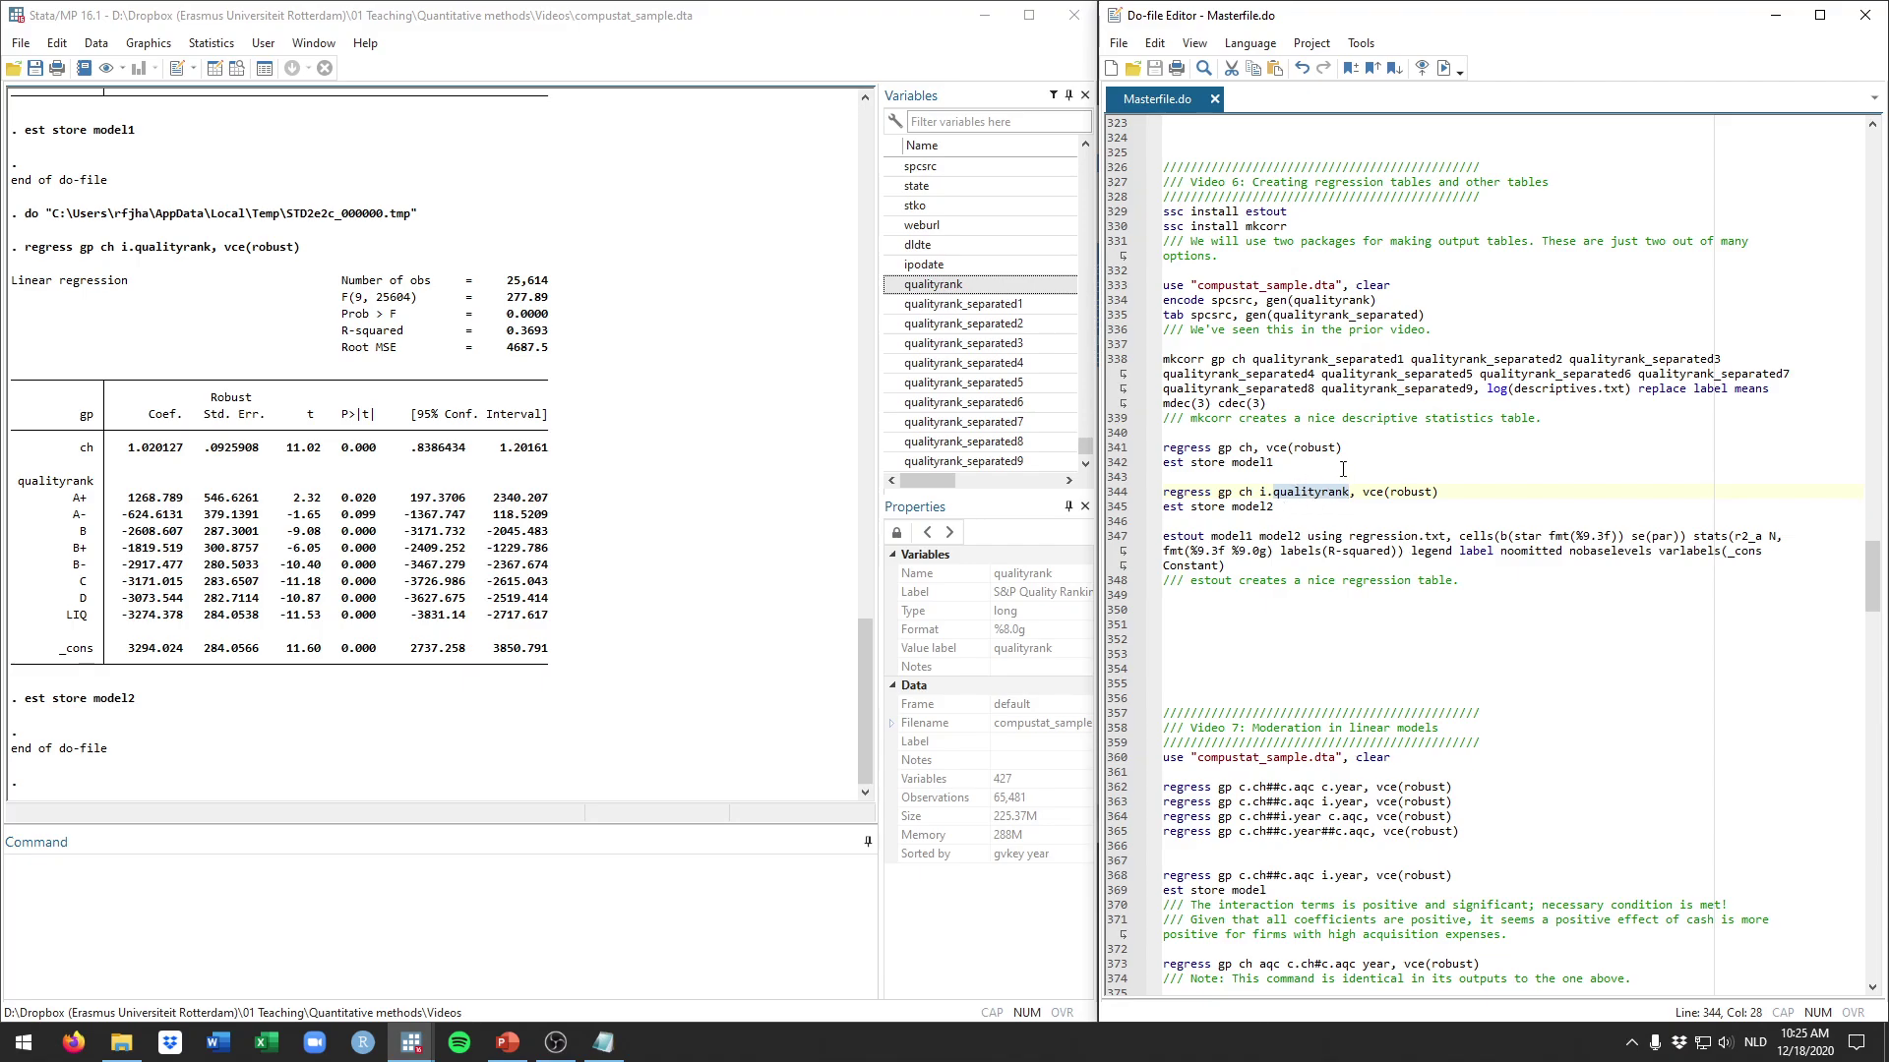
pyautogui.moveTo(1472, 395); pyautogui.dragTo(1275, 375)
pyautogui.click(1292, 421)
pyautogui.doubleClick(1310, 494)
pyautogui.click(1470, 390)
pyautogui.click(1317, 468)
pyautogui.moveTo(1273, 465); pyautogui.dragTo(1151, 470)
pyautogui.moveTo(1275, 507); pyautogui.dragTo(1146, 511)
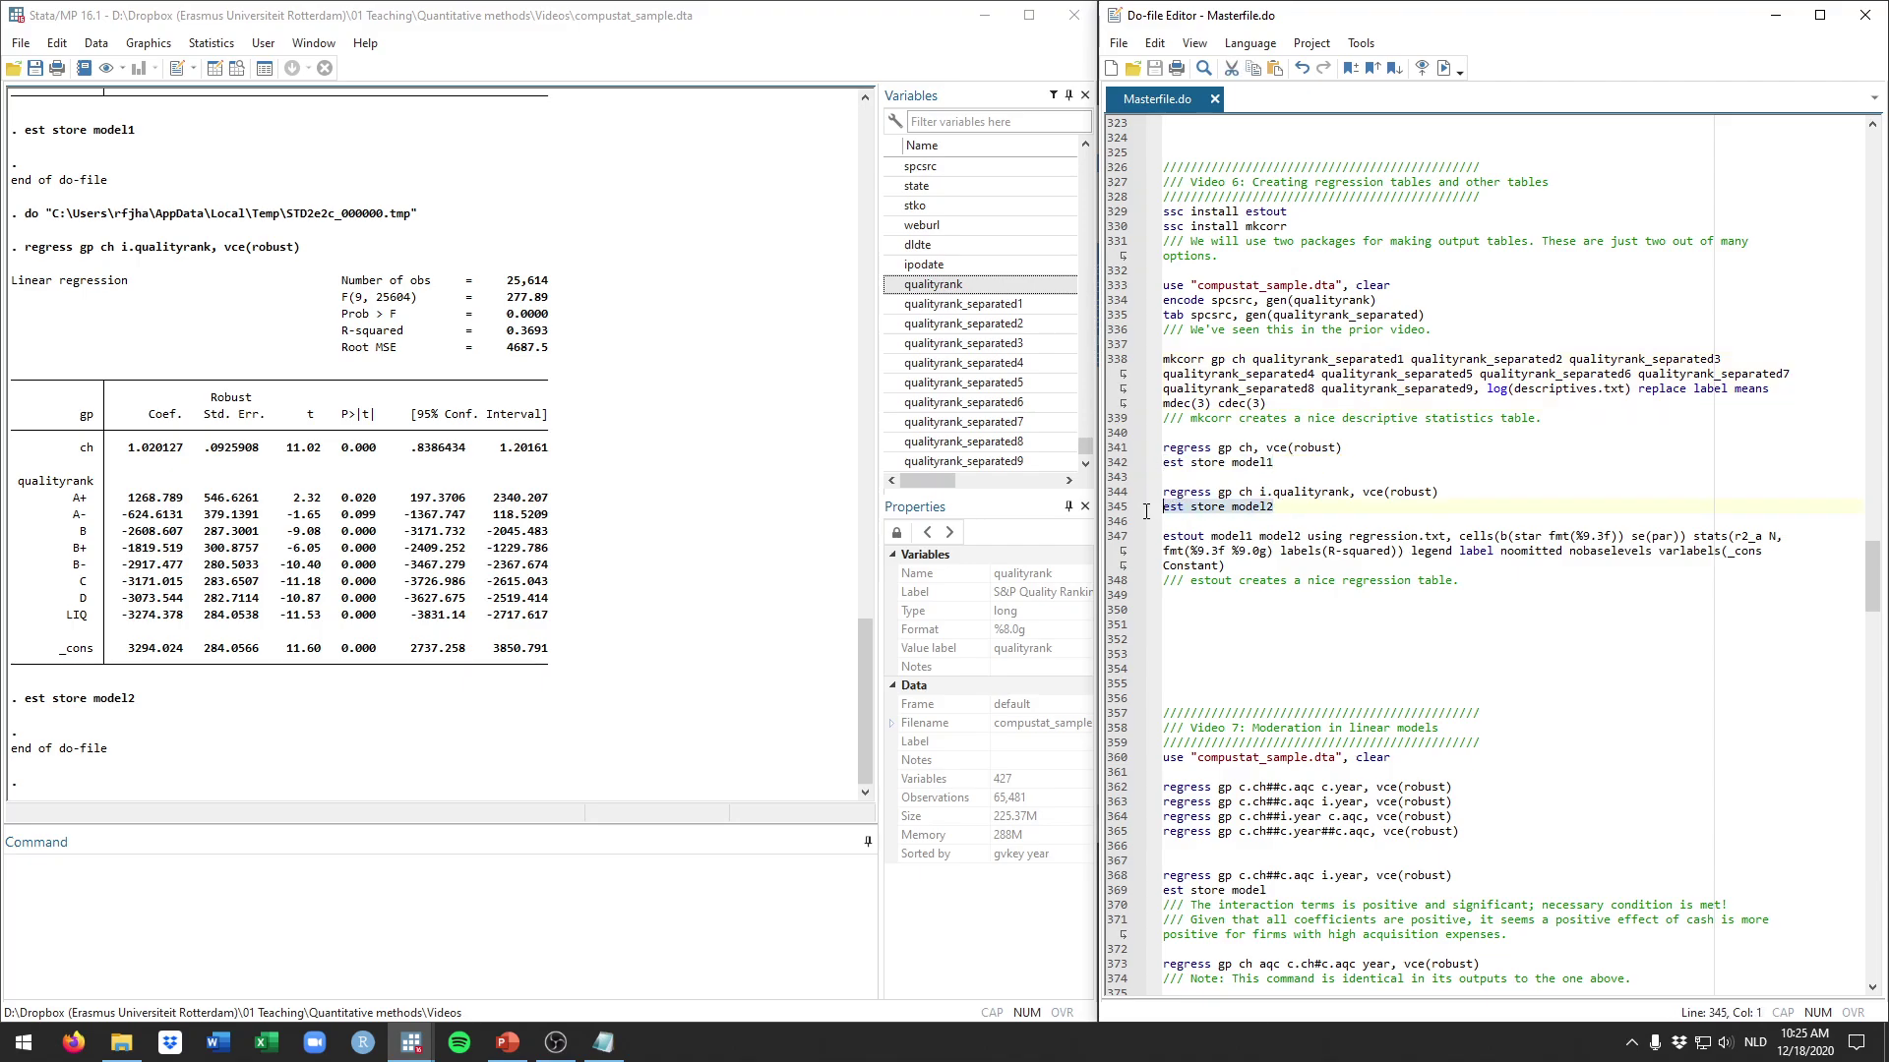
pyautogui.click(1232, 520)
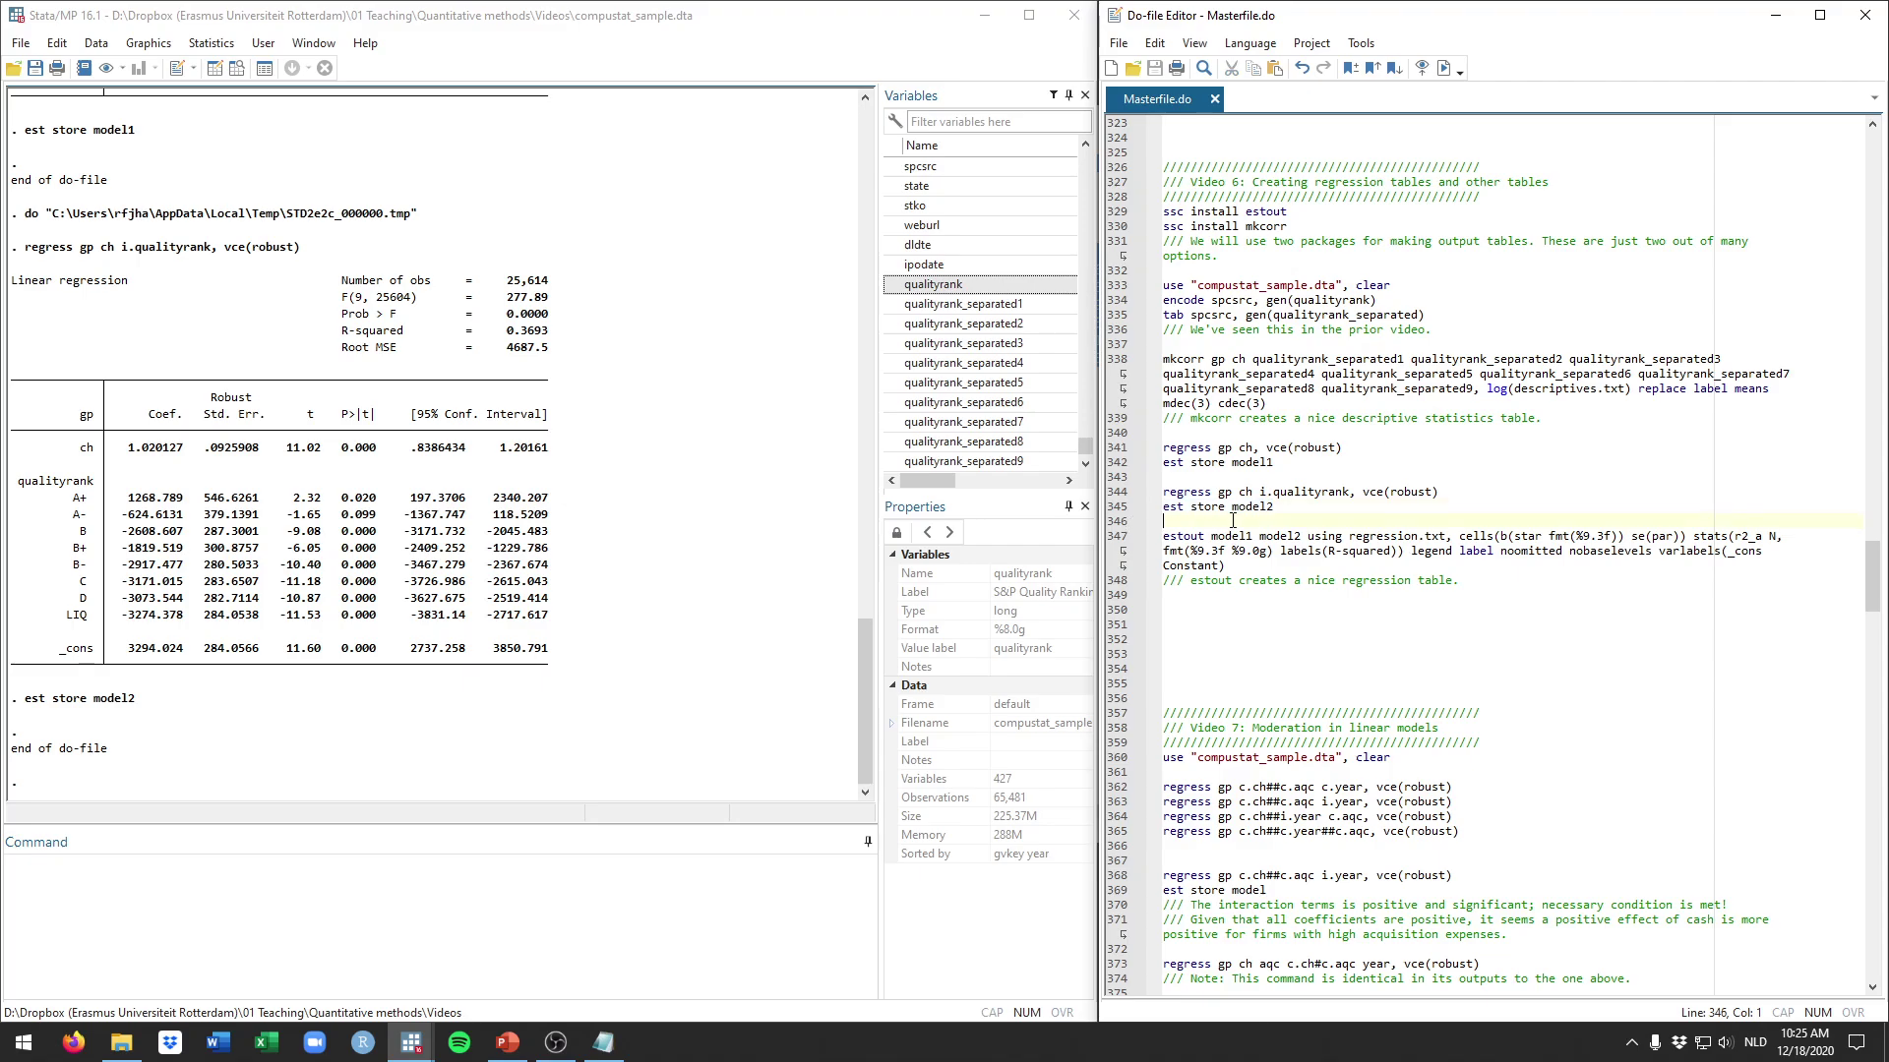
pyautogui.doubleClick(1175, 538)
pyautogui.moveTo(1210, 537); pyautogui.dragTo(1298, 538)
pyautogui.moveTo(1308, 537); pyautogui.dragTo(1452, 543)
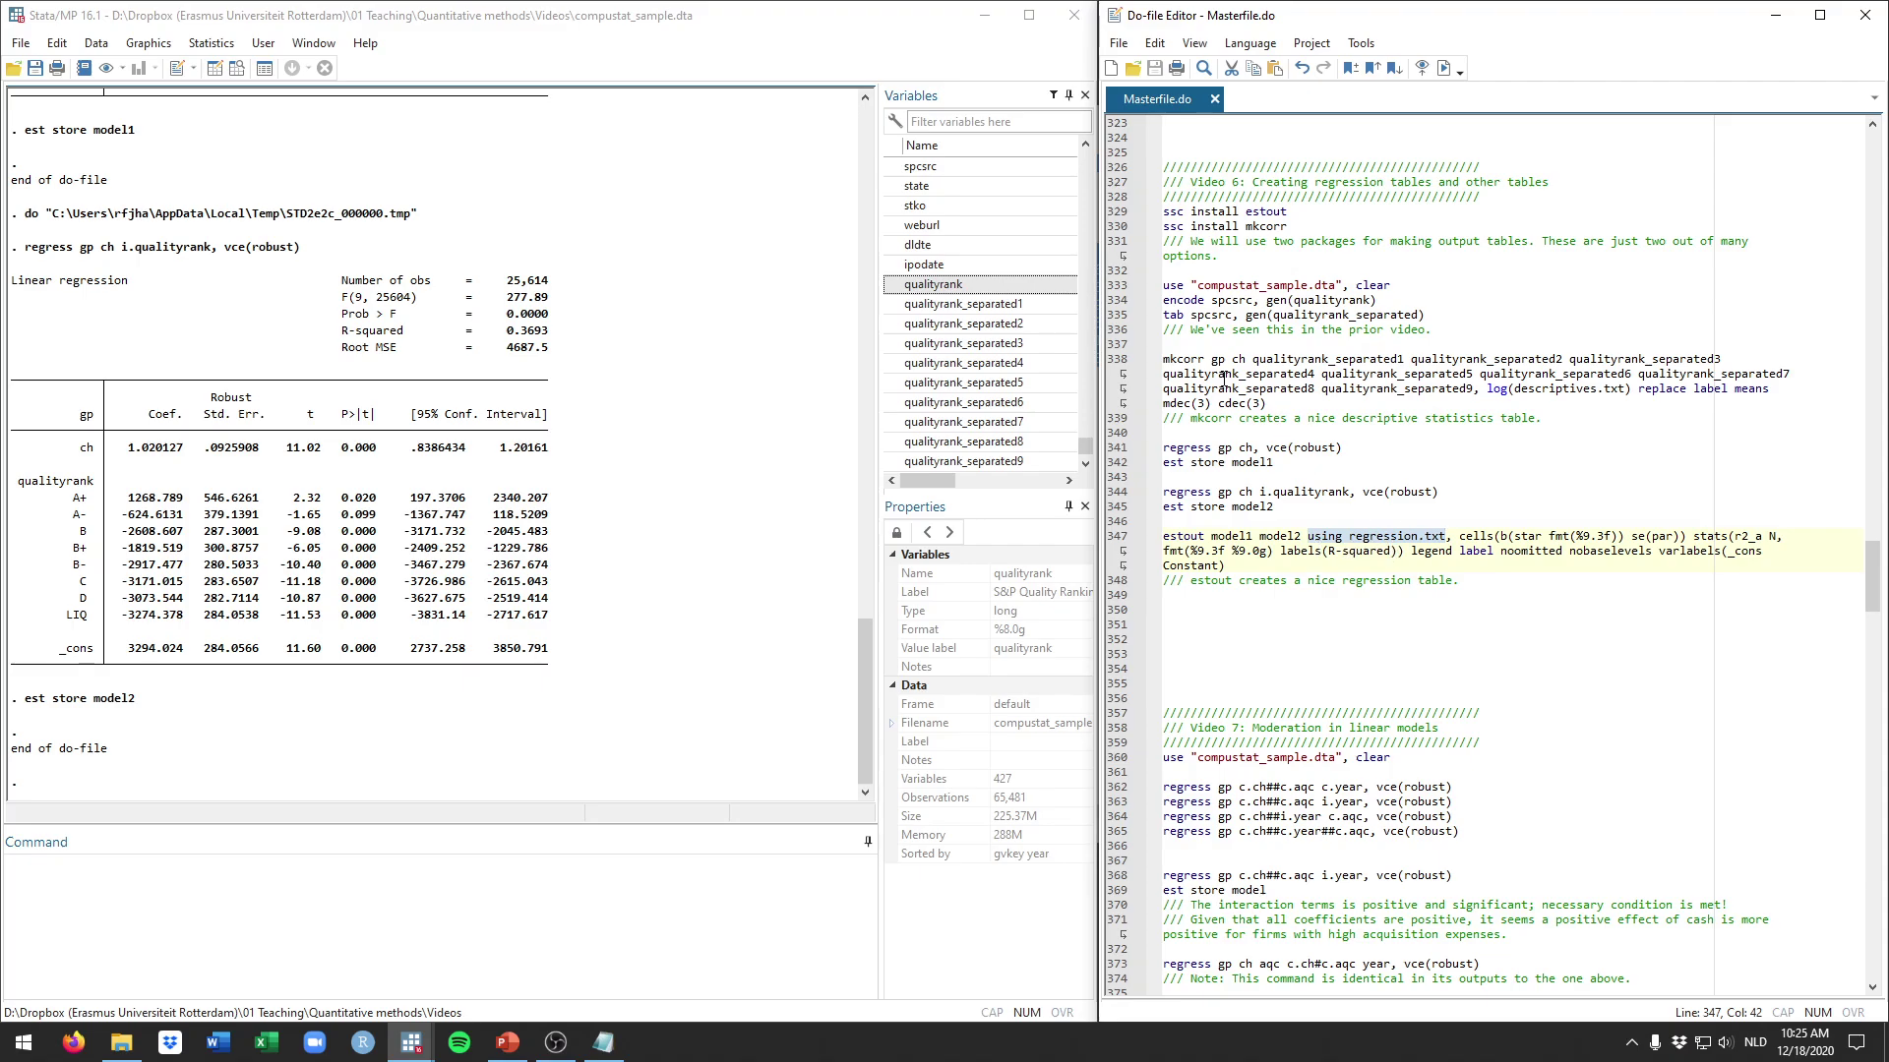
pyautogui.moveTo(1484, 390); pyautogui.dragTo(1631, 391)
pyautogui.click(1340, 550)
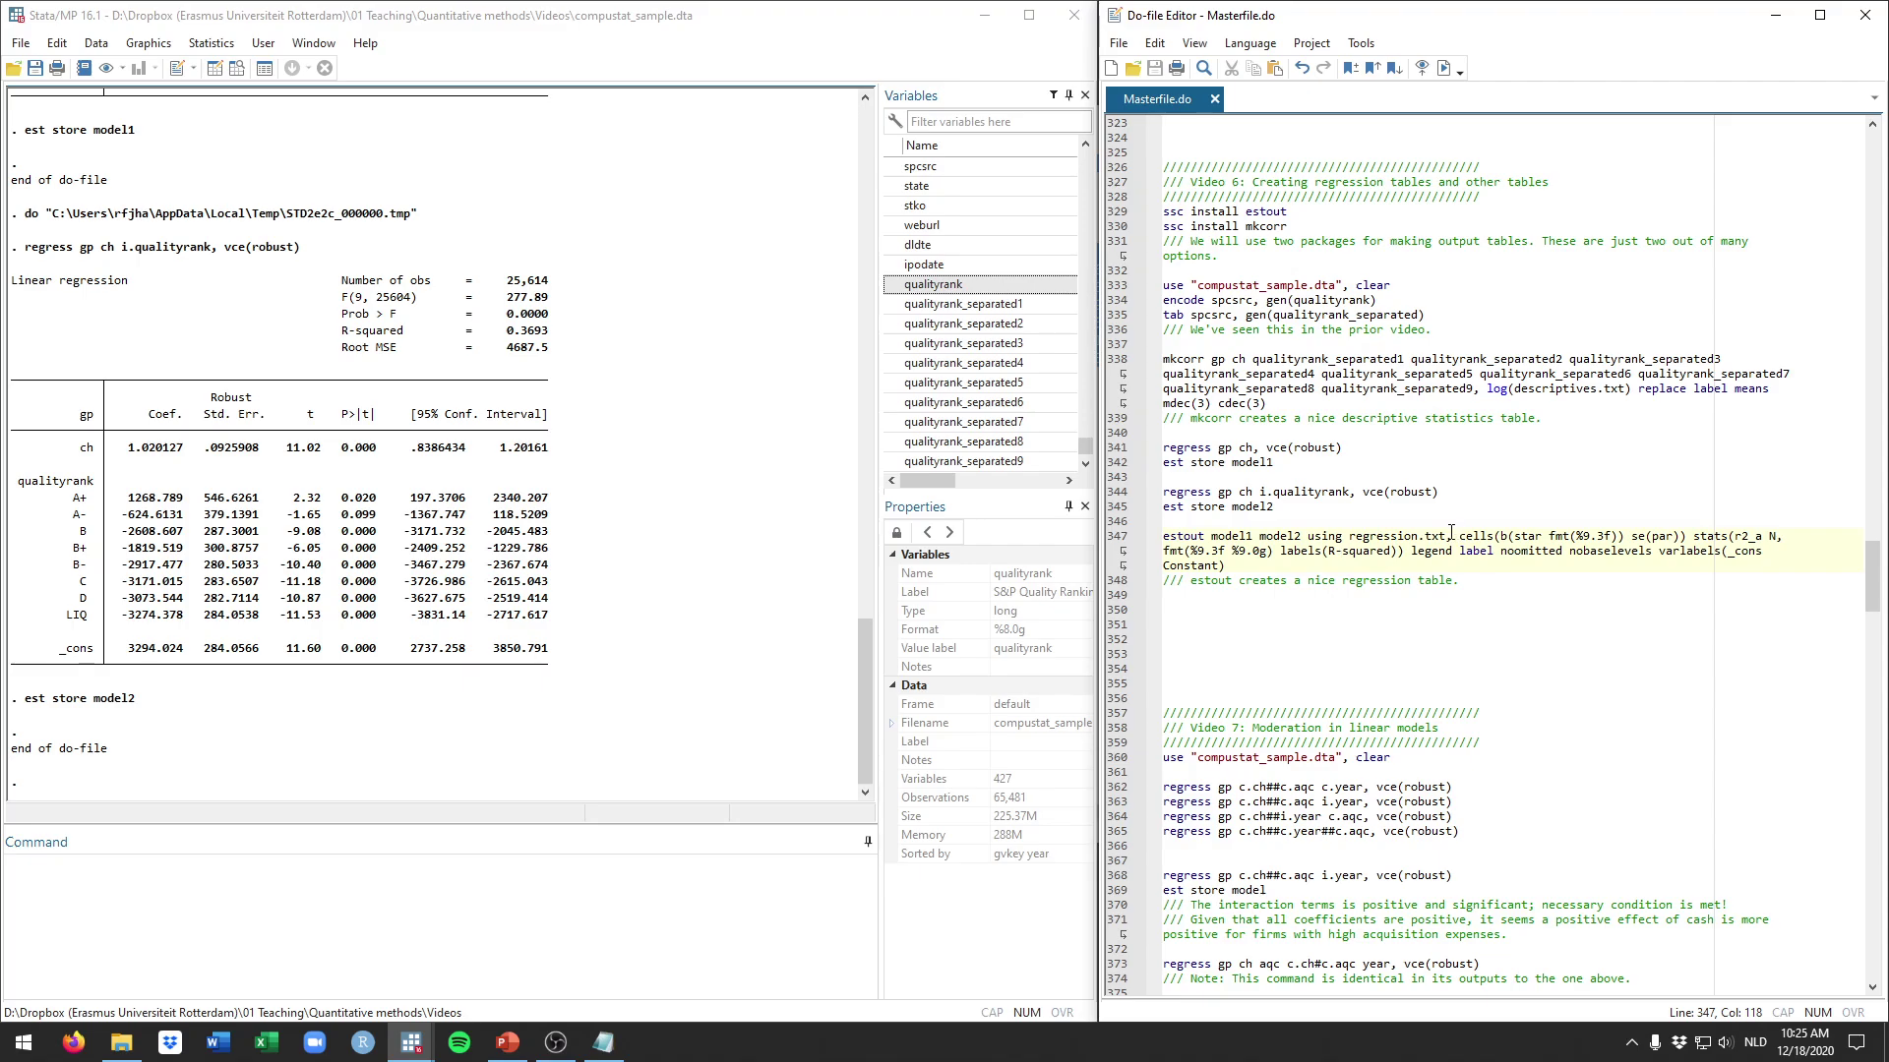
pyautogui.moveTo(1451, 532); pyautogui.dragTo(1309, 536)
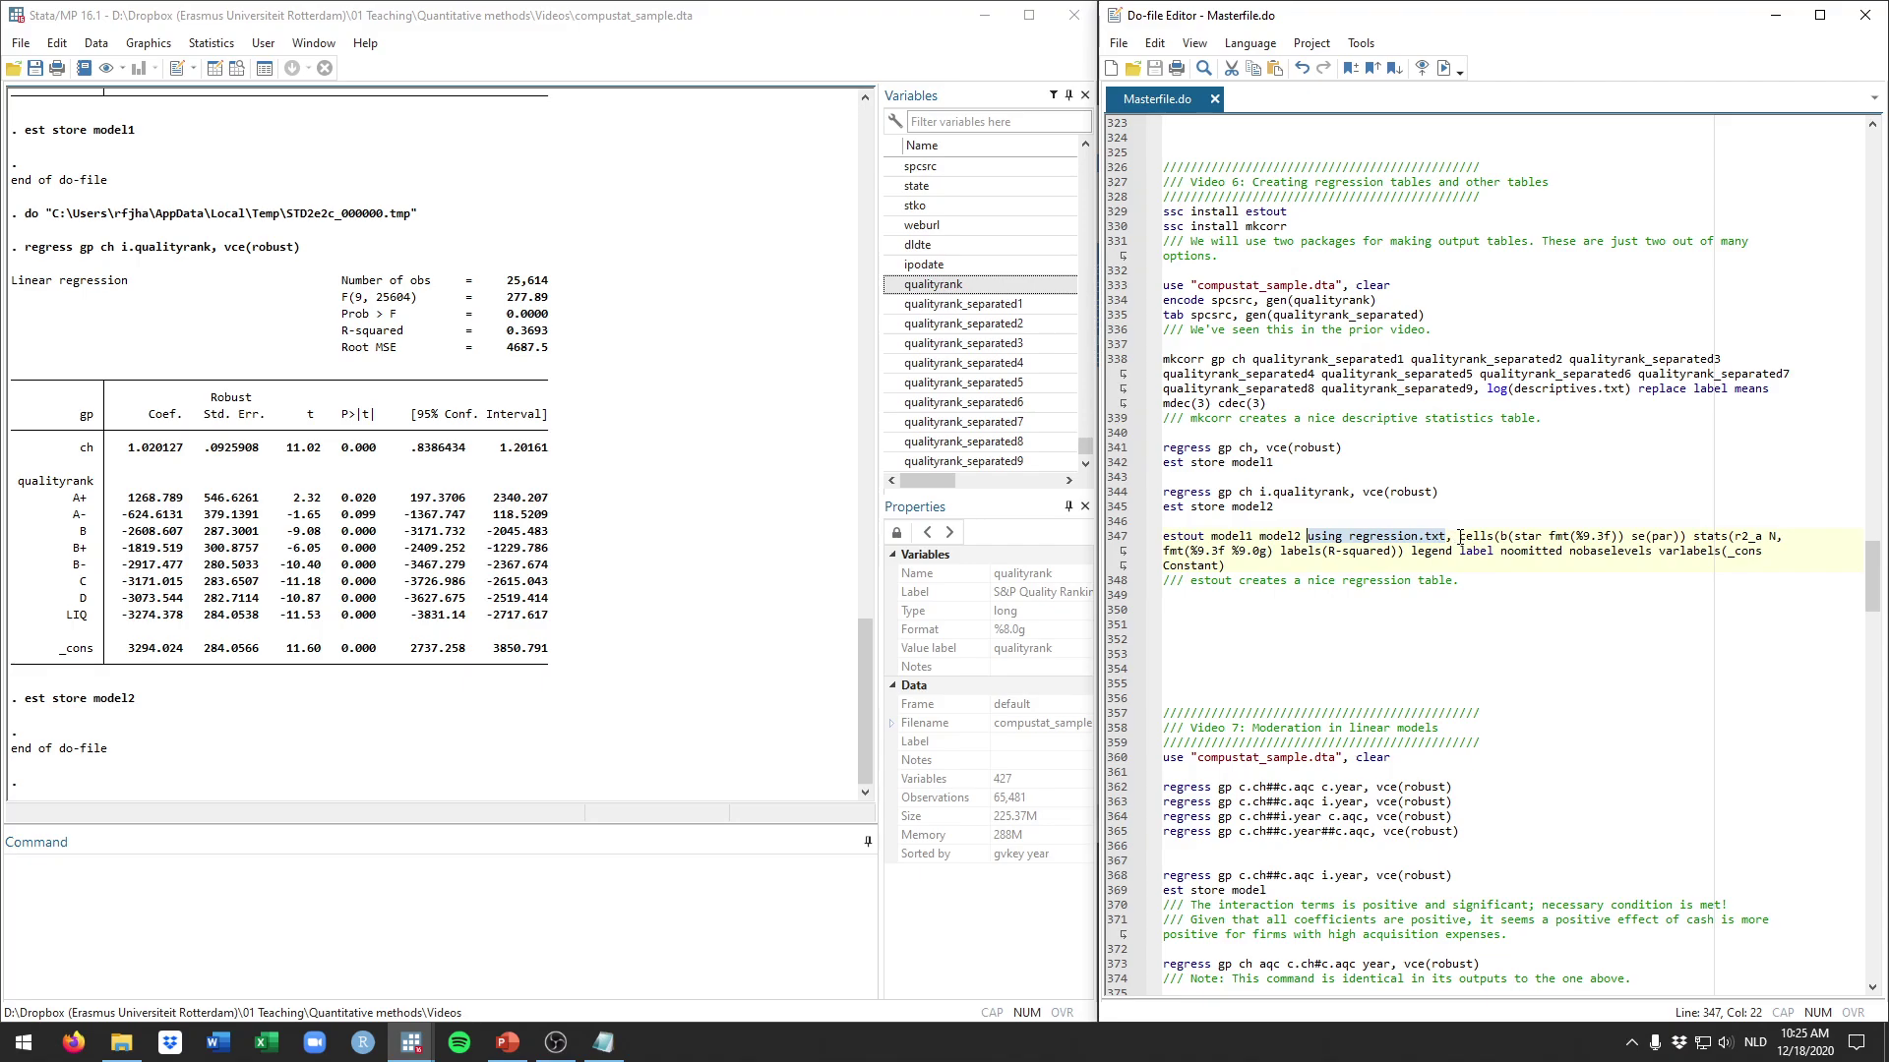
pyautogui.moveTo(1461, 534)
pyautogui.mouseDown()
pyautogui.moveTo(1616, 534)
pyautogui.moveTo(1466, 548)
pyautogui.mouseUp()
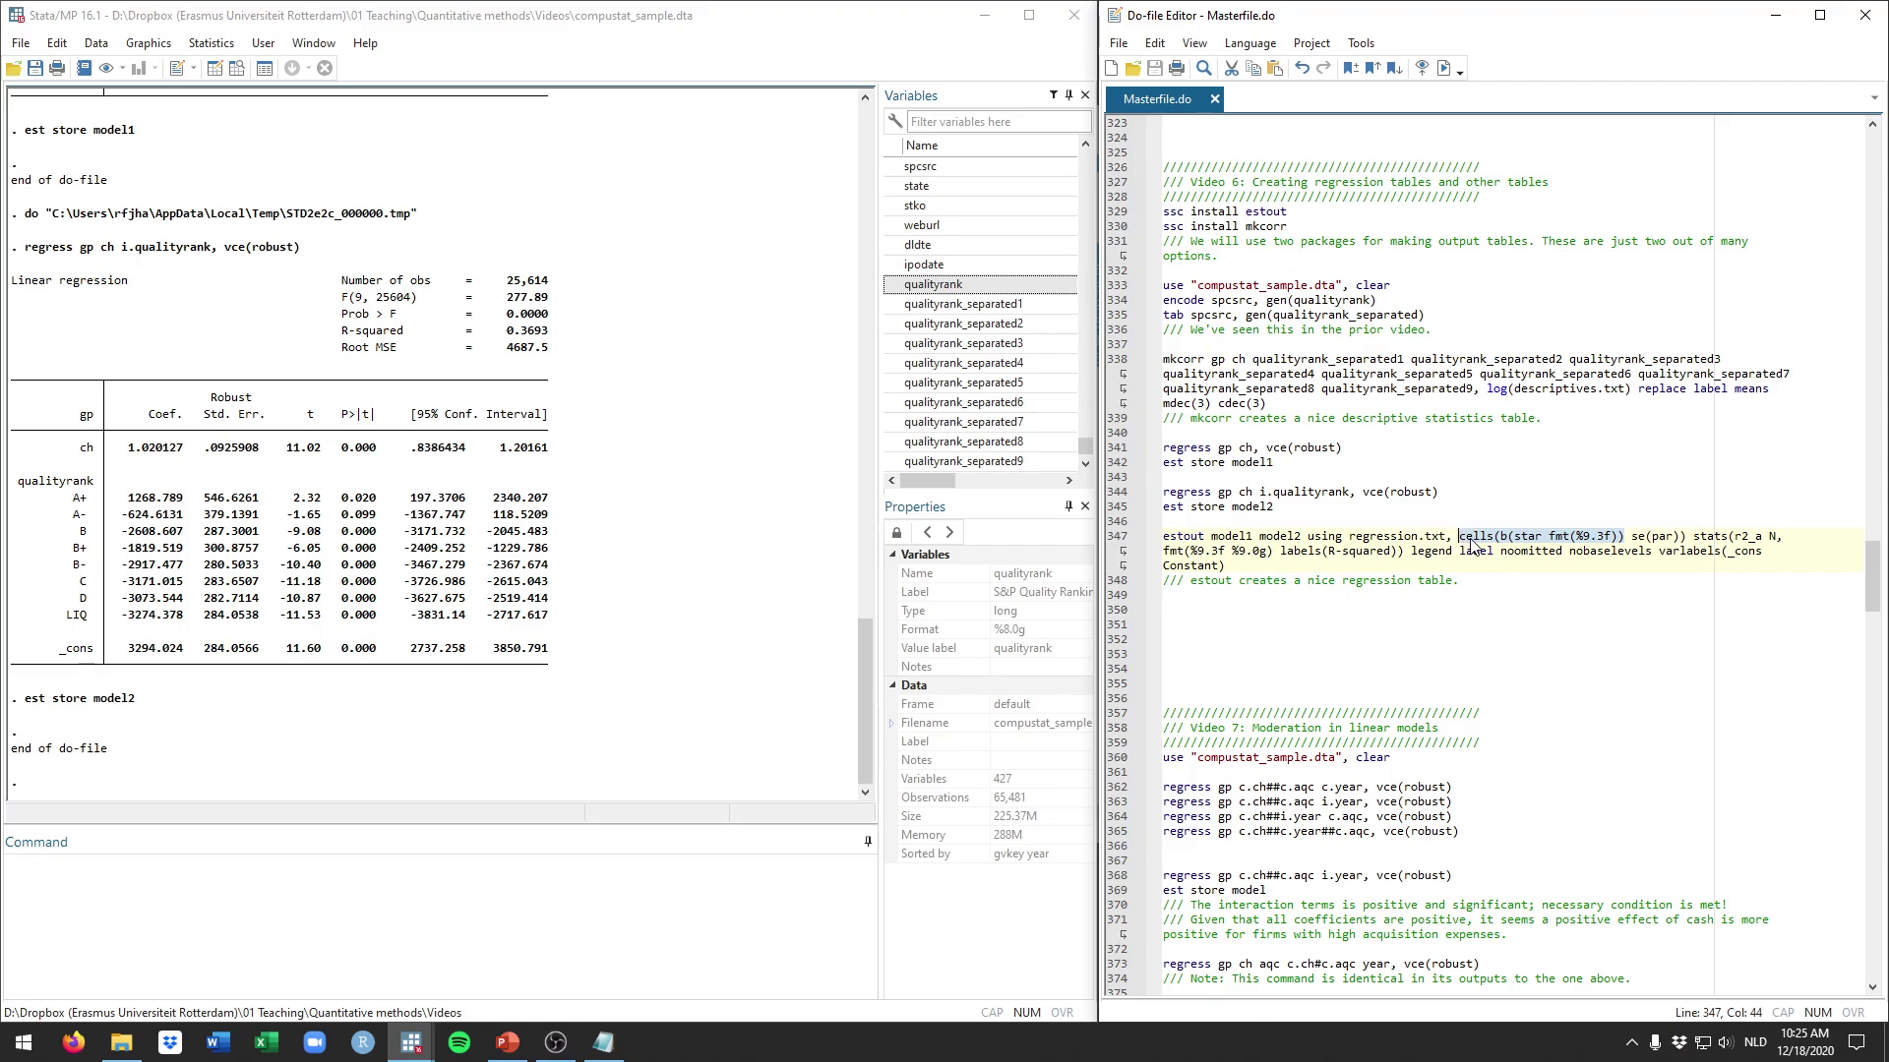
pyautogui.doubleClick(1480, 539)
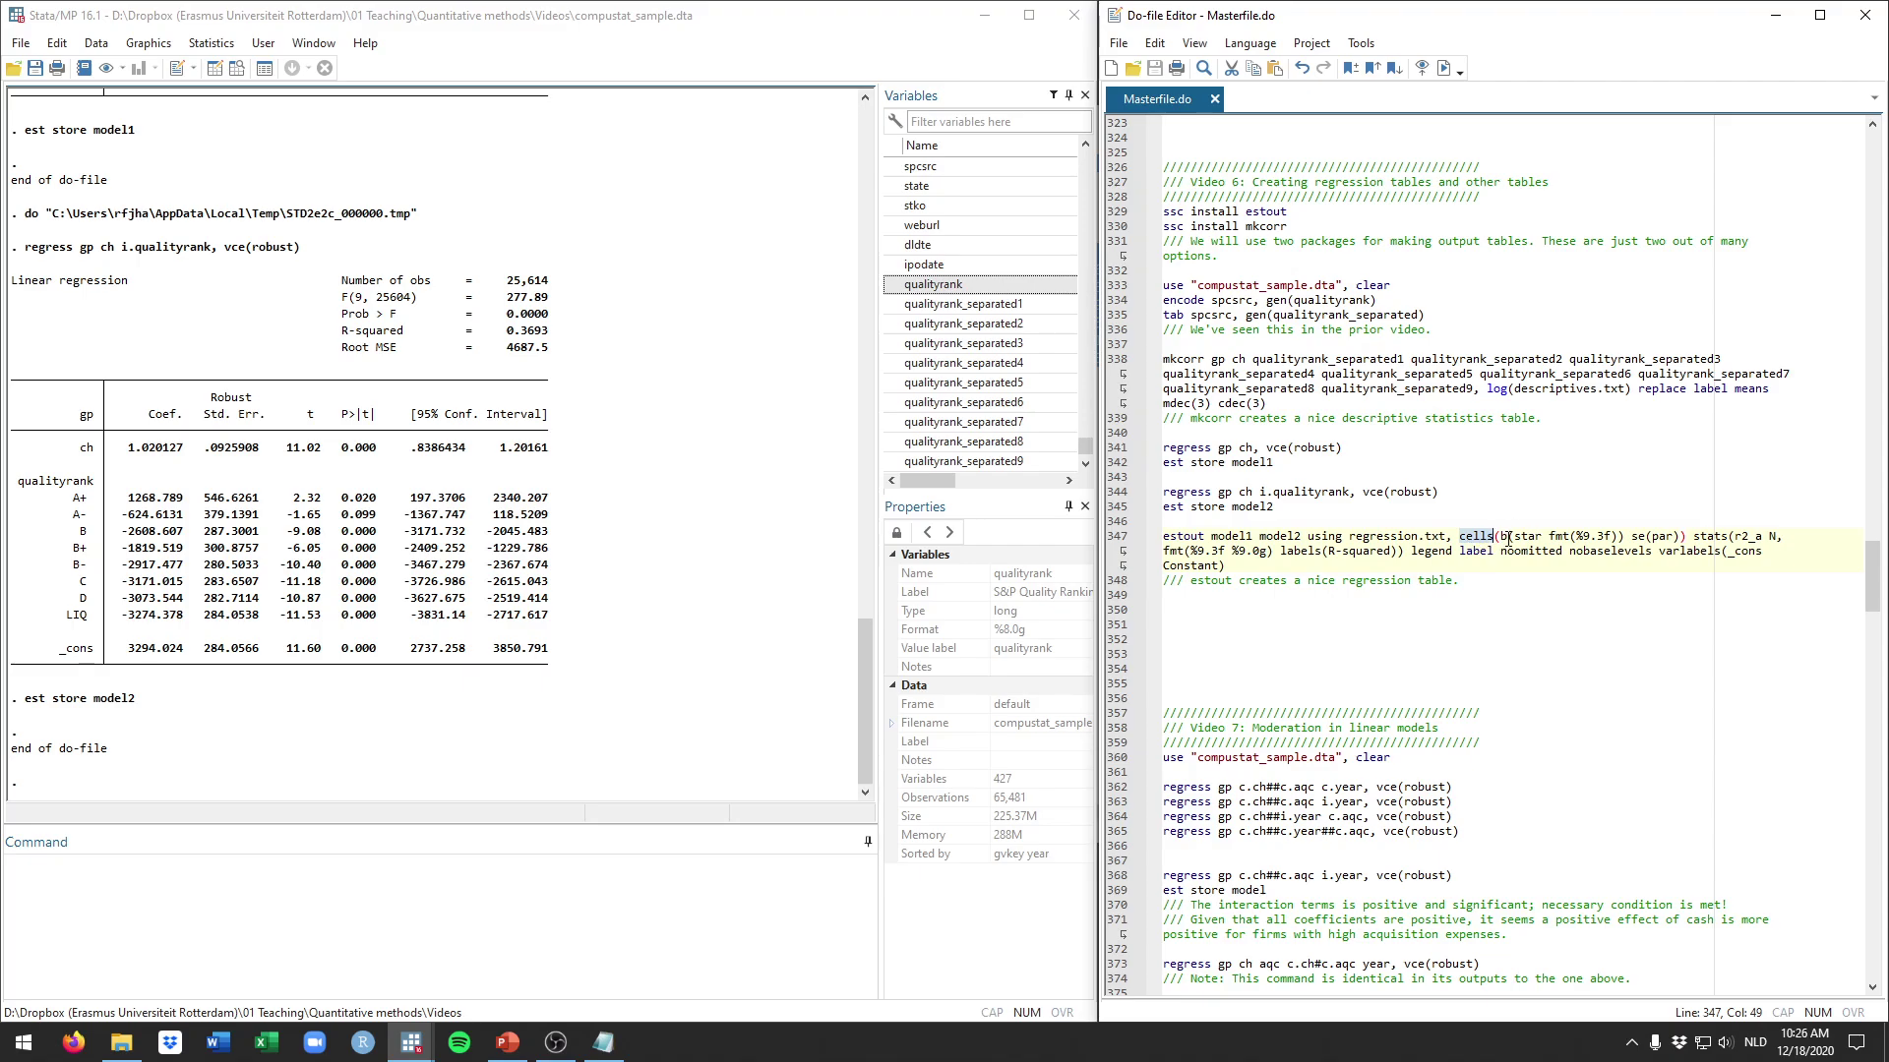
pyautogui.click(1502, 539)
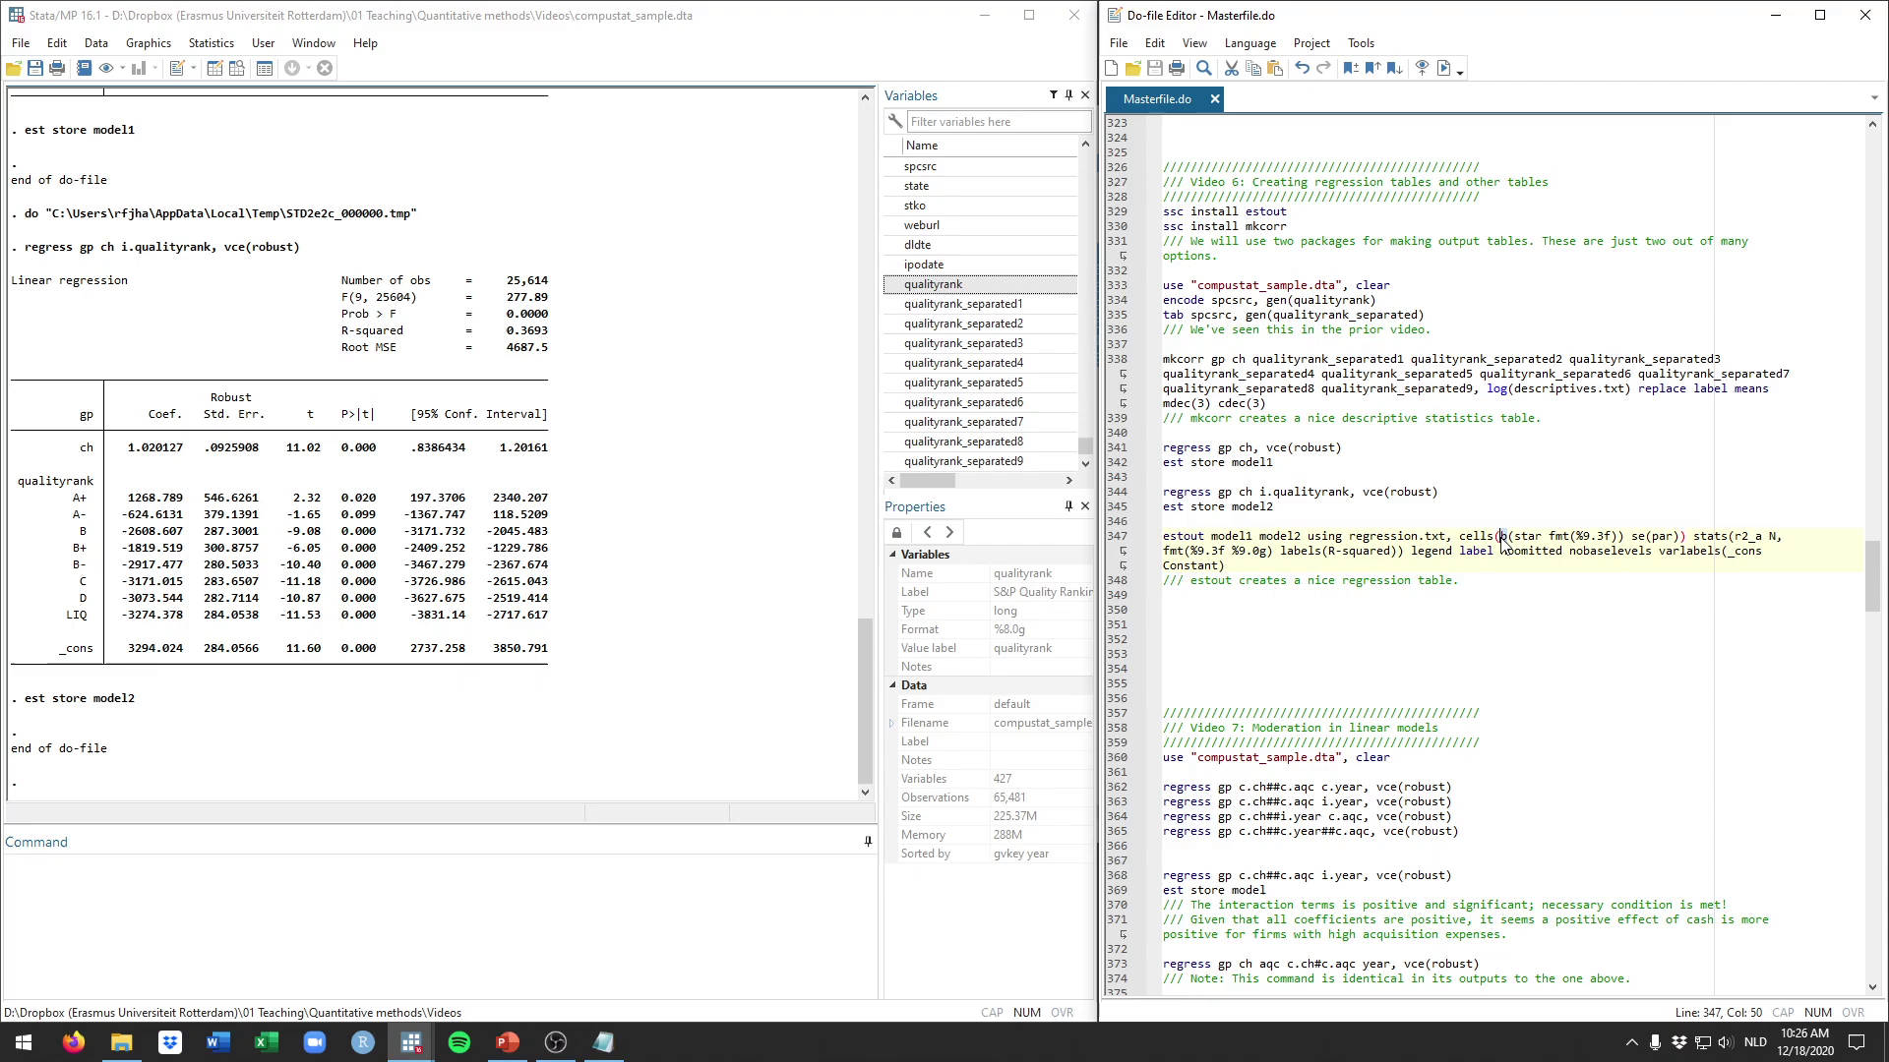
pyautogui.moveTo(129, 448); pyautogui.dragTo(183, 453)
pyautogui.doubleClick(136, 498)
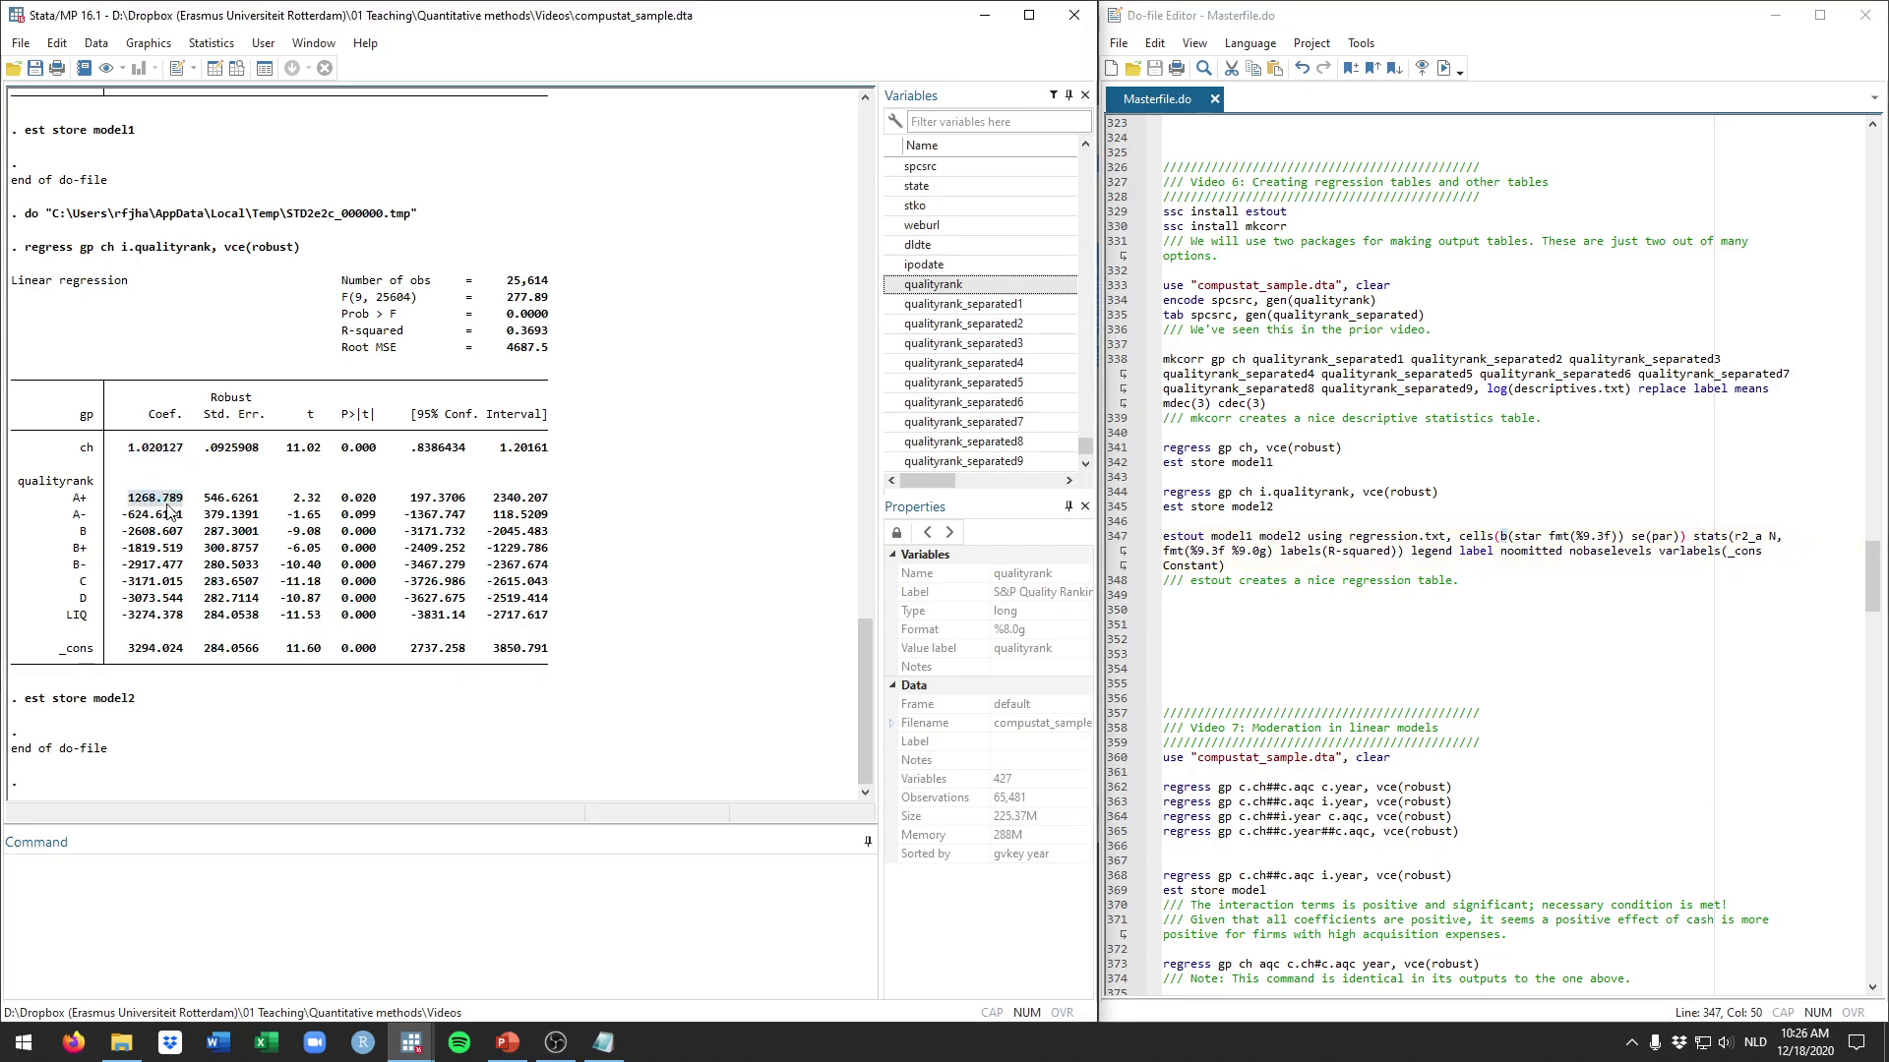
pyautogui.doubleClick(167, 514)
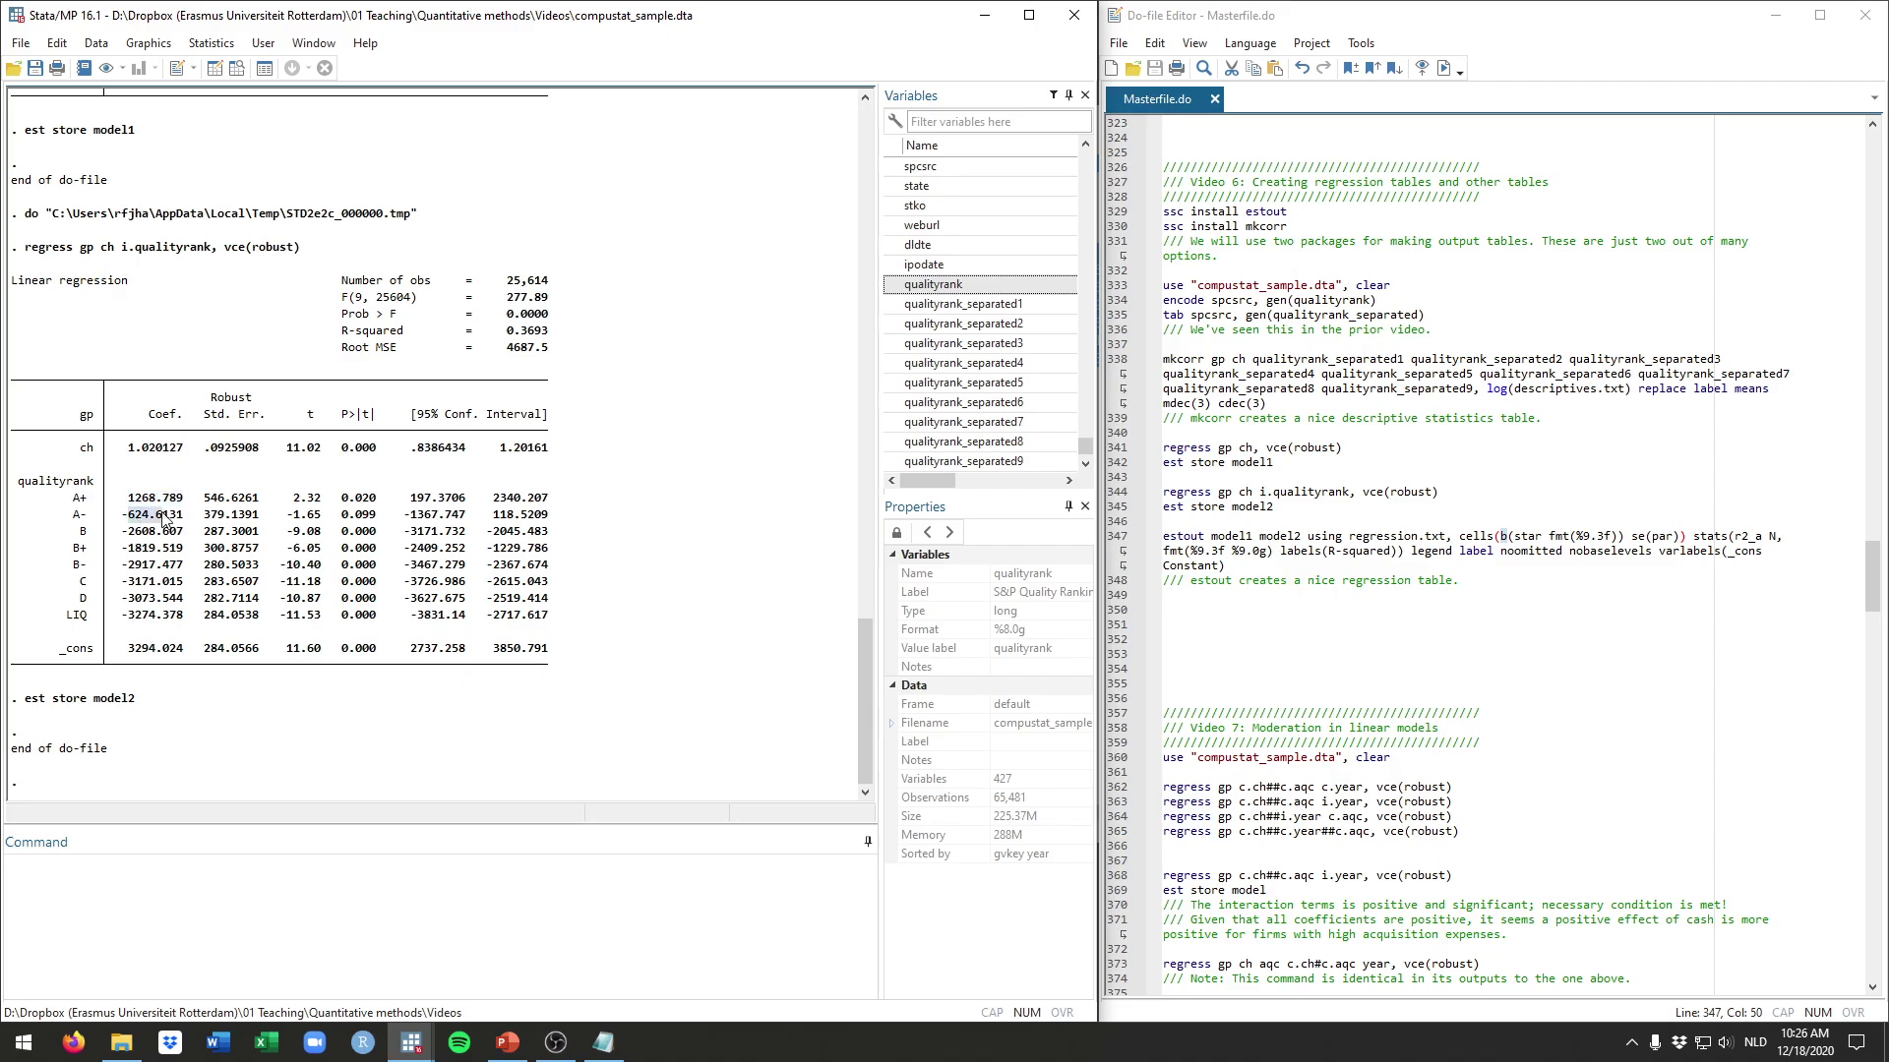
pyautogui.doubleClick(1523, 536)
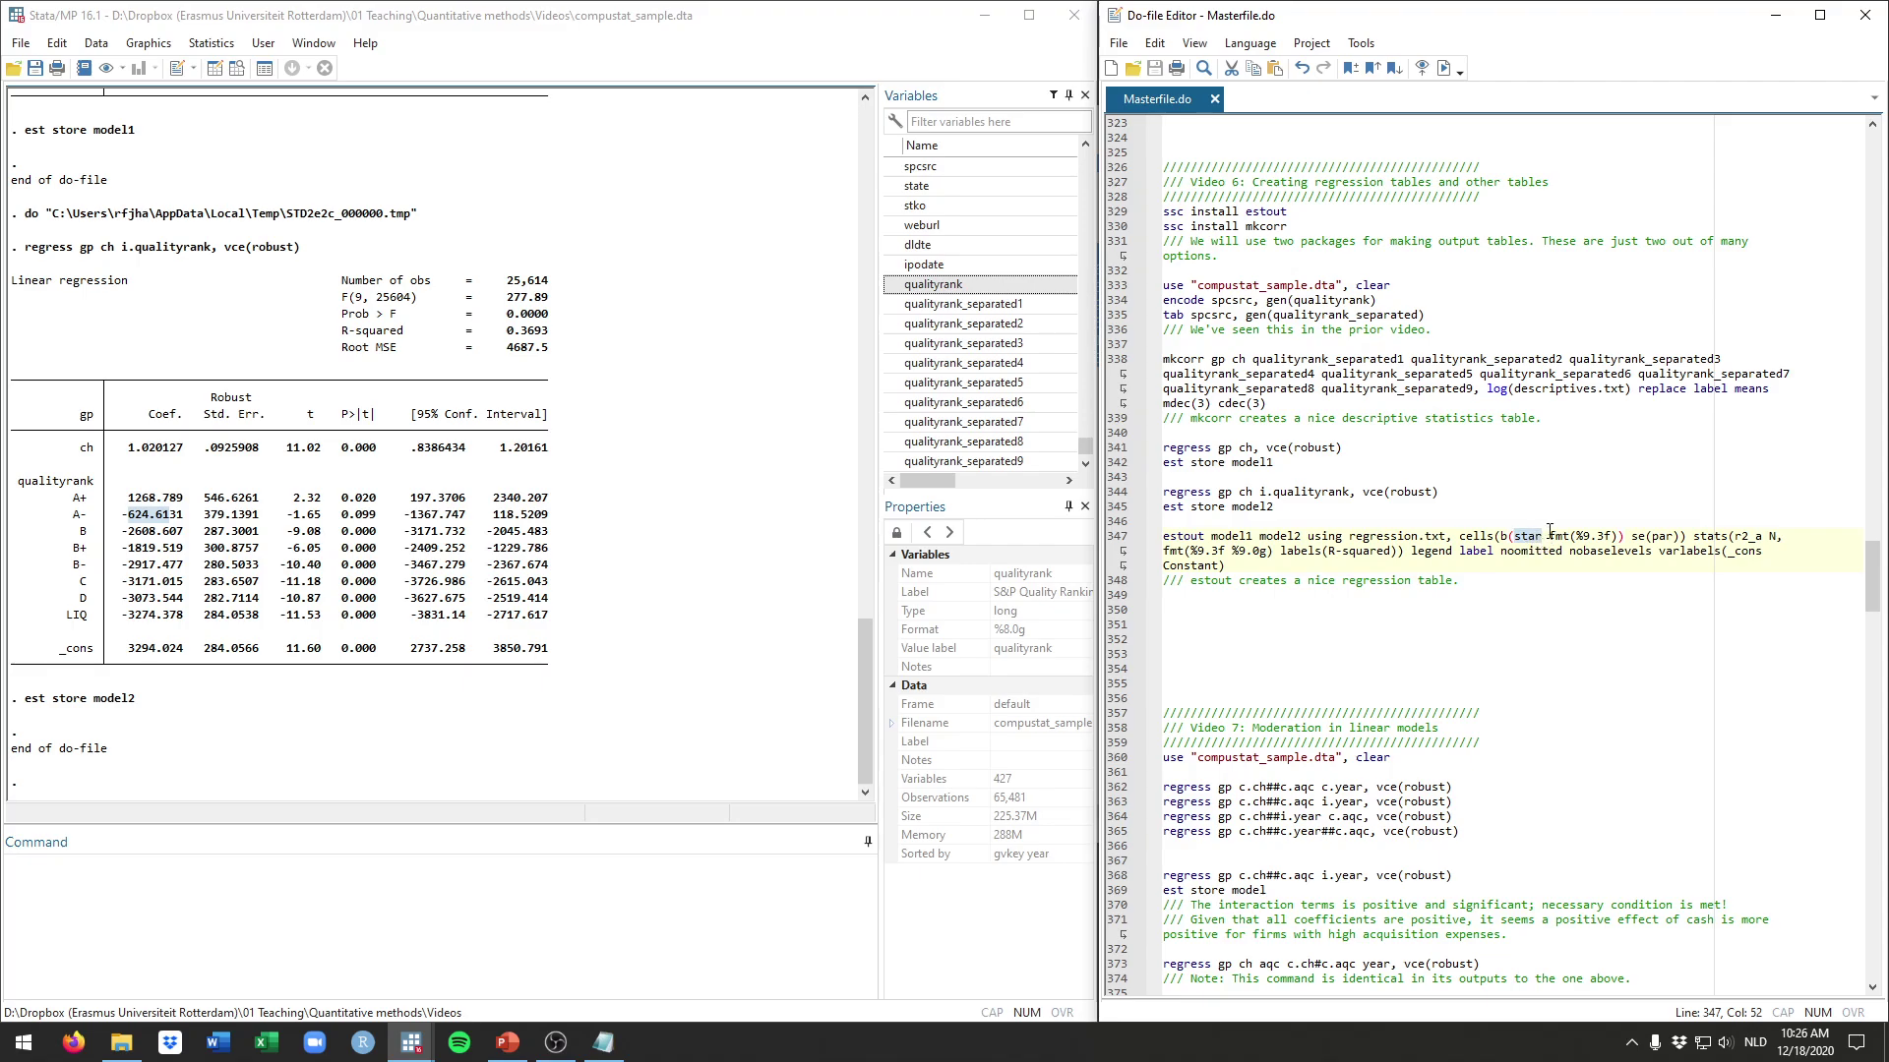
pyautogui.moveTo(1549, 537); pyautogui.dragTo(1621, 544)
pyautogui.click(1606, 537)
pyautogui.hotkey('shift', 'Left')
pyautogui.click(1627, 533)
pyautogui.moveTo(1632, 536); pyautogui.dragTo(1646, 536)
pyautogui.moveTo(209, 447); pyautogui.dragTo(244, 564)
pyautogui.click(1656, 538)
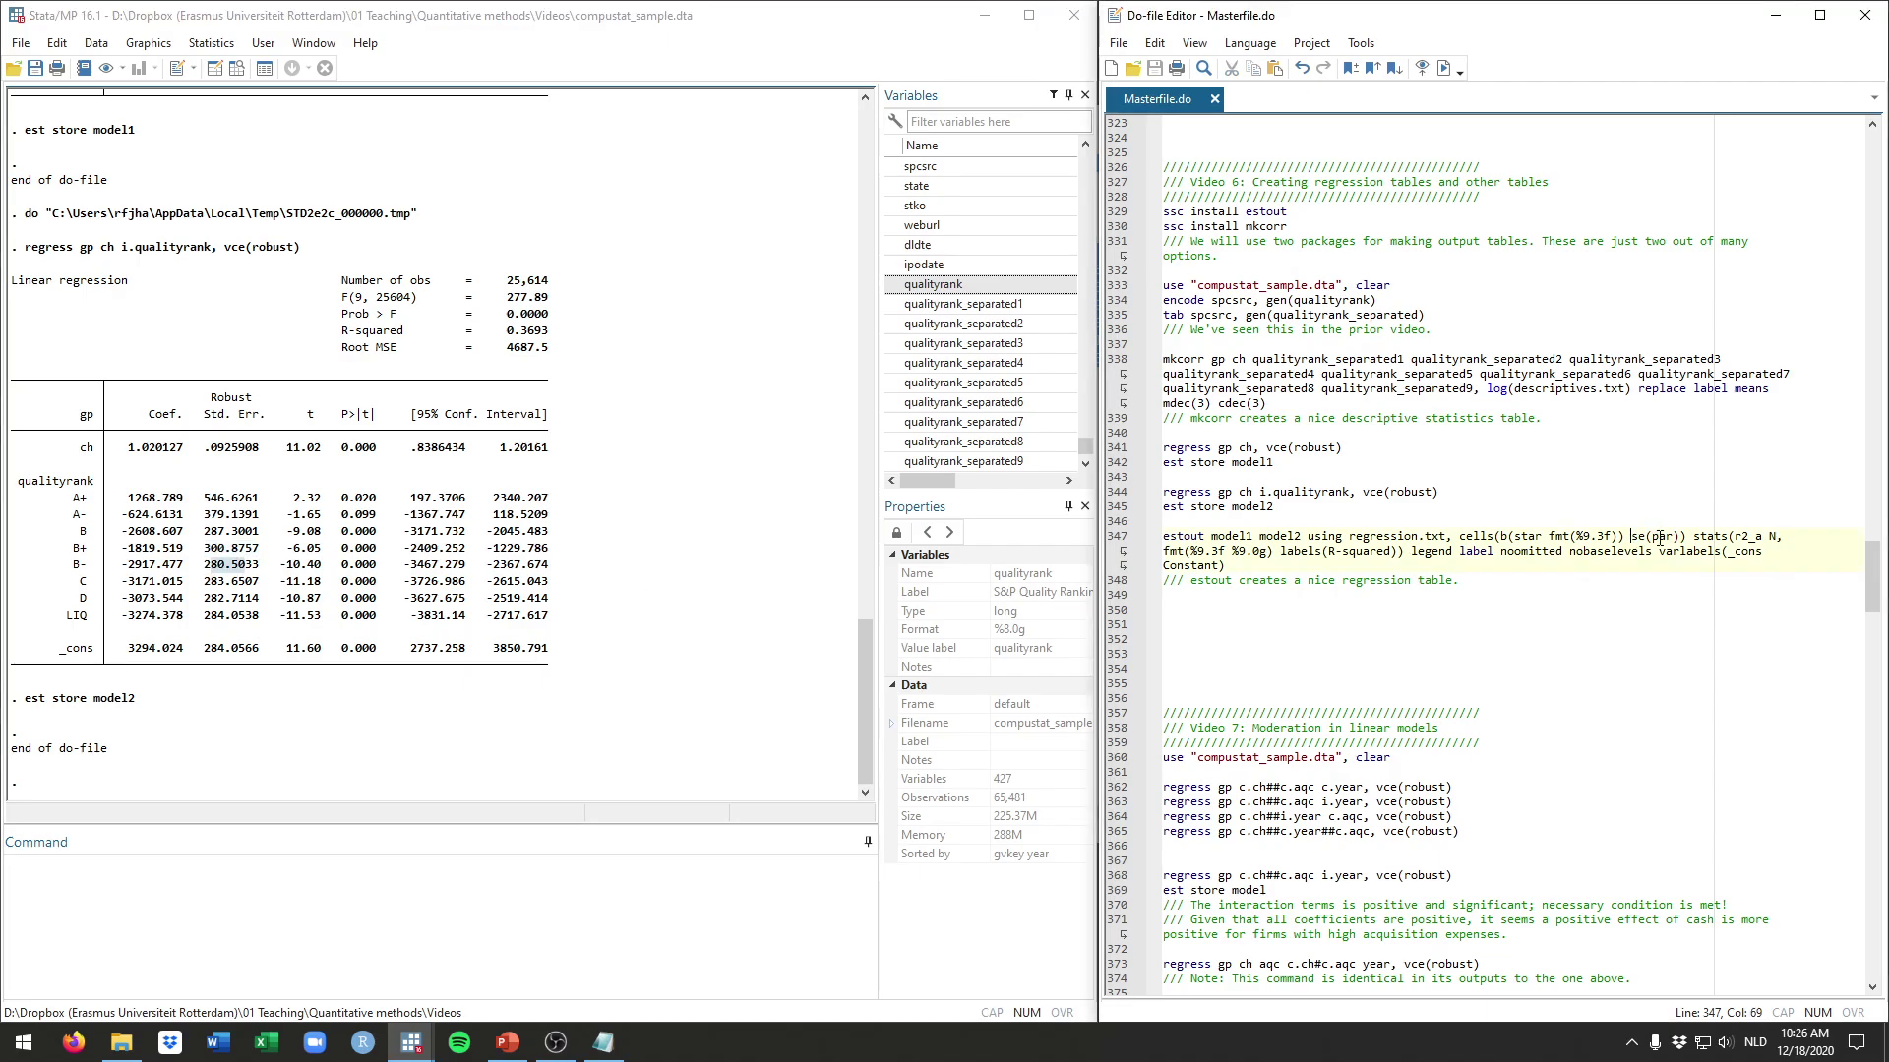
pyautogui.doubleClick(1662, 537)
pyautogui.click(1684, 537)
pyautogui.moveTo(1528, 538); pyautogui.dragTo(1591, 537)
pyautogui.click(1689, 539)
pyautogui.doubleClick(1748, 537)
pyautogui.click(1771, 537)
# Review the %9.3f and %9.0g statistic formats in the estout command
pyautogui.moveTo(1163, 553); pyautogui.dragTo(1276, 552)
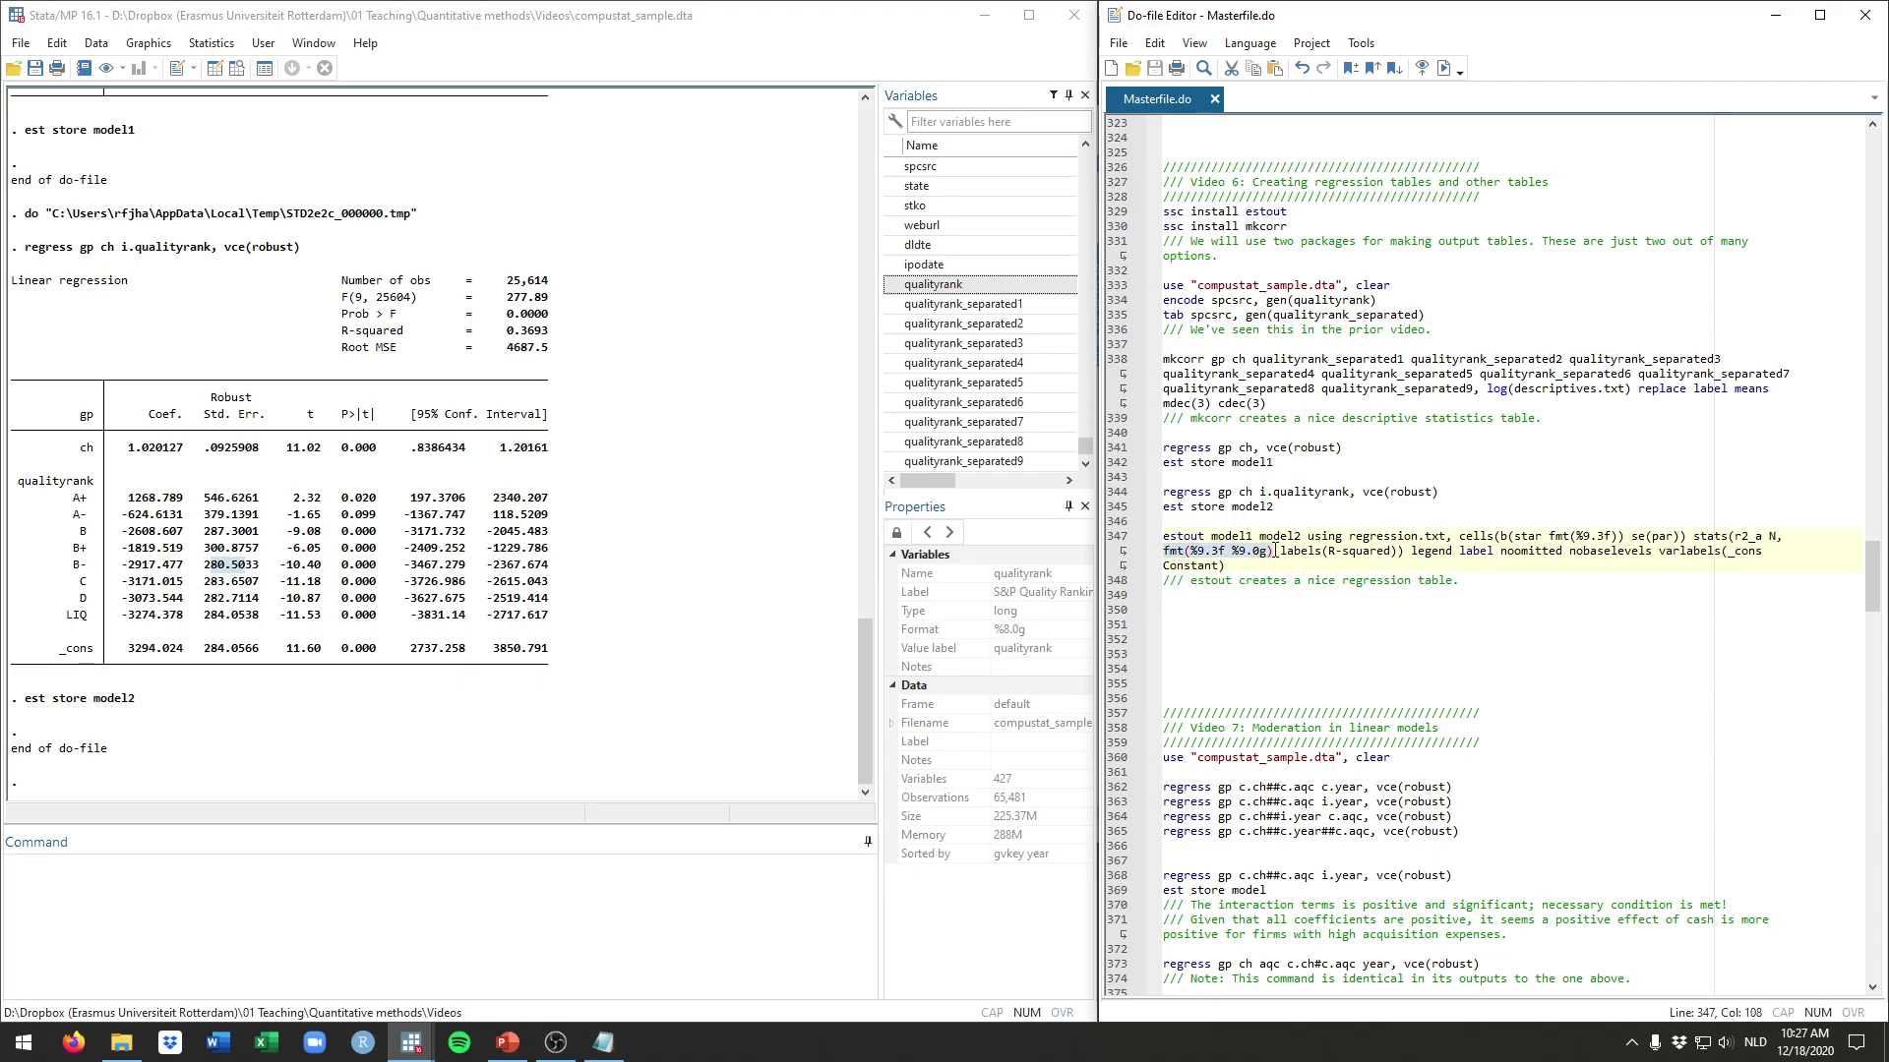
pyautogui.click(1190, 552)
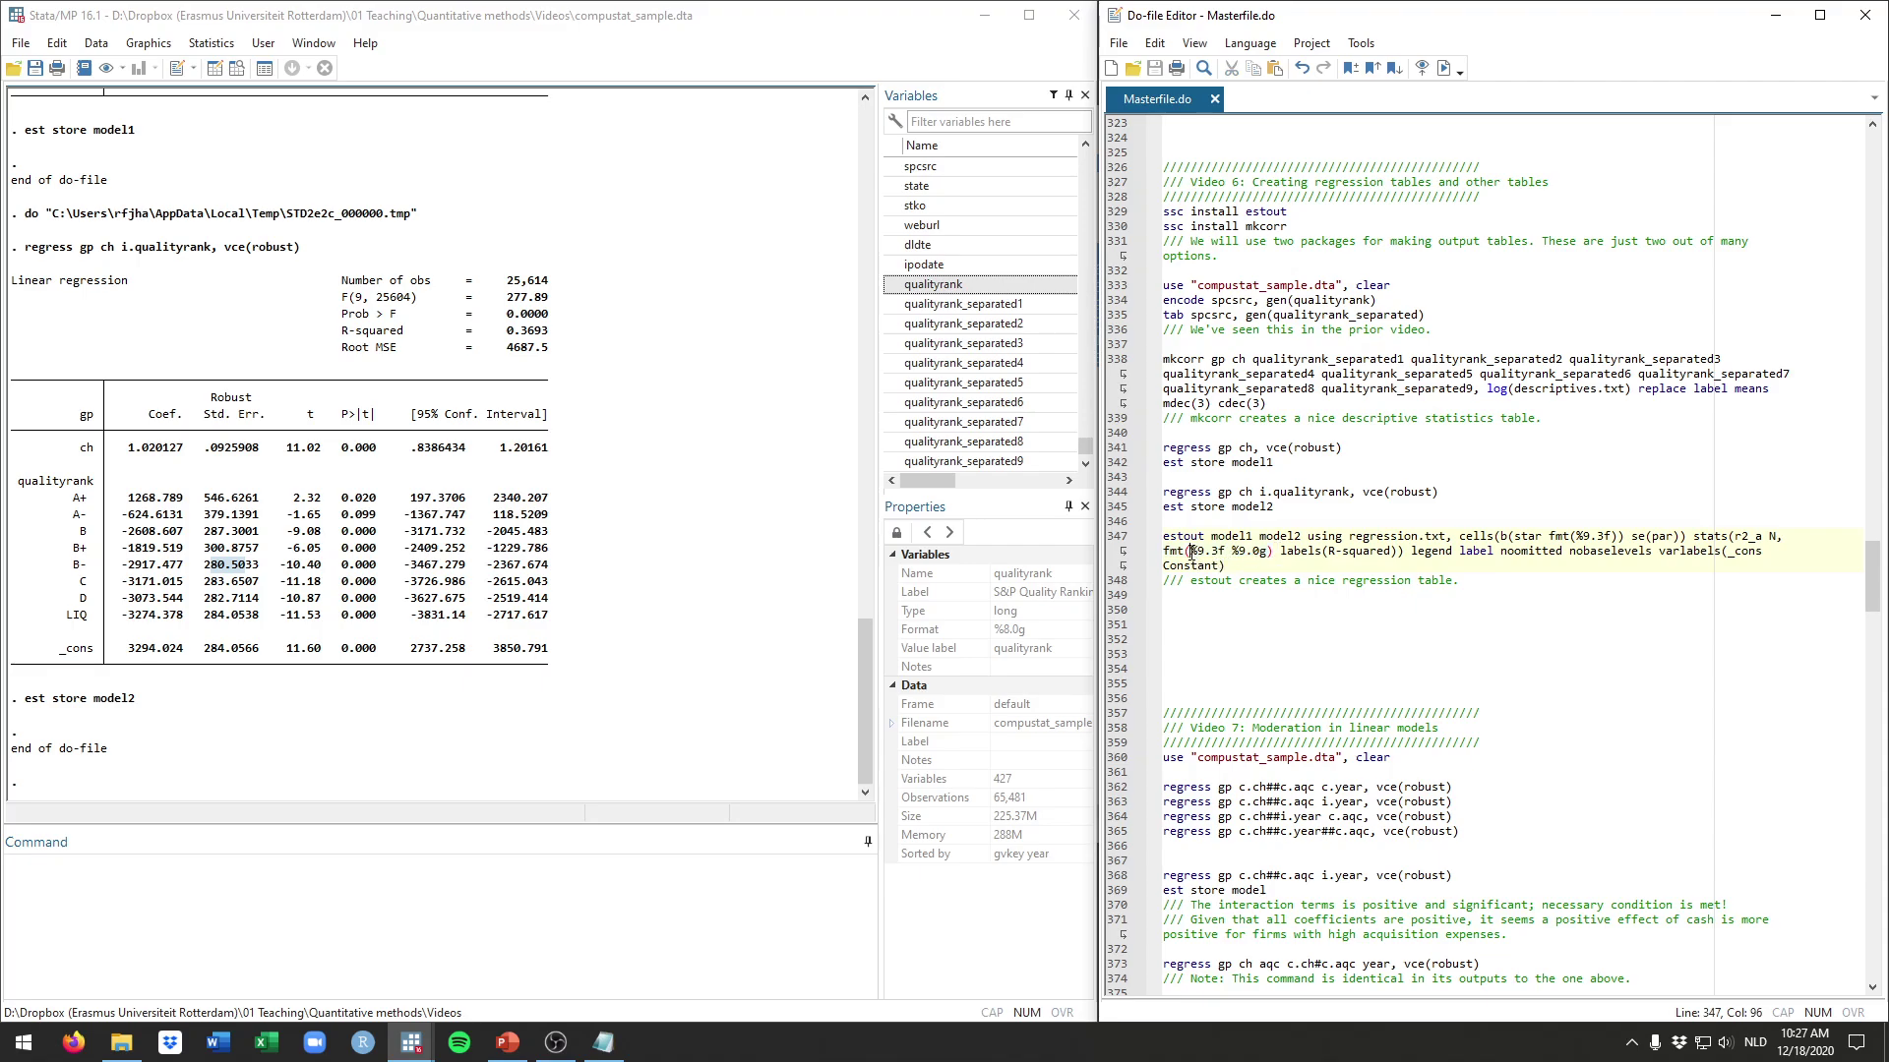
pyautogui.moveTo(1226, 552); pyautogui.dragTo(1188, 552)
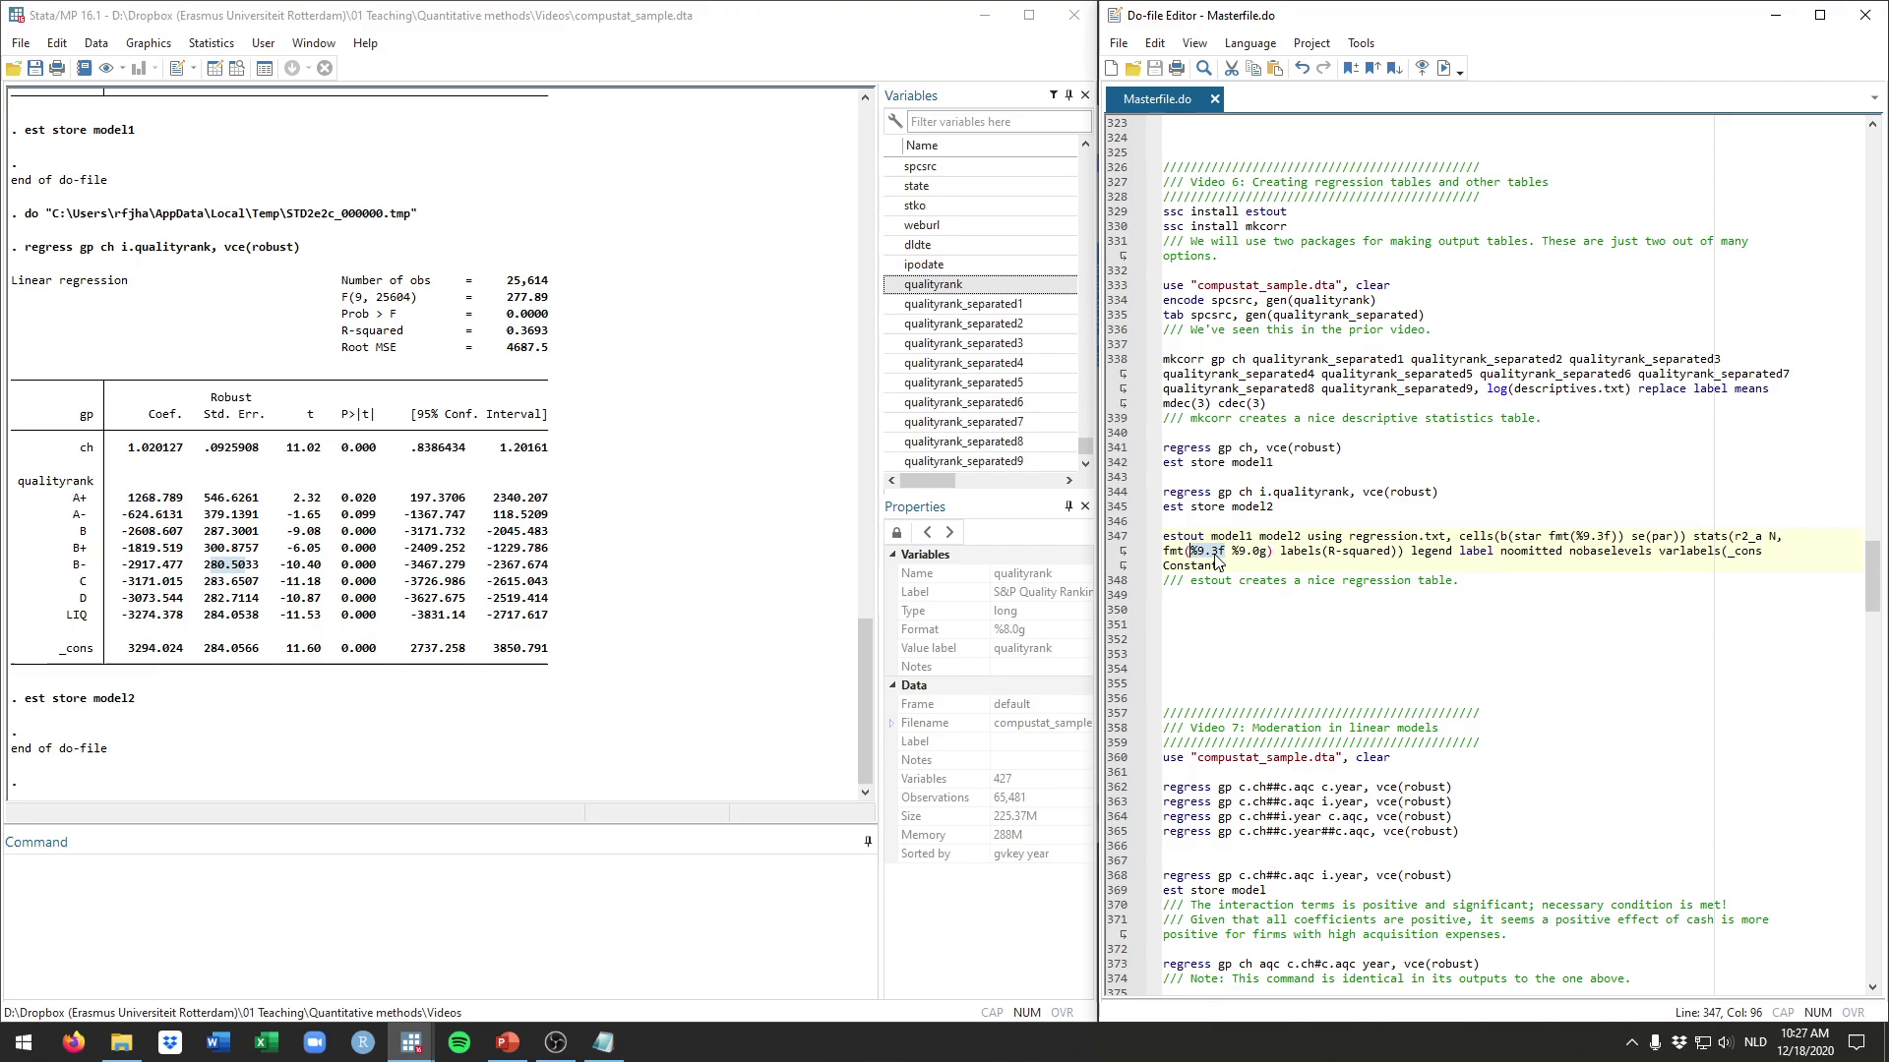
pyautogui.click(1217, 553)
pyautogui.click(1208, 552)
pyautogui.click(1256, 553)
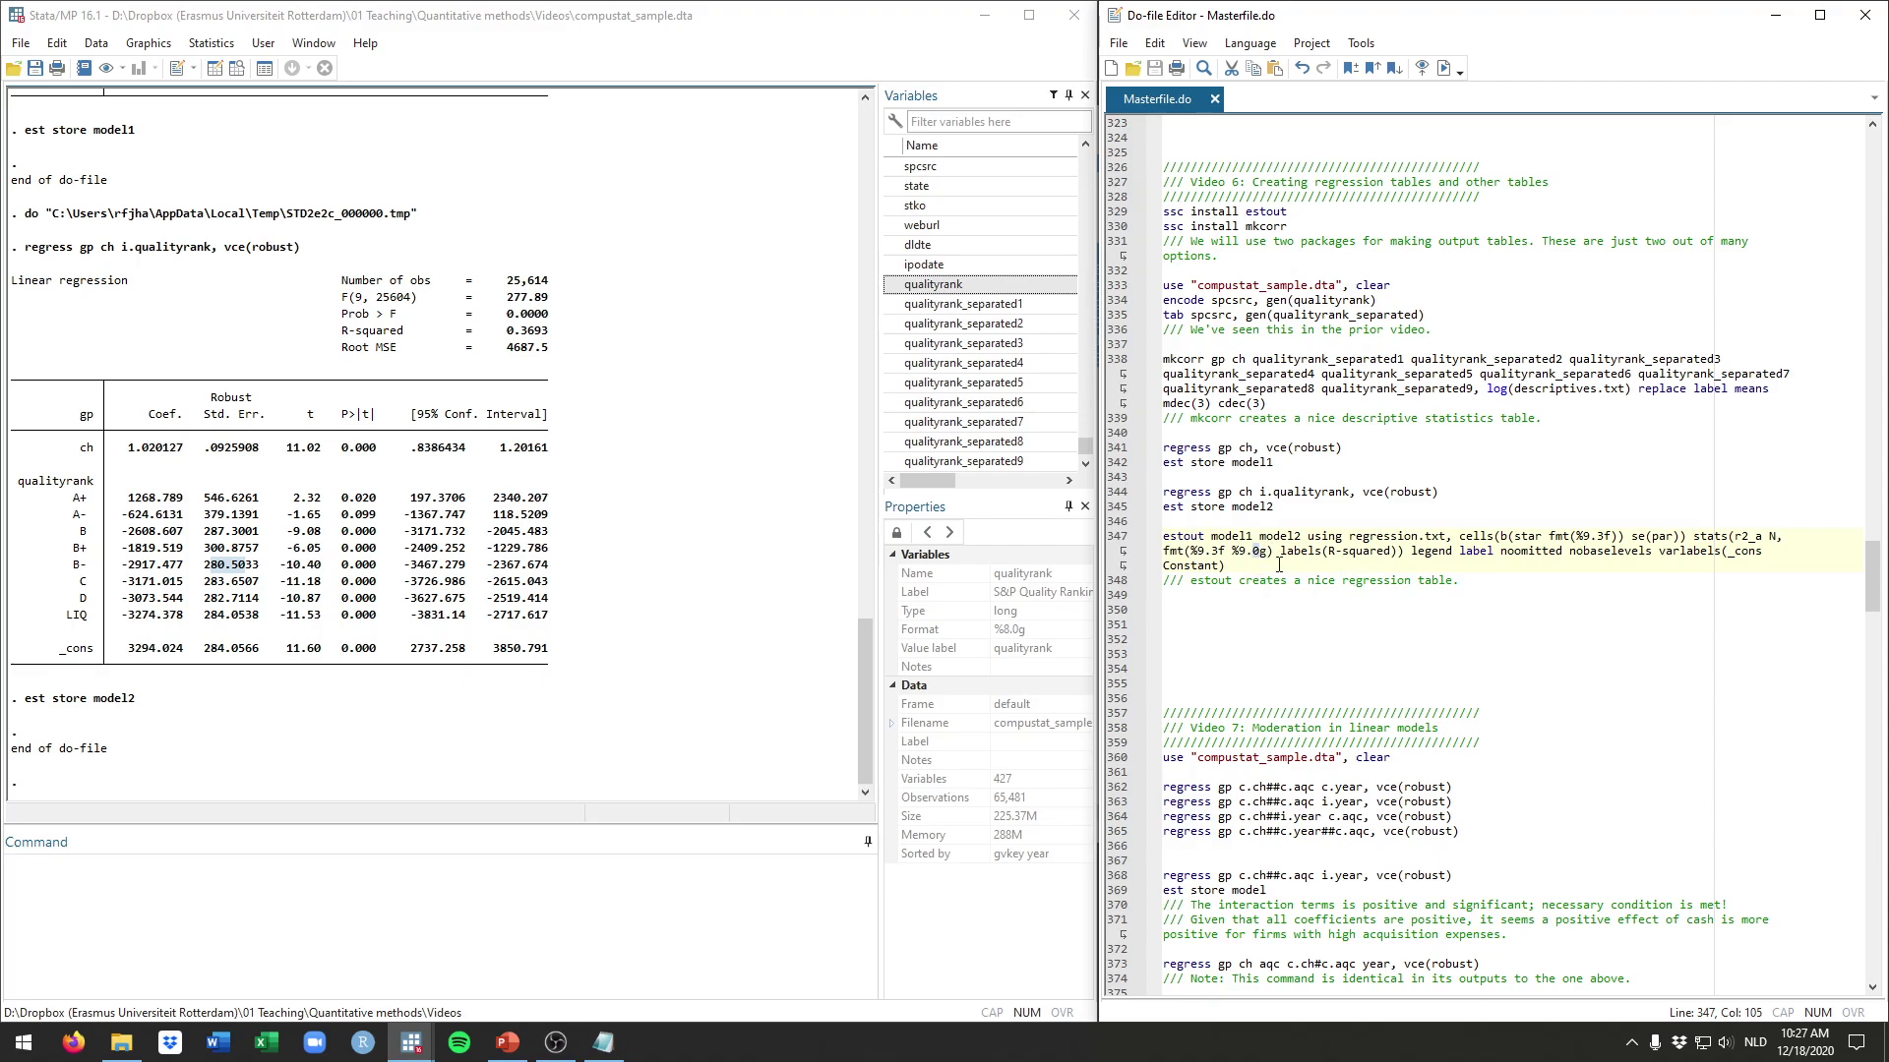
# Change the statistic labels to "R-squared, adjusted" and "Number of observations"
pyautogui.click(1331, 552)
pyautogui.press('BackSpace')
pyautogui.press('BackSpace')
pyautogui.press('BackSpace')
pyautogui.press('BackSpace')
pyautogui.press('BackSpace')
pyautogui.press('BackSpace')
pyautogui.press('BackSpace')
pyautogui.press('BackSpace')
pyautogui.press('BackSpace')
pyautogui.write('"R')
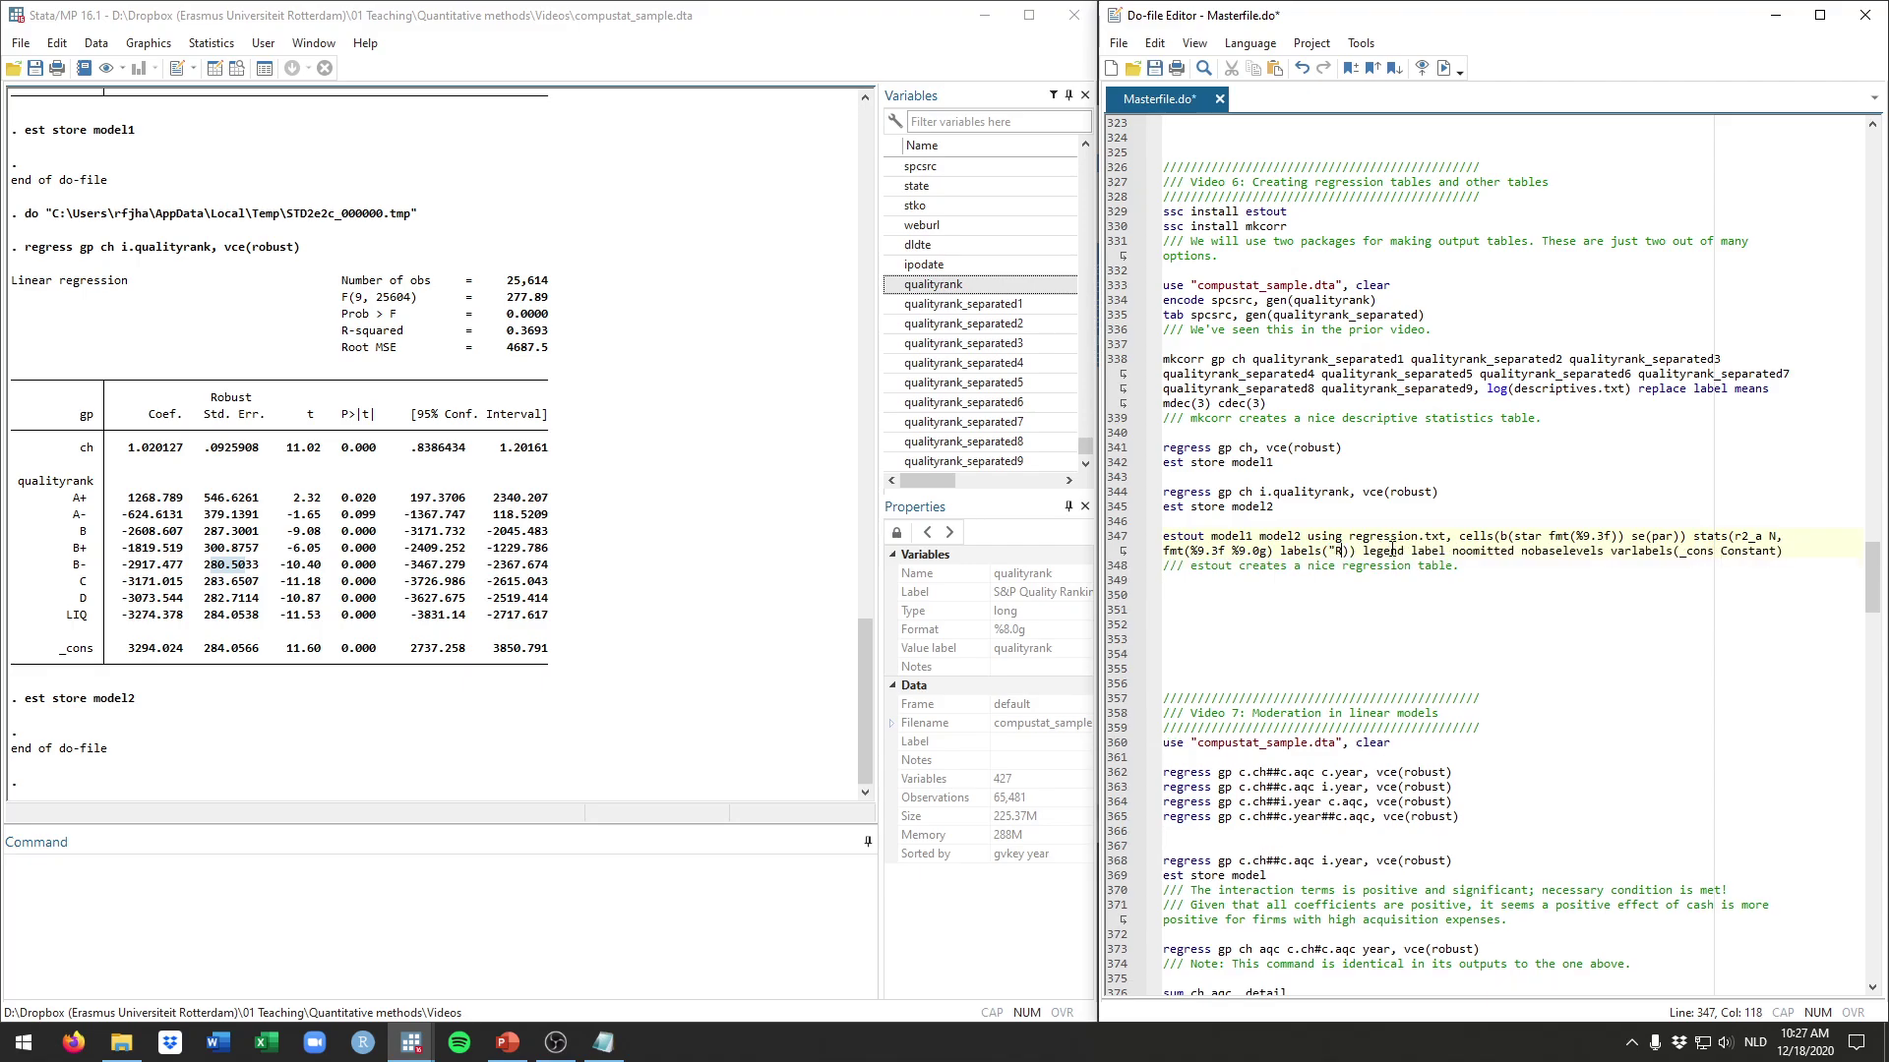
pyautogui.write('-squared, adki')
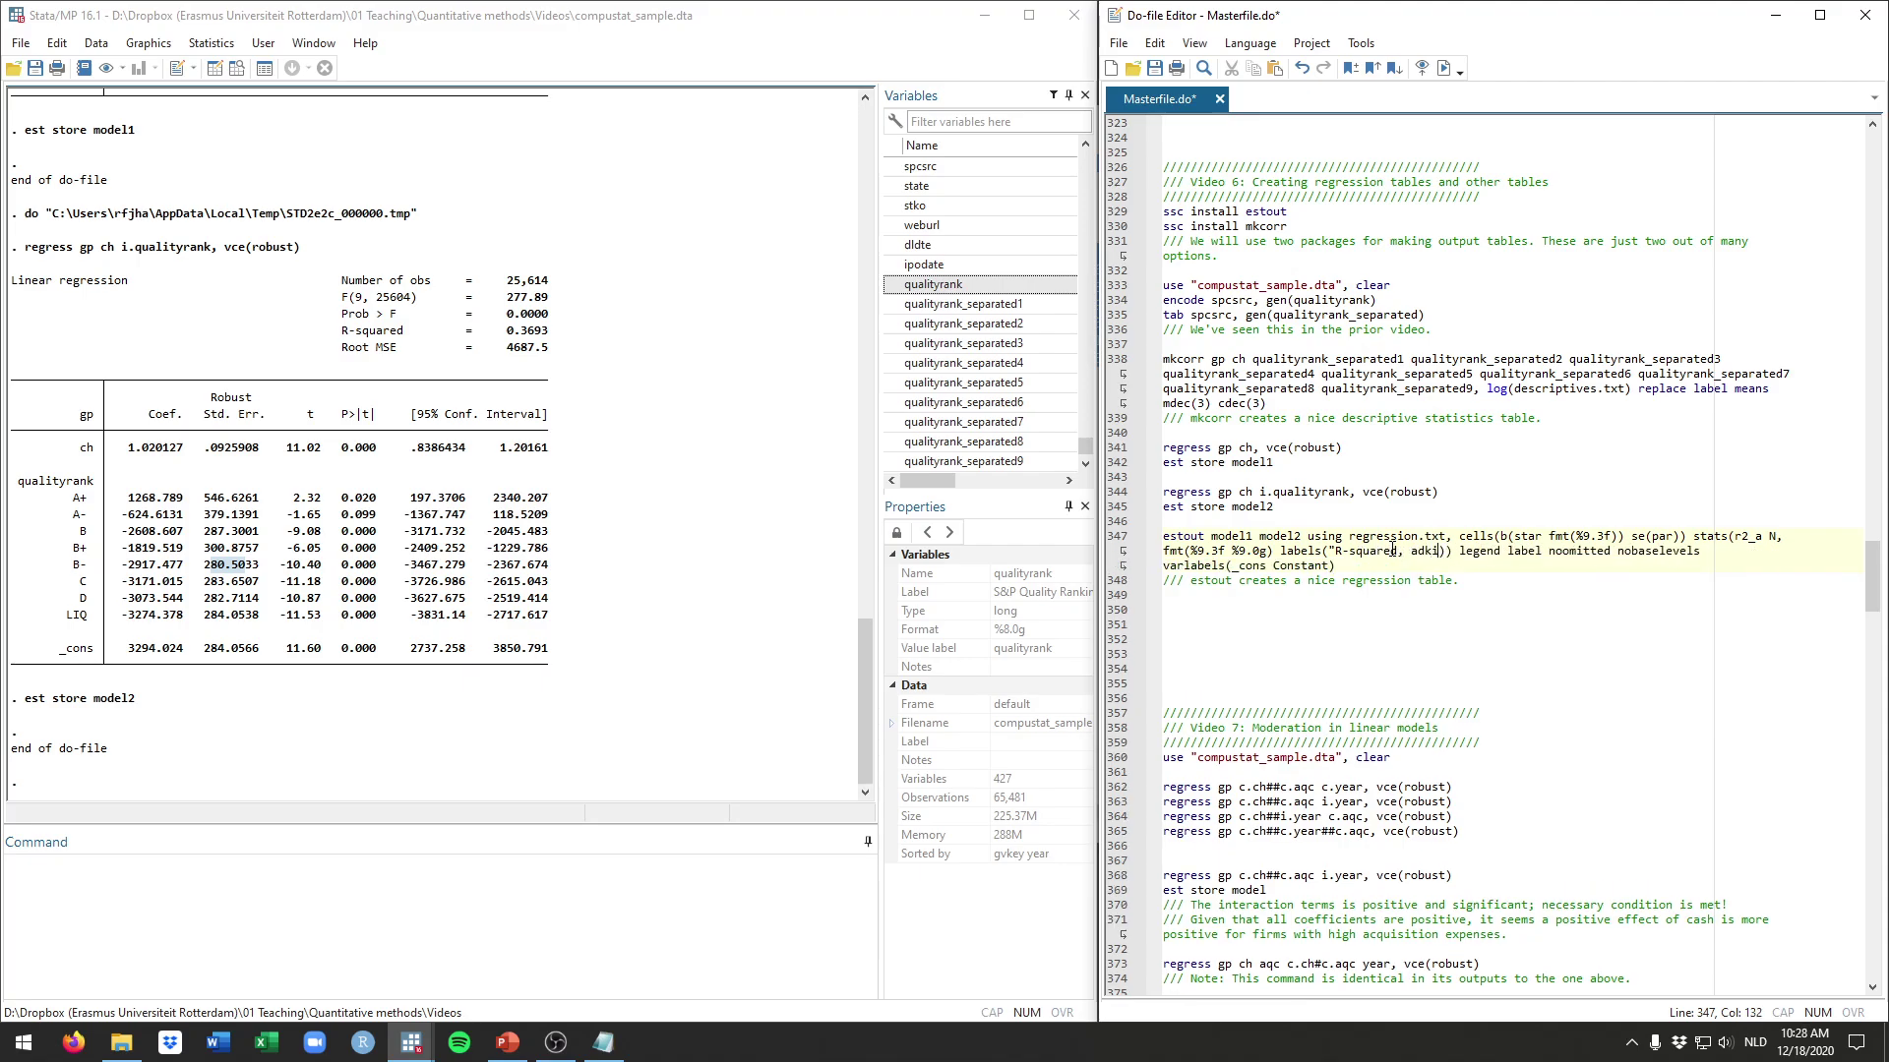
pyautogui.press('BackSpace')
pyautogui.press('BackSpace')
pyautogui.write('justed"')
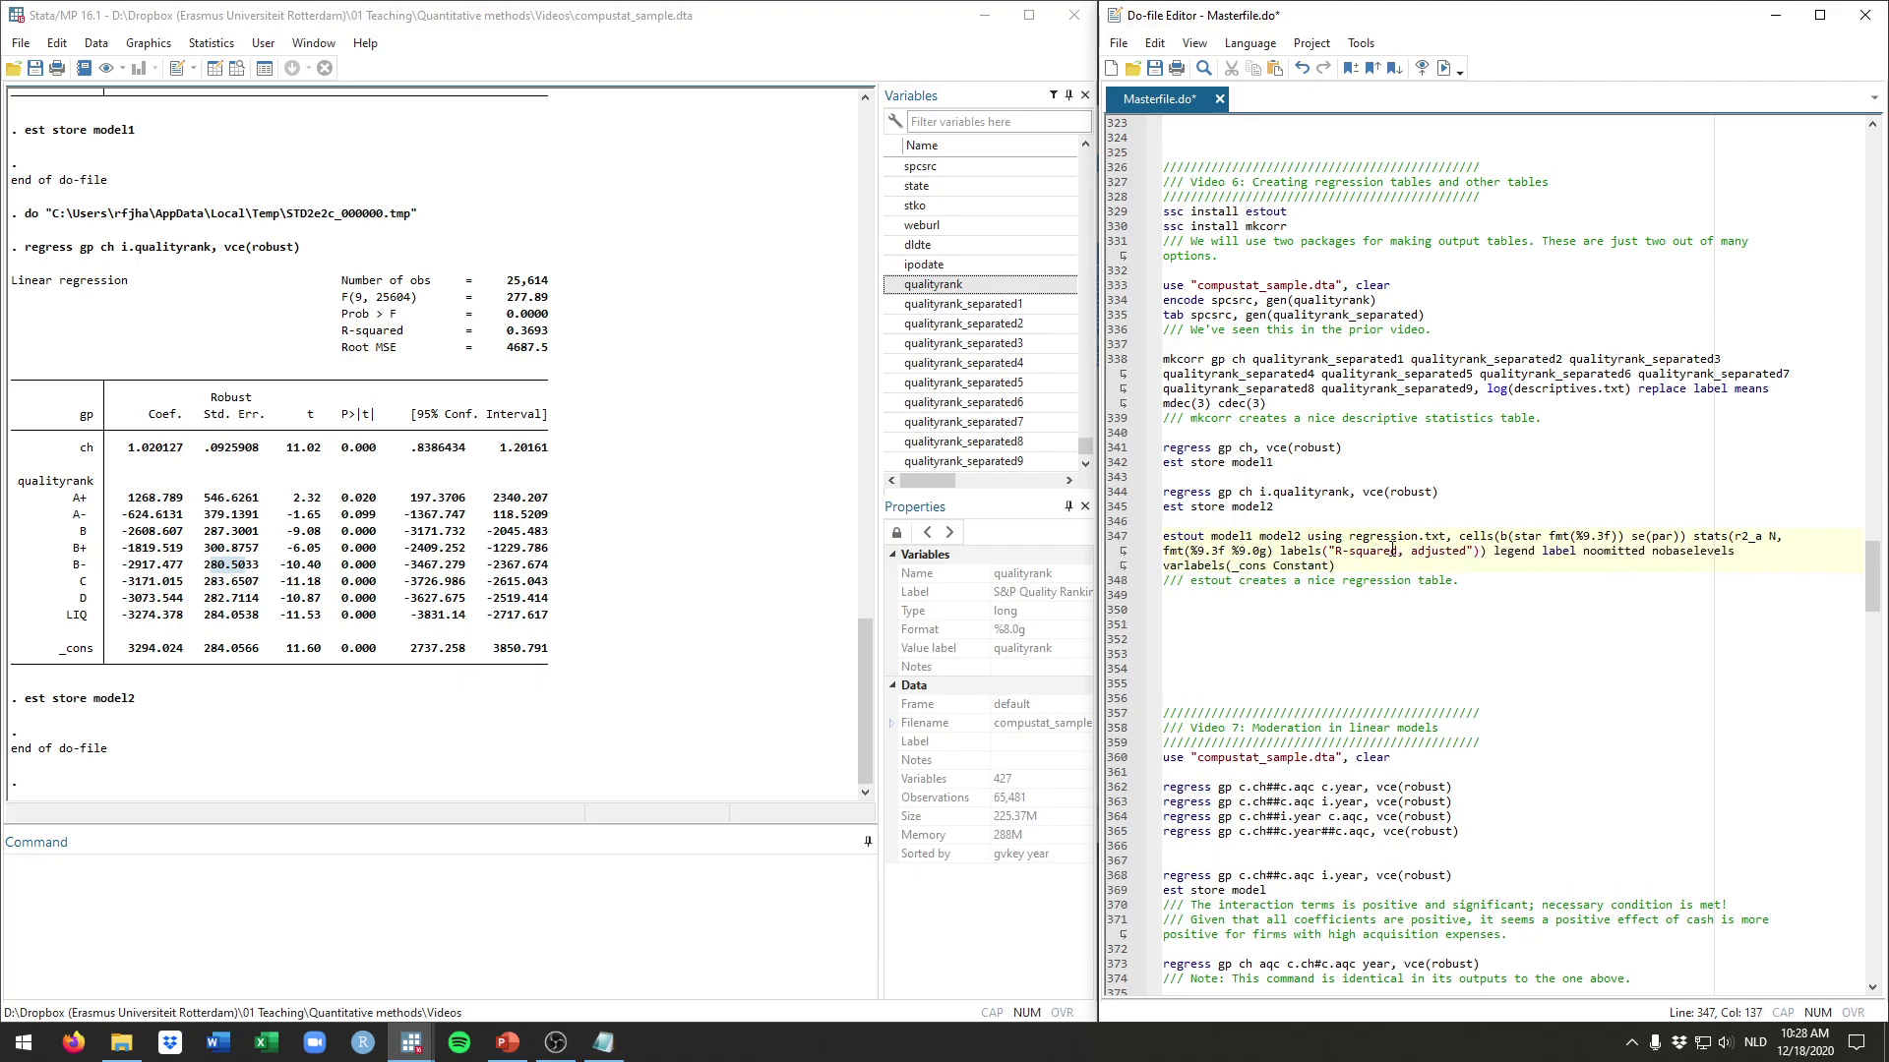
pyautogui.write(' "Numb')
pyautogui.write('er of observations')
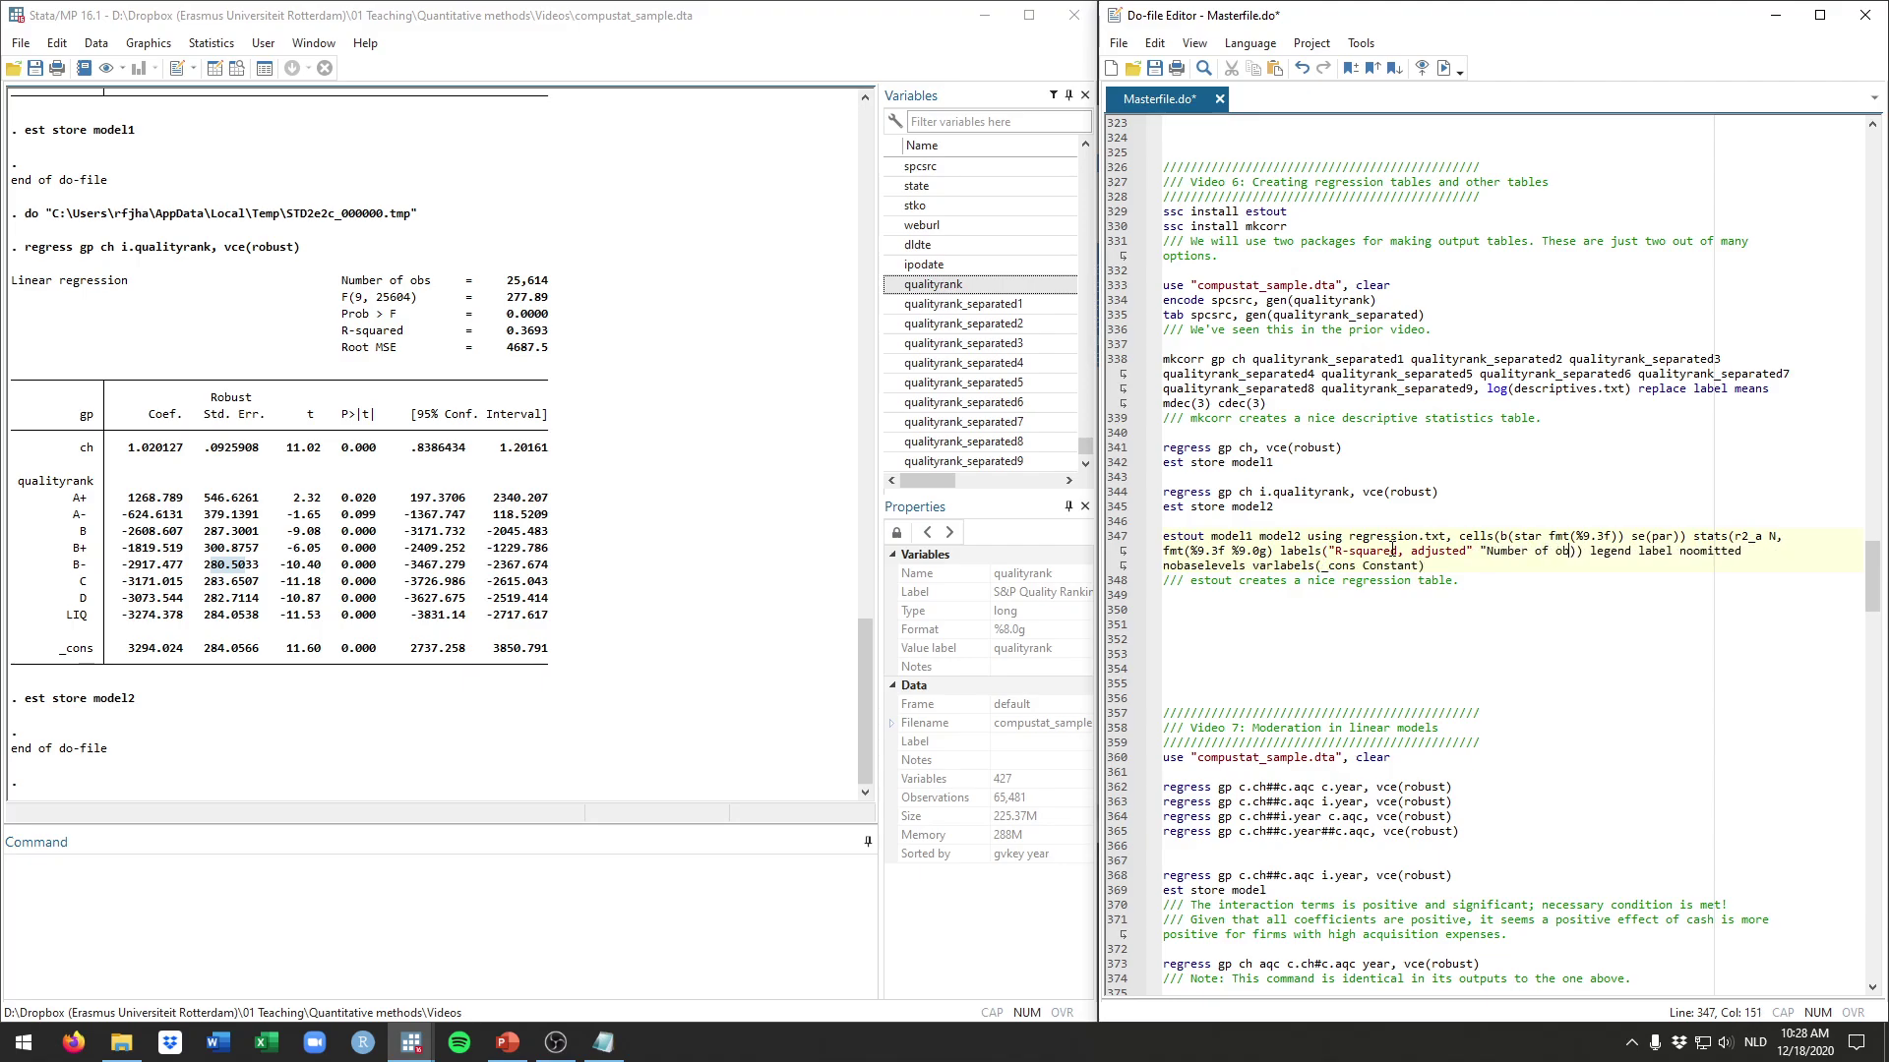
pyautogui.write('"')
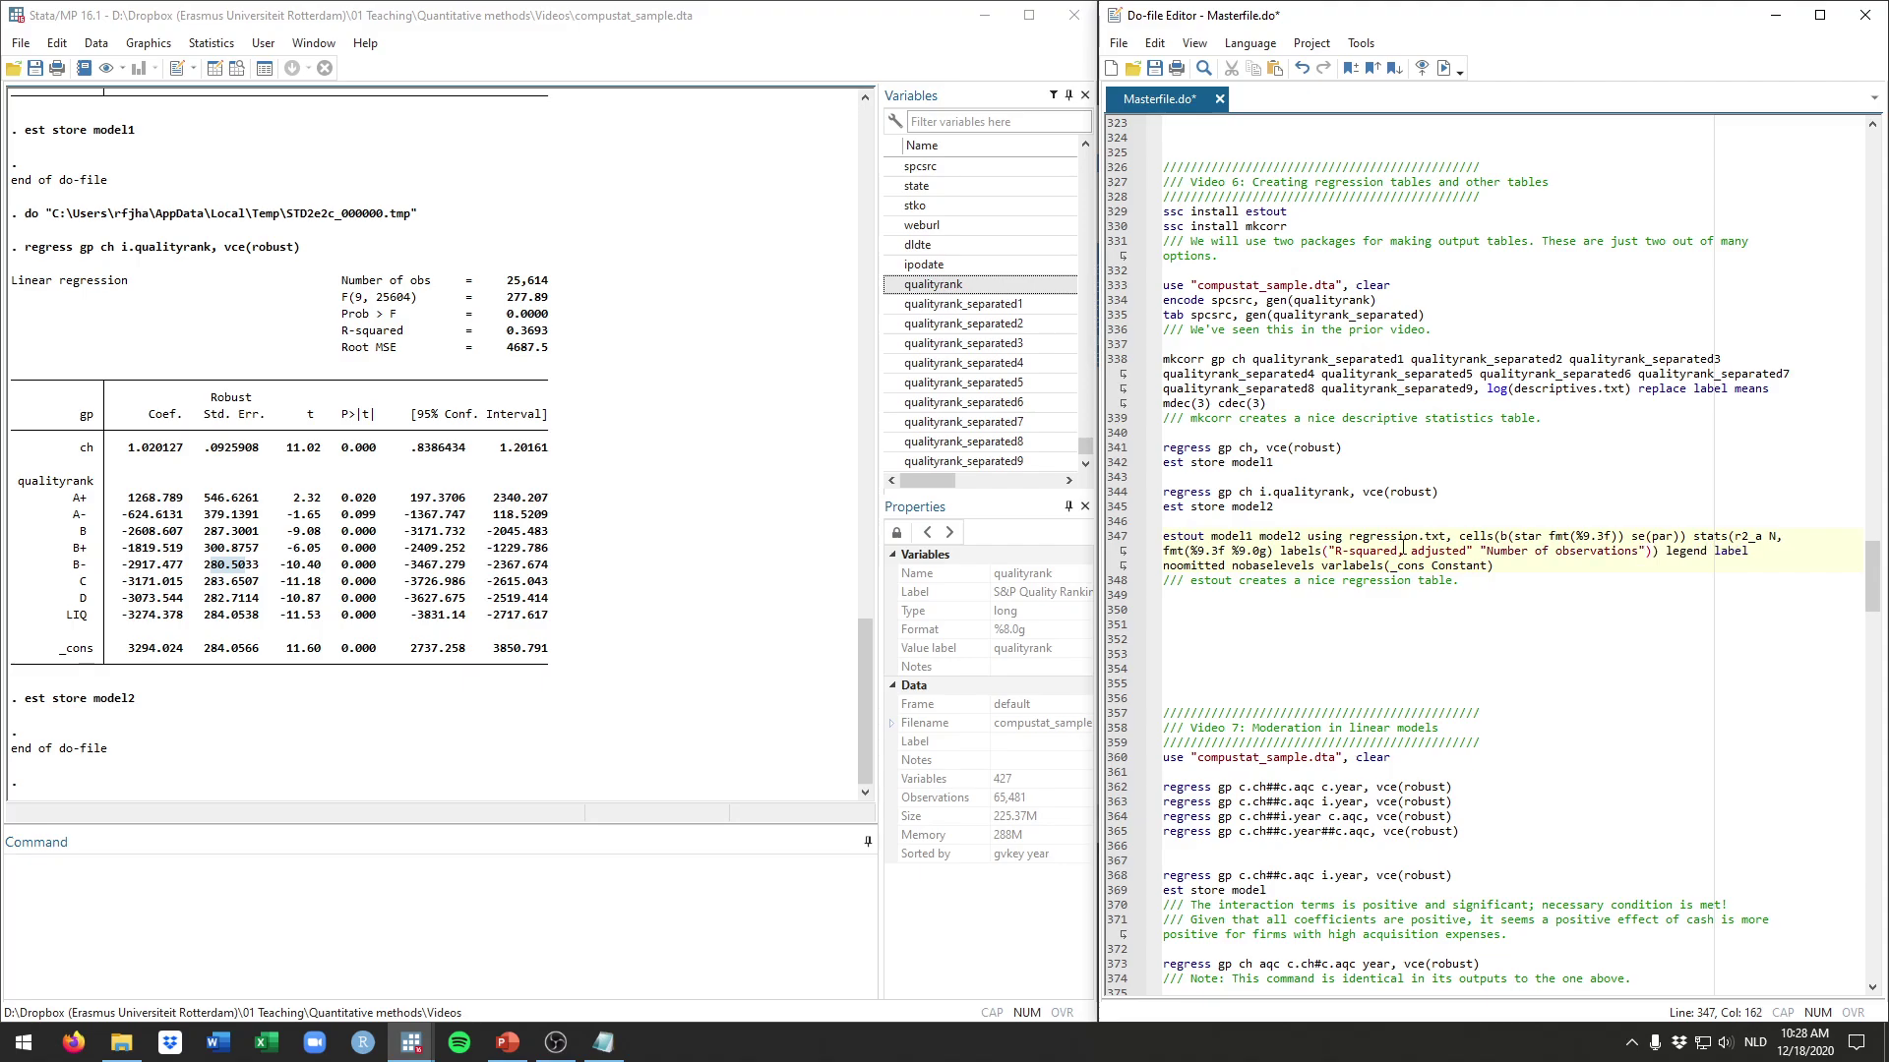
# Review the legend, label, noomitted, nobaselevels and variable labels options and the _cons row
pyautogui.doubleClick(1672, 553)
pyautogui.doubleClick(1733, 552)
pyautogui.doubleClick(1209, 565)
pyautogui.doubleClick(1263, 565)
pyautogui.doubleClick(1351, 568)
pyautogui.click(61, 662)
pyautogui.moveTo(61, 662); pyautogui.dragTo(91, 656)
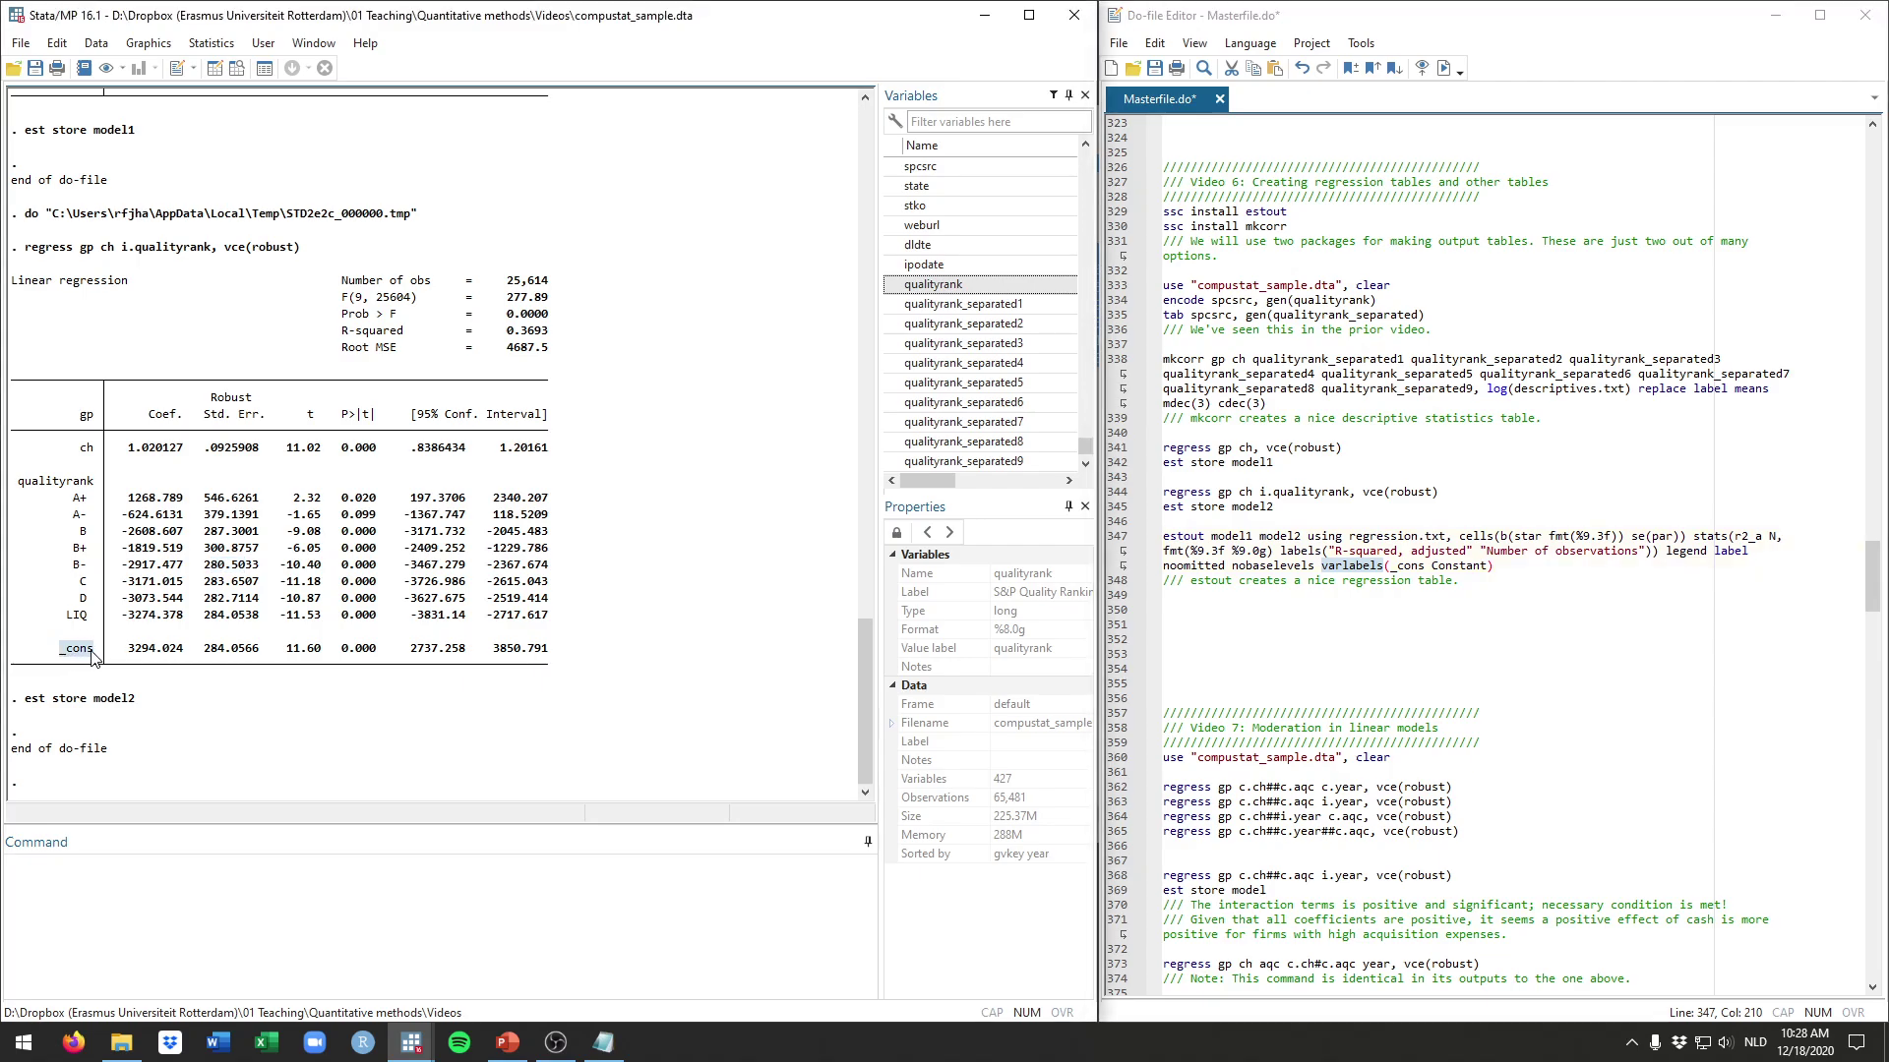
# Select the whole estout command
pyautogui.click(1502, 570)
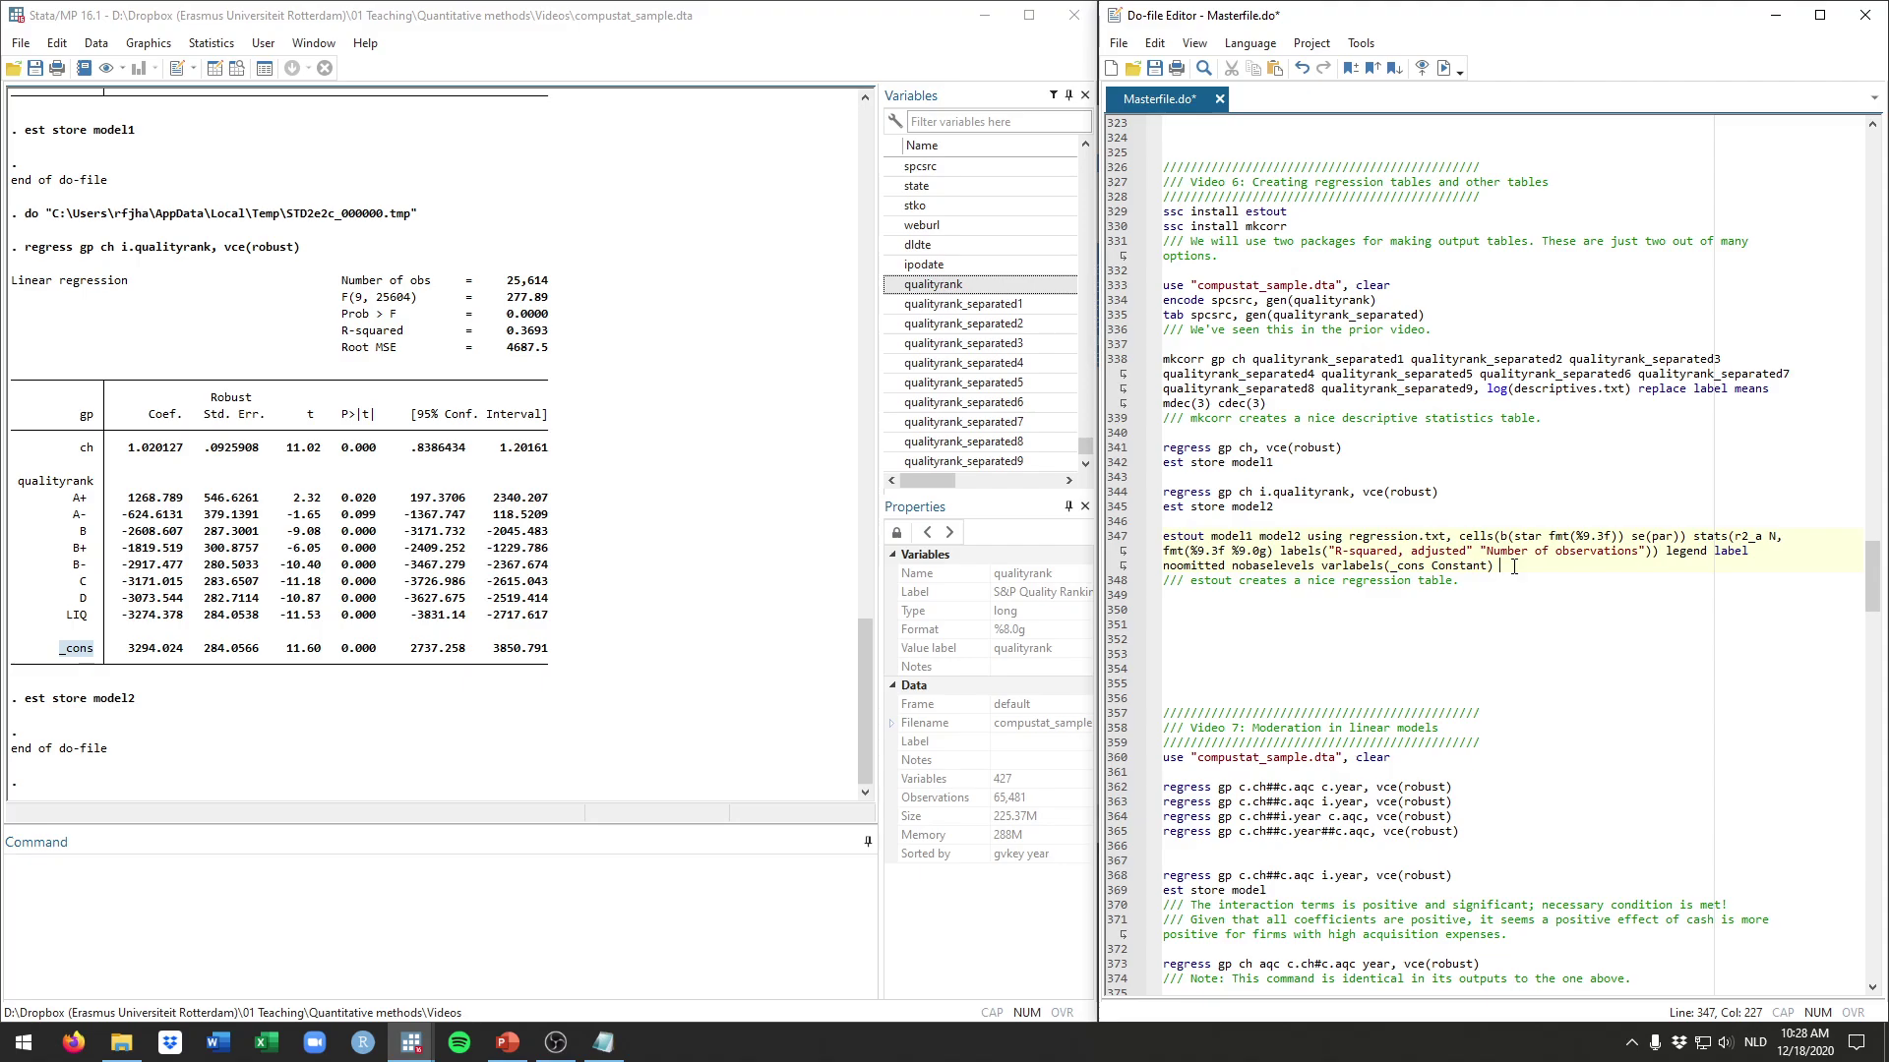
pyautogui.hotkey('shift', 'Up')
pyautogui.hotkey('shift', 'Up')
pyautogui.hotkey('shift', 'Home')
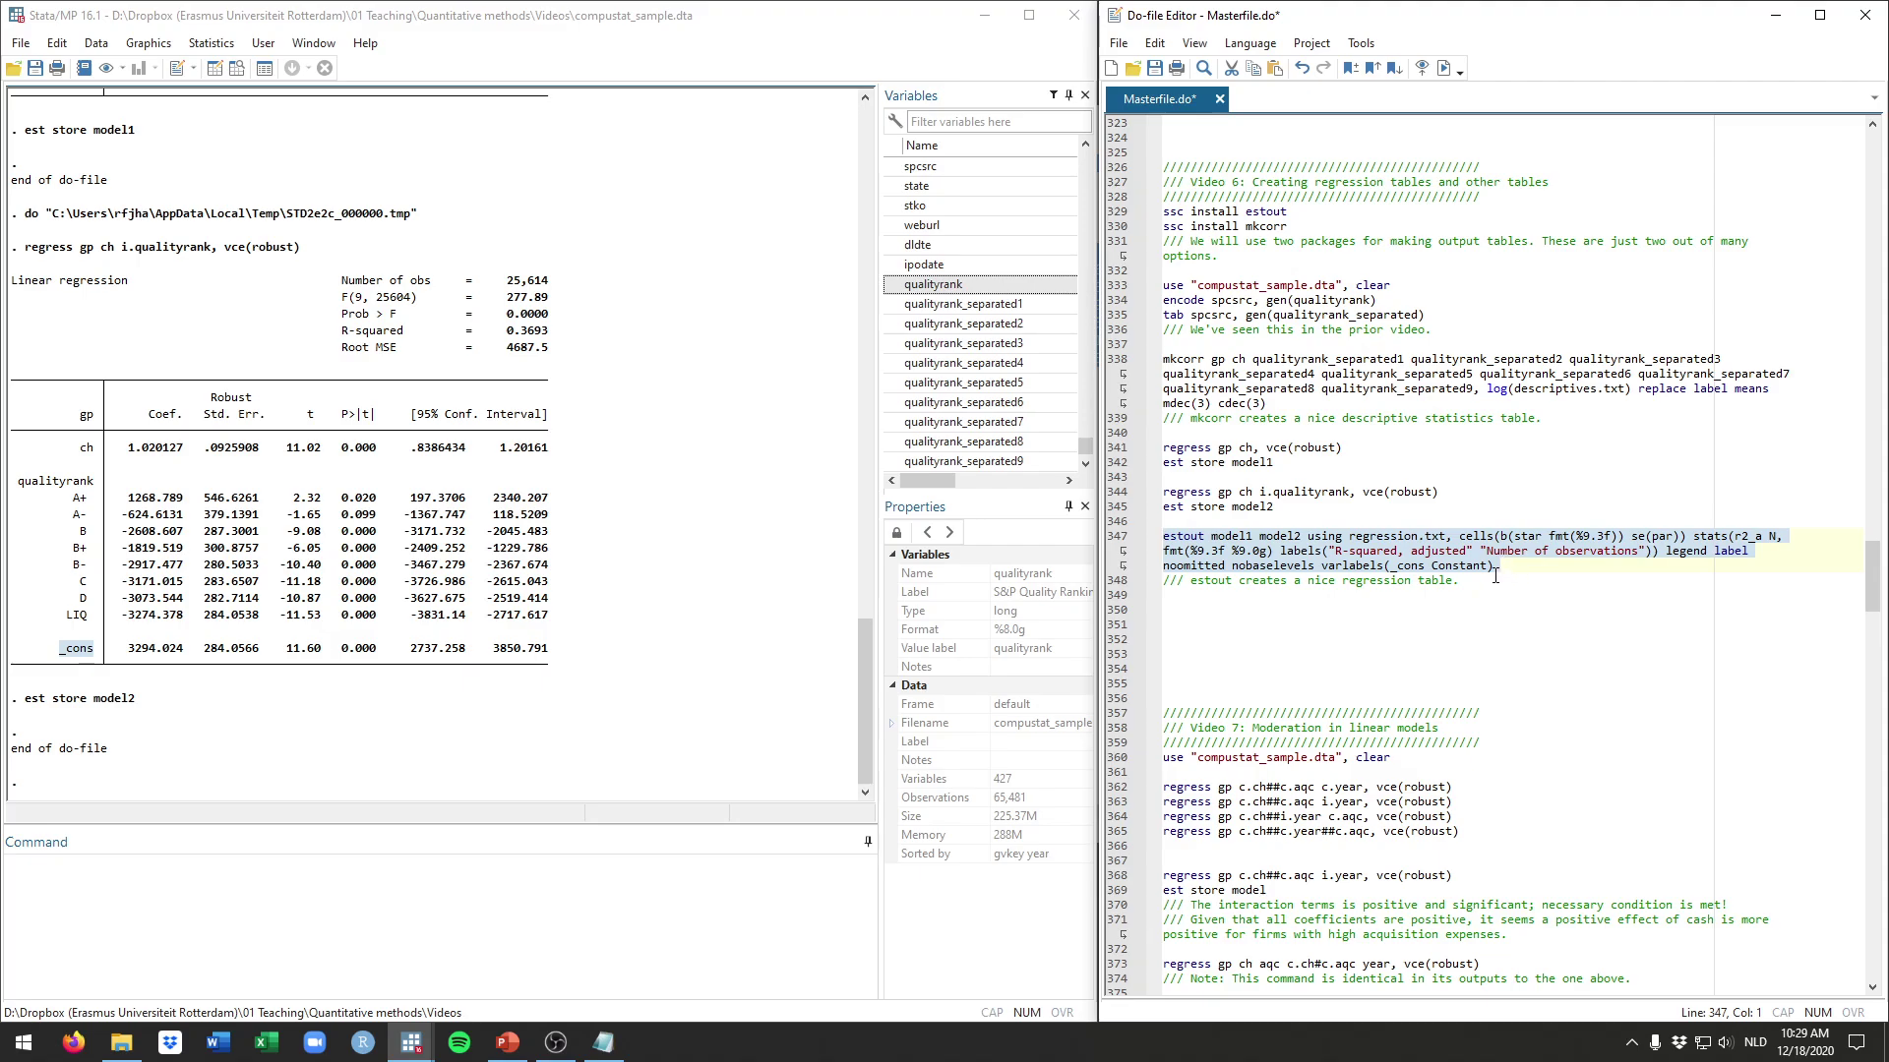
# Add replace to the estout command and rerun it so regression.txt gets overwritten
pyautogui.hotkey('ctrl', 'd')
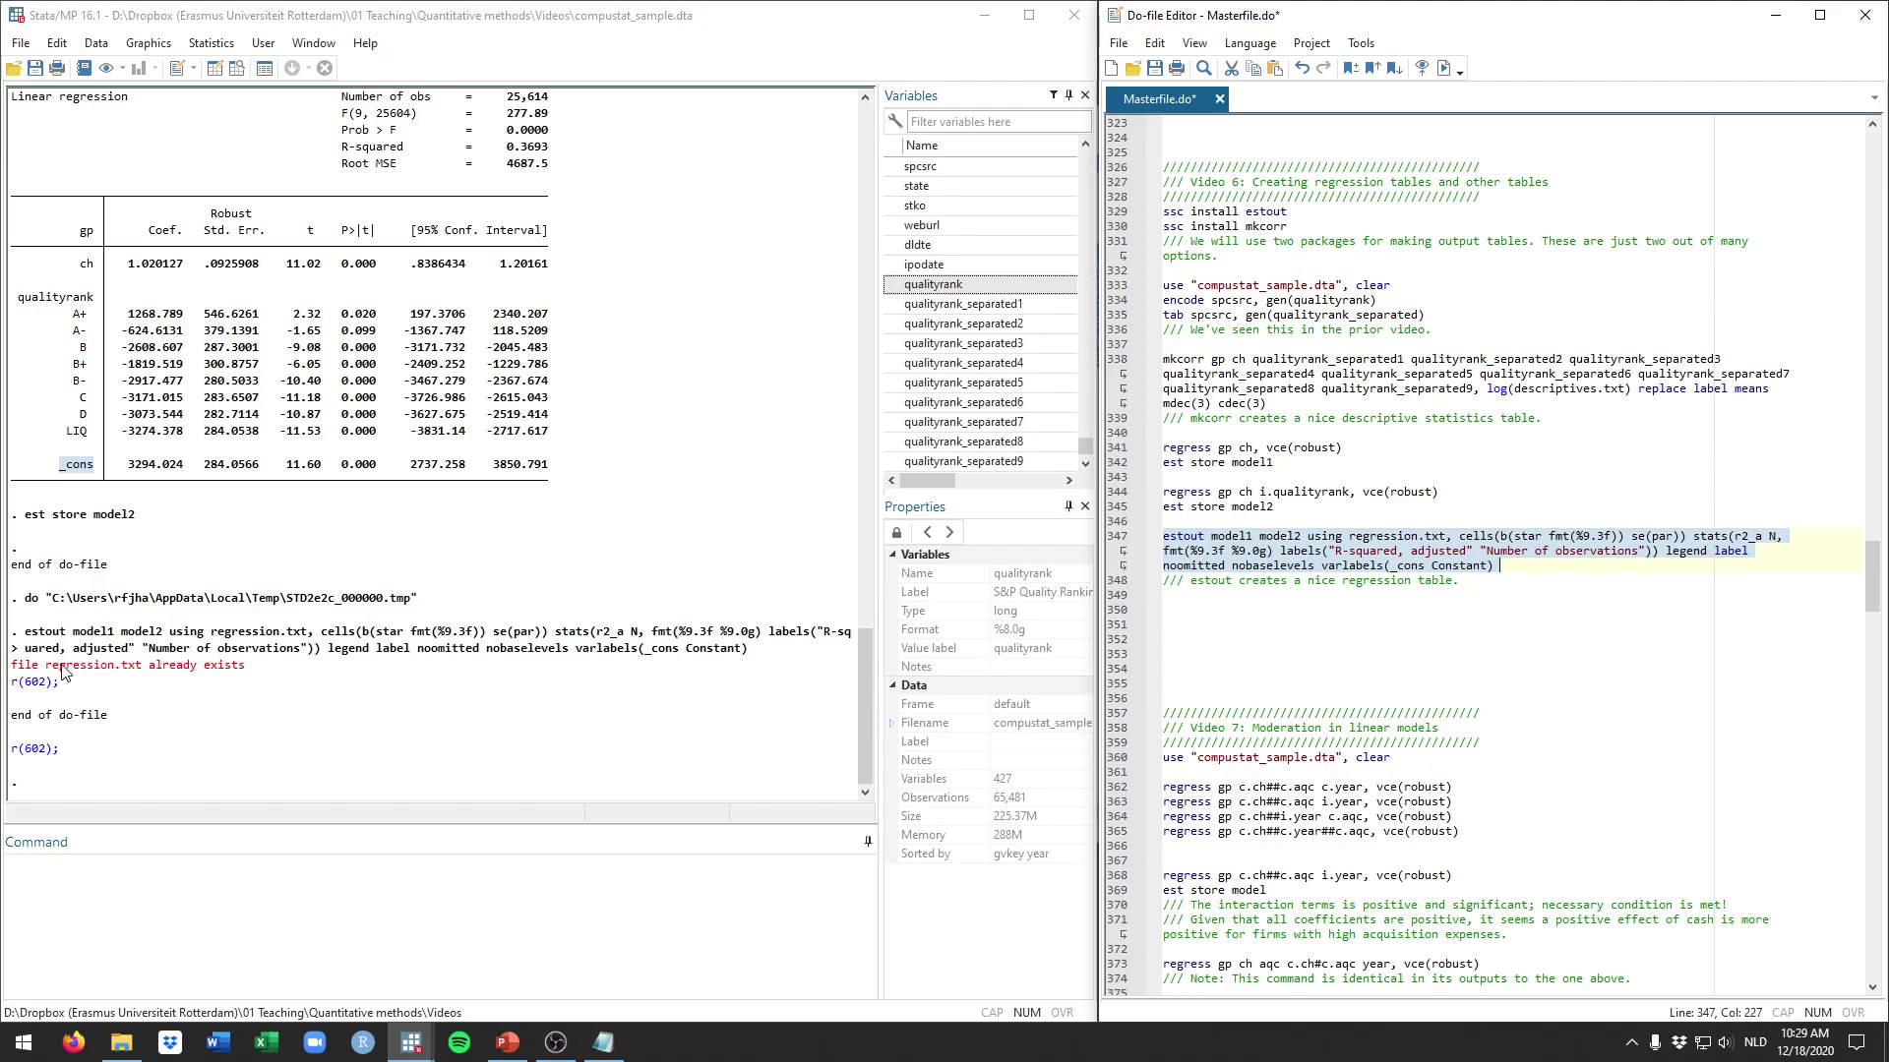
pyautogui.moveTo(14, 667); pyautogui.dragTo(244, 669)
pyautogui.click(1541, 554)
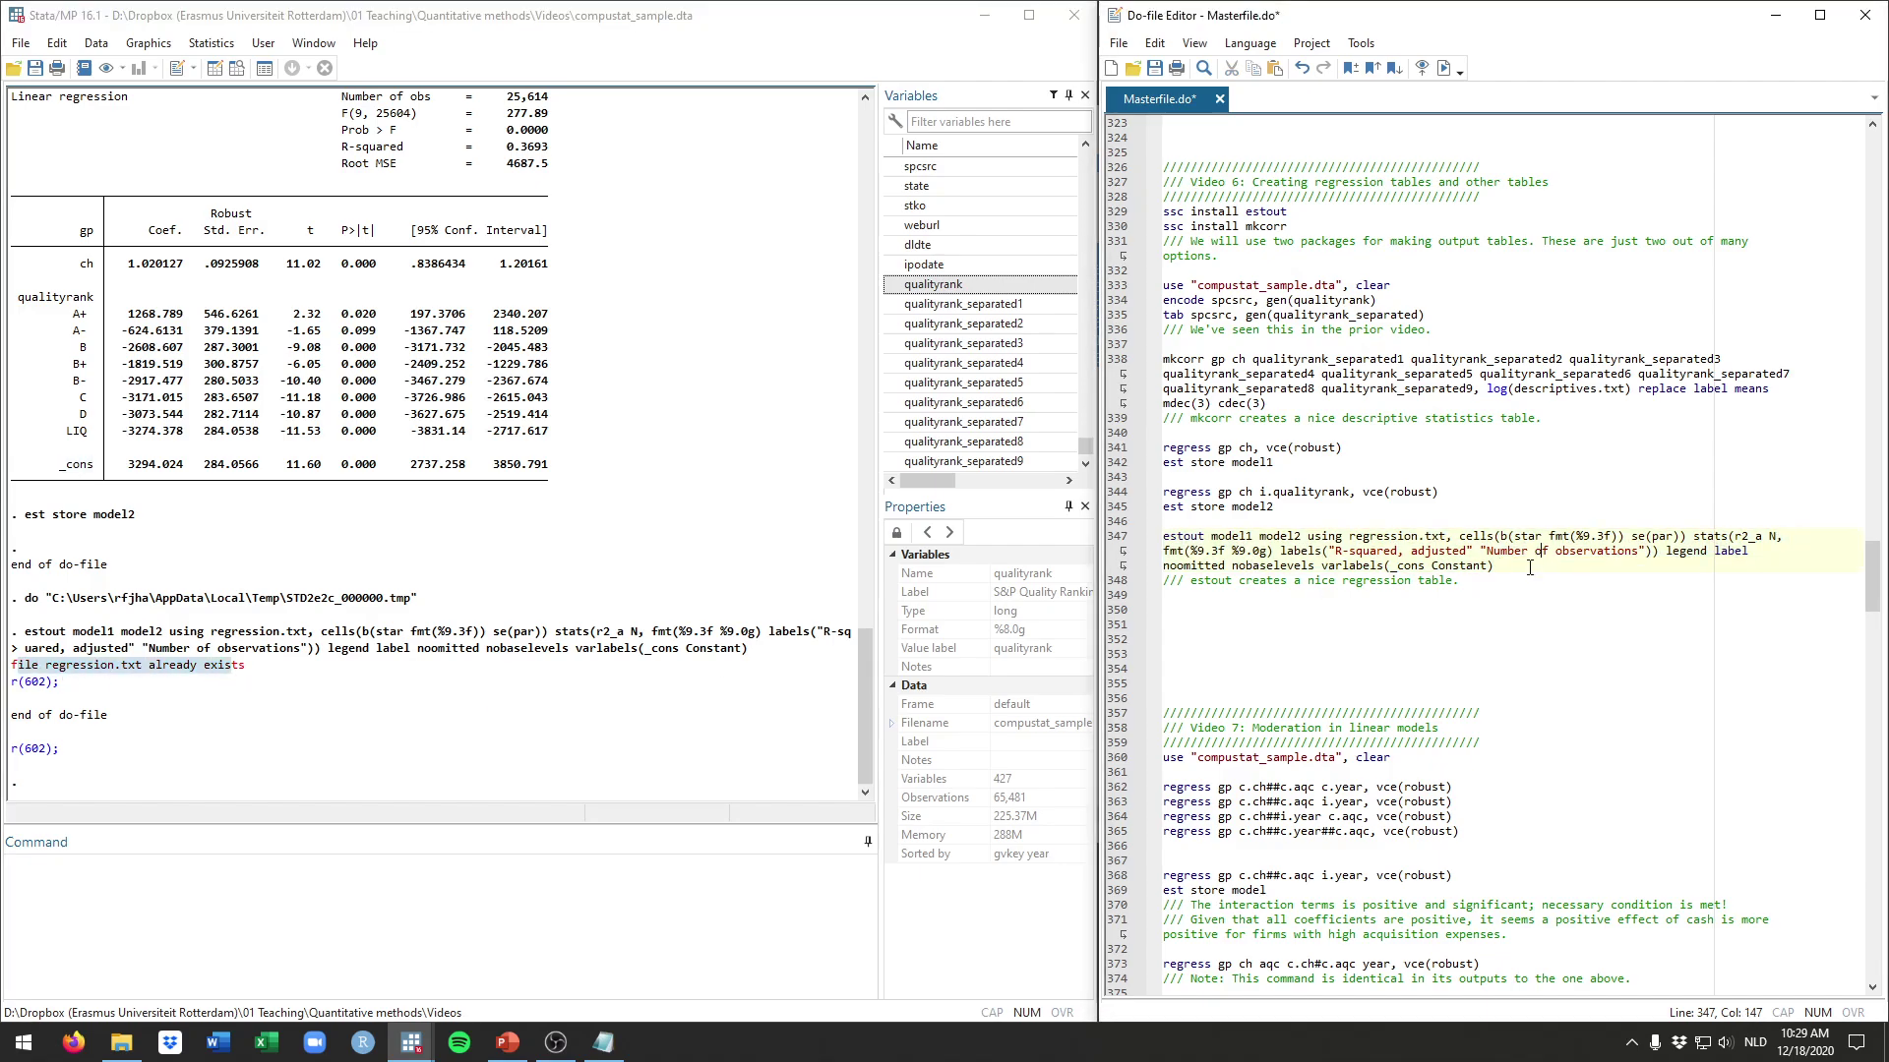
pyautogui.write('replace')
pyautogui.moveTo(1571, 564); pyautogui.dragTo(1148, 537)
pyautogui.hotkey('ctrl', 'd')
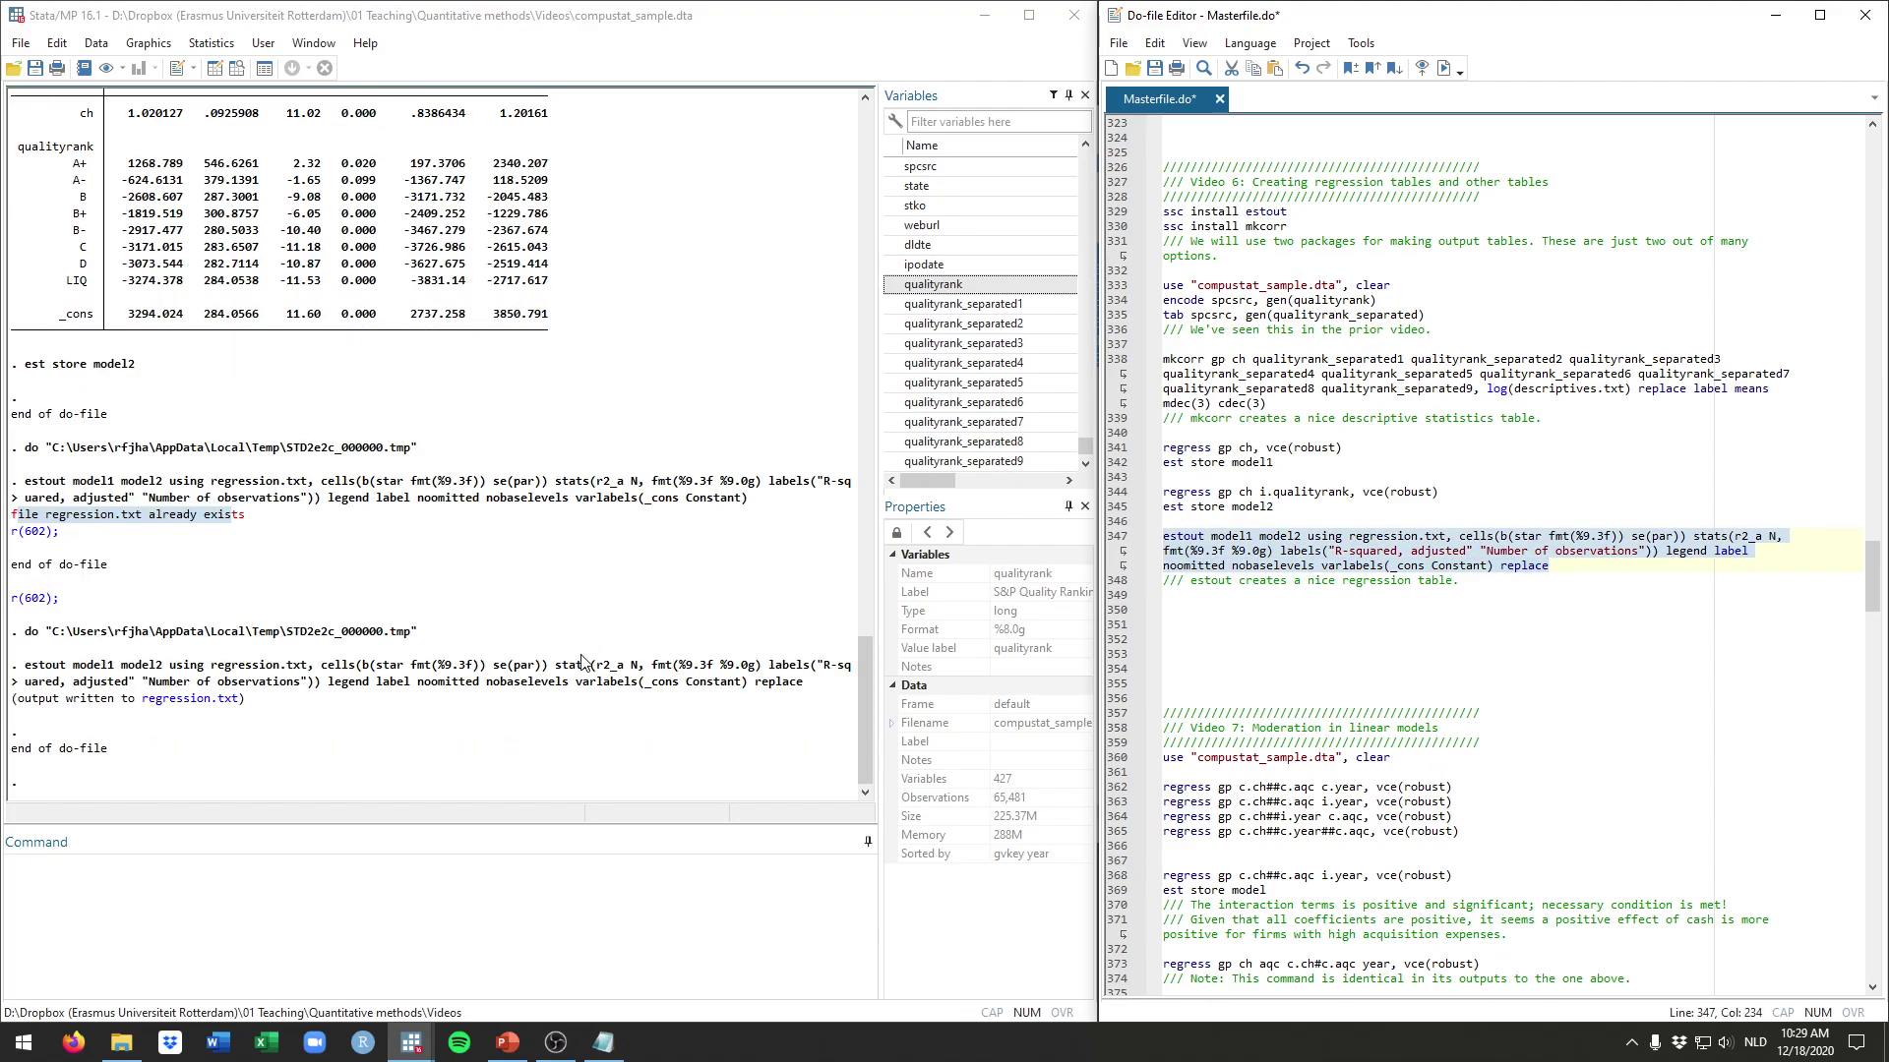
pyautogui.click(272, 679)
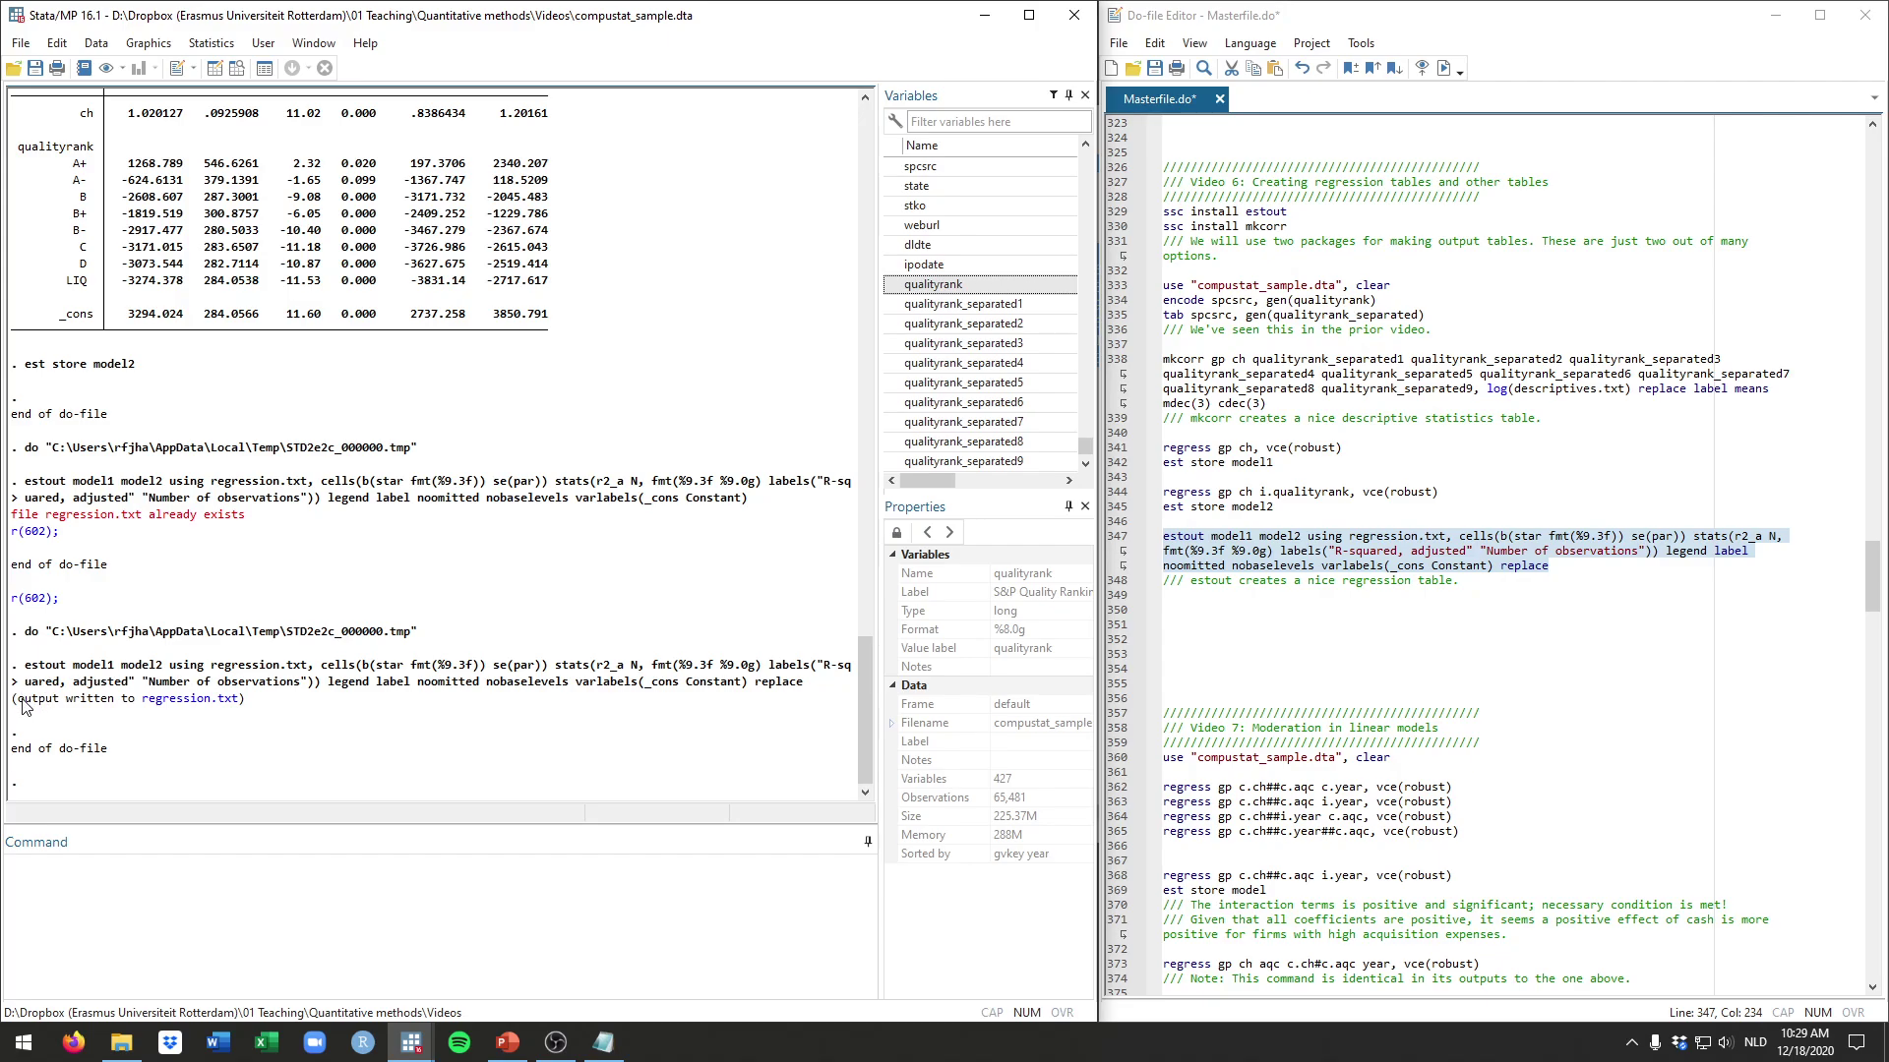
pyautogui.moveTo(25, 706); pyautogui.dragTo(180, 706)
pyautogui.click(254, 710)
# Select the whole regression table in regression.txt, then start a blank Excel workbook
pyautogui.click(211, 700)
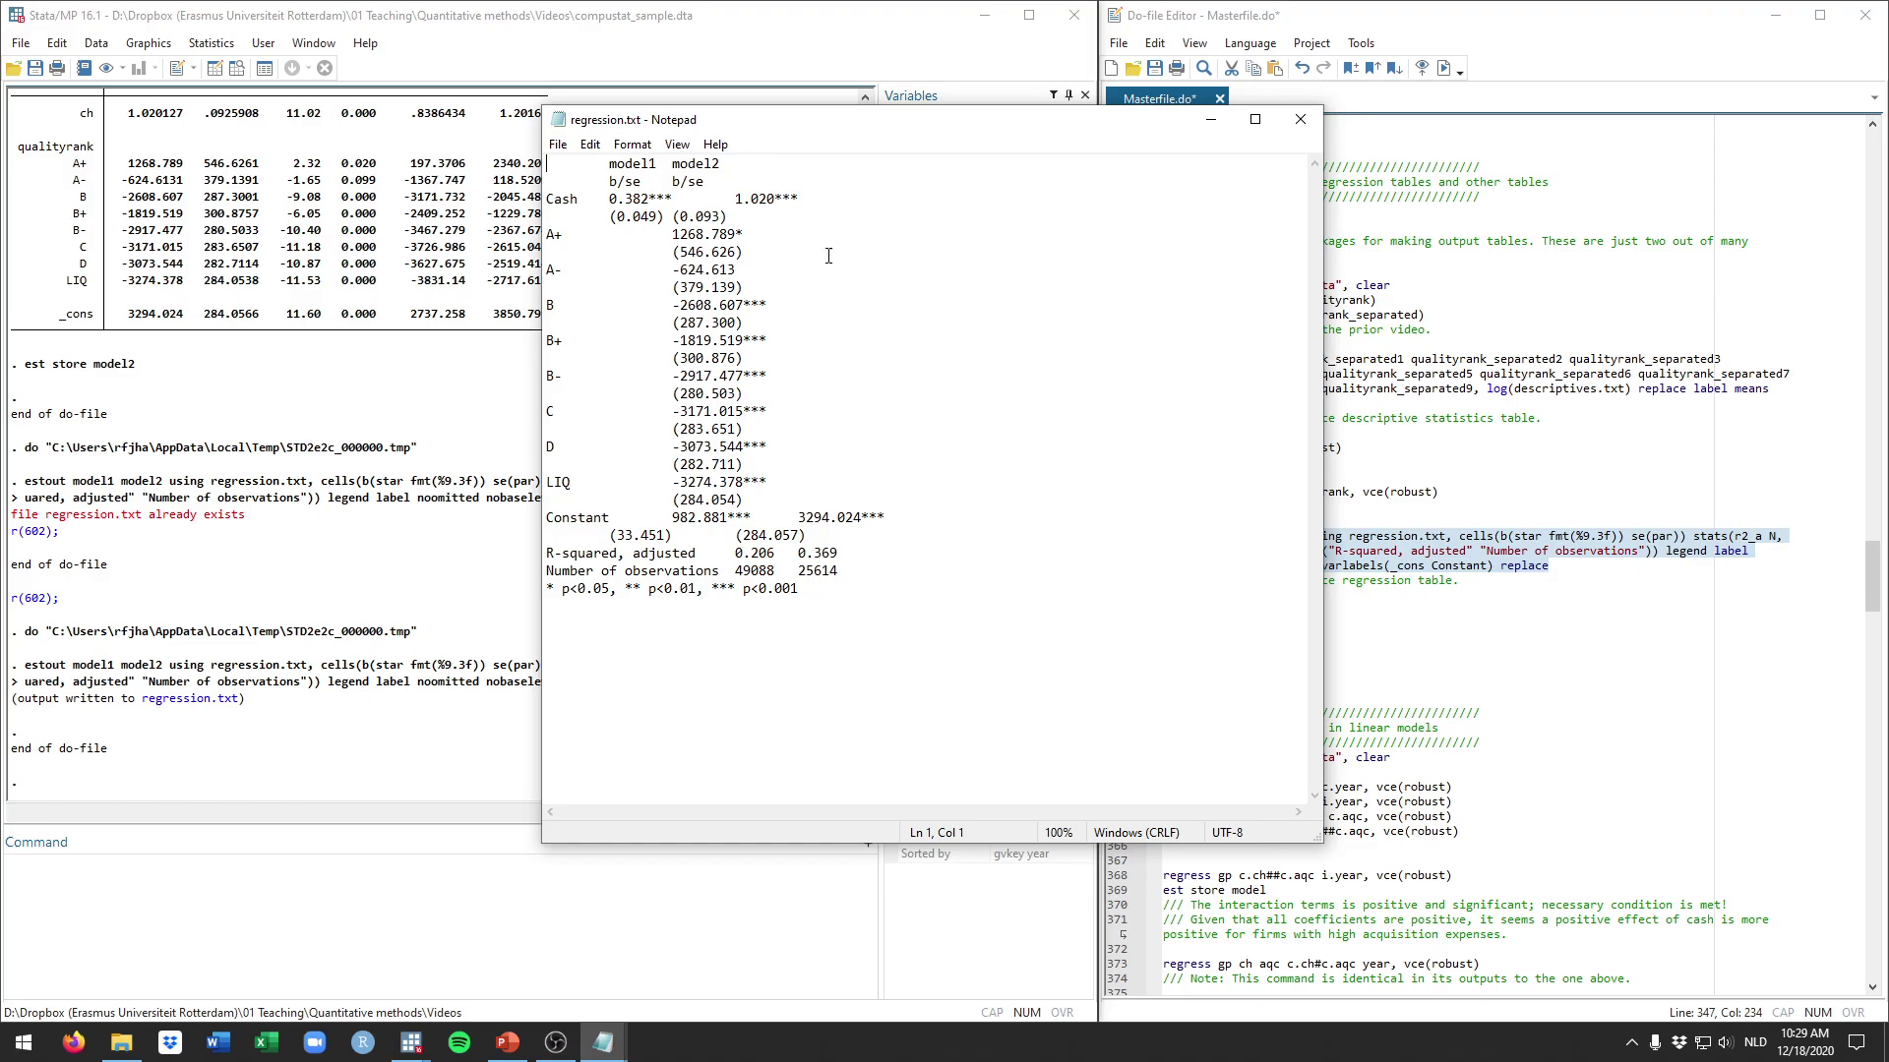
pyautogui.click(918, 585)
pyautogui.hotkey('ctrl', 'a')
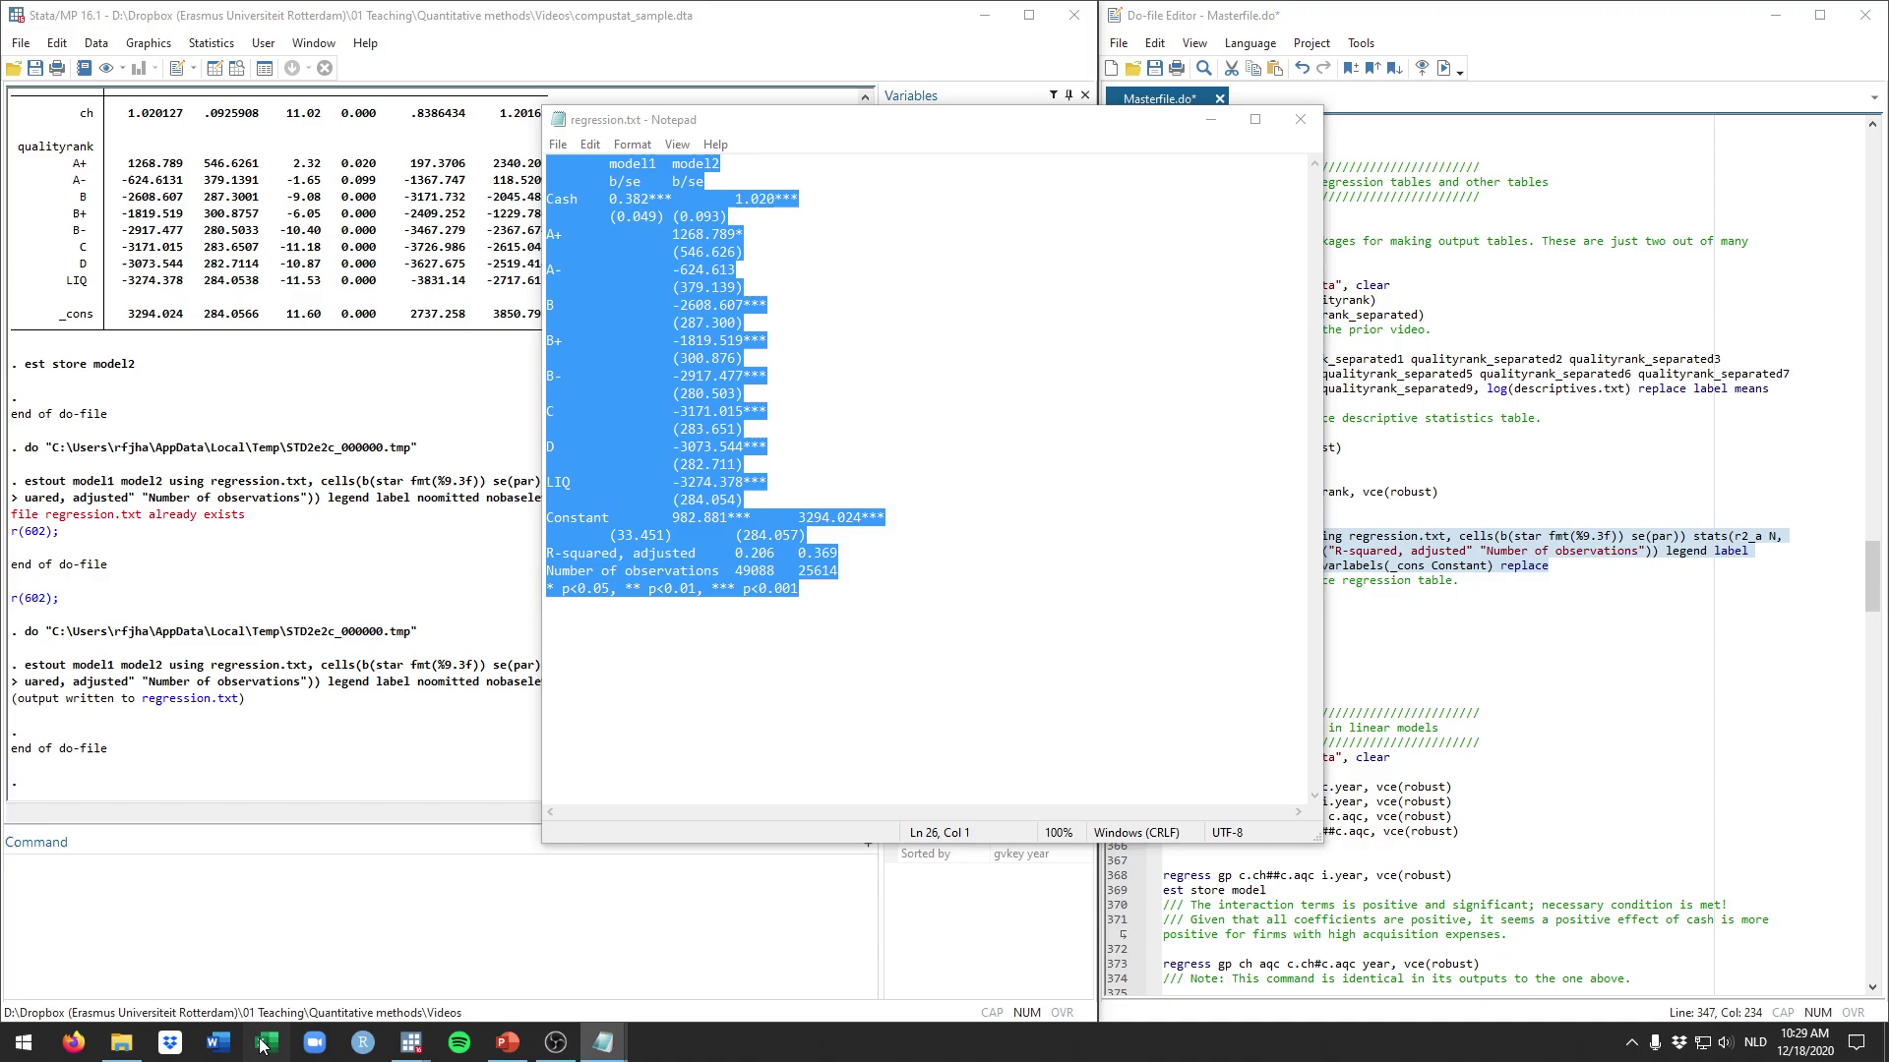
pyautogui.click(264, 1045)
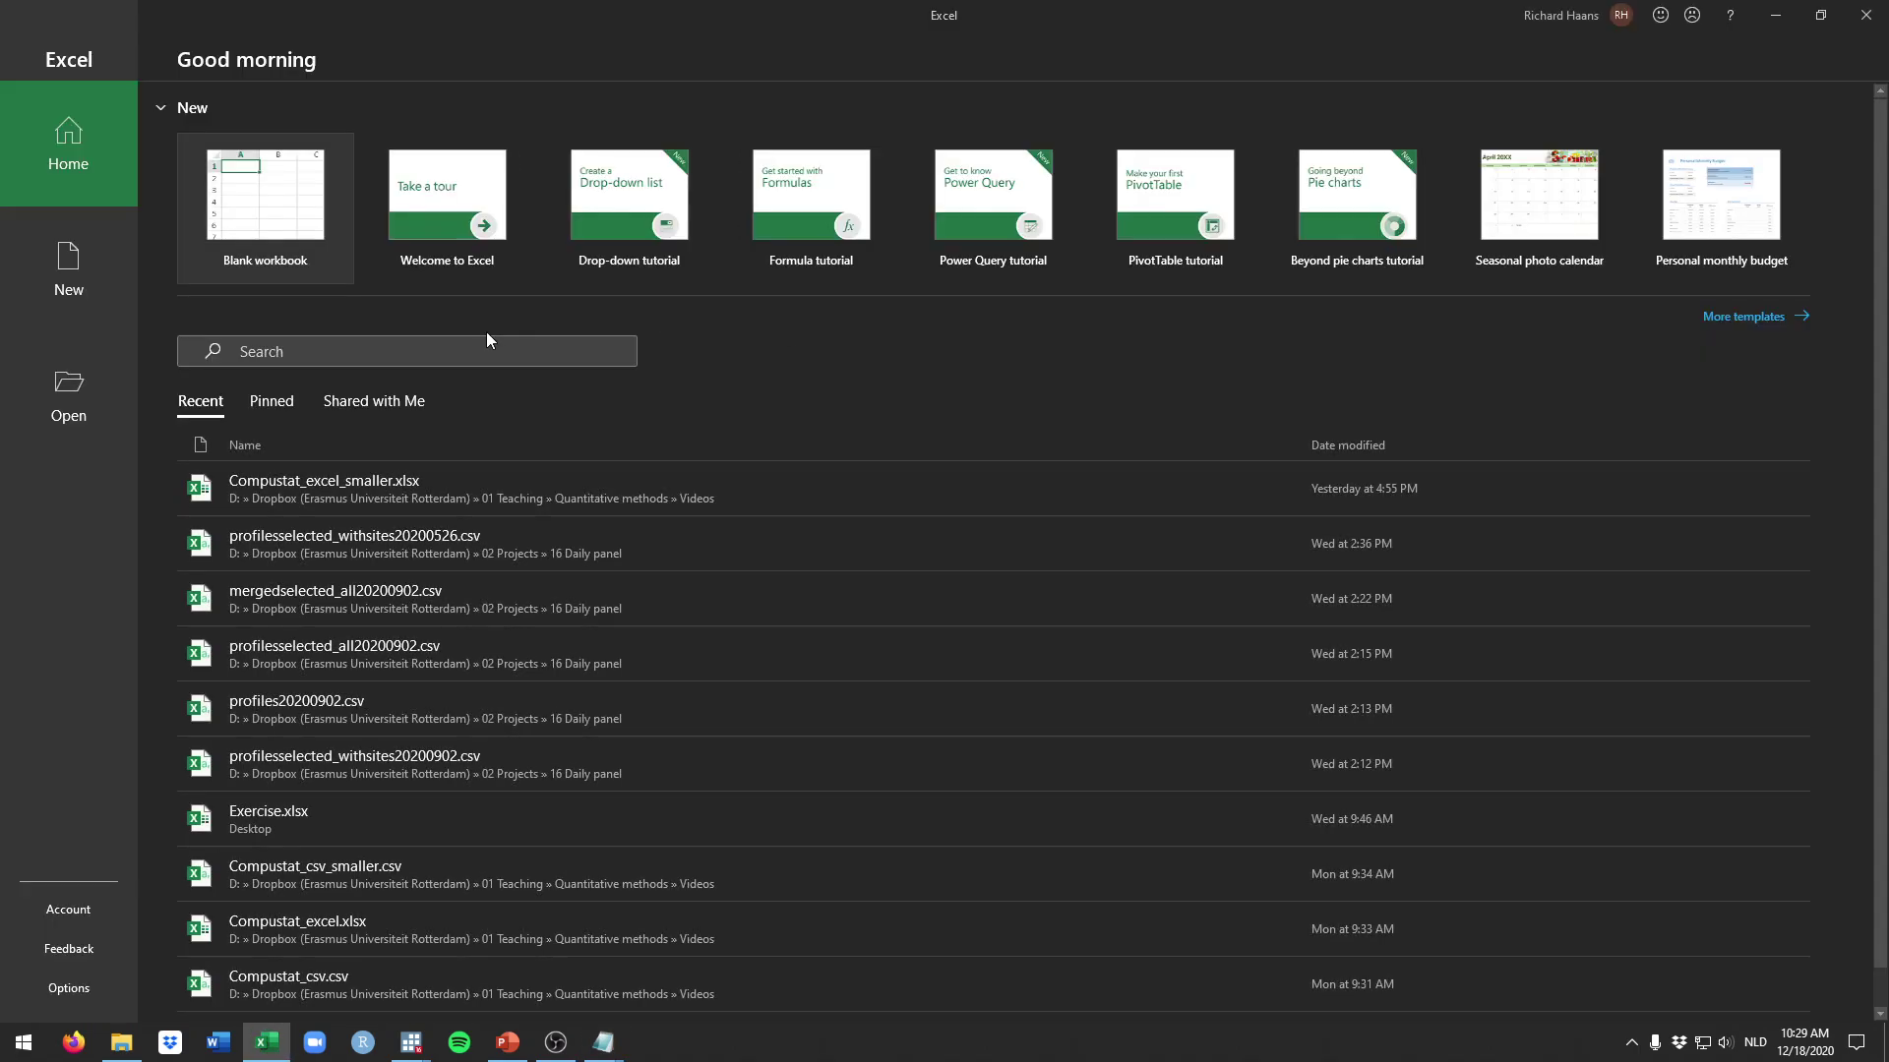
pyautogui.click(313, 235)
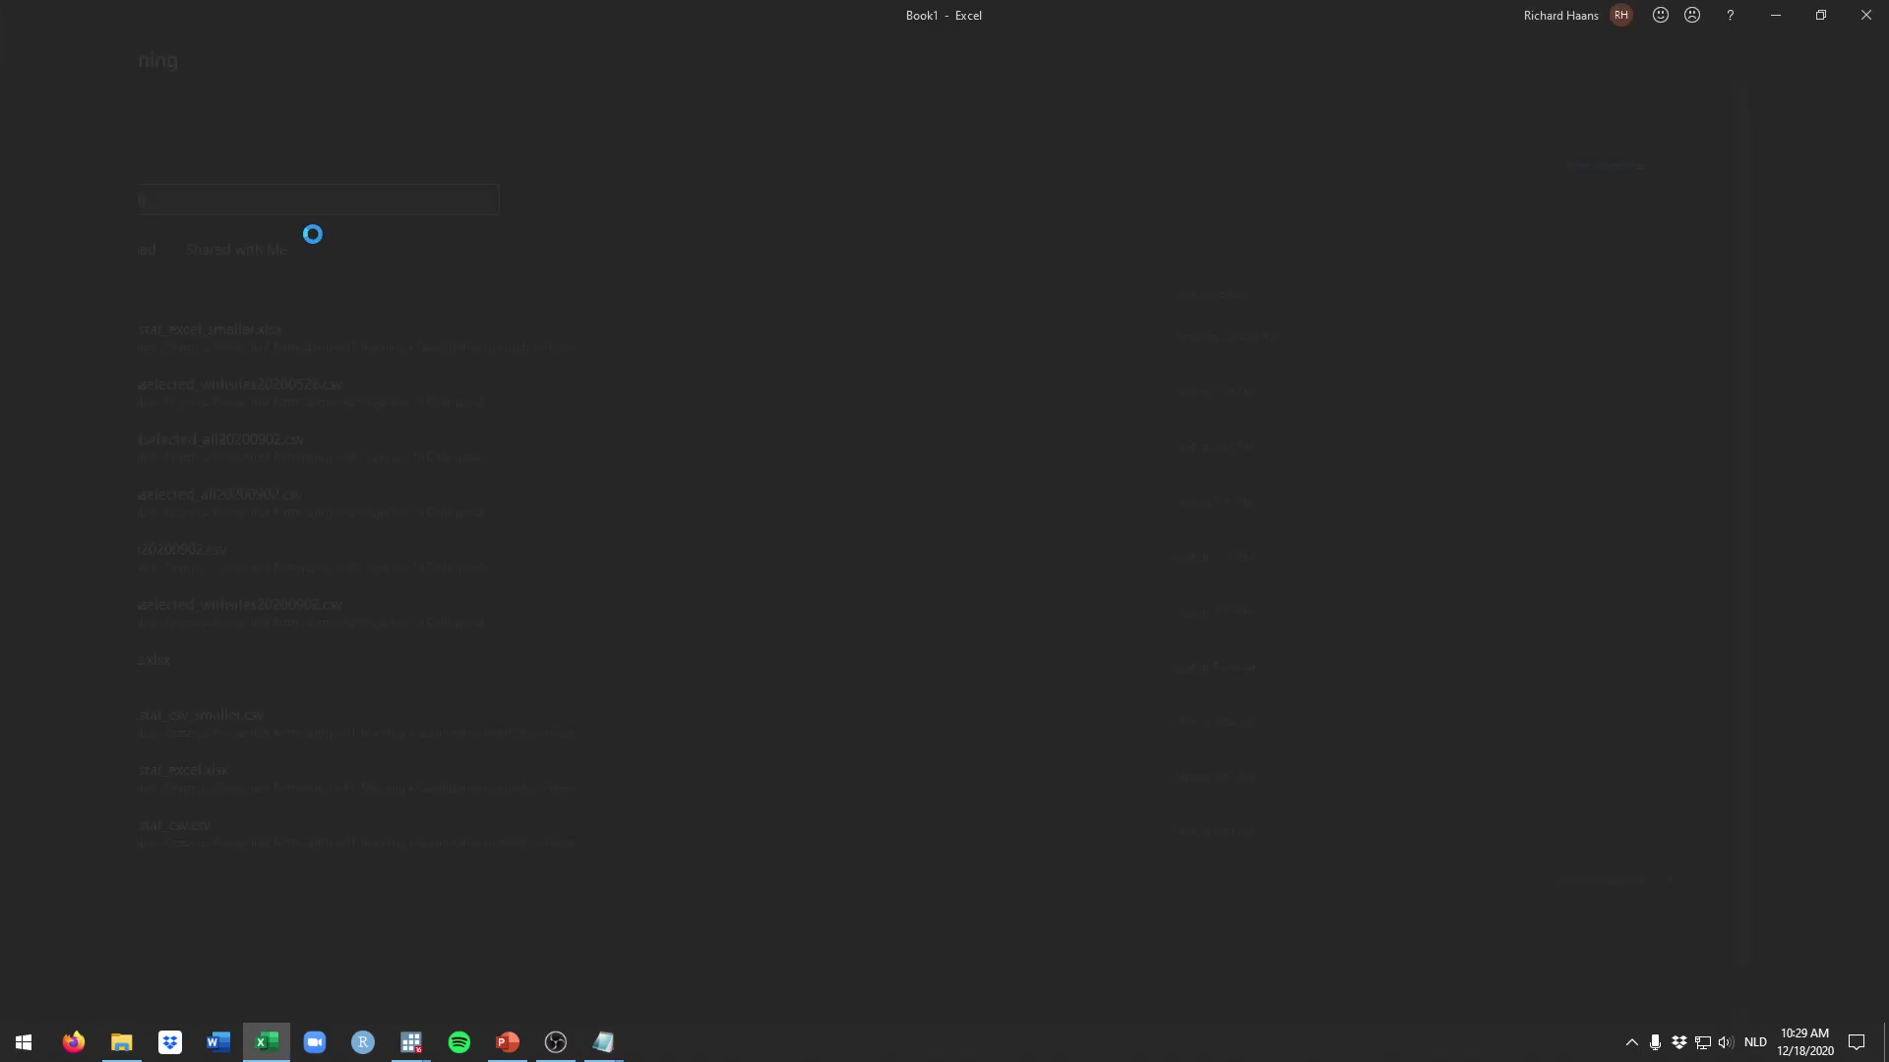
# Paste the regression table, confirm a bracketed entry in E5 turns into -1, then undo
pyautogui.hotkey('ctrl', 'v')
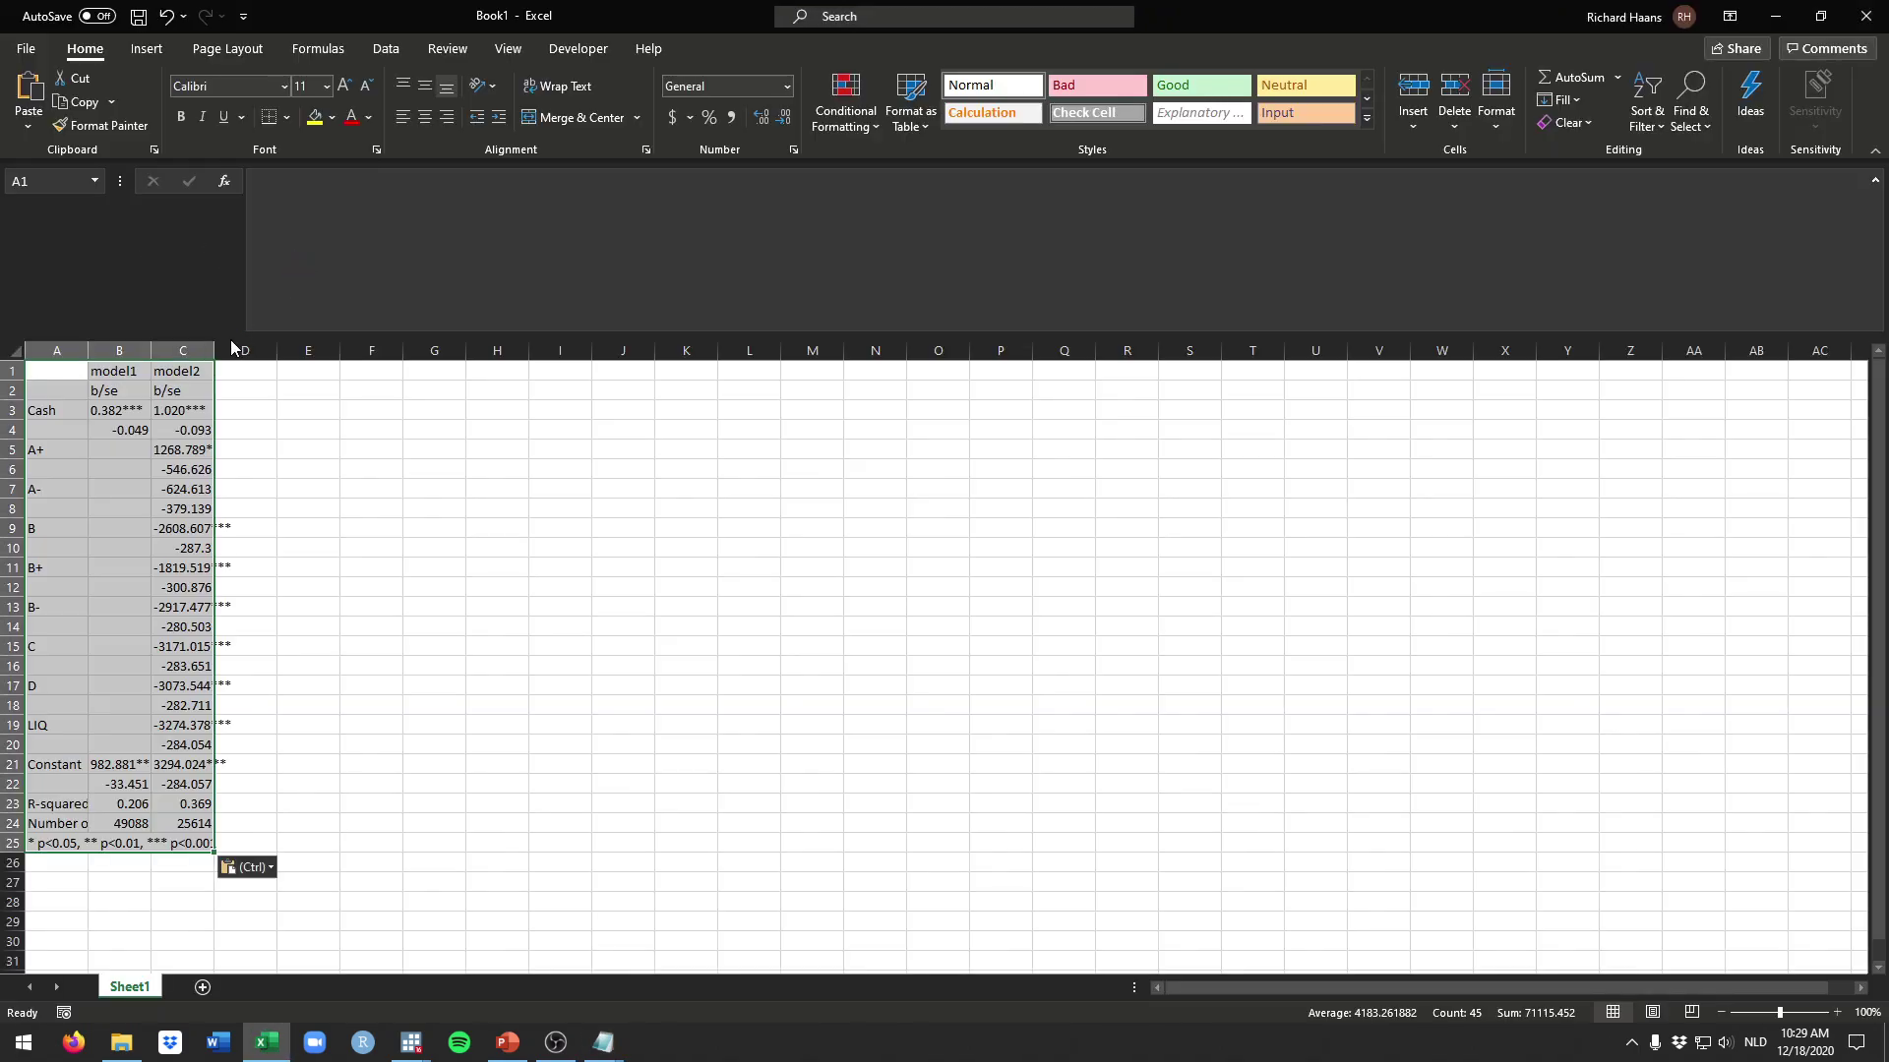
pyautogui.click(197, 474)
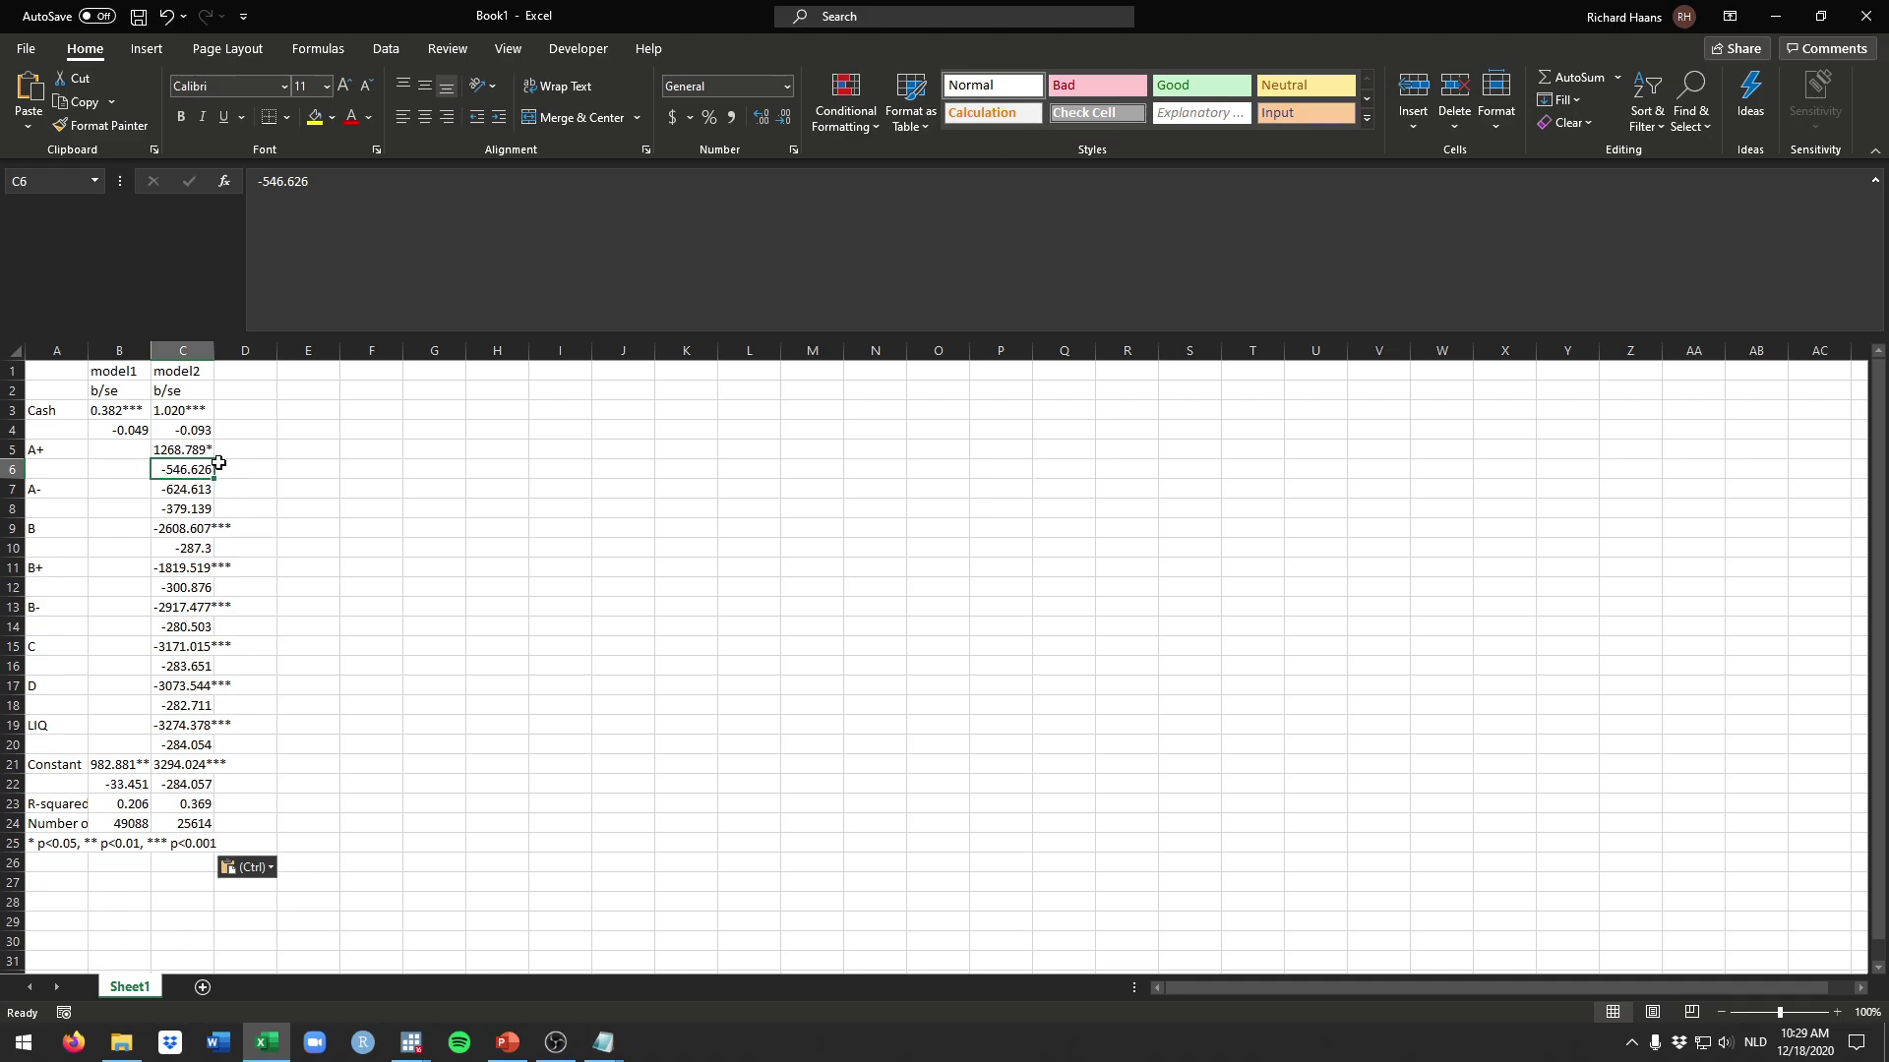
pyautogui.click(313, 451)
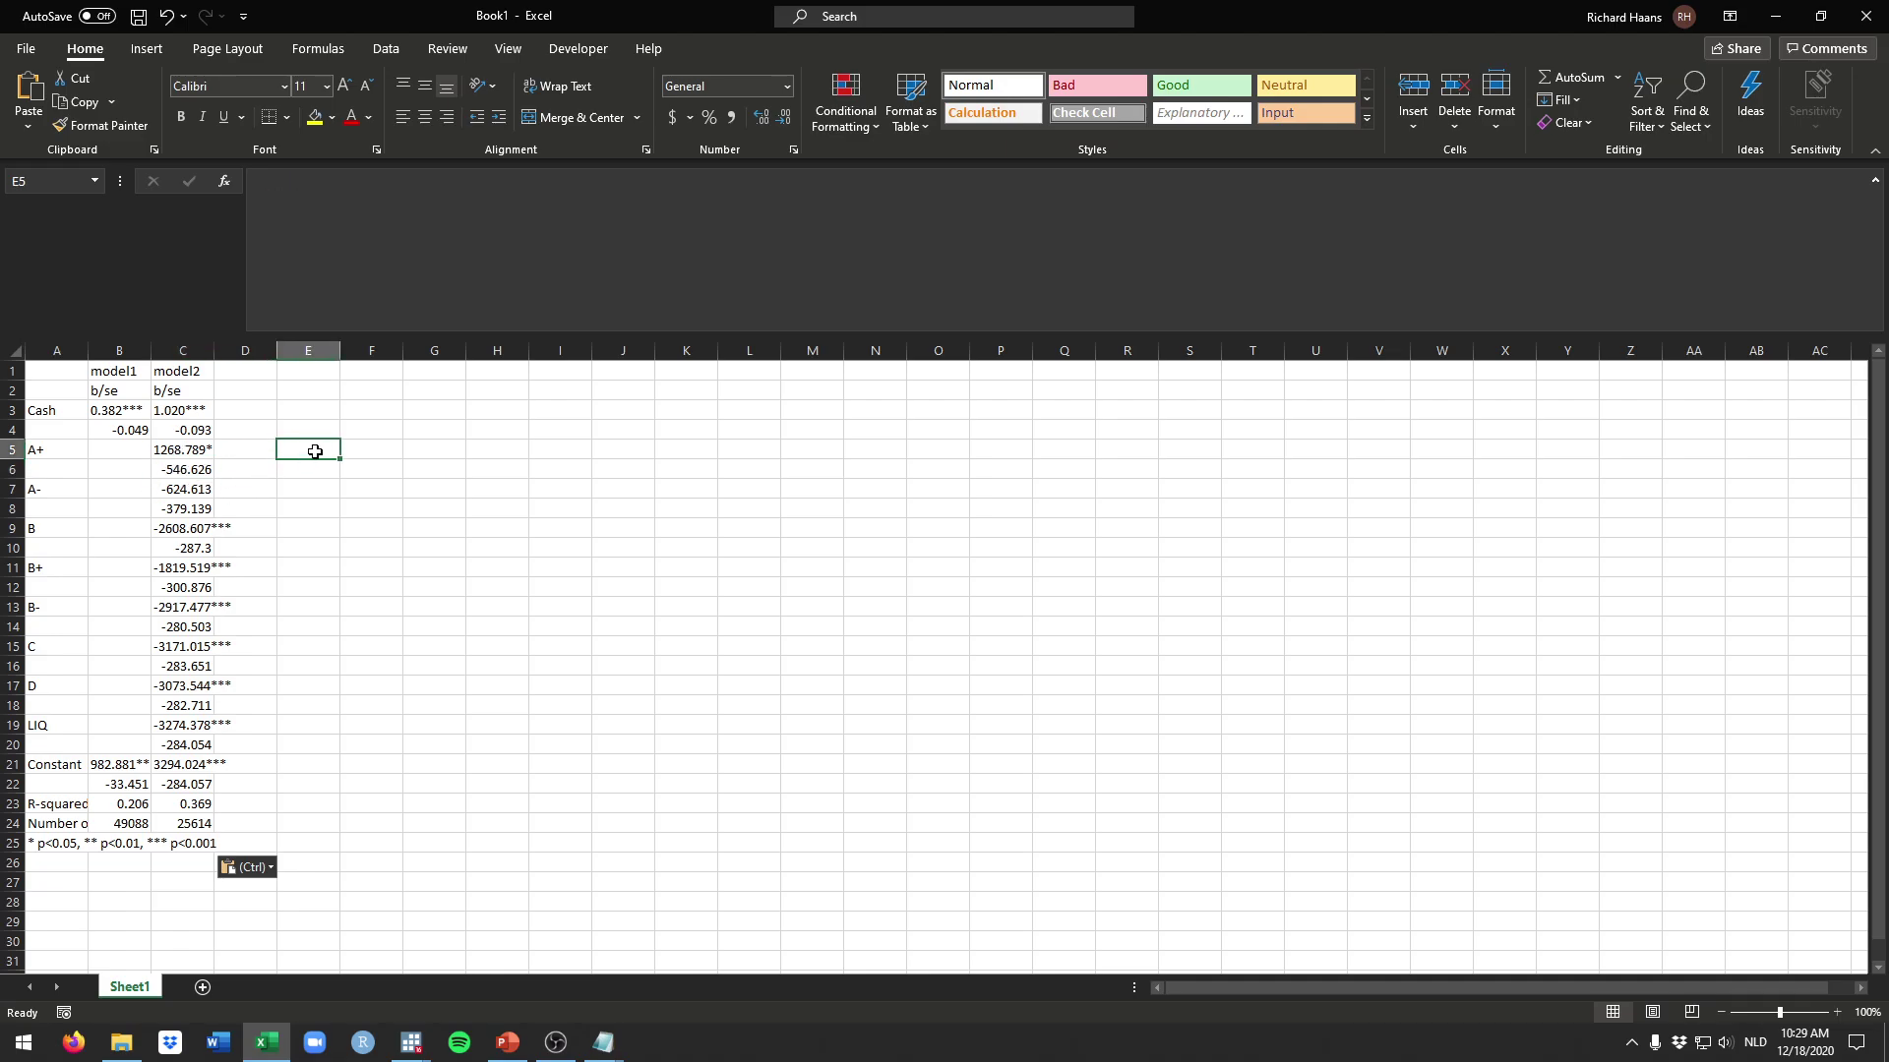
pyautogui.write('(-')
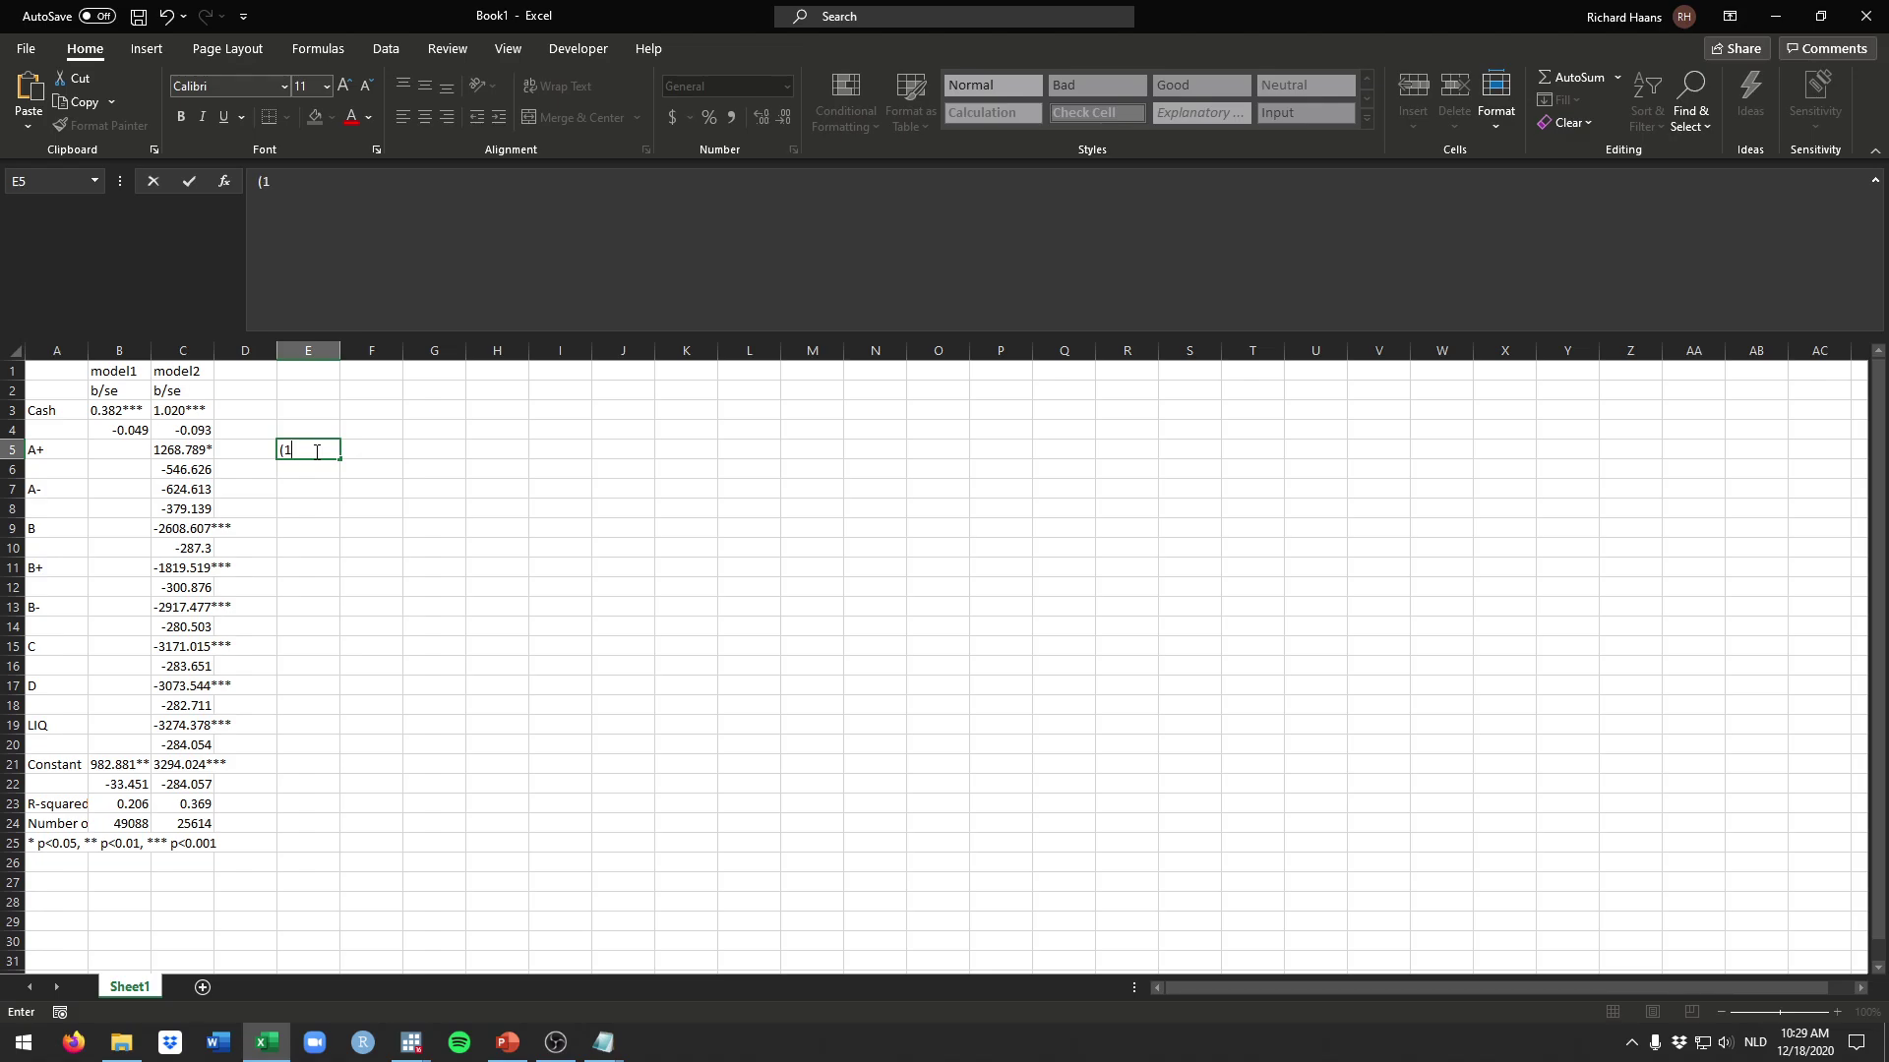
pyautogui.press('Return')
pyautogui.click(316, 456)
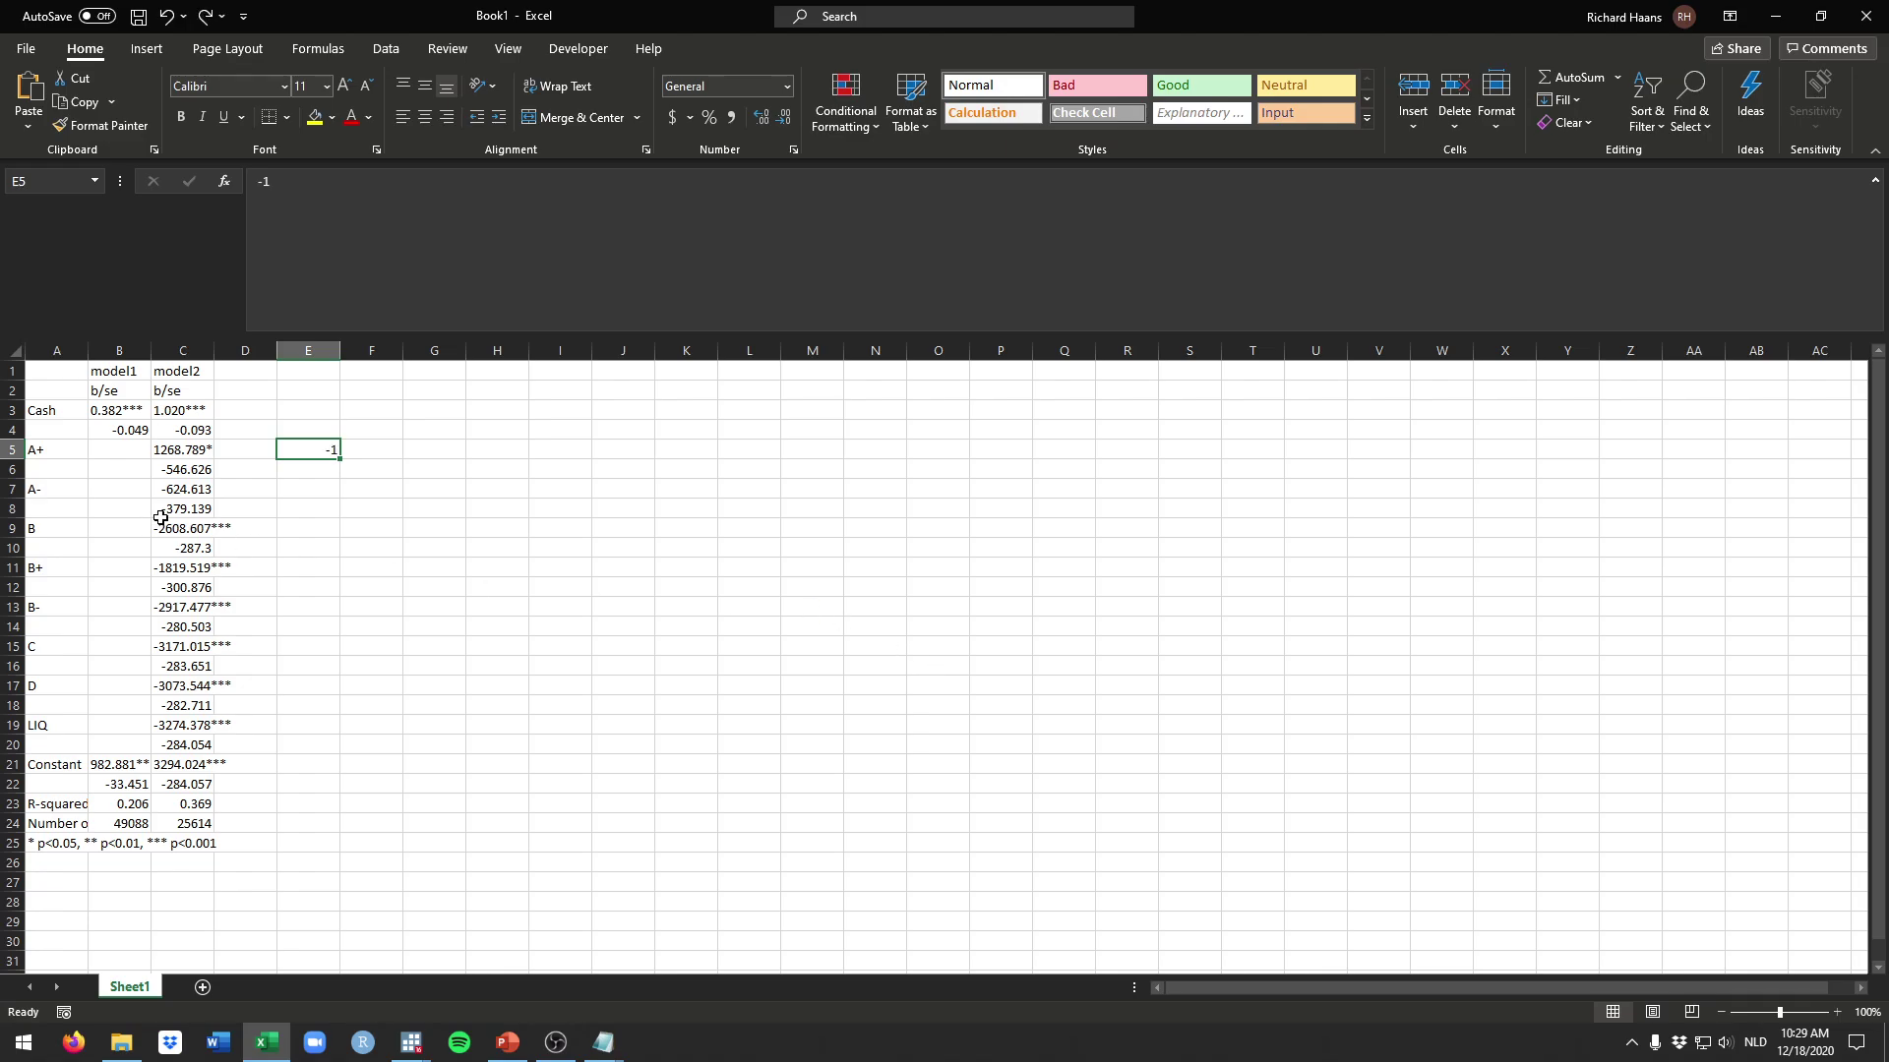
pyautogui.hotkey('ctrl', 'z')
# Format all cells as Text and paste the regression table into A1
pyautogui.hotkey('ctrl', 'a')
pyautogui.click(787, 87)
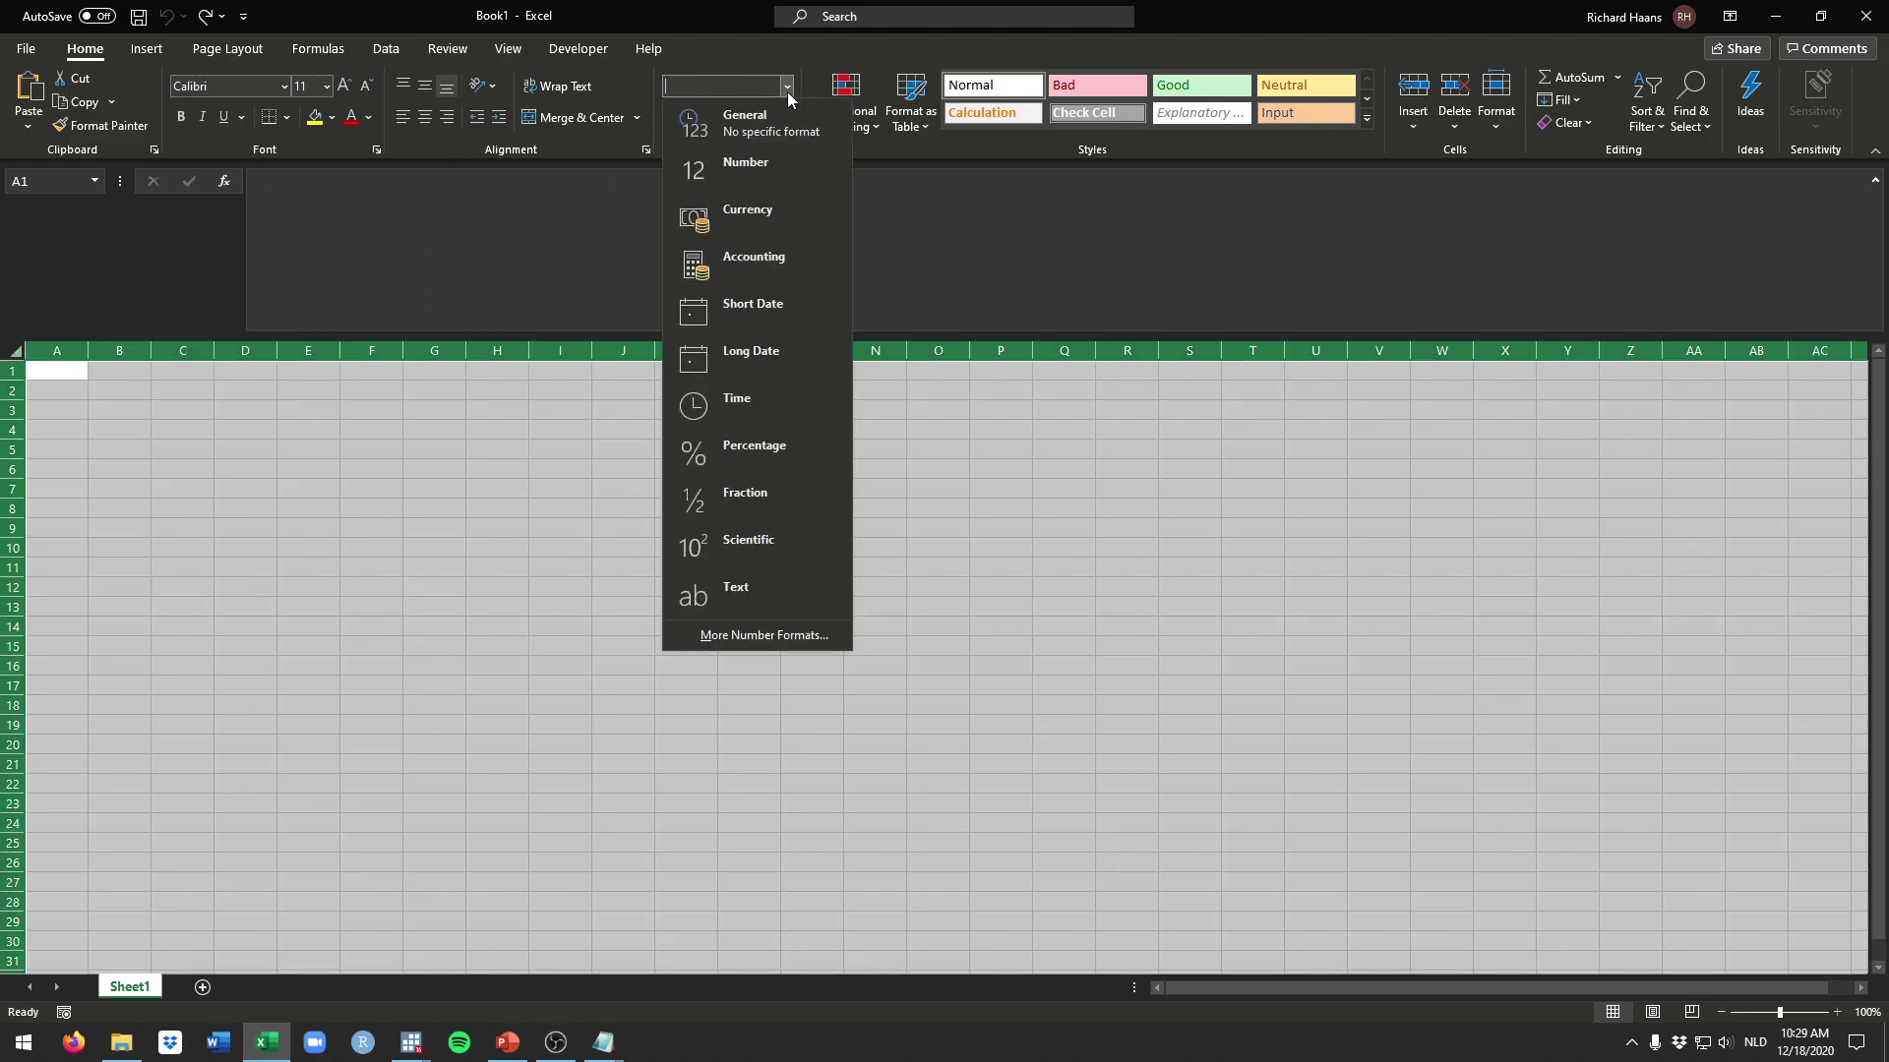
pyautogui.click(733, 590)
pyautogui.click(81, 374)
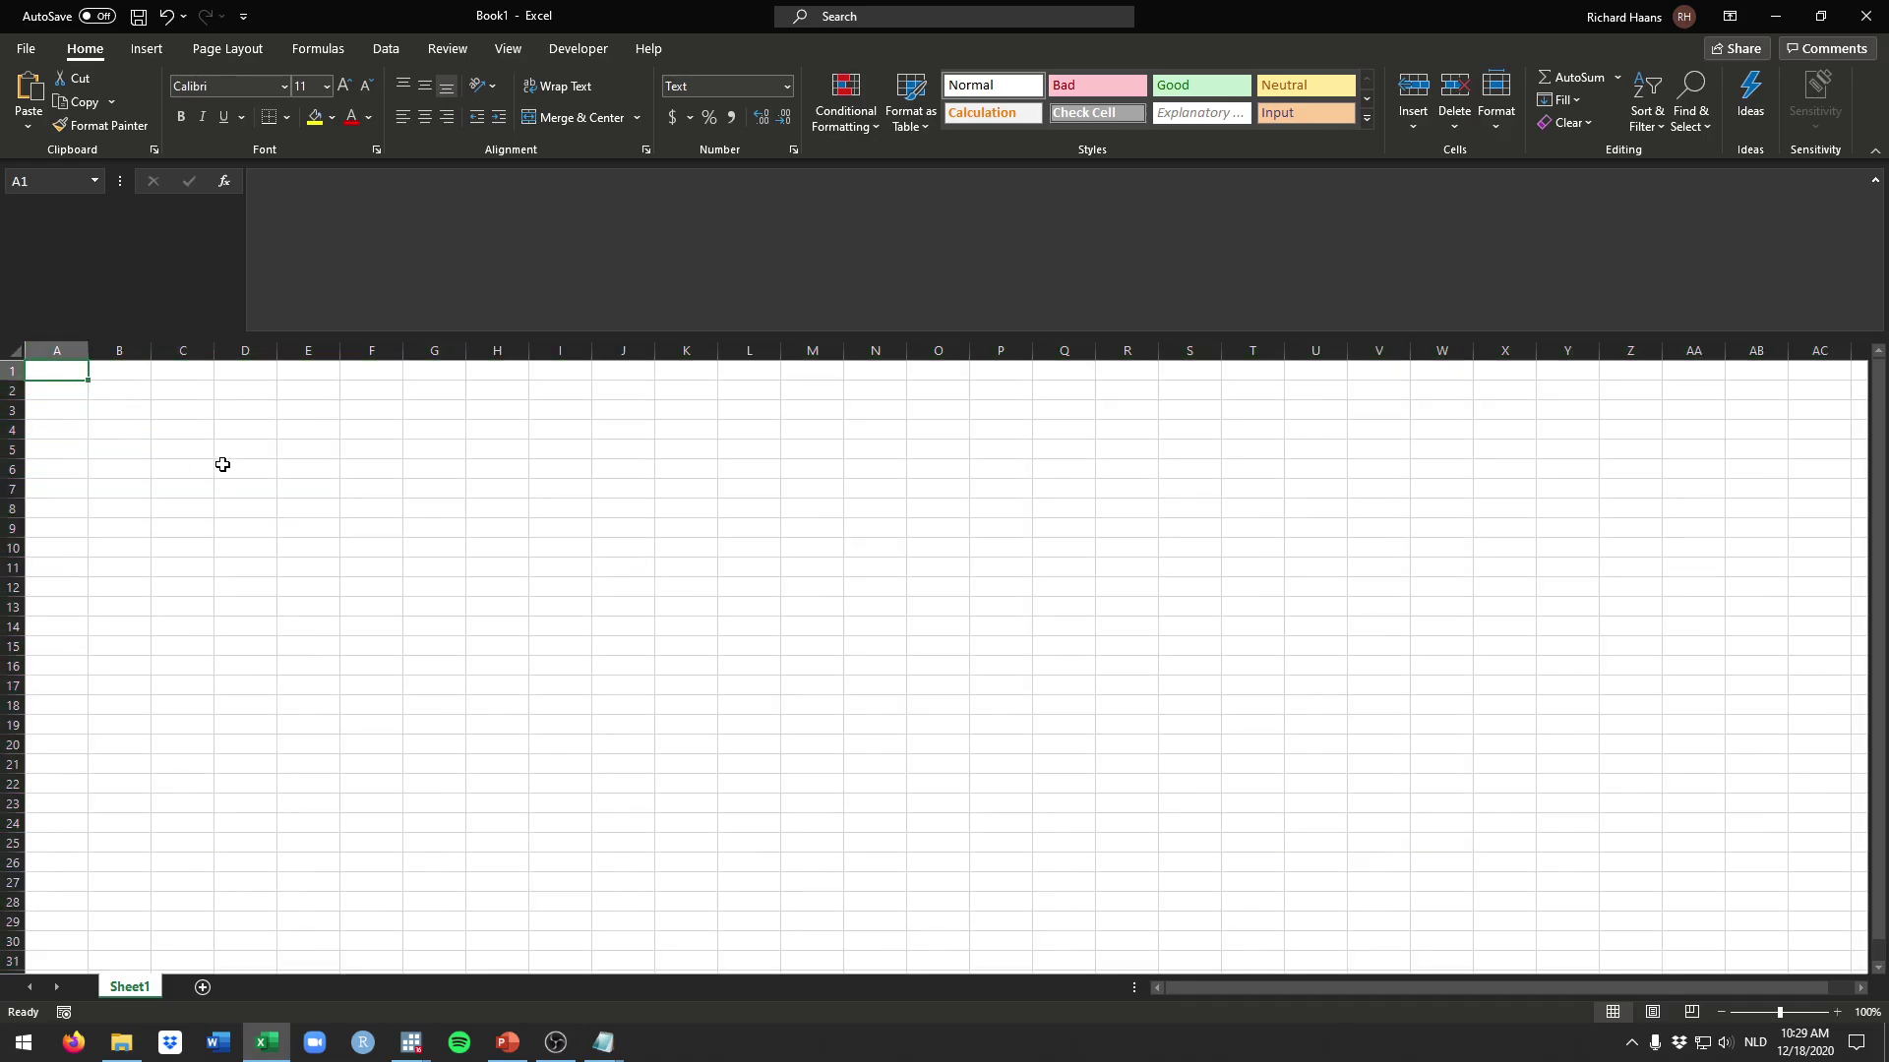
pyautogui.hotkey('ctrl', 'v')
# Inspect the pasted table A1:C25 and autofit column A to its labels
pyautogui.click(285, 506)
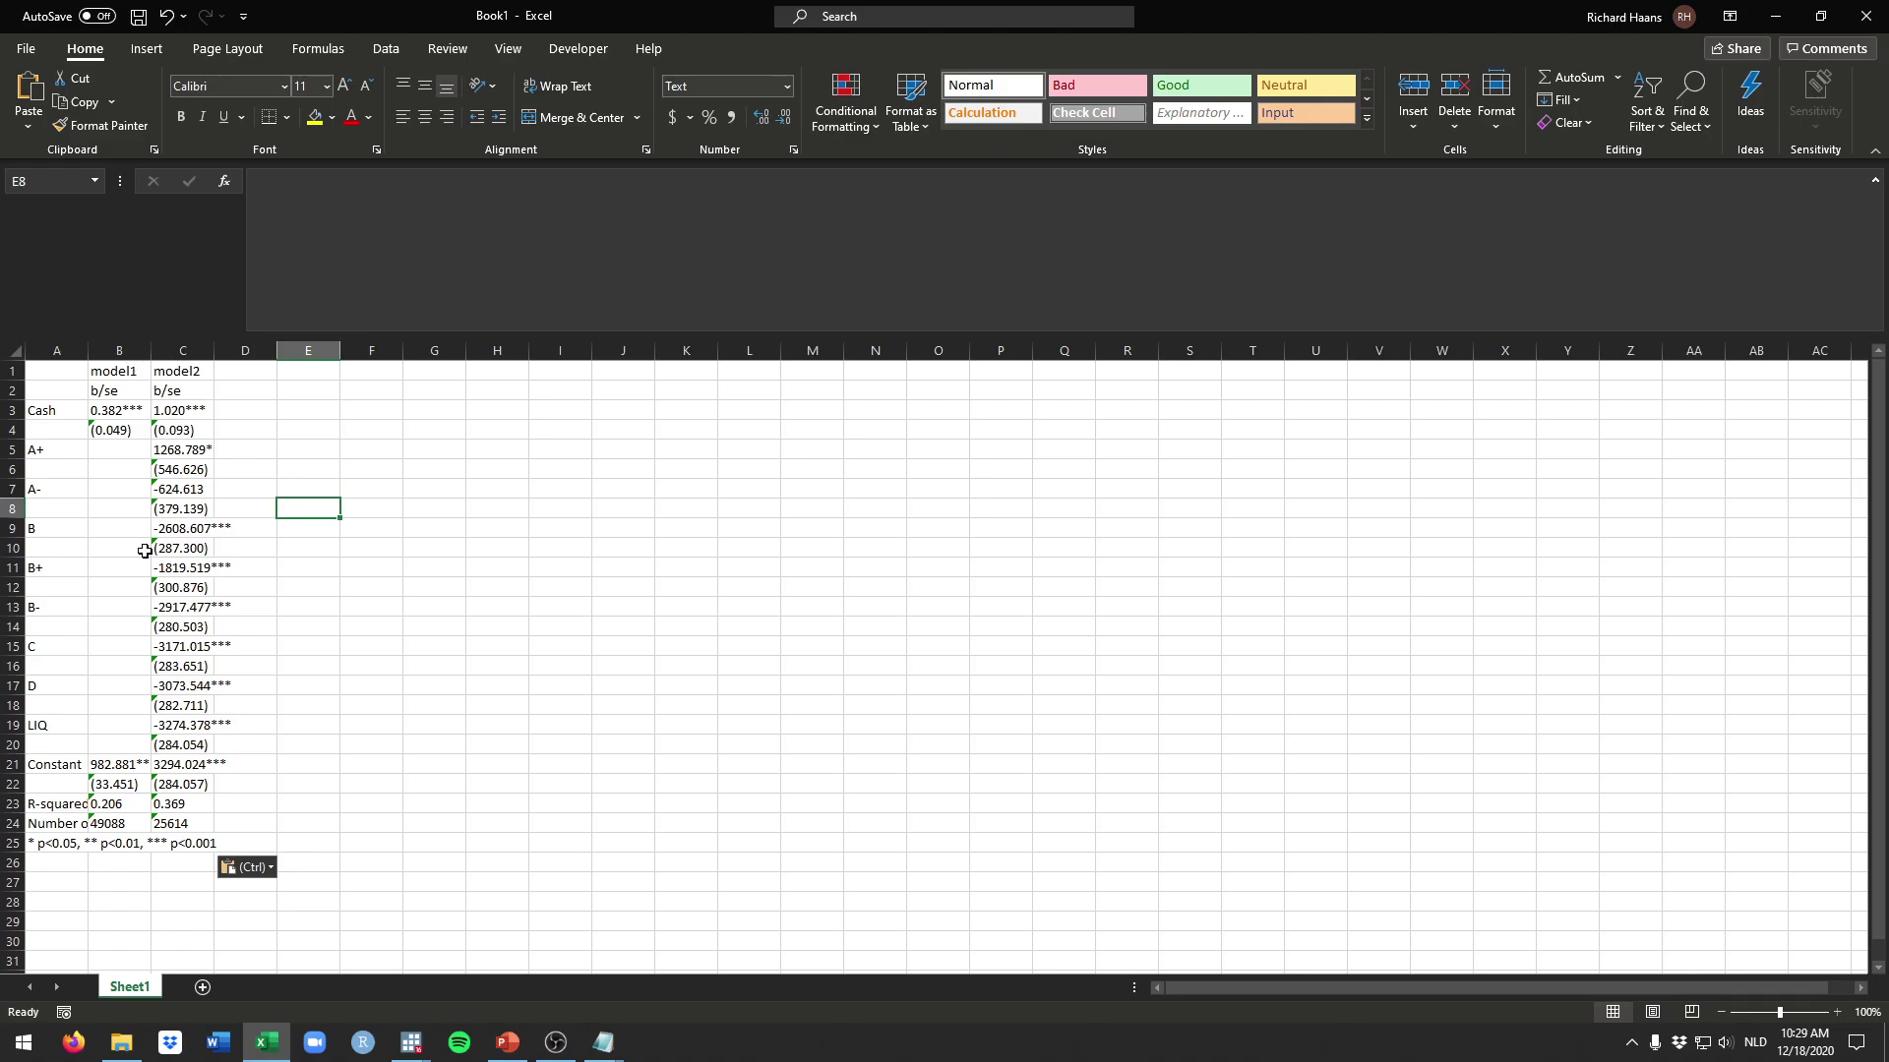
pyautogui.moveTo(197, 843); pyautogui.dragTo(44, 372)
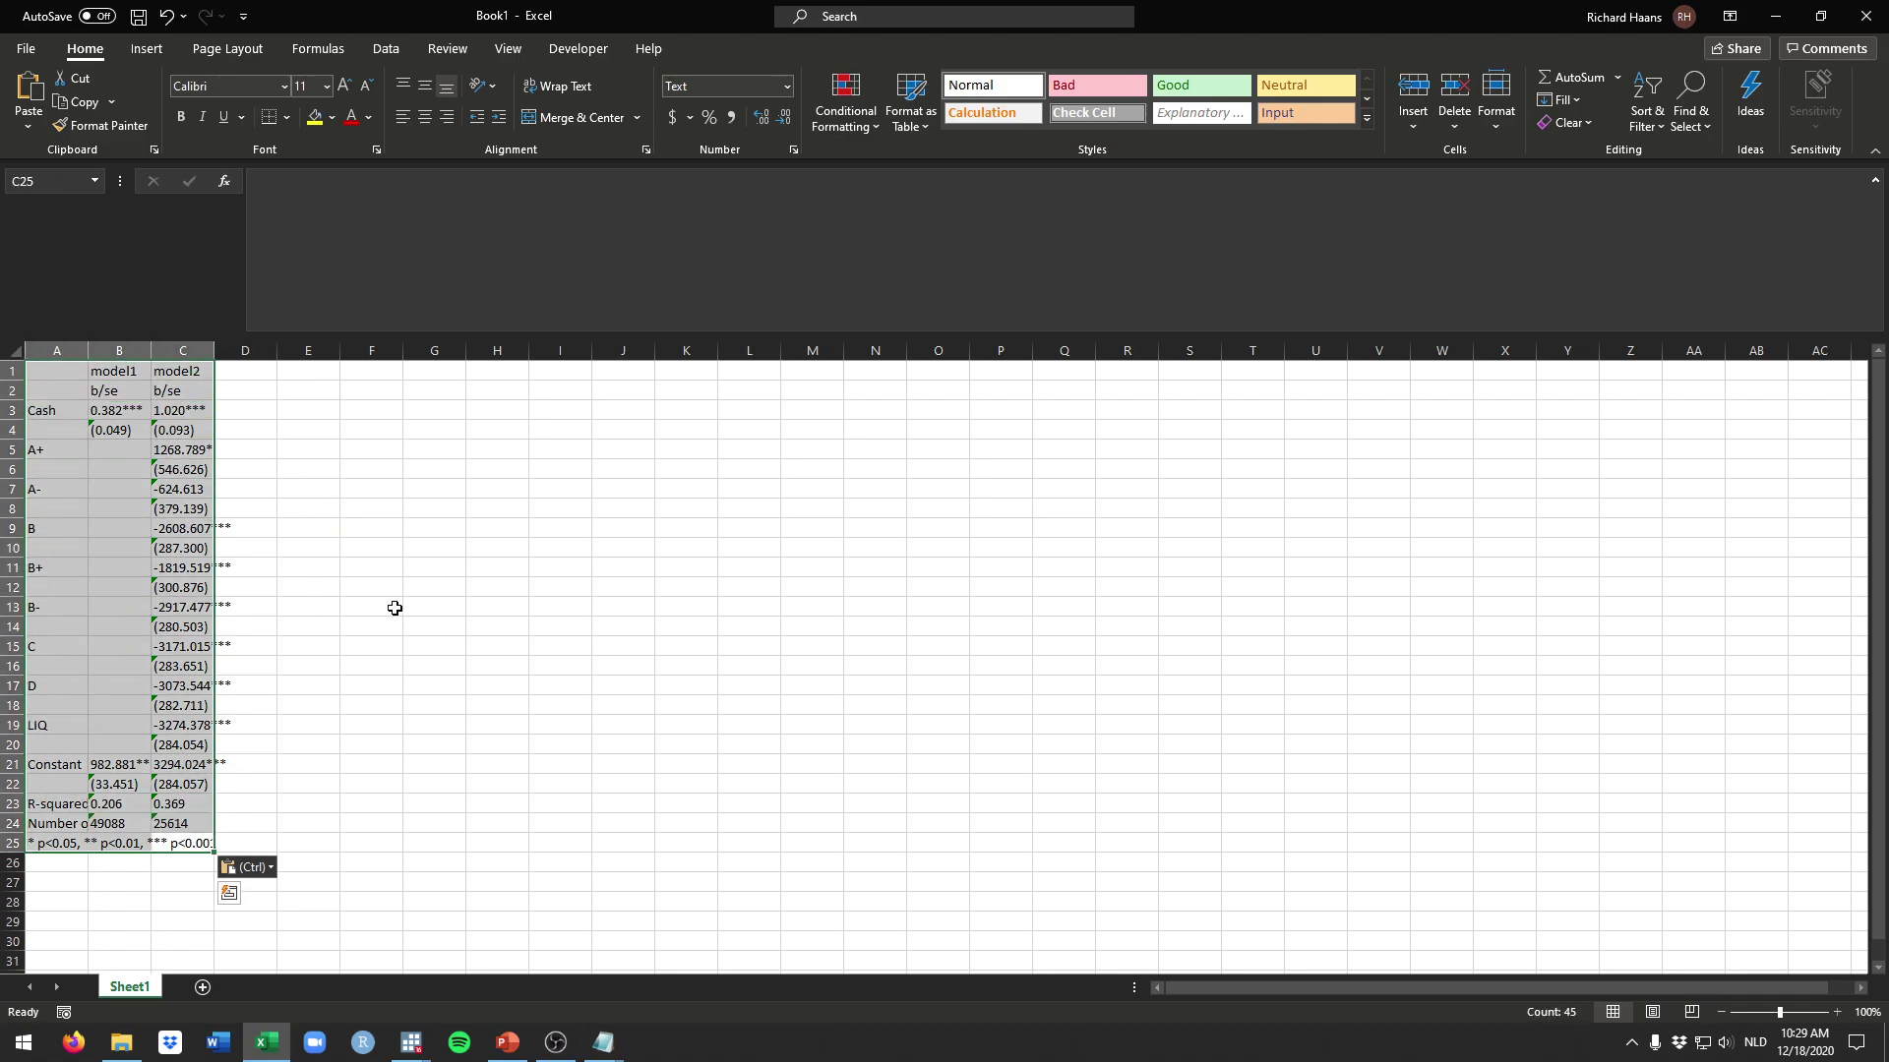
pyautogui.click(352, 546)
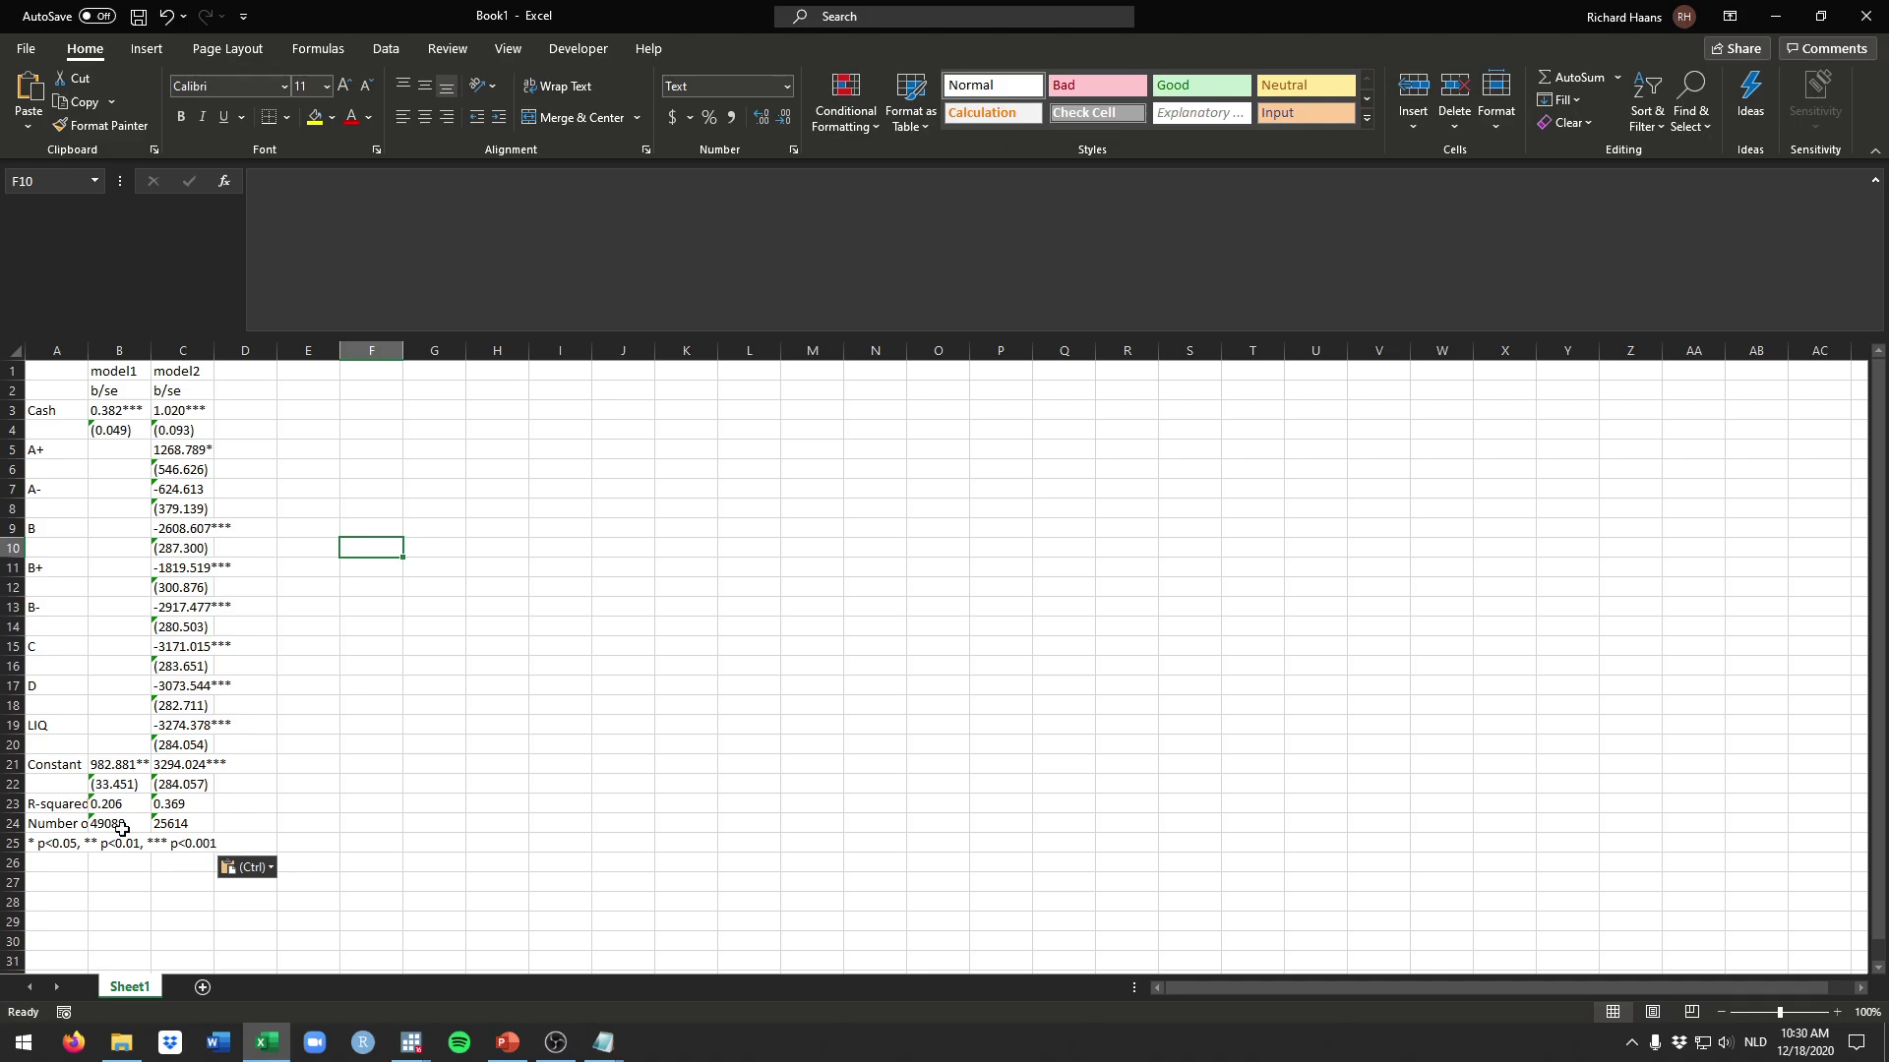
pyautogui.moveTo(59, 823); pyautogui.dragTo(246, 826)
pyautogui.click(182, 823)
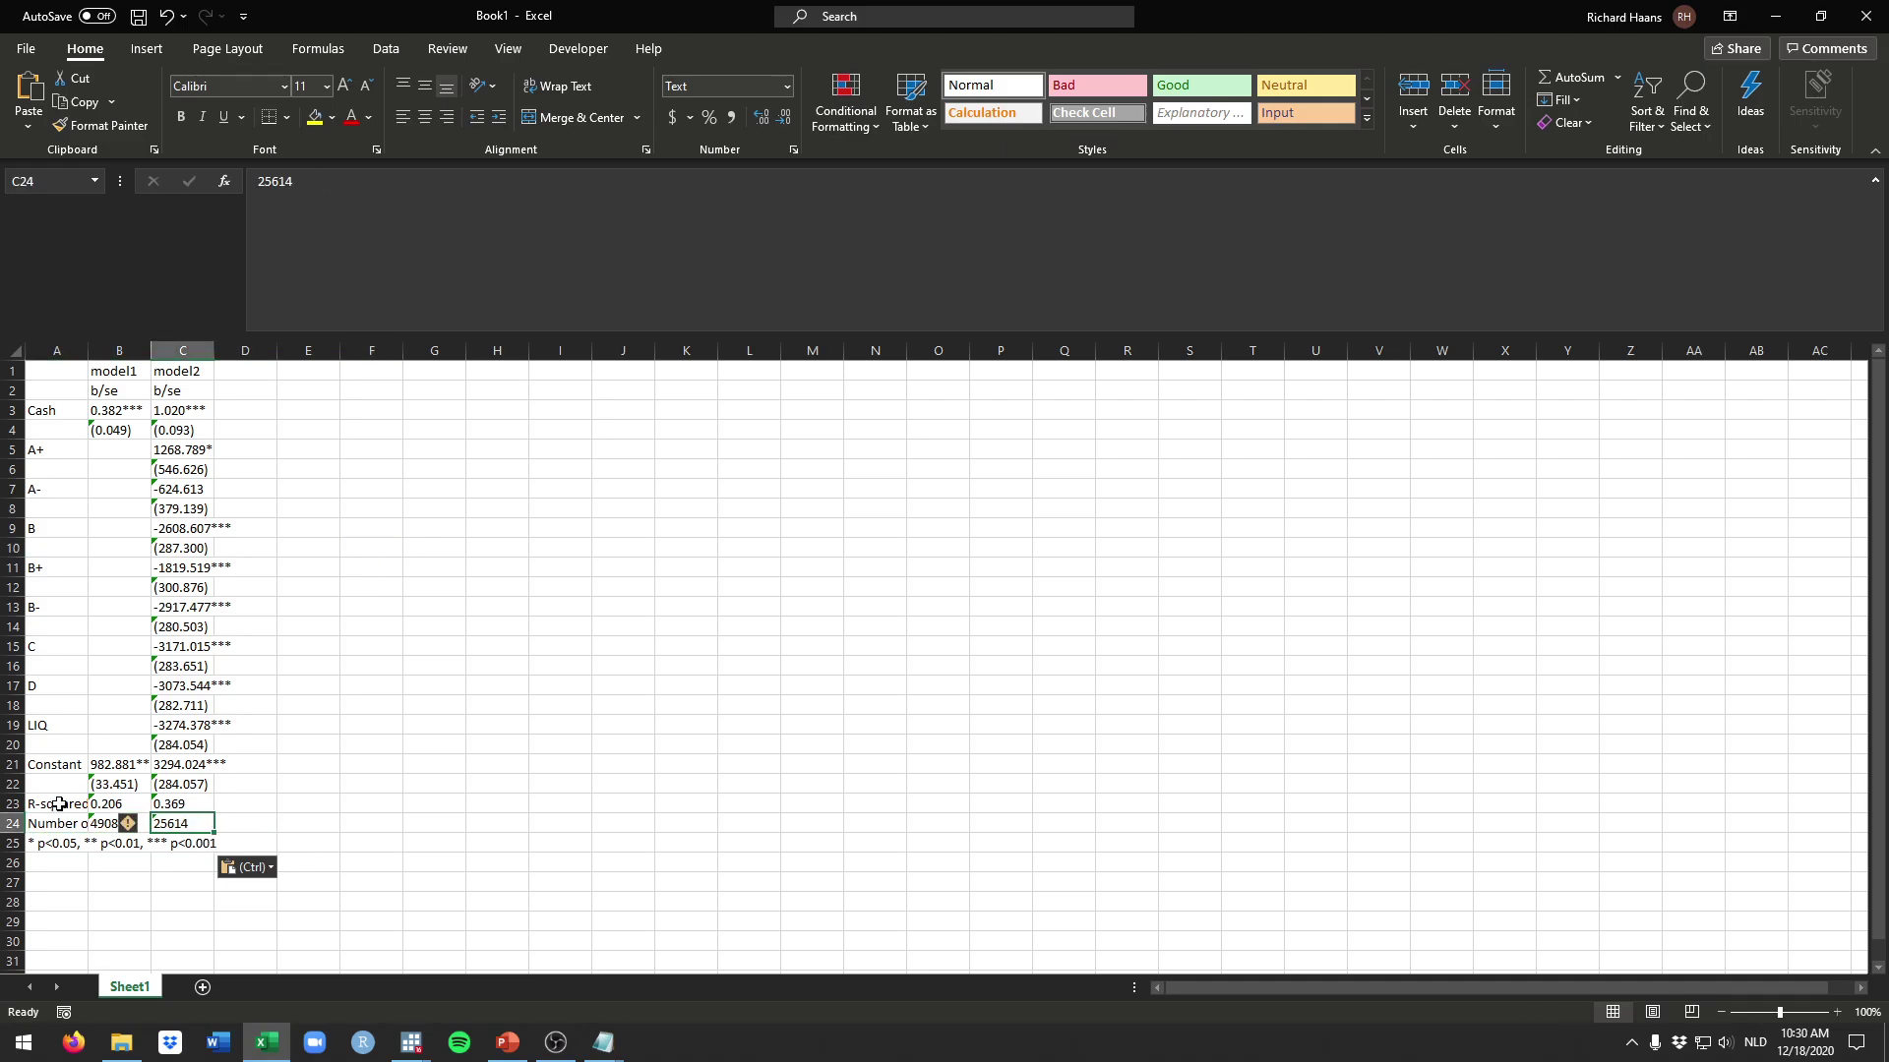
pyautogui.click(97, 354)
pyautogui.doubleClick(88, 354)
pyautogui.click(335, 371)
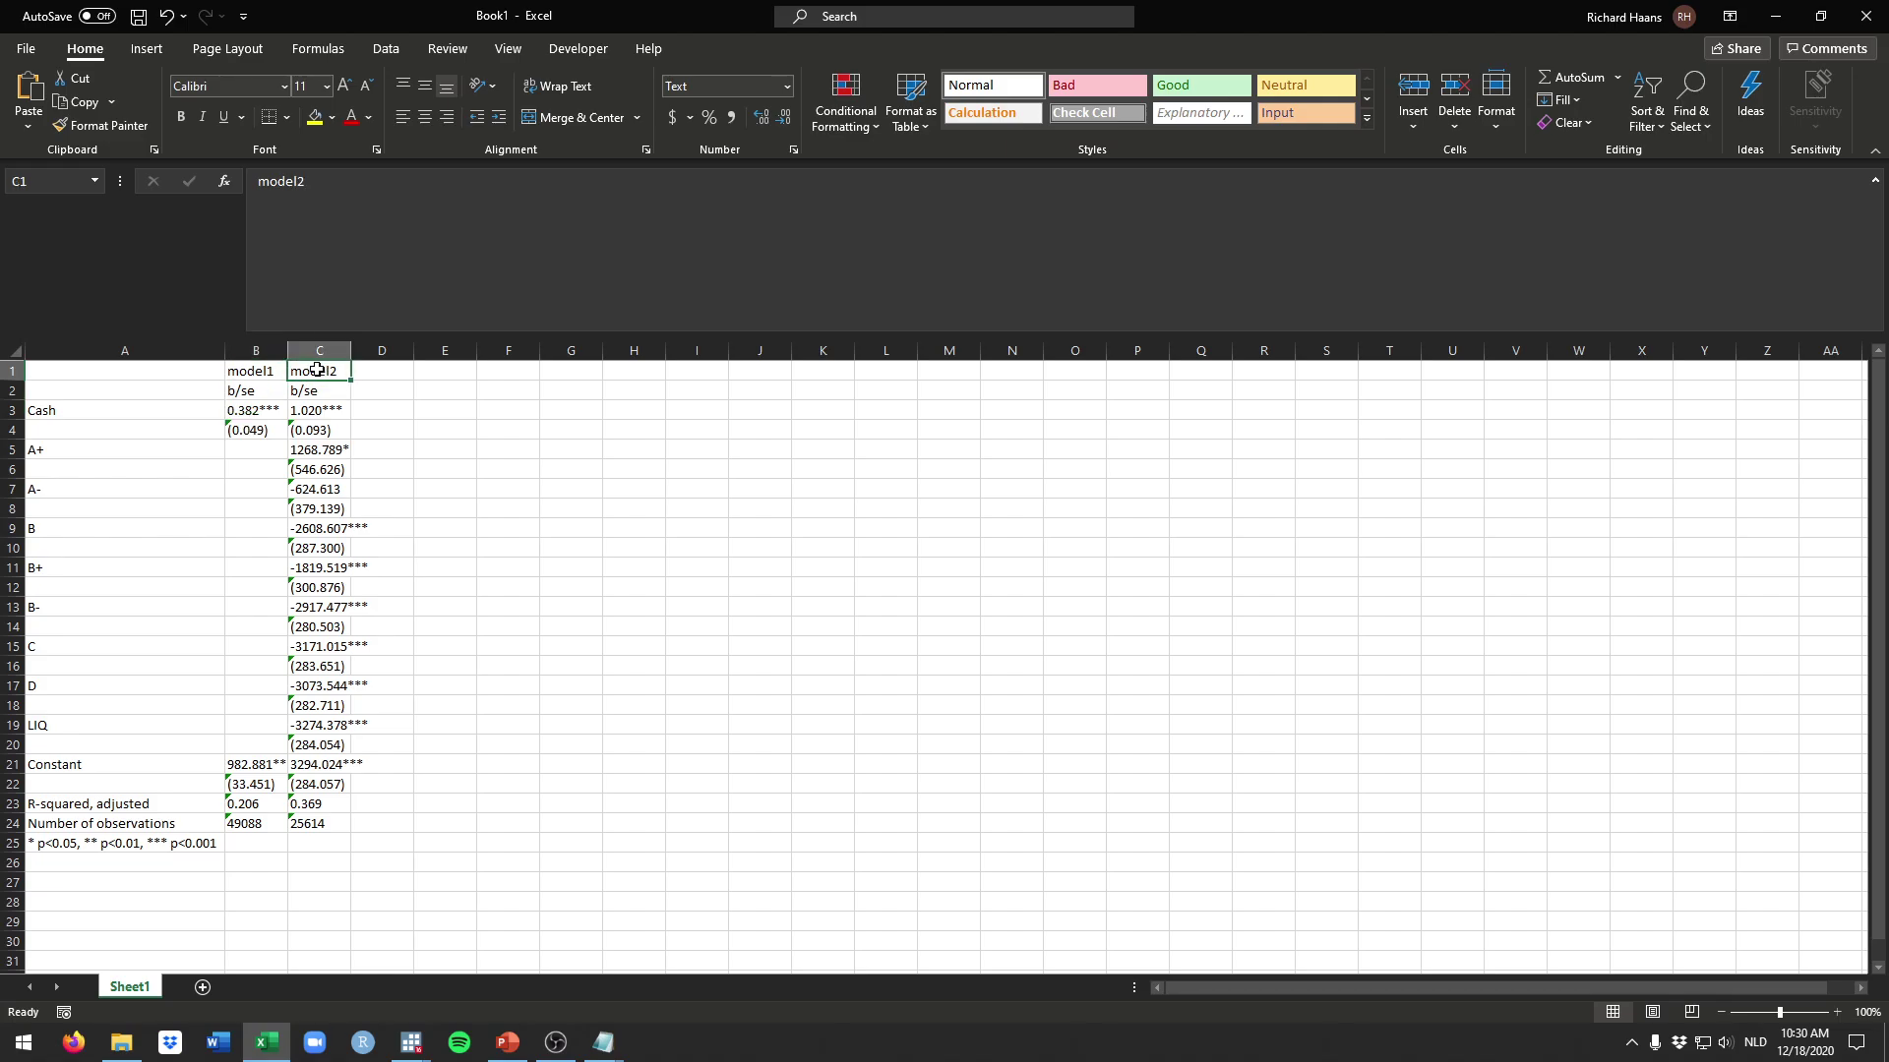
# Locate the cash coefficient and its standard error in Stata's regression output
pyautogui.press('Left')
pyautogui.click(342, 372)
pyautogui.click(379, 964)
pyautogui.scroll(6, 437, 581)
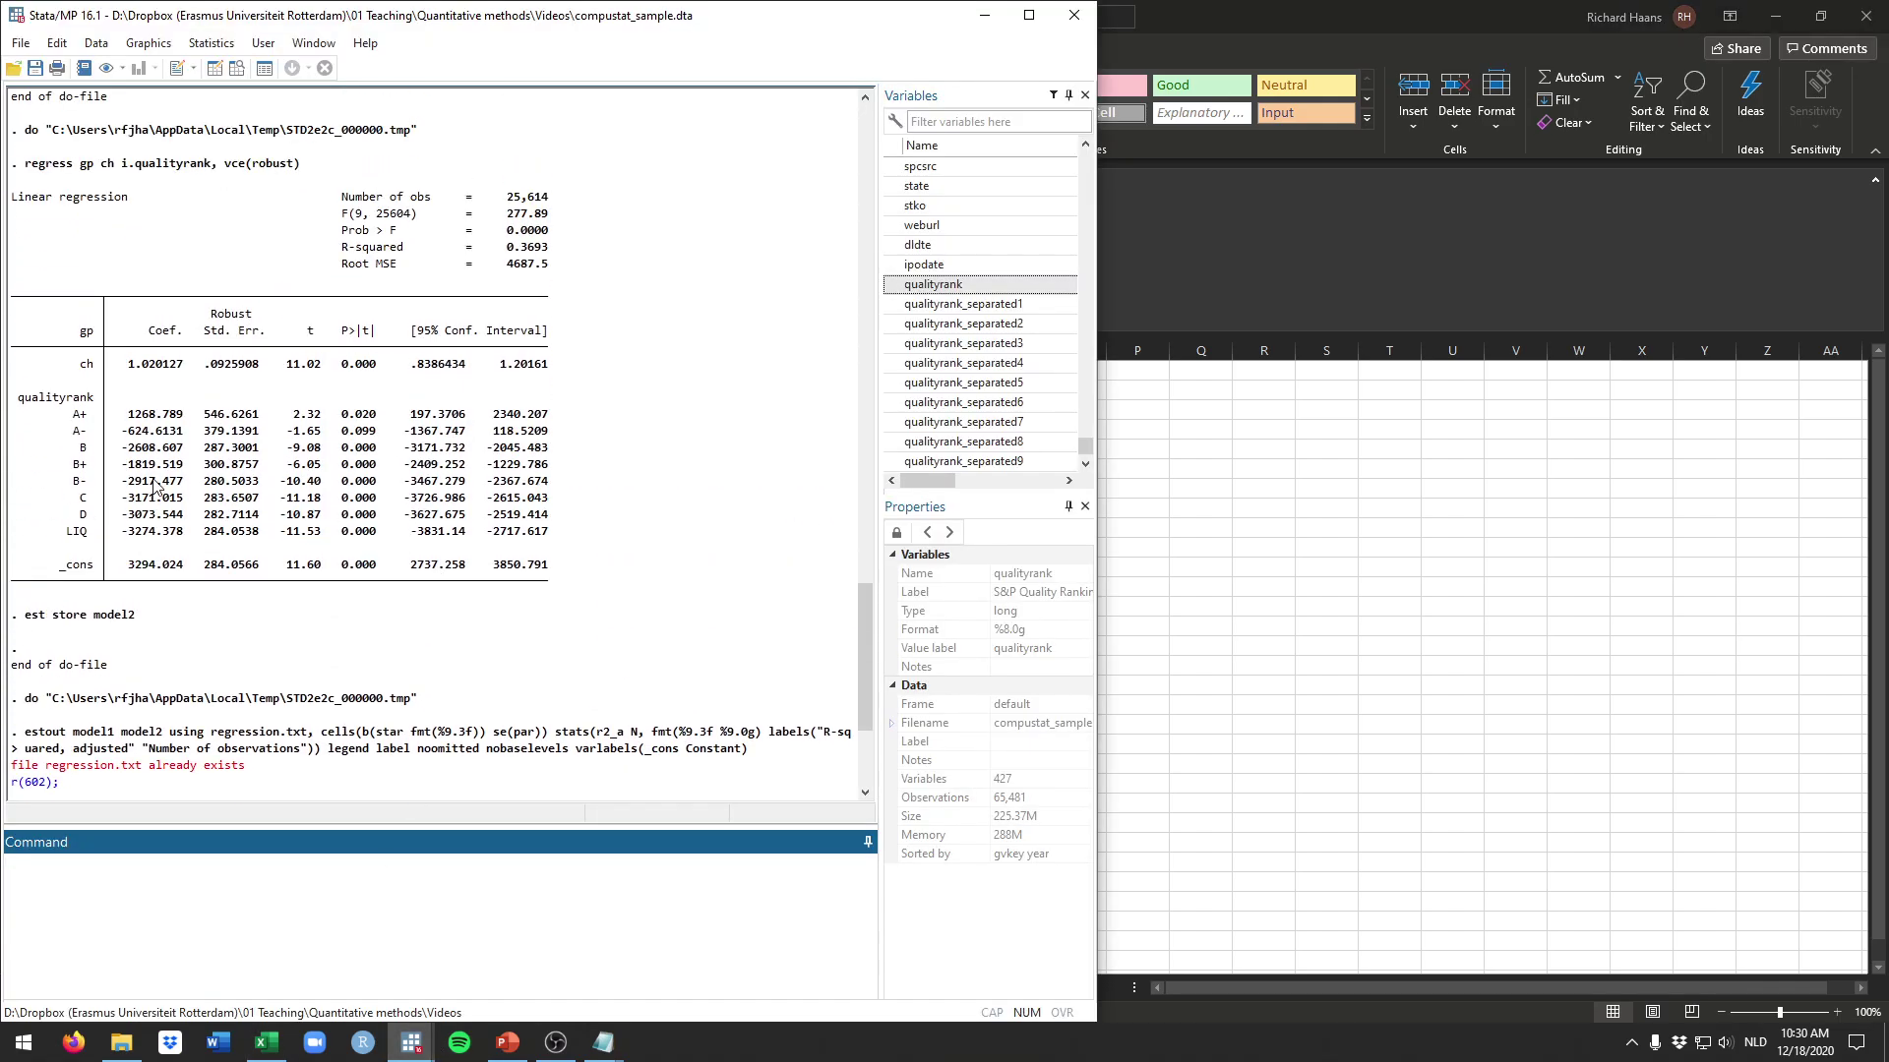
pyautogui.moveTo(131, 417); pyautogui.dragTo(178, 425)
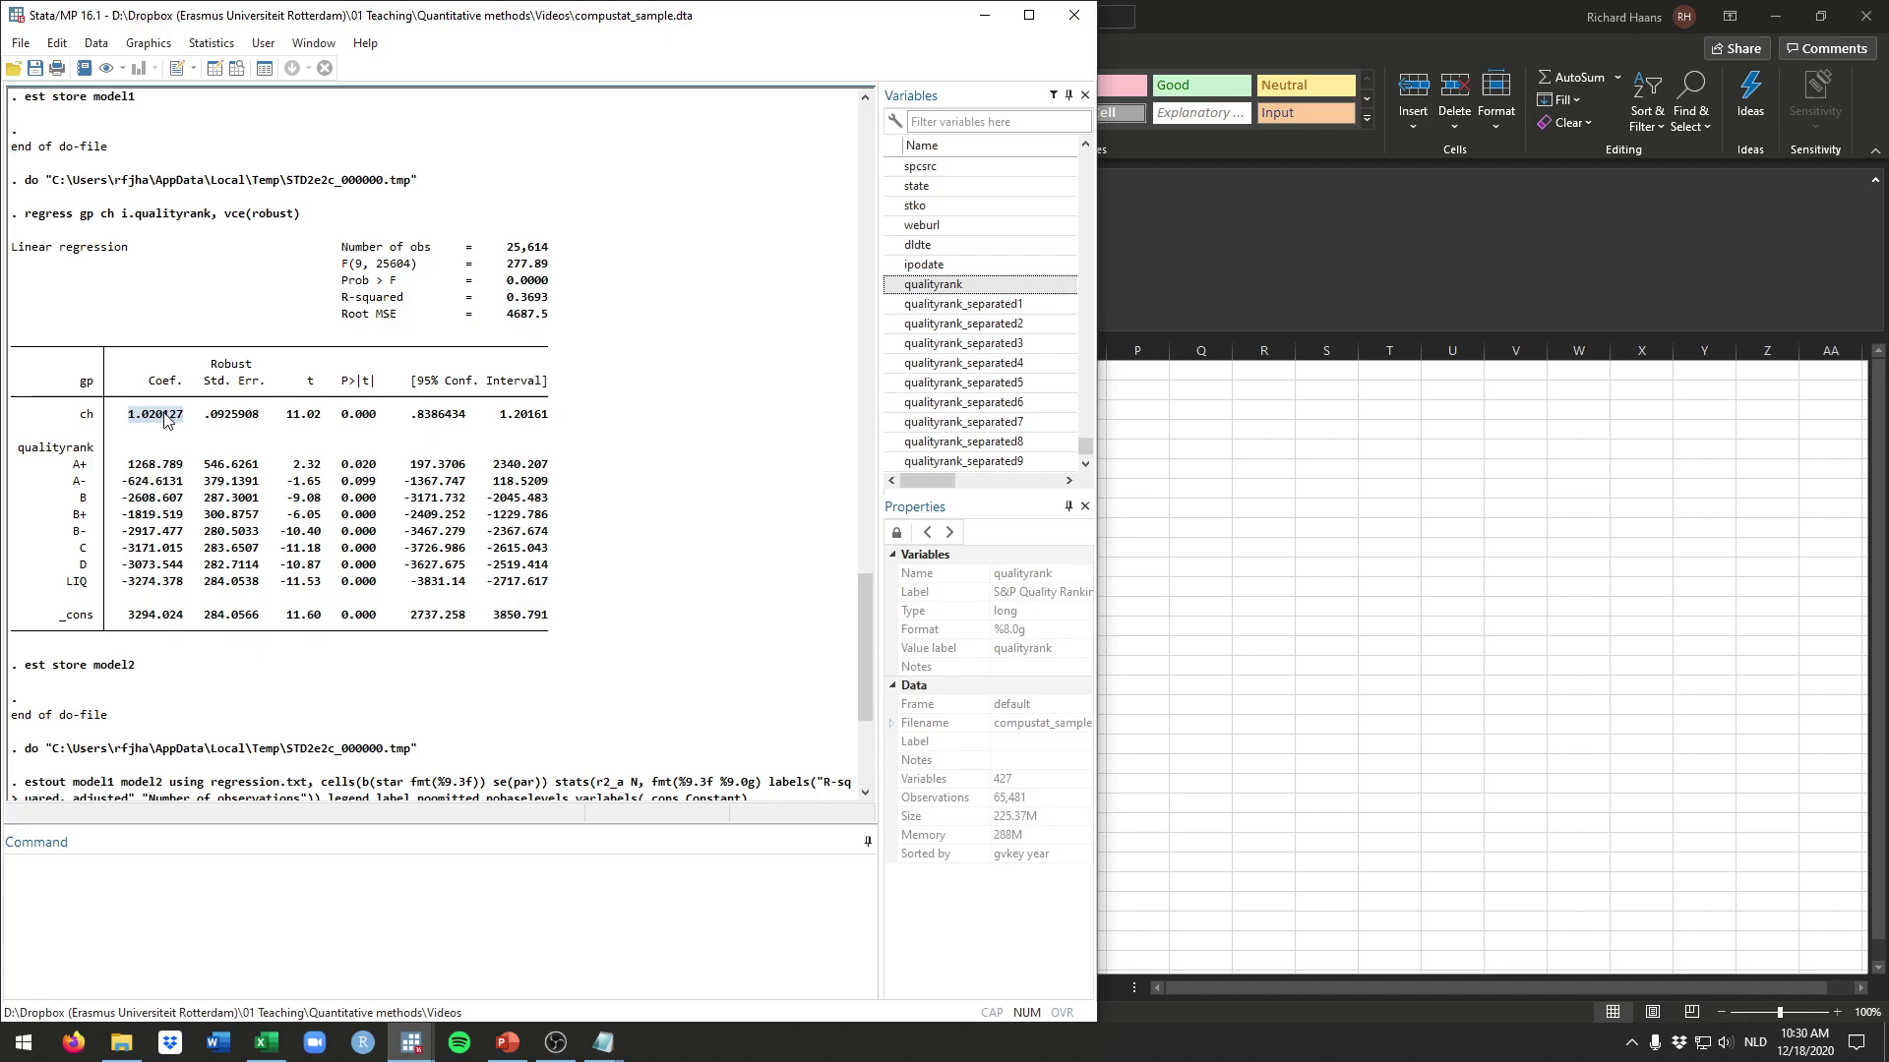
pyautogui.rightClick(163, 417)
pyautogui.click(118, 496)
pyautogui.moveTo(209, 415); pyautogui.dragTo(260, 419)
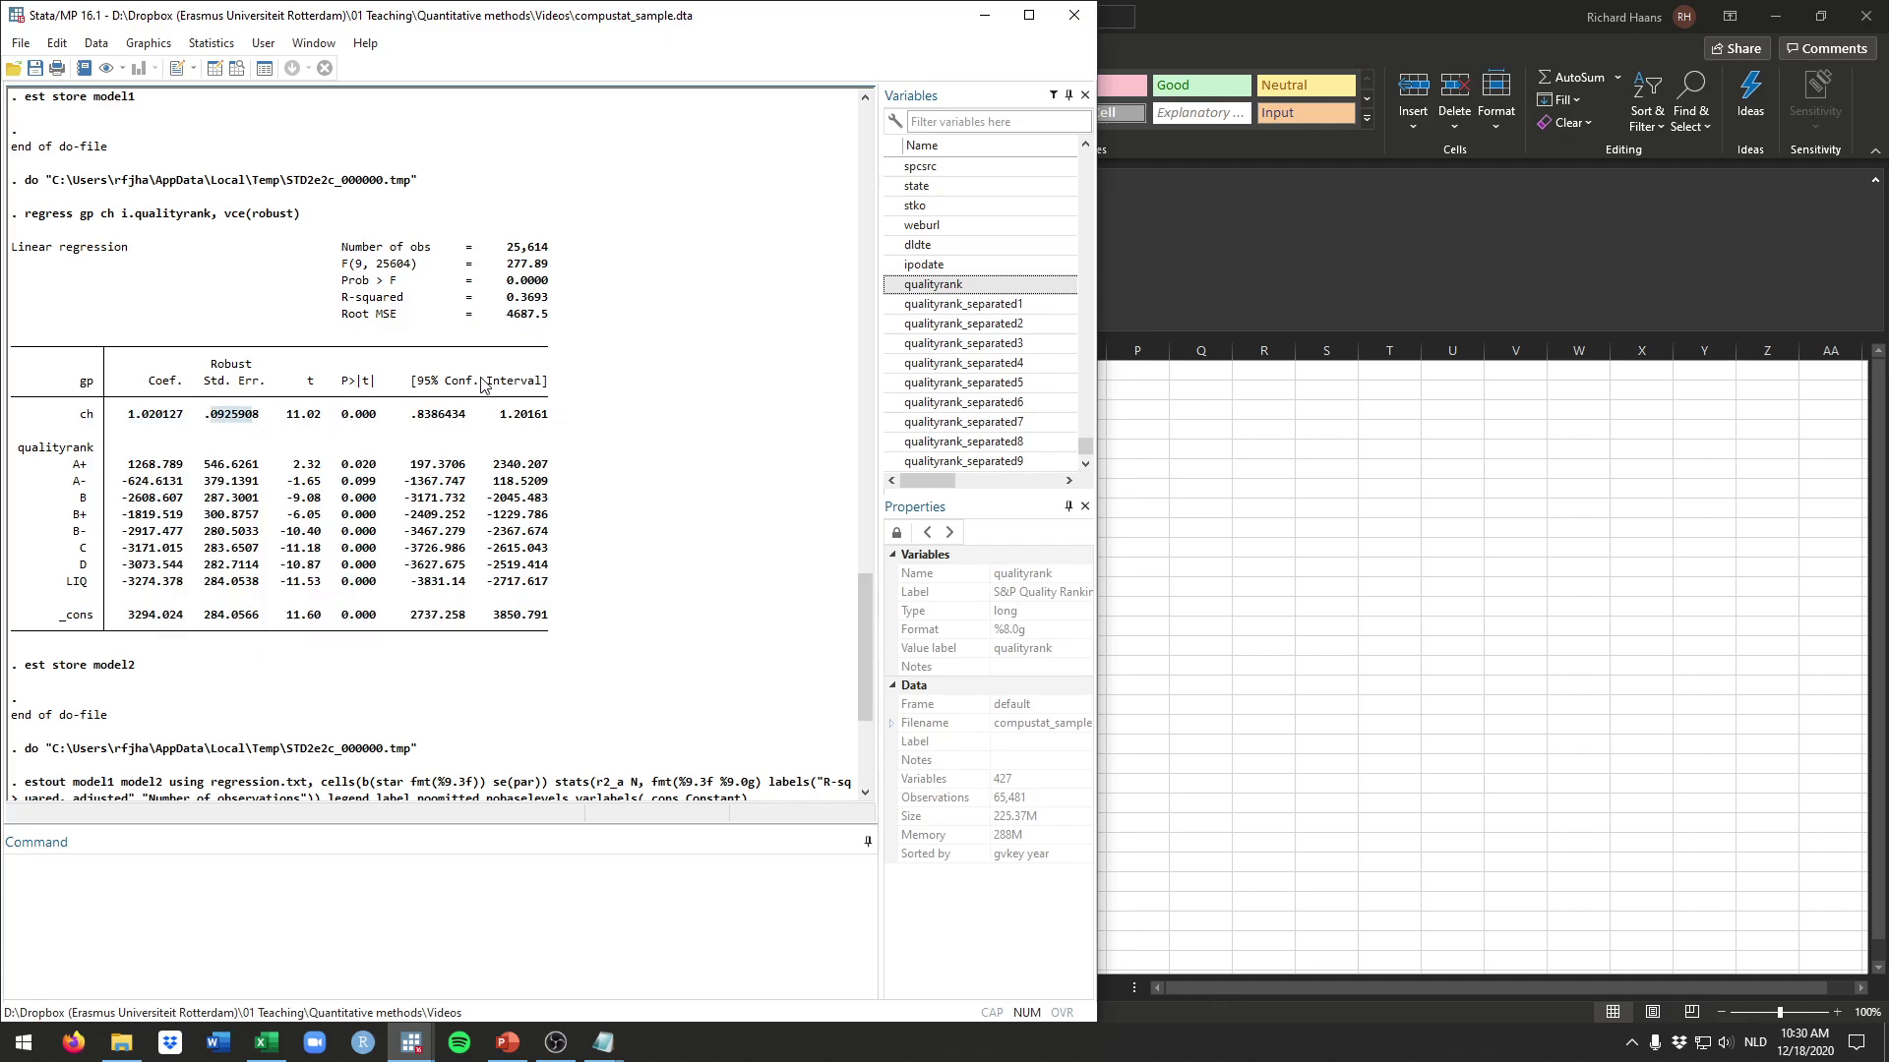
pyautogui.scroll(-6, 448, 554)
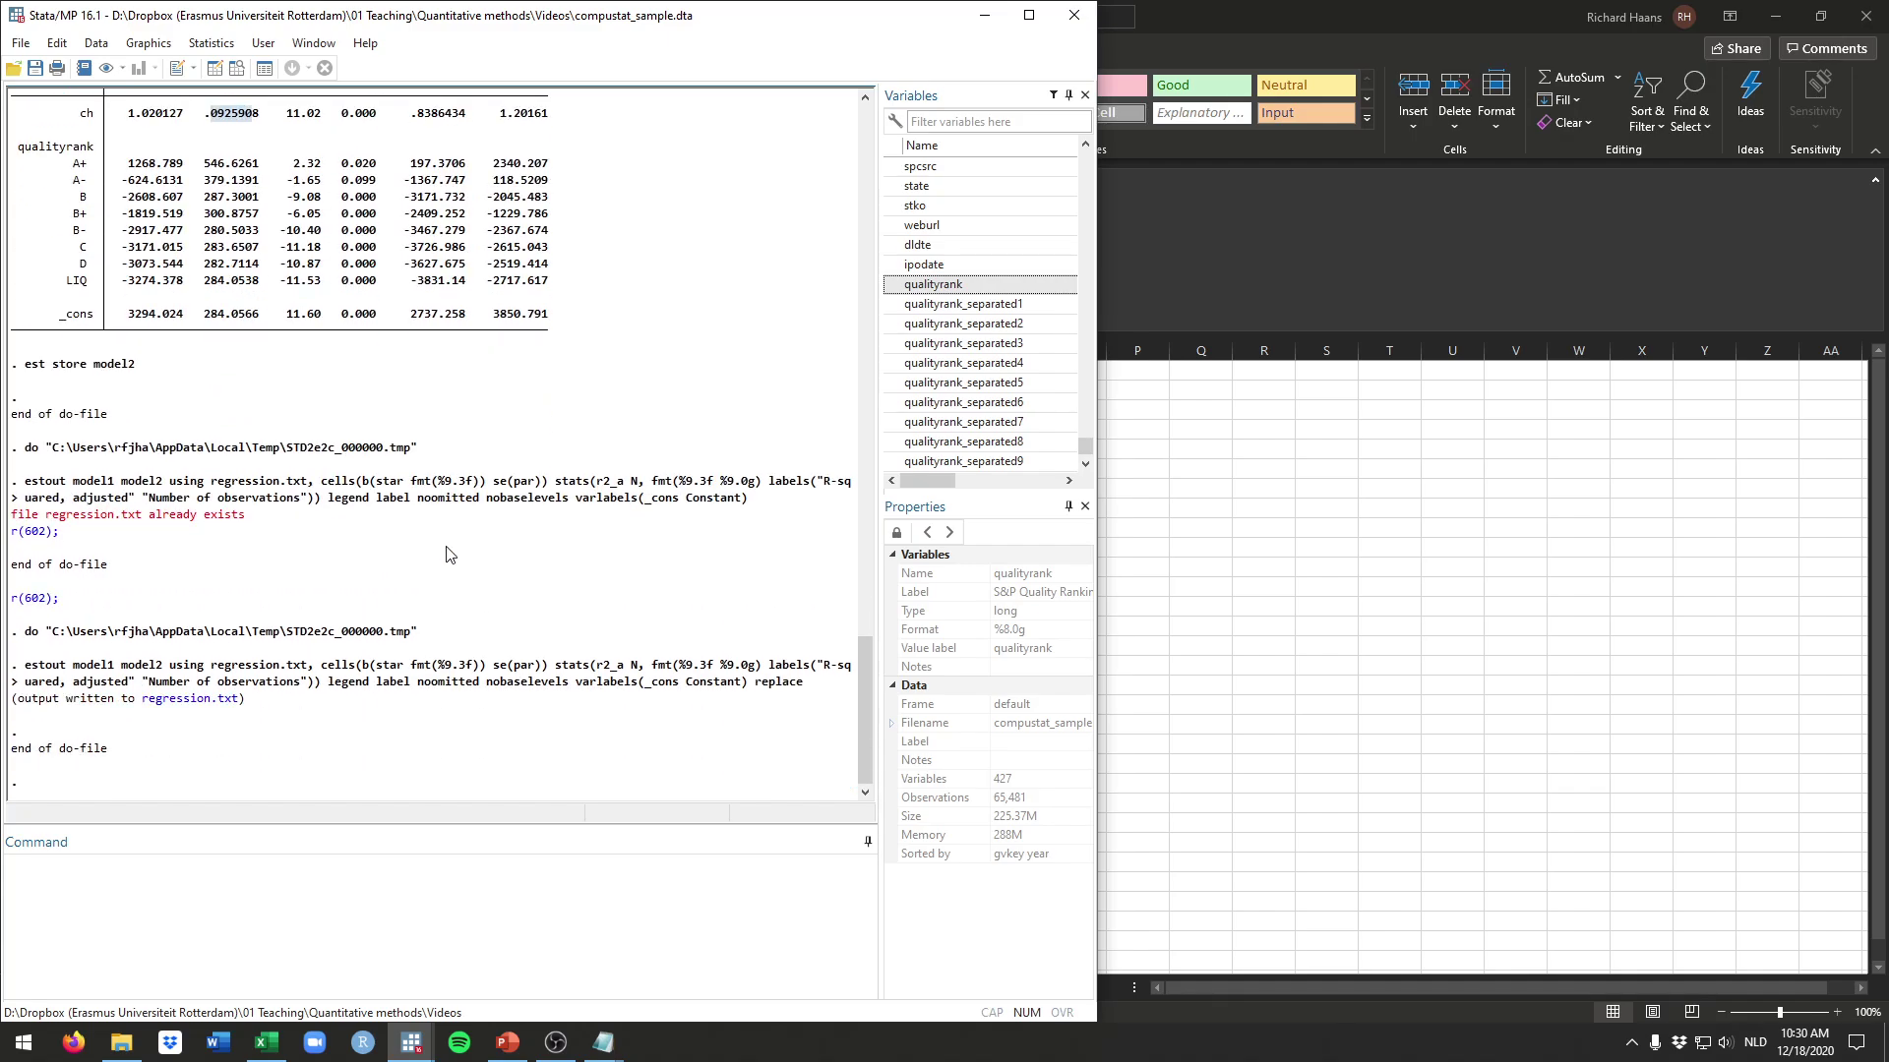
# Return to the Excel table and check the observation count in C24
pyautogui.click(266, 1043)
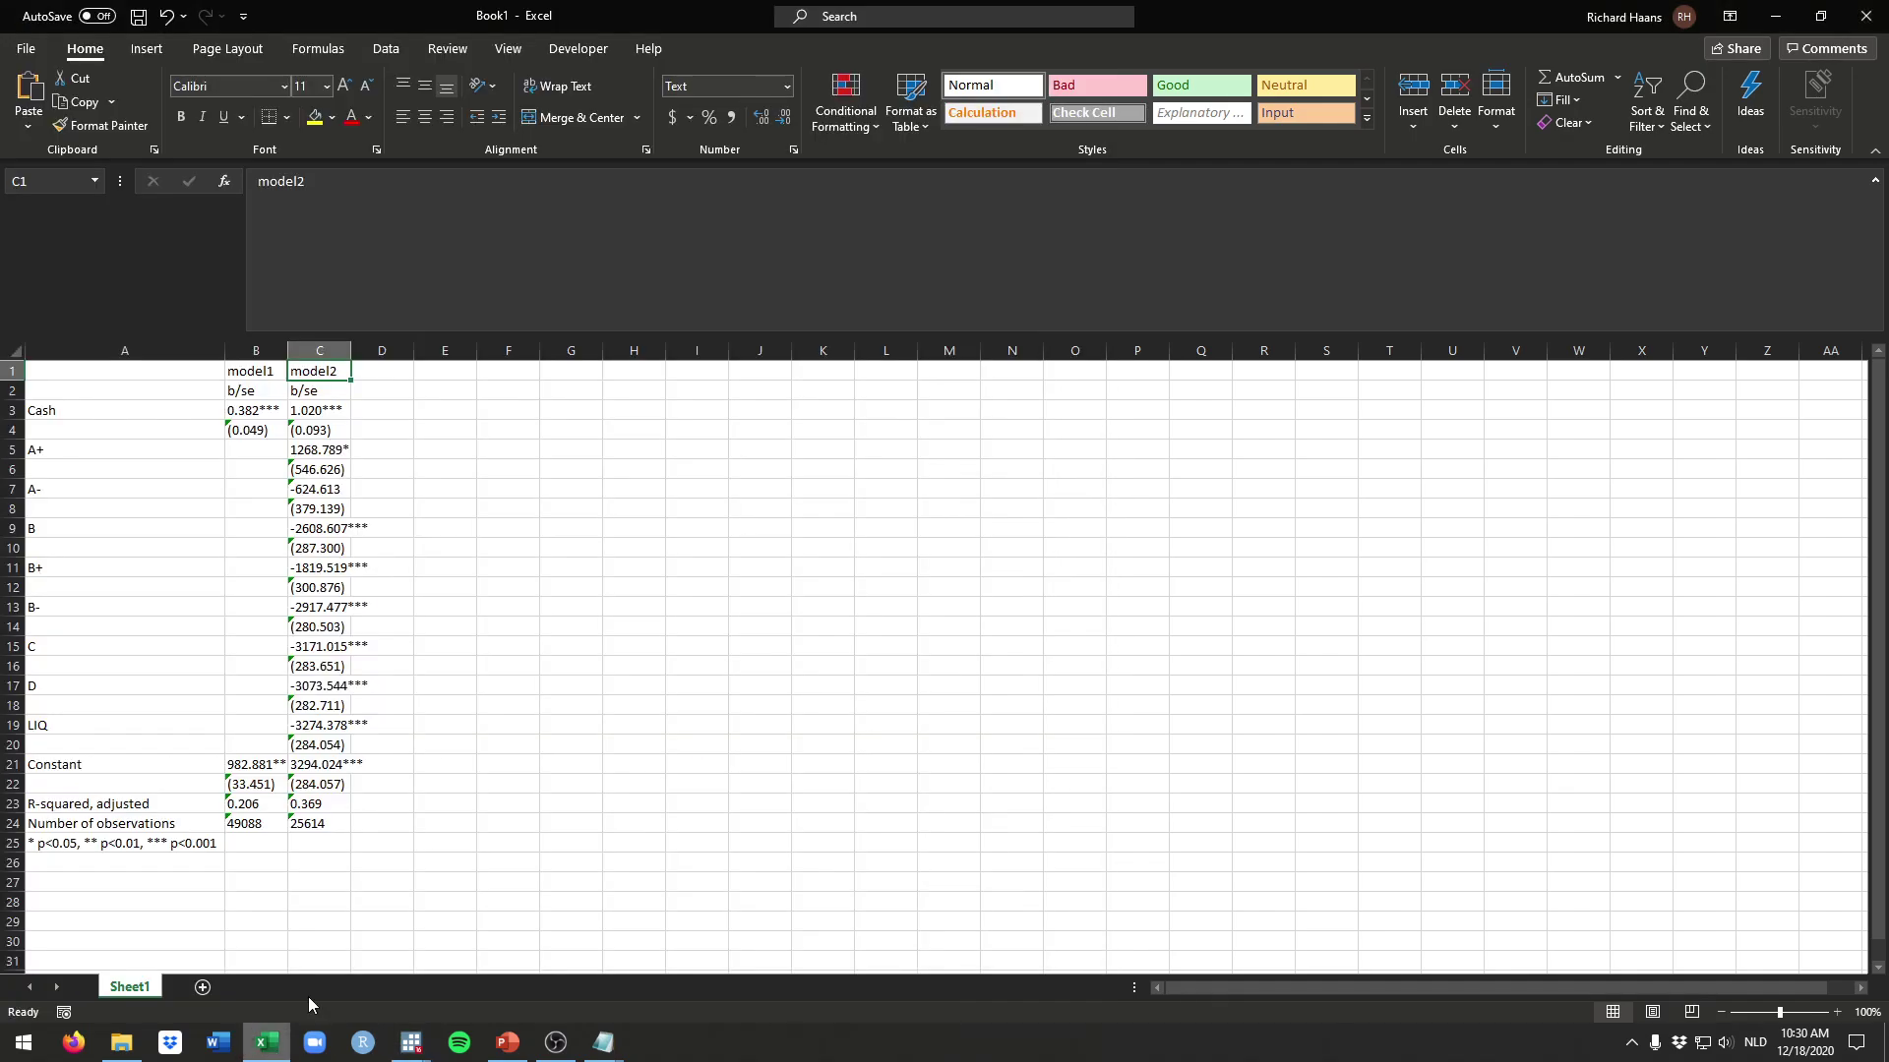
pyautogui.click(332, 831)
pyautogui.click(325, 844)
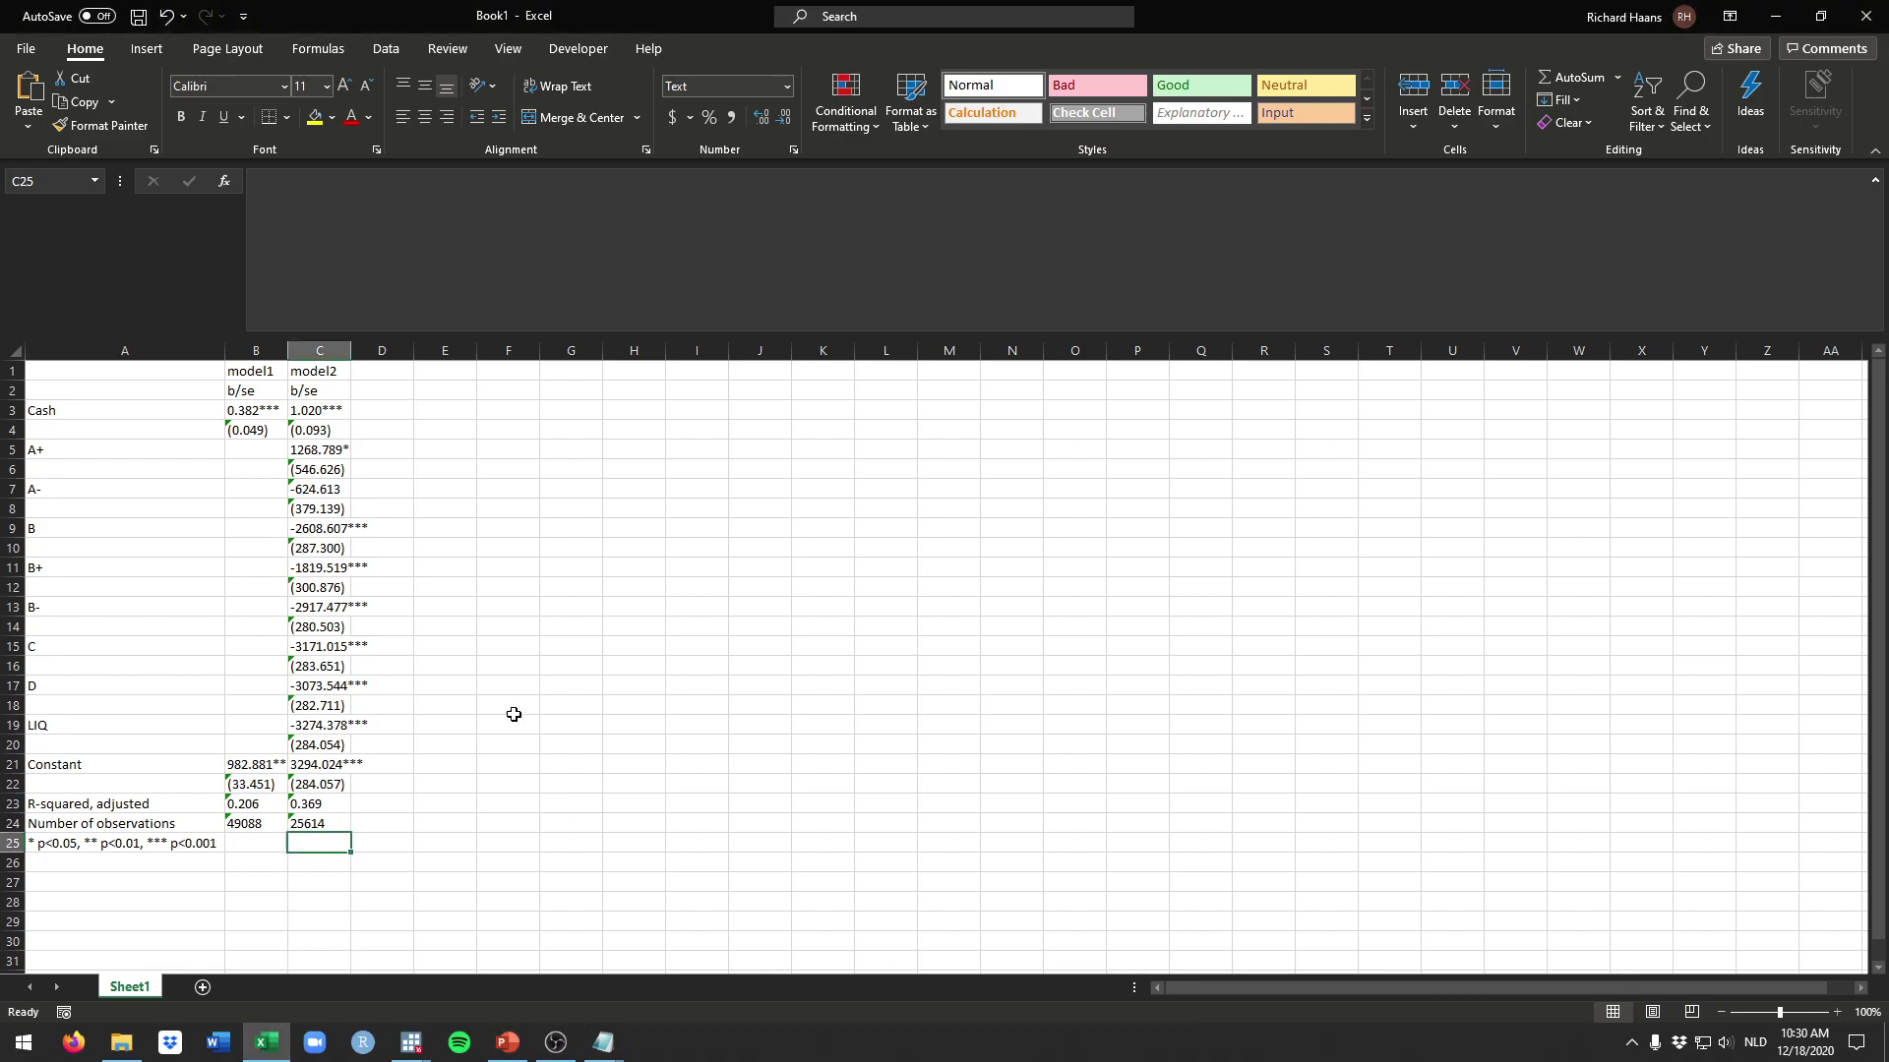
# Run help estout from Stata's Command window
pyautogui.moveTo(418, 1048)
pyautogui.click(497, 940)
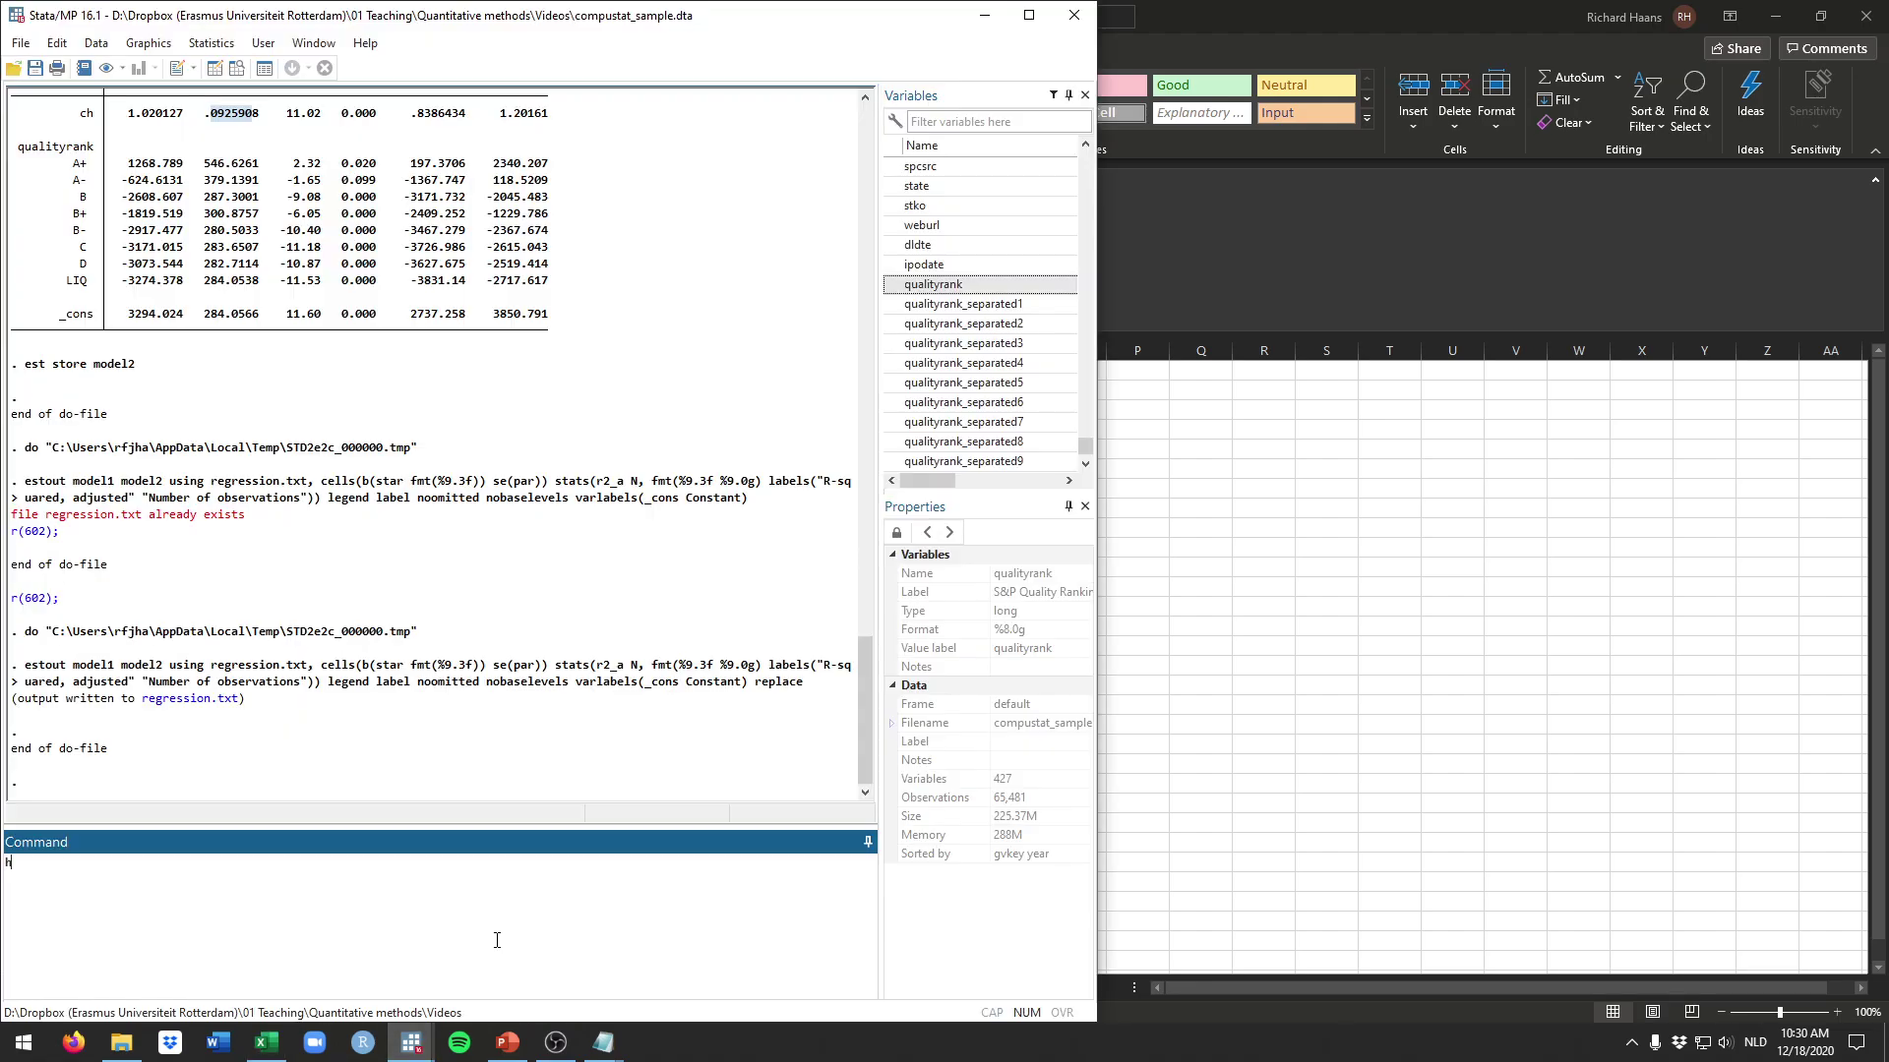
pyautogui.write('help estout')
pyautogui.press('Return')
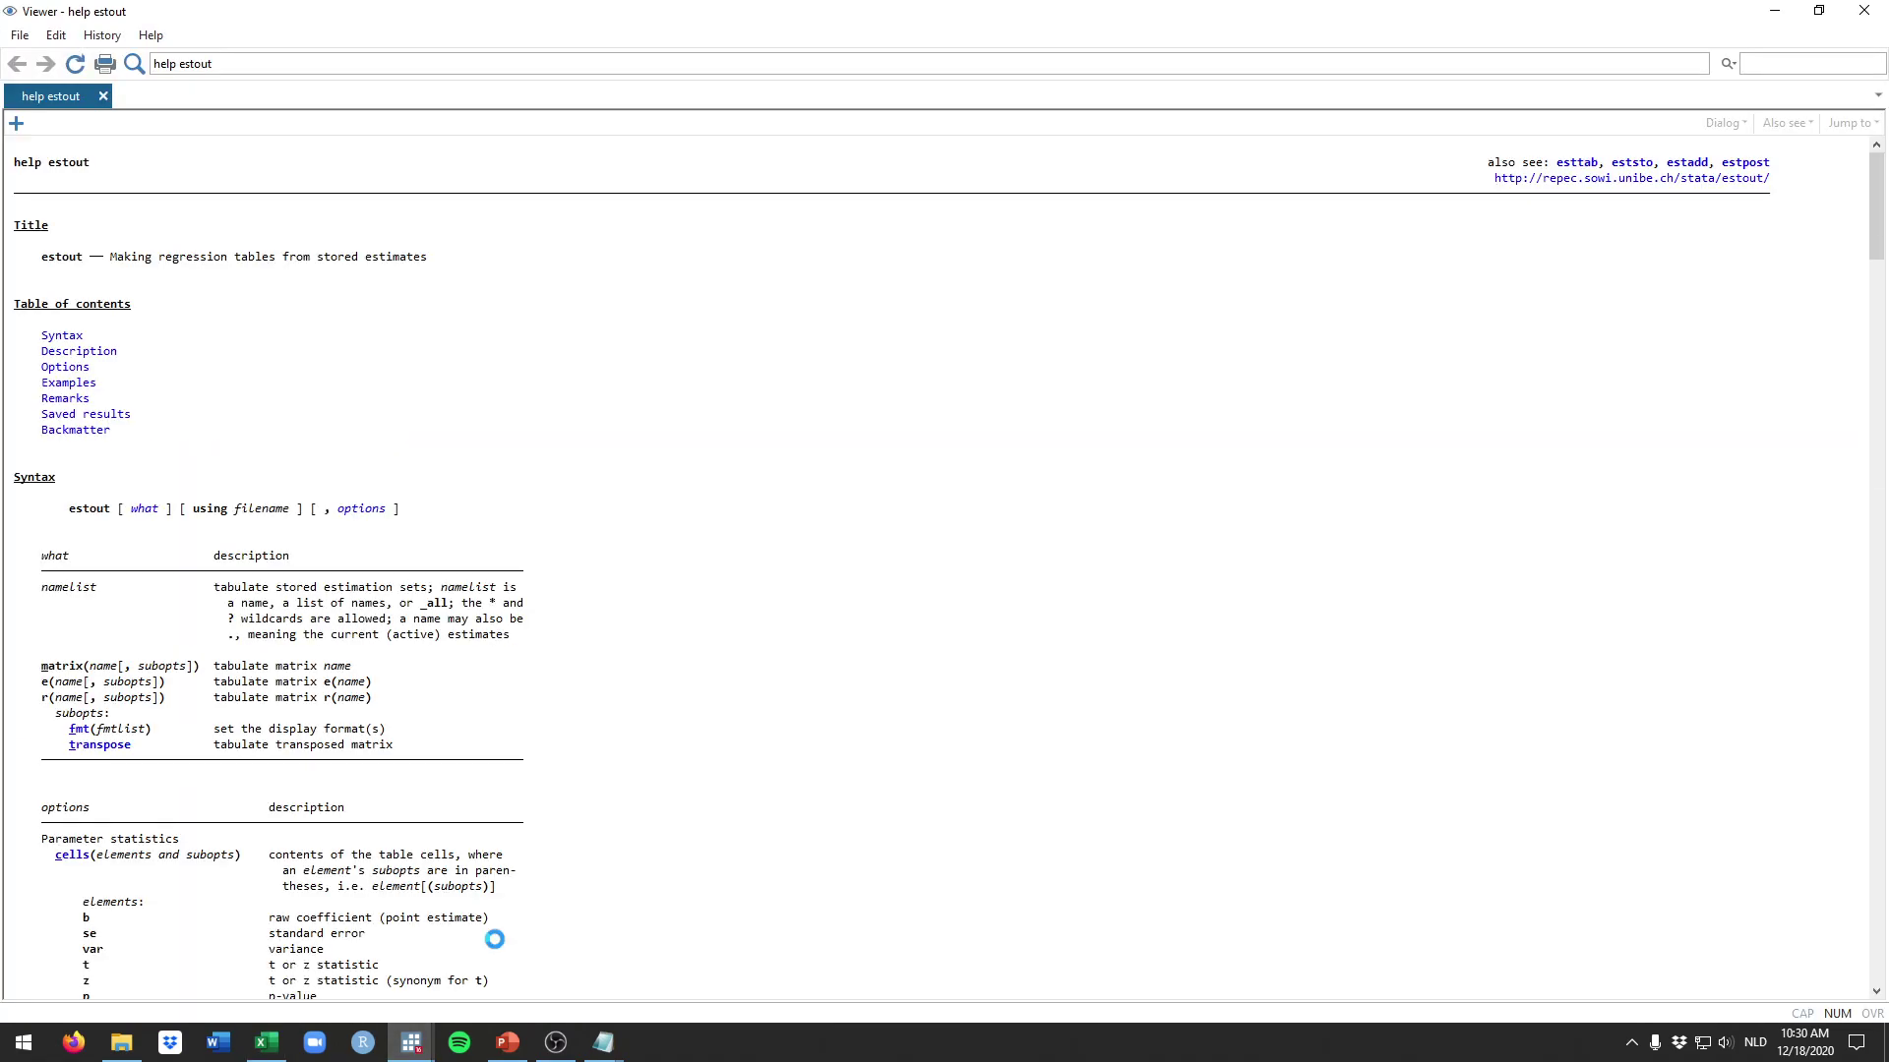
# Scroll through the estout layout and labeling options, then close the help page
pyautogui.scroll(-10, 699, 640)
pyautogui.scroll(-20, 688, 634)
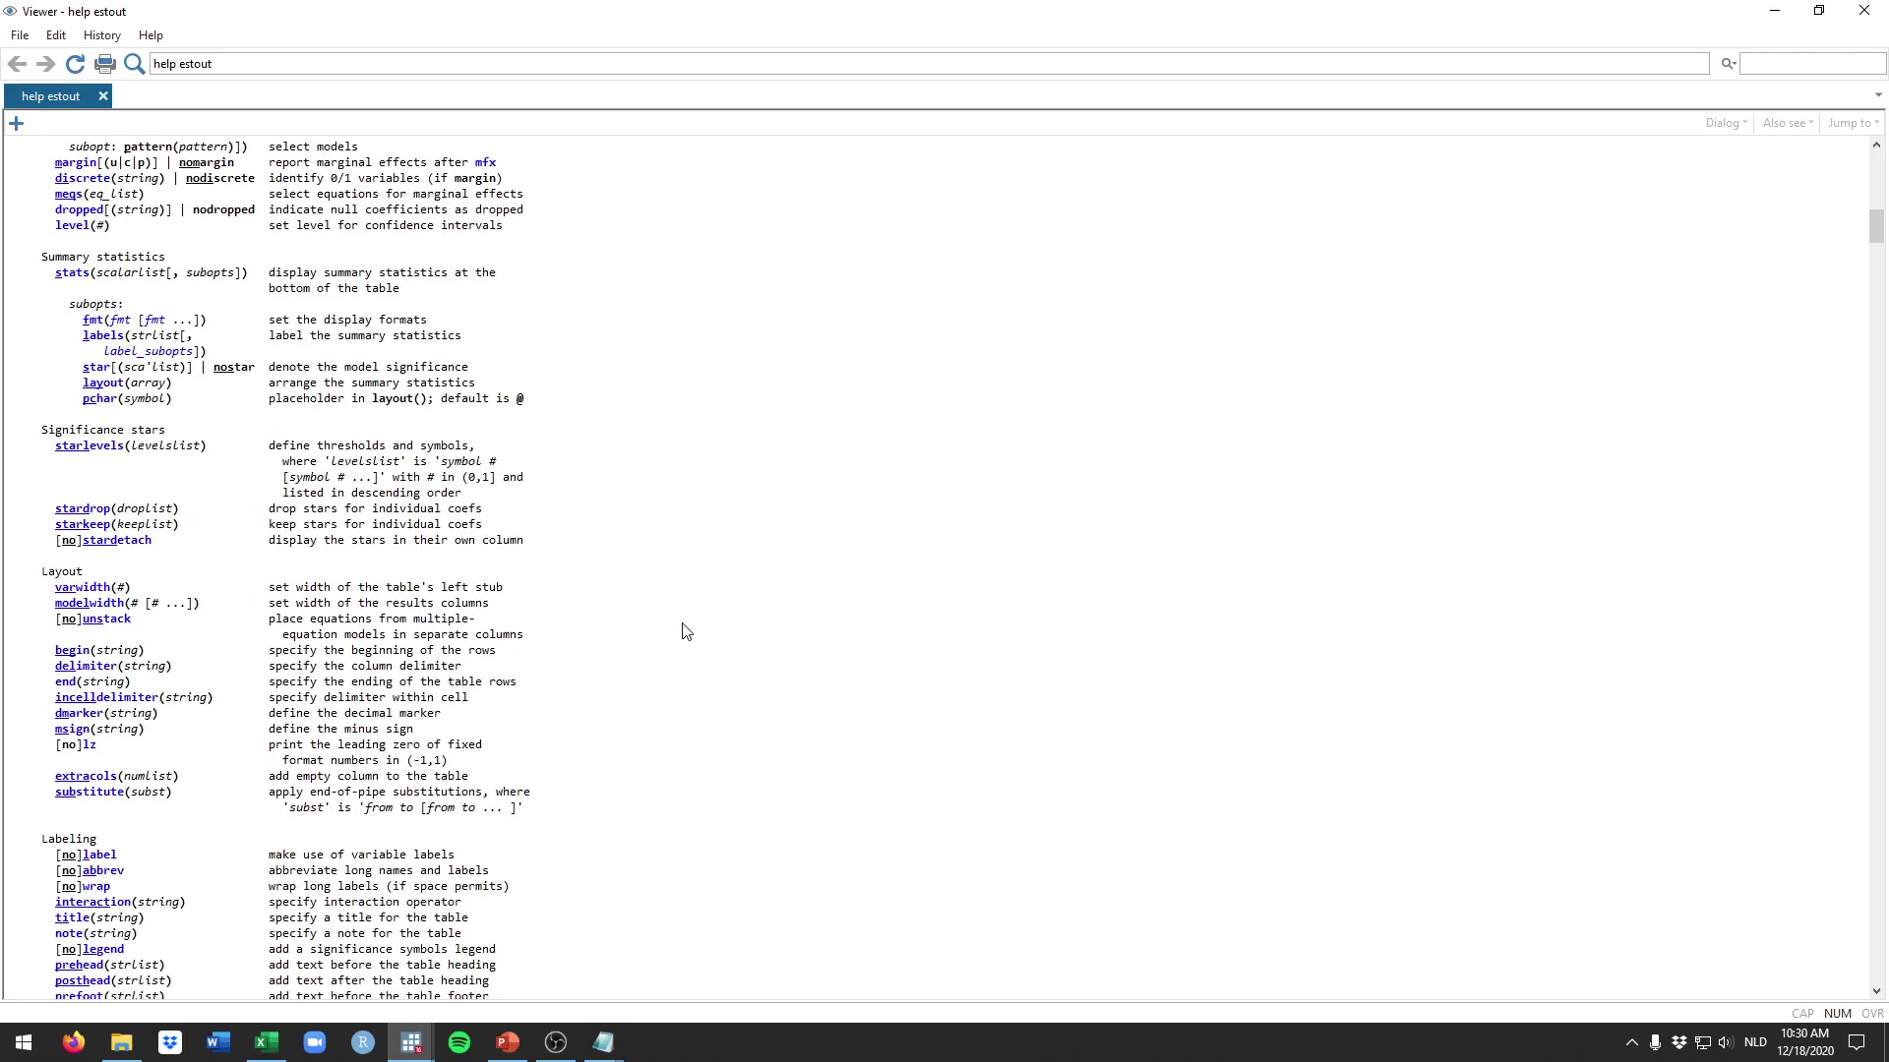
pyautogui.moveTo(1875, 243); pyautogui.dragTo(1869, 497)
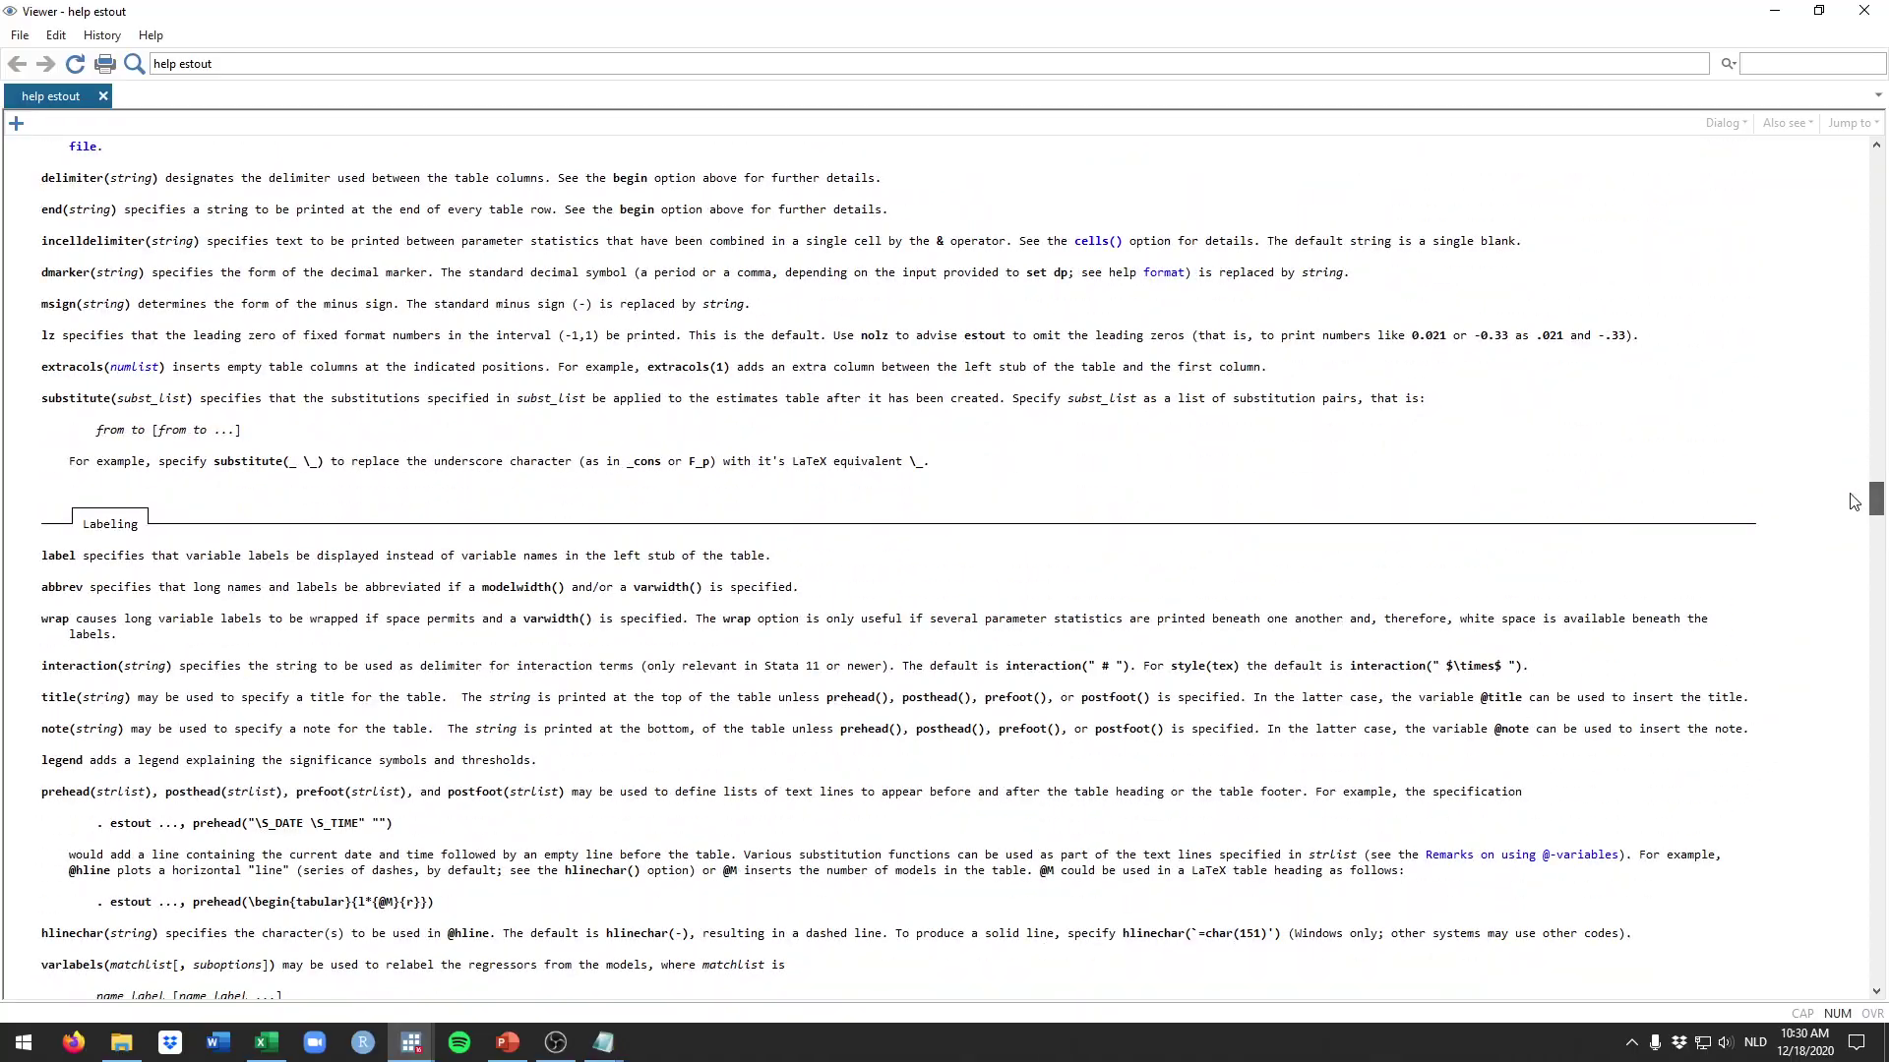
pyautogui.click(1864, 11)
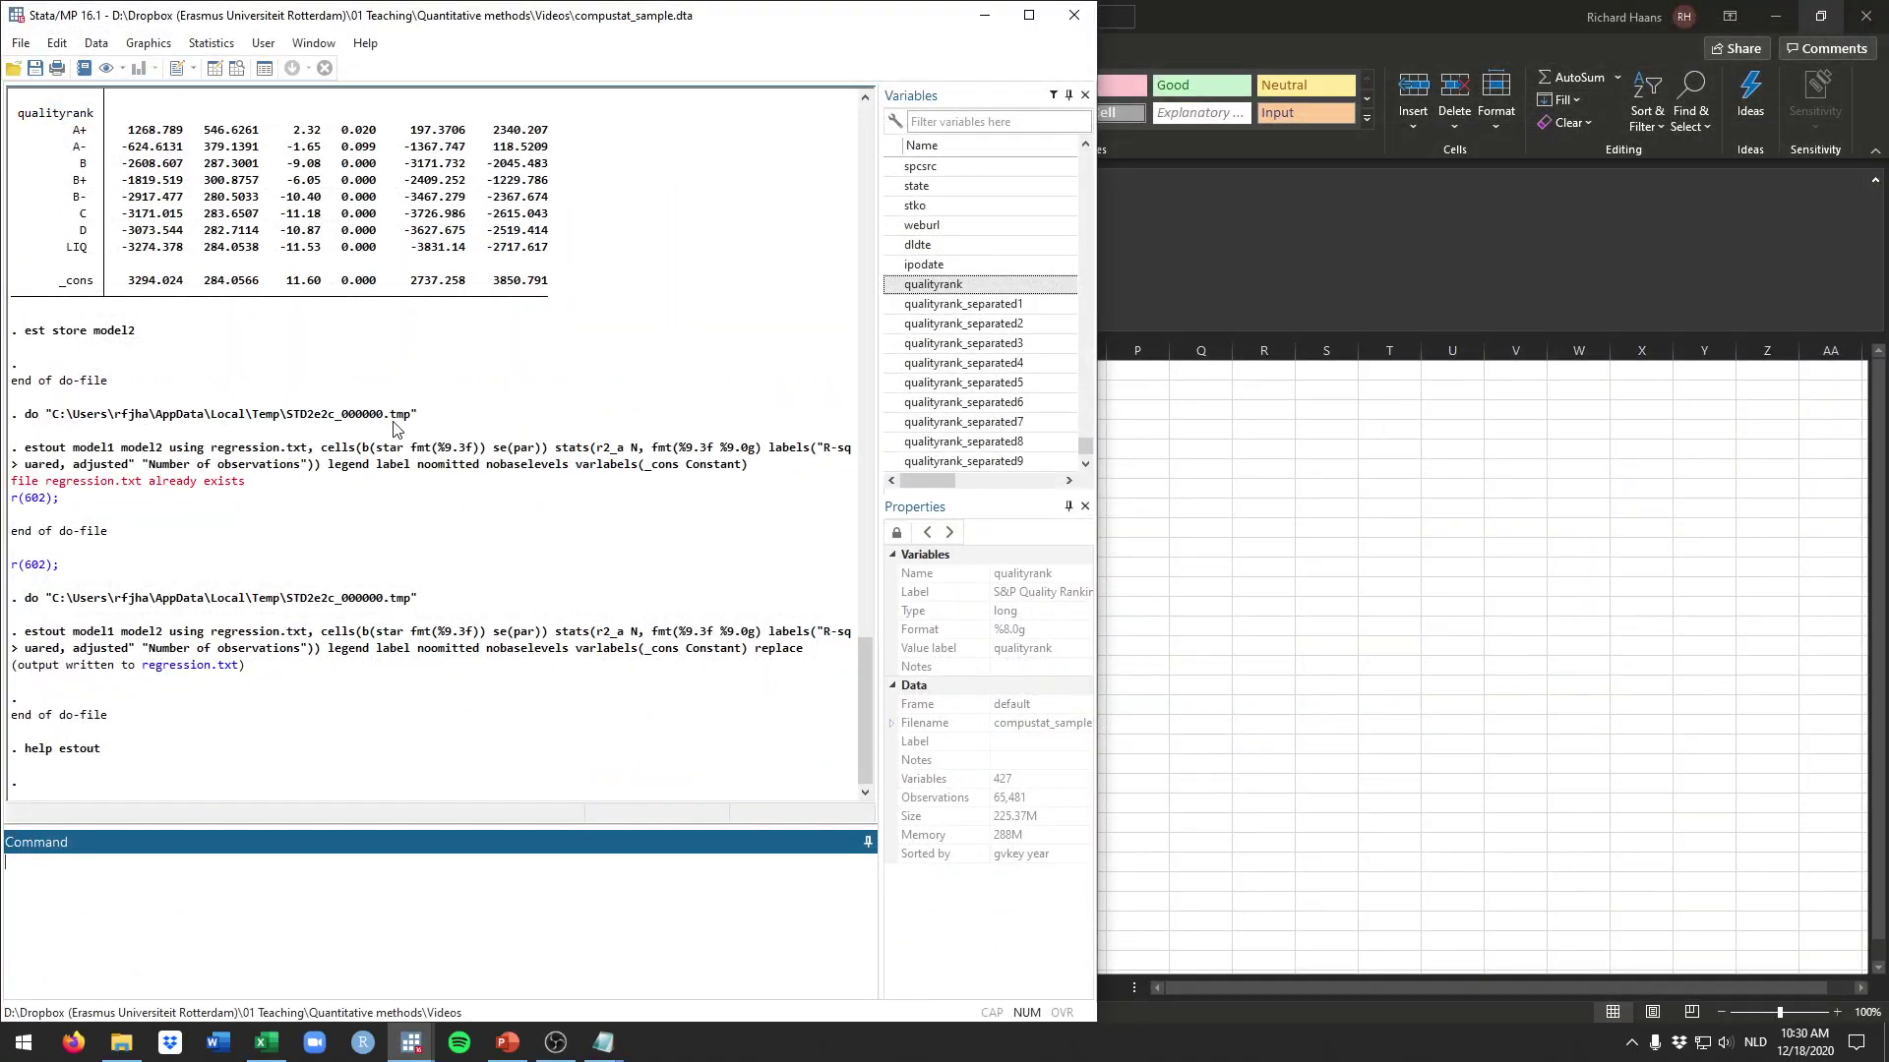
pyautogui.moveTo(418, 1048)
pyautogui.click(478, 944)
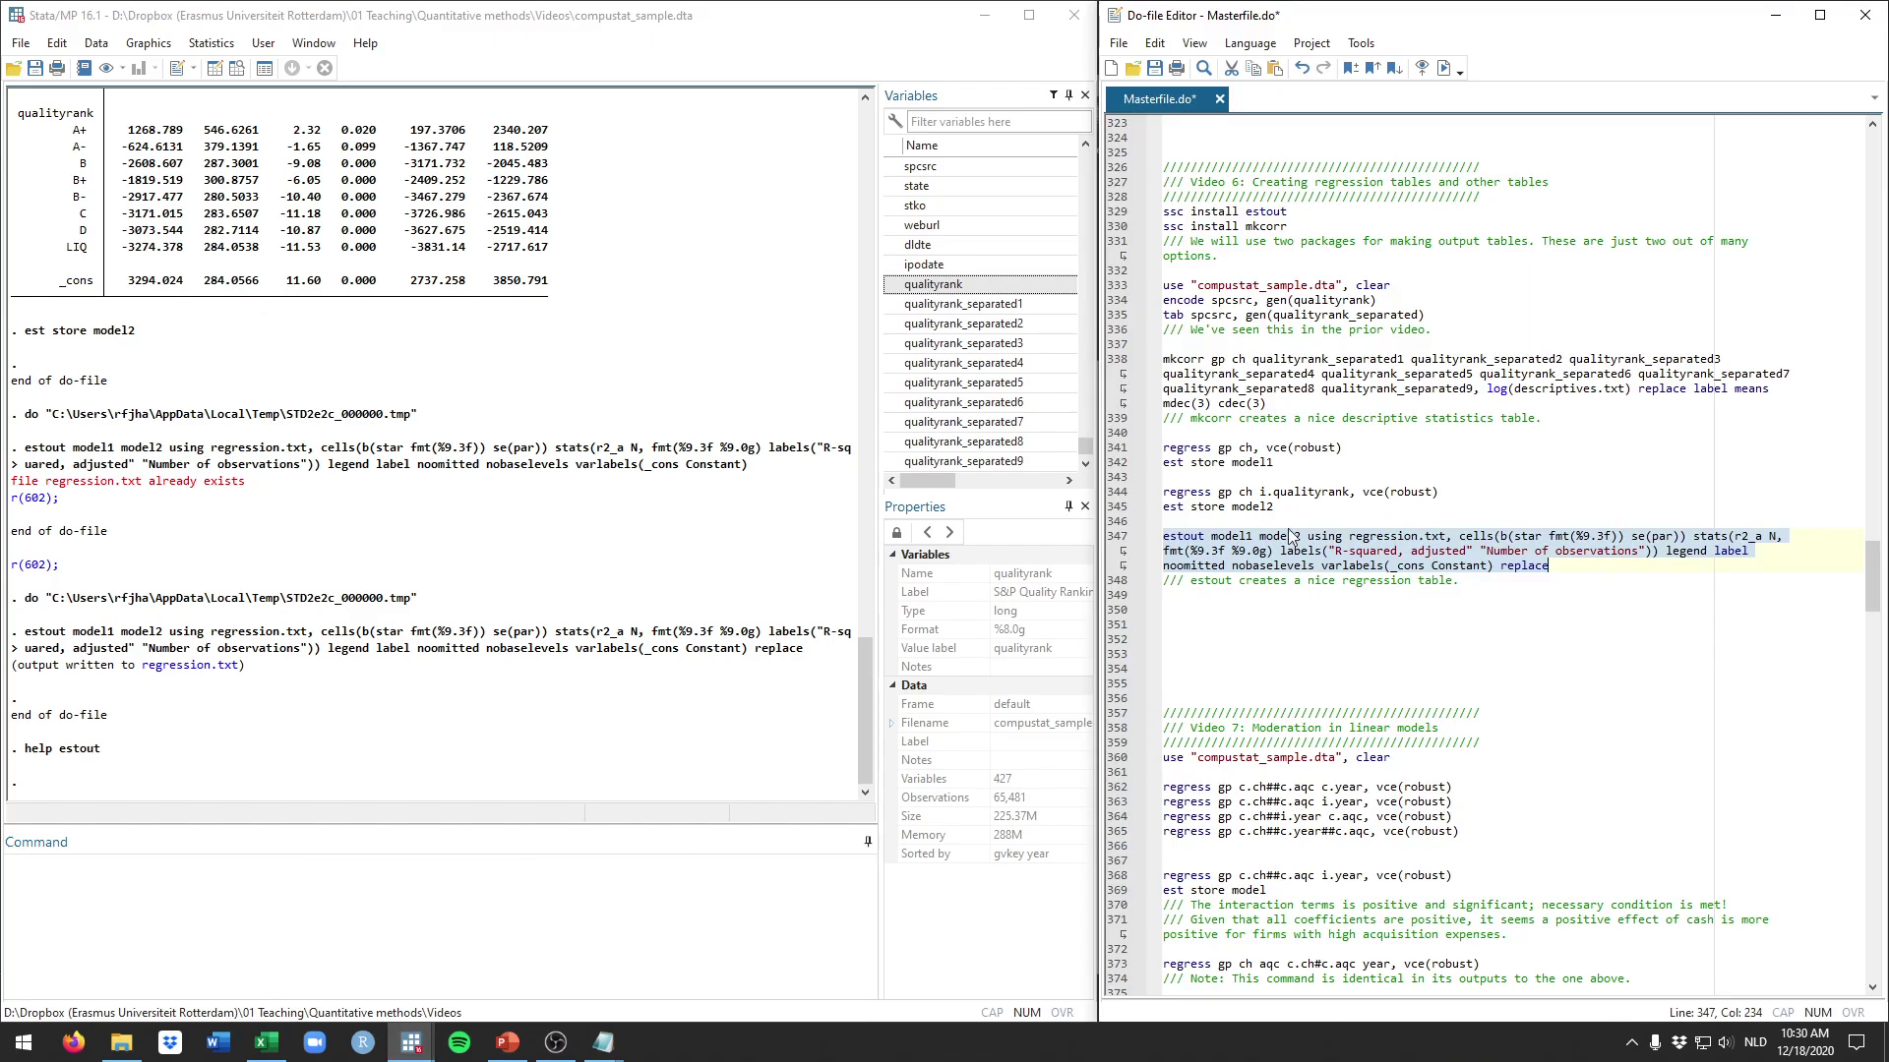
pyautogui.click(1319, 604)
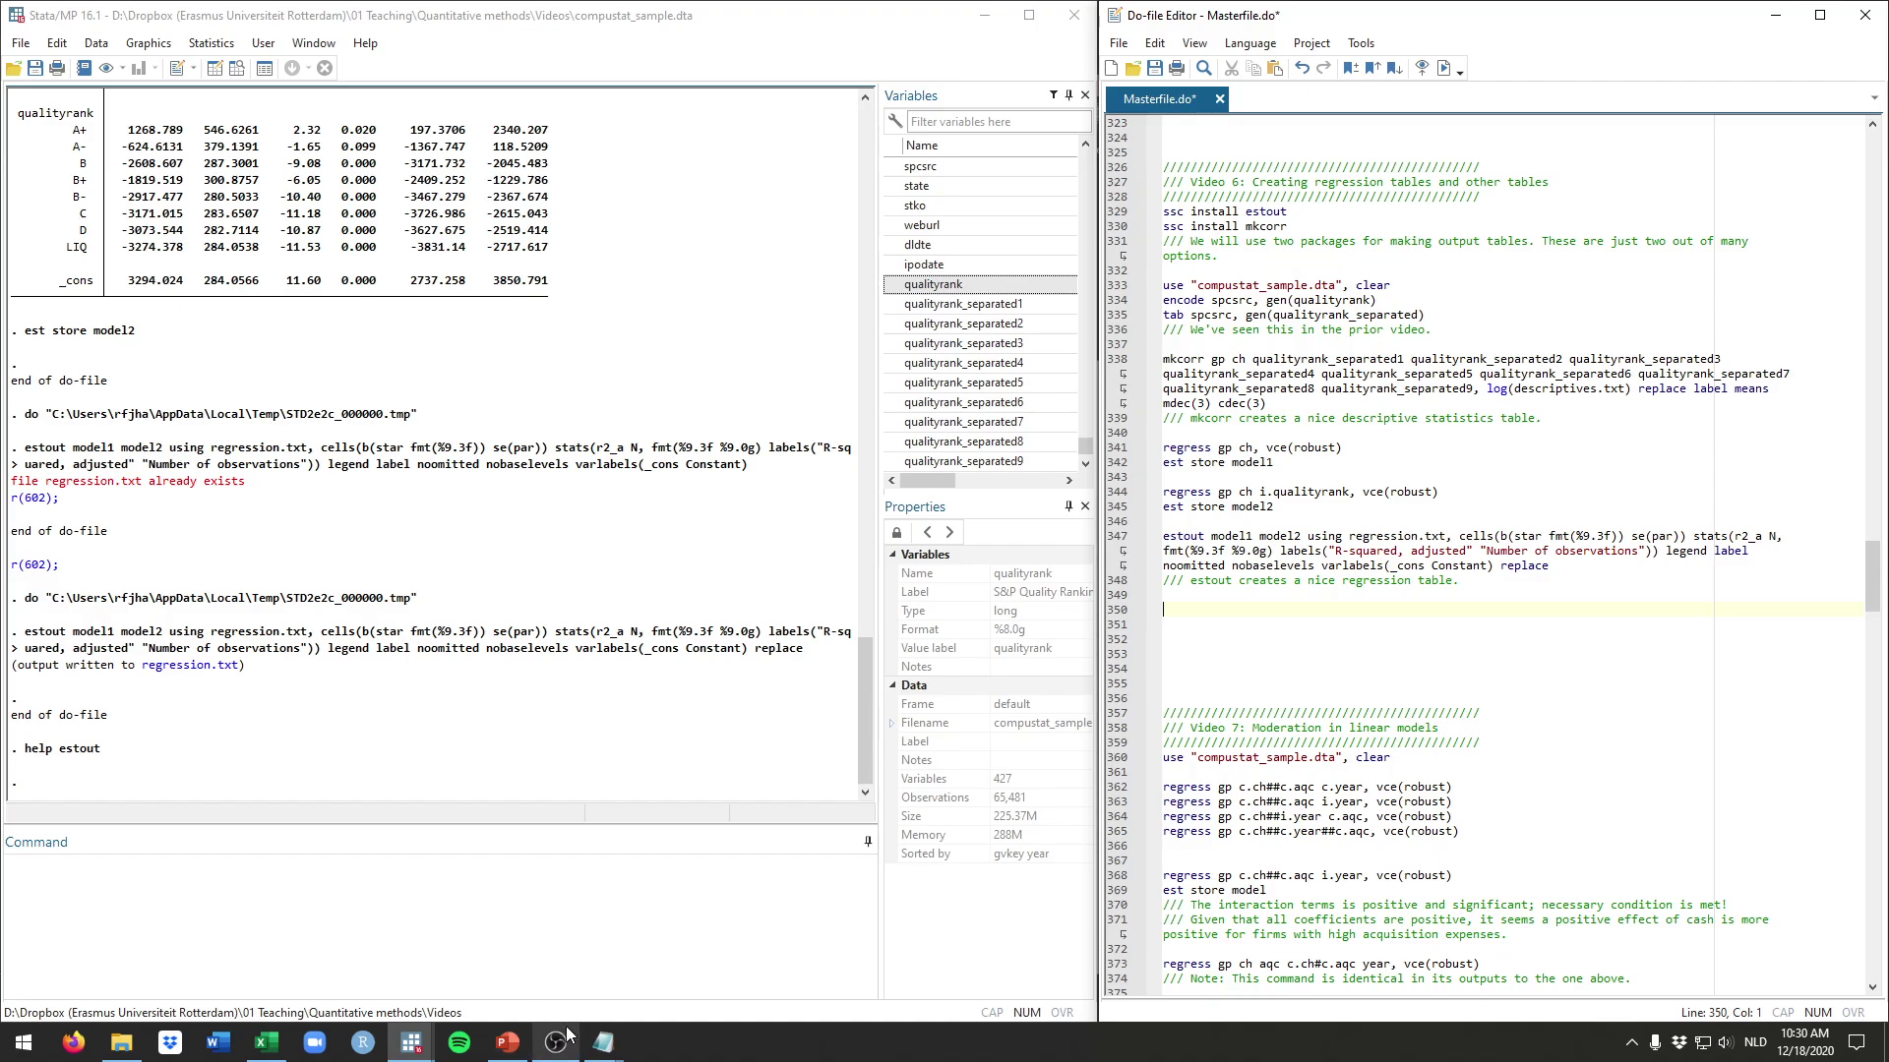
pyautogui.moveTo(558, 1045)
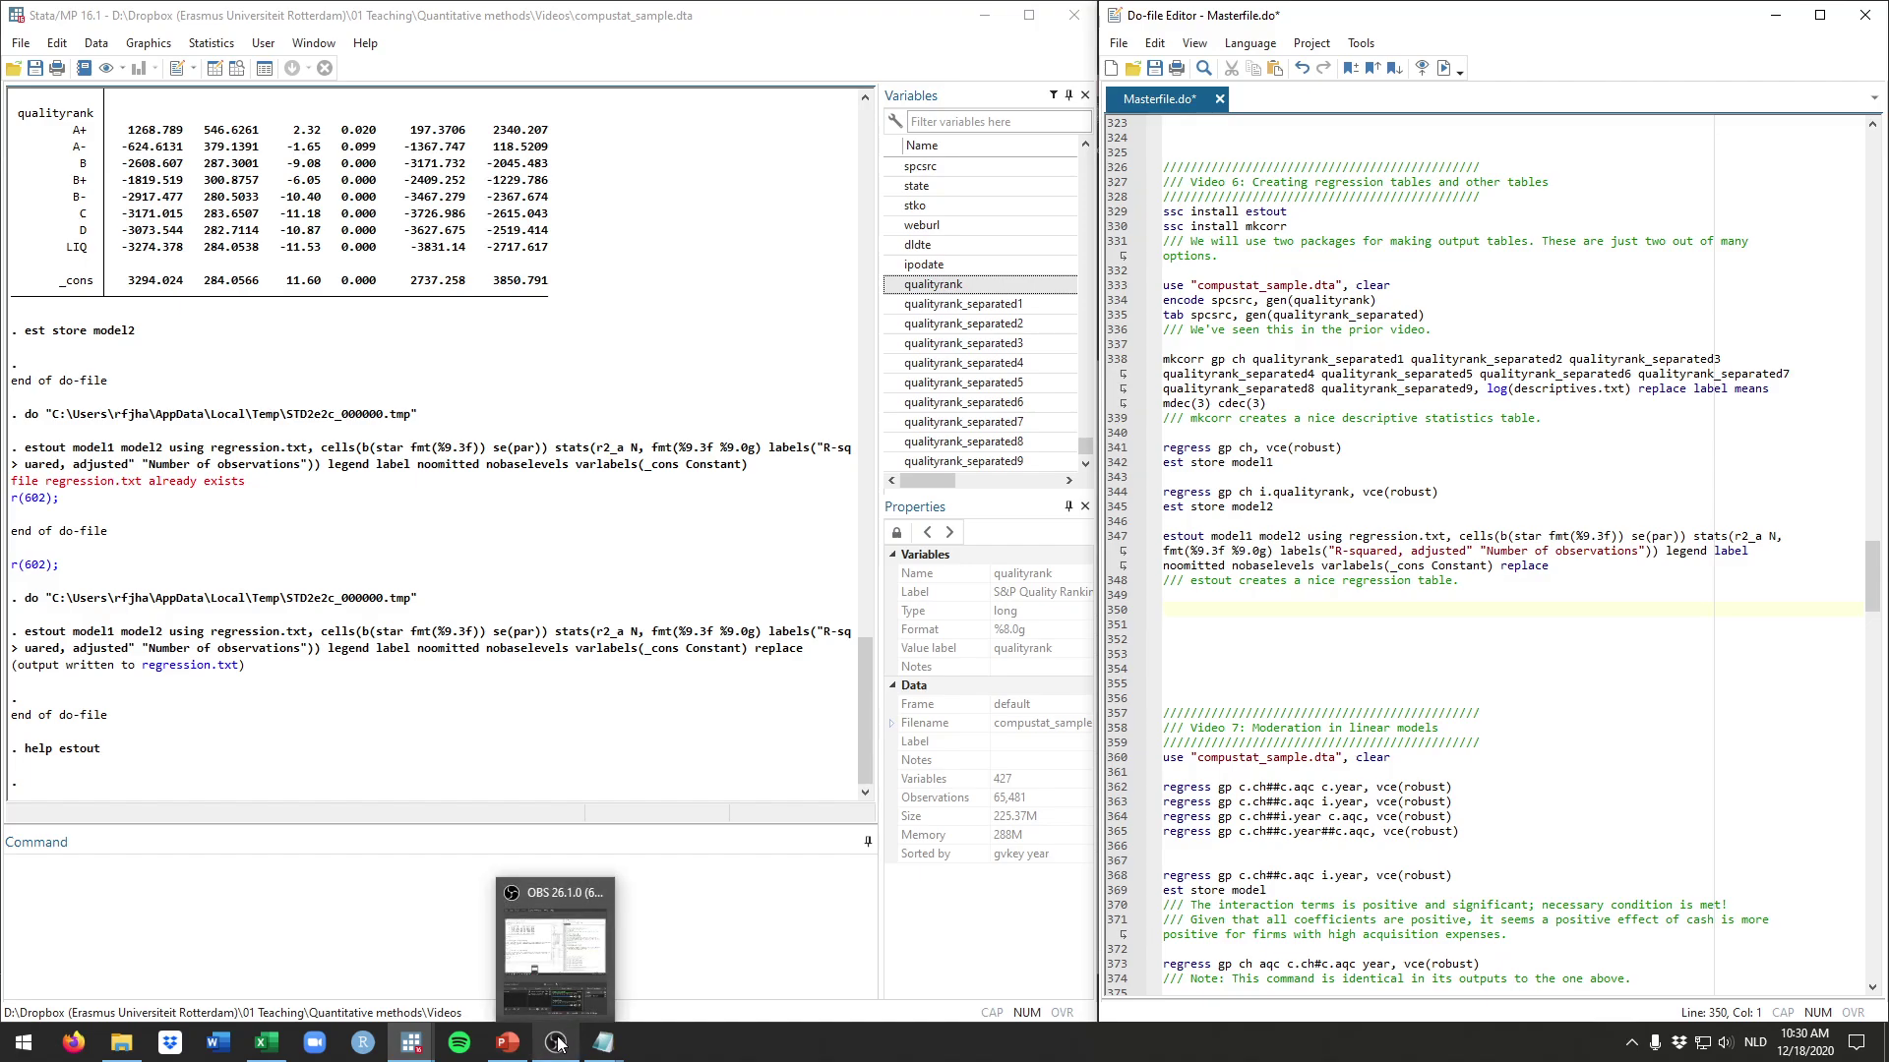